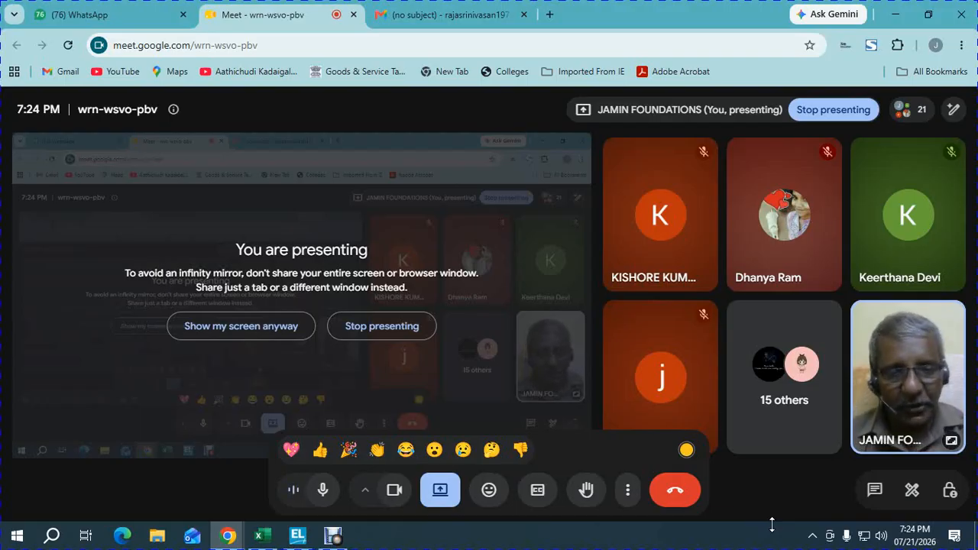
Step: Switch to the Multi currency workbook in Excel and change the company start date in cell B2 to 01.04.2025
left_click(261, 532)
left_click(397, 262)
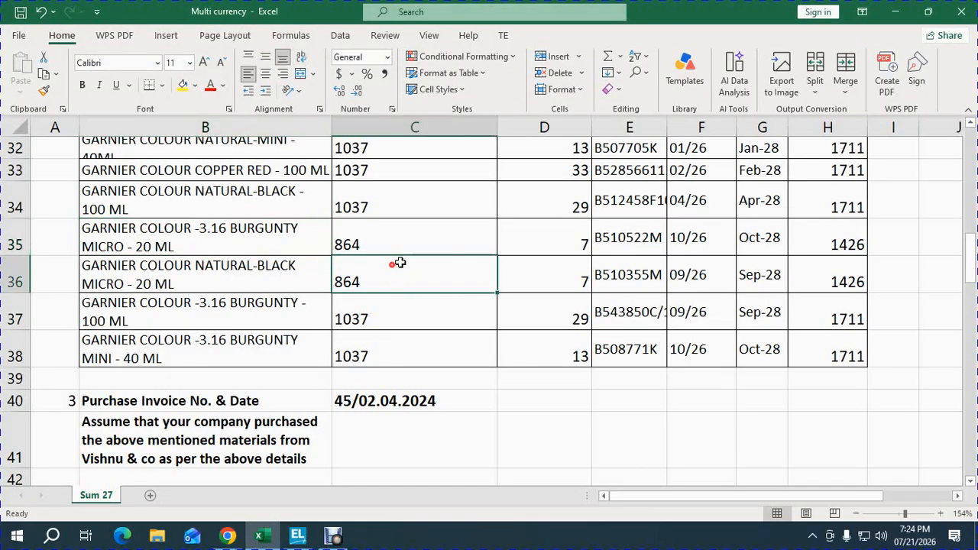
key("ctrl+Home")
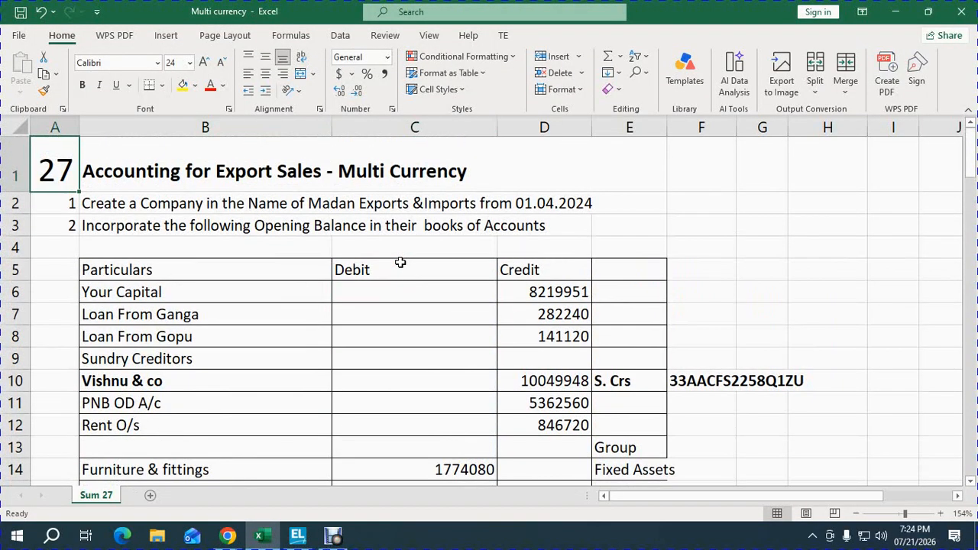
key("Down")
key("Down")
key("Up")
key("Right")
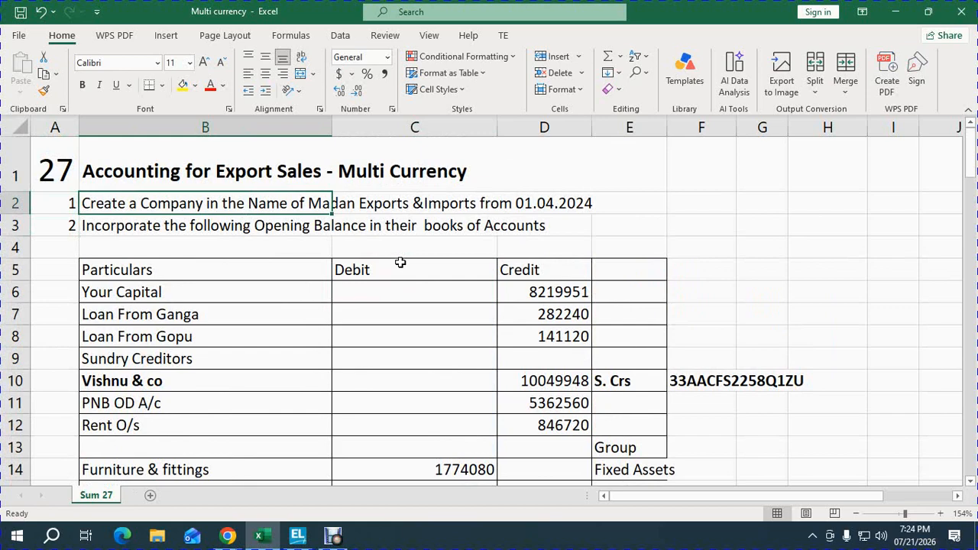
key("F2")
key("BackSpace")
type("5")
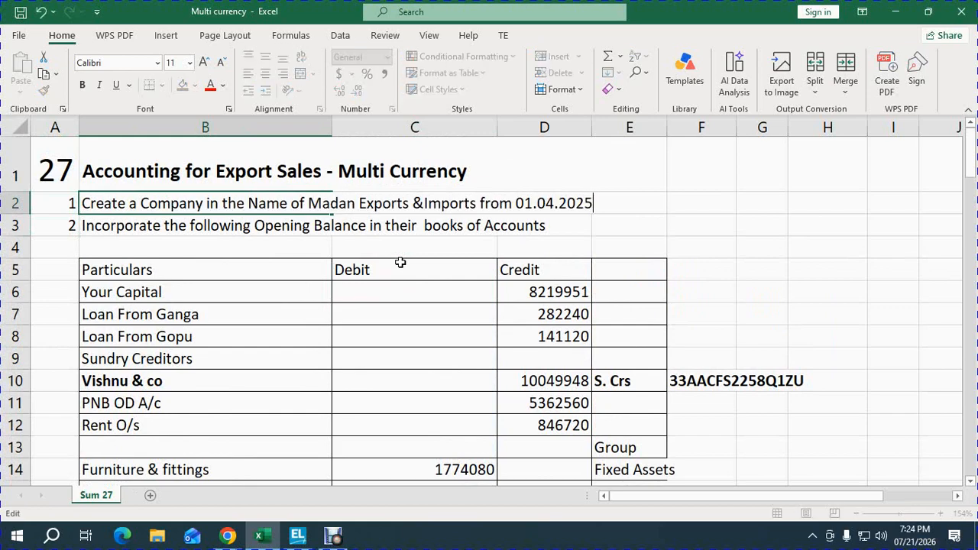
key("Return")
Step: Examine the opening balances, stock breakup and export invoice on the Sum 27 sheet
key("Down")
key("Down")
key("Down")
key("Down")
key("Down")
key("Down")
key("Down")
key("Down")
key("Down")
key("Down")
key("Down")
key("Down")
key("Down")
key("Down")
key("Down")
key("Down")
key("Down")
key("Down")
key("Down")
key("Down")
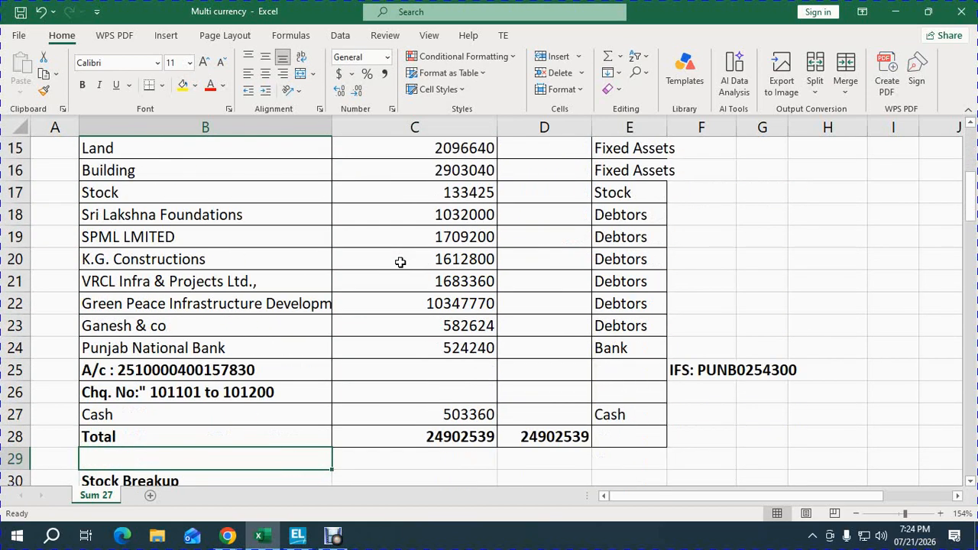
key("Down")
key("Down")
key("Down")
key("Down")
key("Down")
key("Down")
key("Down")
key("Down")
key("Down")
key("Down")
key("Down")
key("Down")
key("Down")
key("Down")
key("Down")
key("Down")
key("Down")
key("Down")
key("Down")
key("Down")
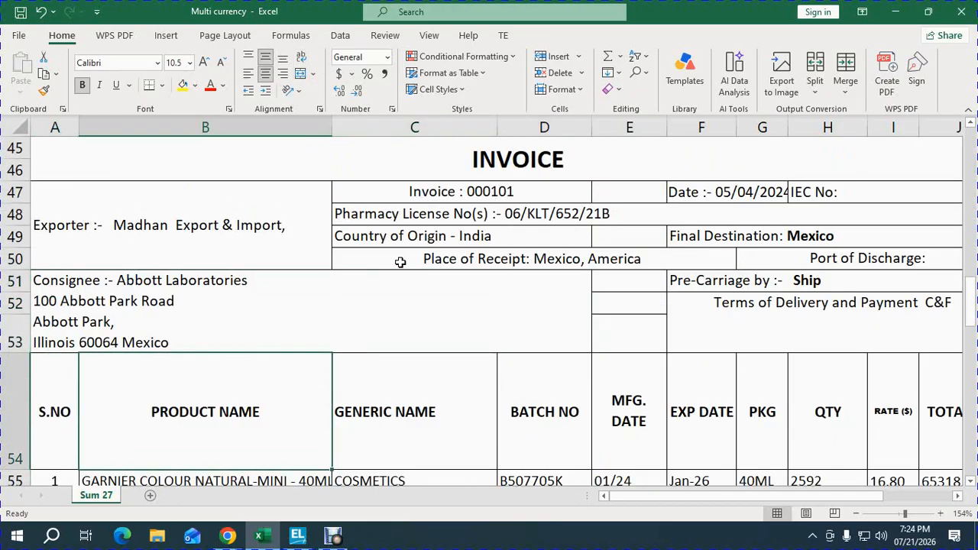
key("Up")
key("Up")
key("Up")
key("Up")
key("Up")
key("Up")
key("Up")
key("Up")
key("Up")
key("Up")
key("Up")
key("Up")
key("Up")
key("Up")
key("Up")
key("Up")
key("Up")
key("Up")
key("Up")
key("Up")
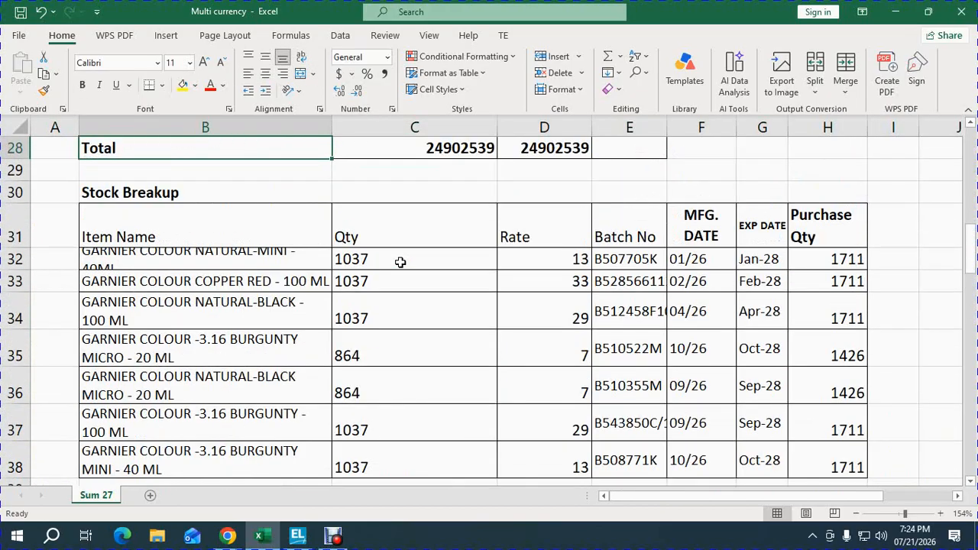
key("Up")
key("Up")
key("Up")
key("Up")
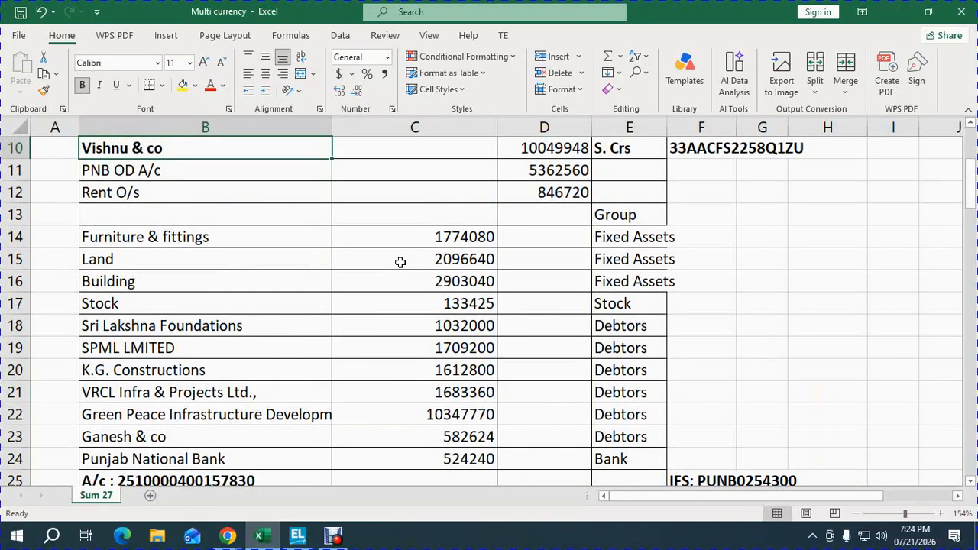
key("Up")
key("Up")
key("Up")
key("Up")
key("Up")
key("Up")
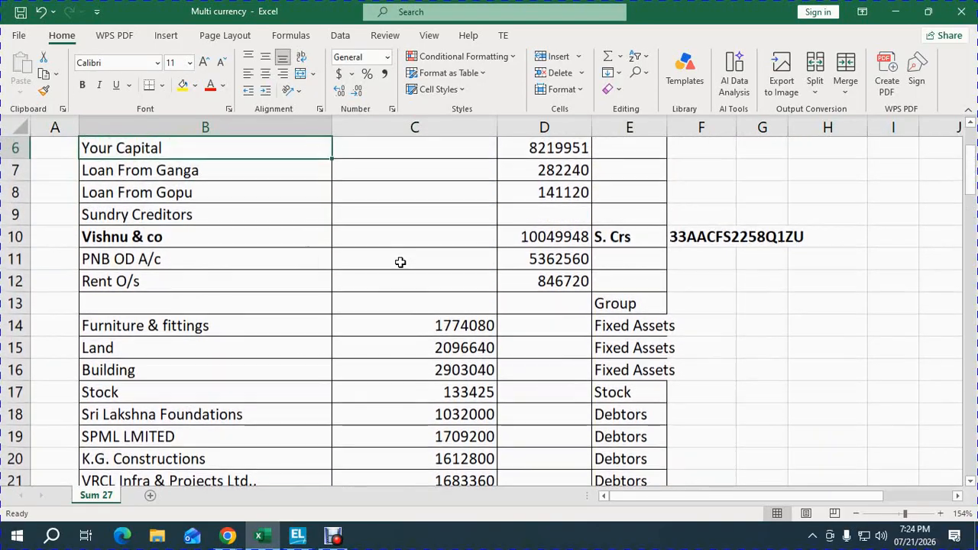
key("Down")
key("Down")
key("Down")
key("Down")
key("Down")
key("Down")
key("Down")
key("Down")
key("Down")
key("Down")
key("Down")
key("Down")
key("Down")
key("Down")
key("Down")
key("Down")
key("Down")
key("Down")
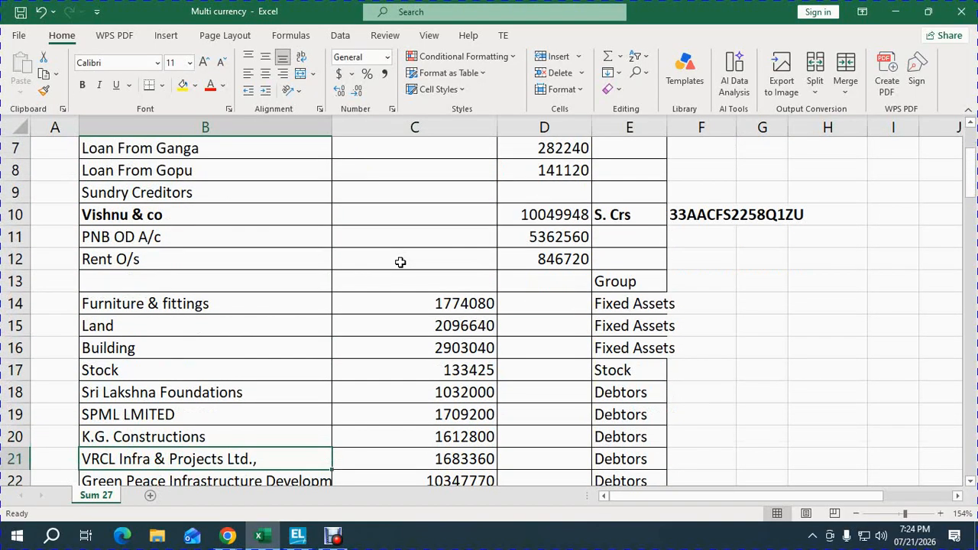
Step: Make the Stock label and its debit amount in B17:C17 bold and red
key("Up")
key("Up")
key("Up")
key("Up")
key("Up")
key("Up")
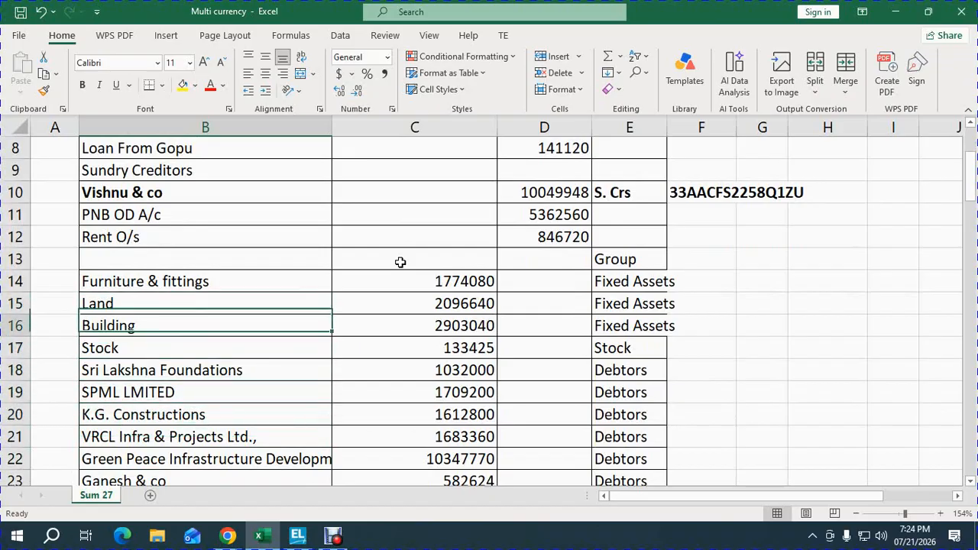
key("Down")
key("shift+Right")
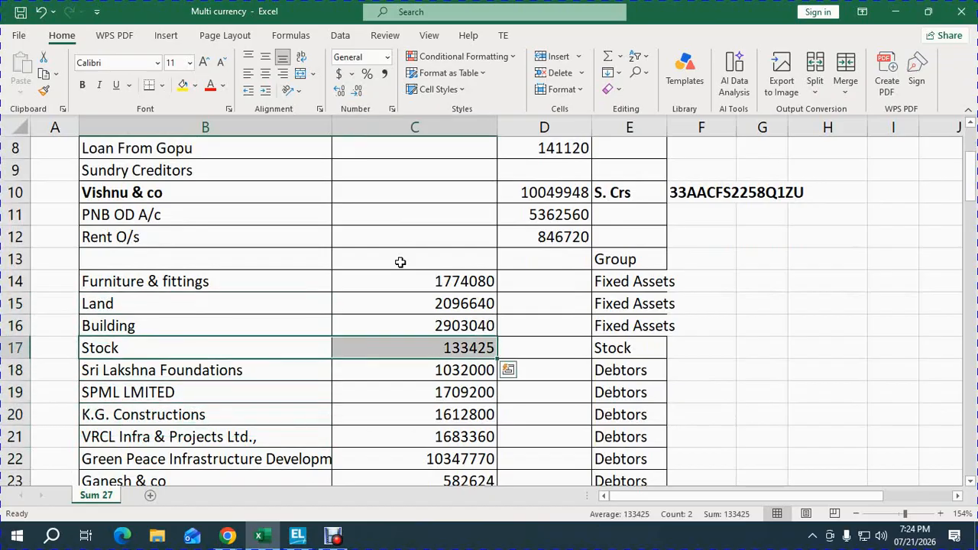
key("ctrl+b")
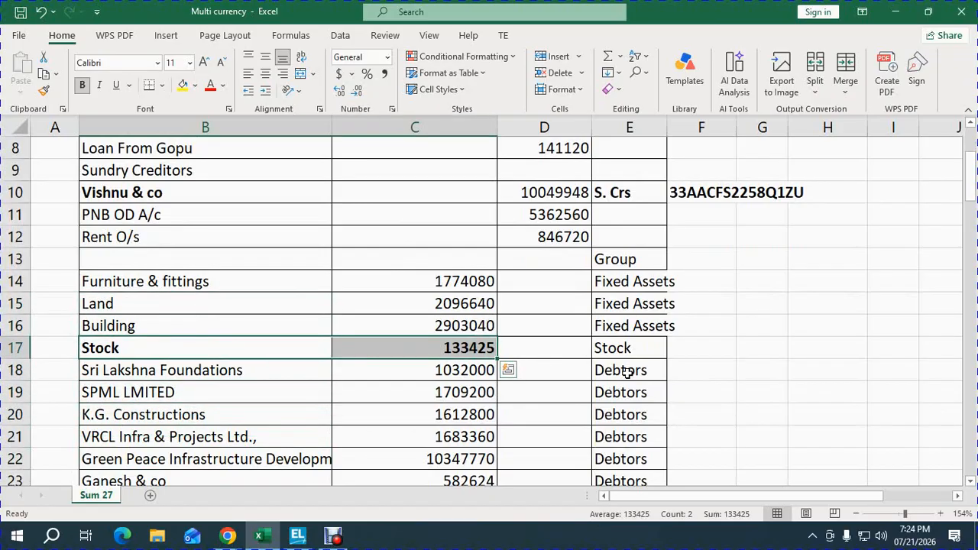
left_click(210, 85)
left_click(316, 314)
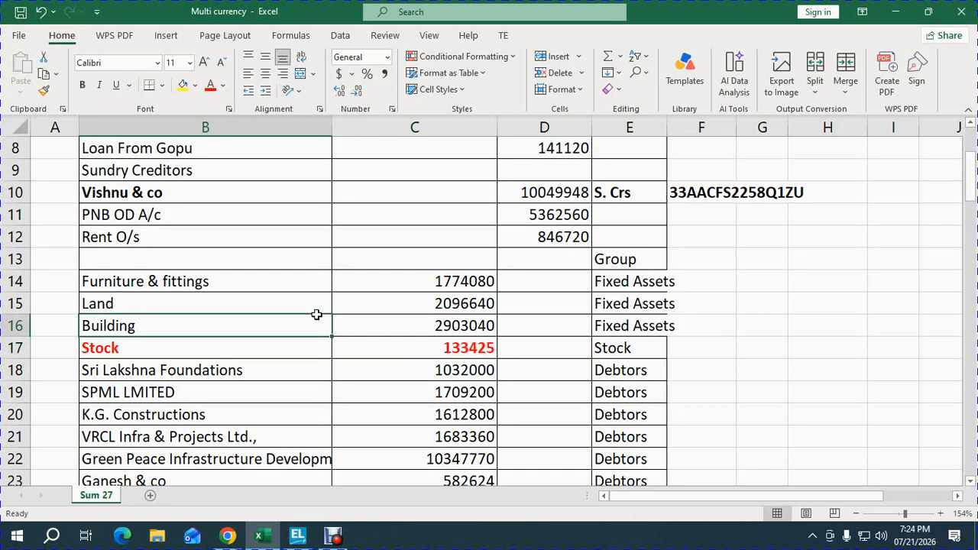
key("Down")
key("Down")
key("Down")
key("Down")
key("alt+Tab")
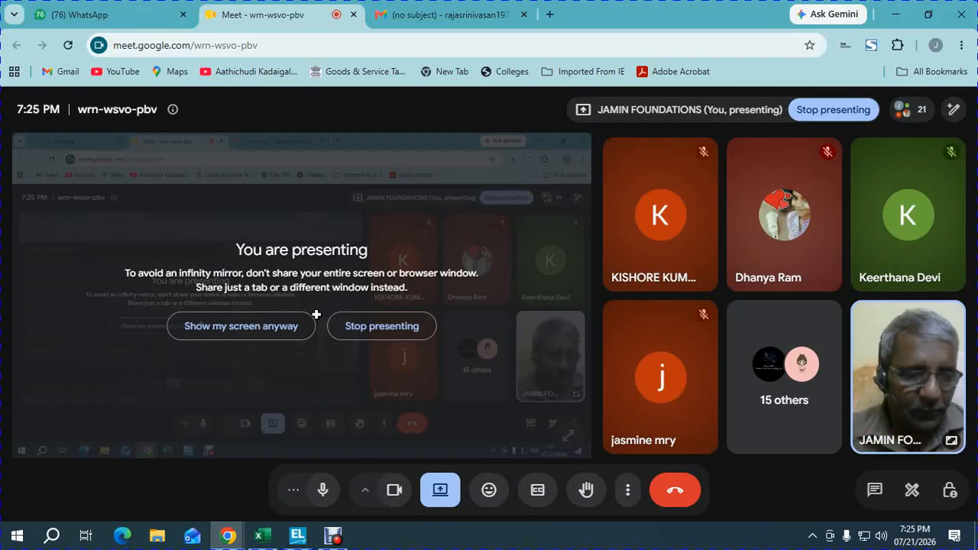
key("alt+Tab")
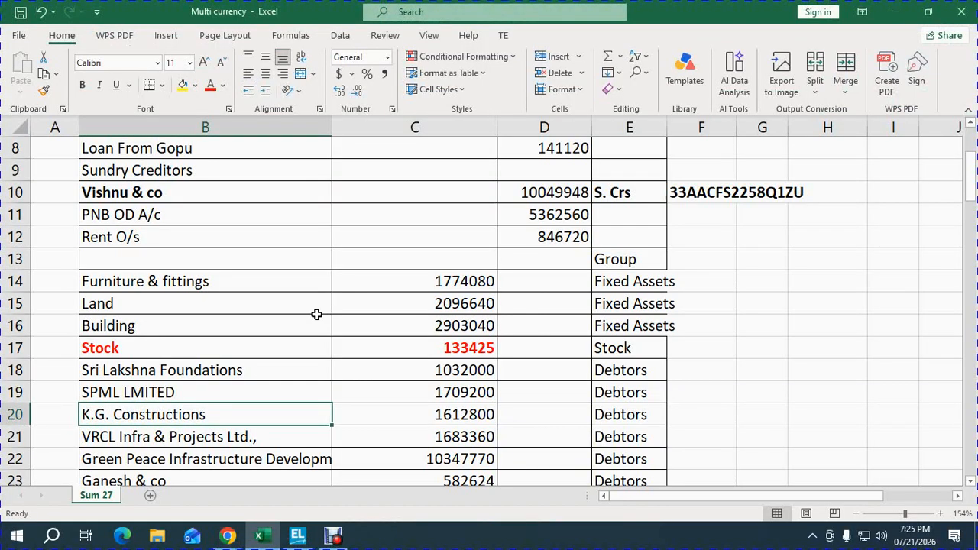
key("ctrl+Home")
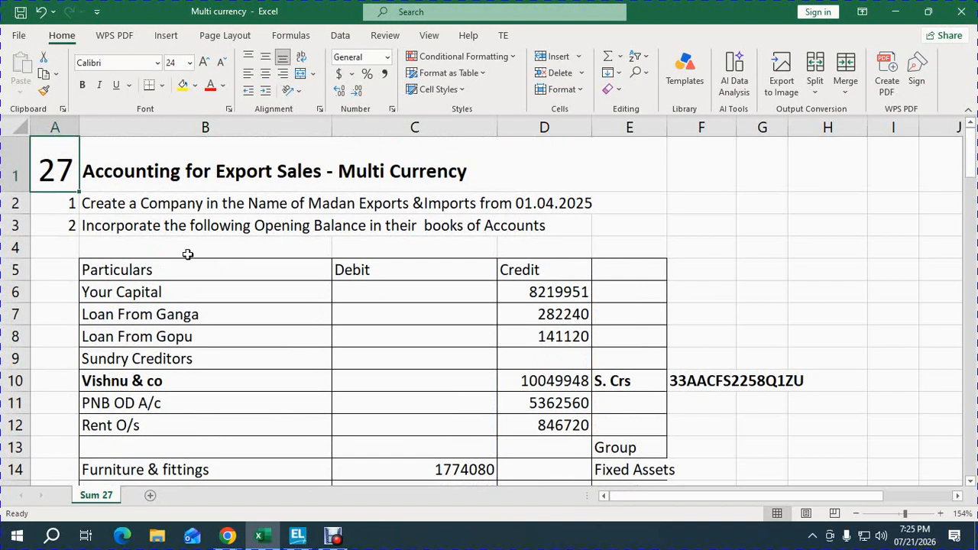
Step: Switch to TallyPrime and enter MADAN EXPORTS - F.Y. 2025-26 as the new company's name
left_click(297, 536)
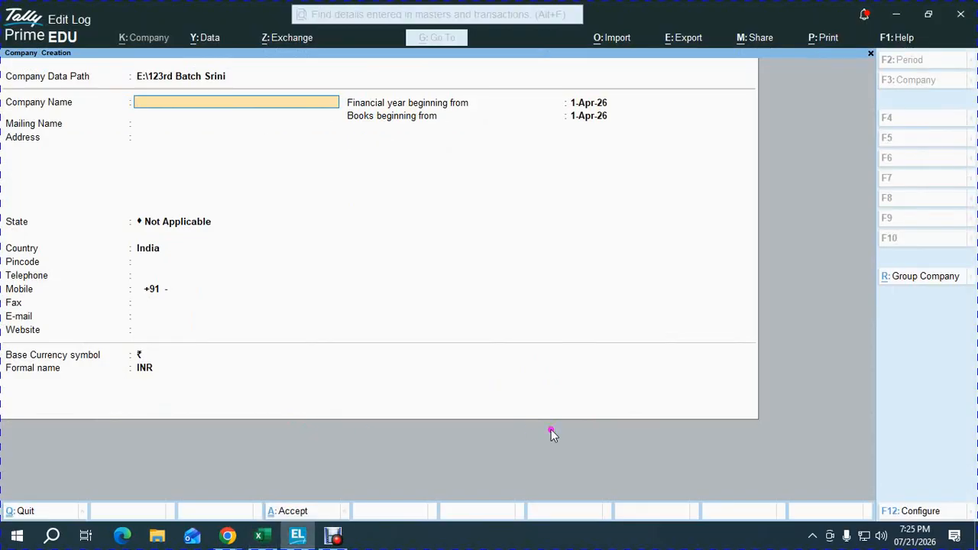
type("MADAN EXPORTS")
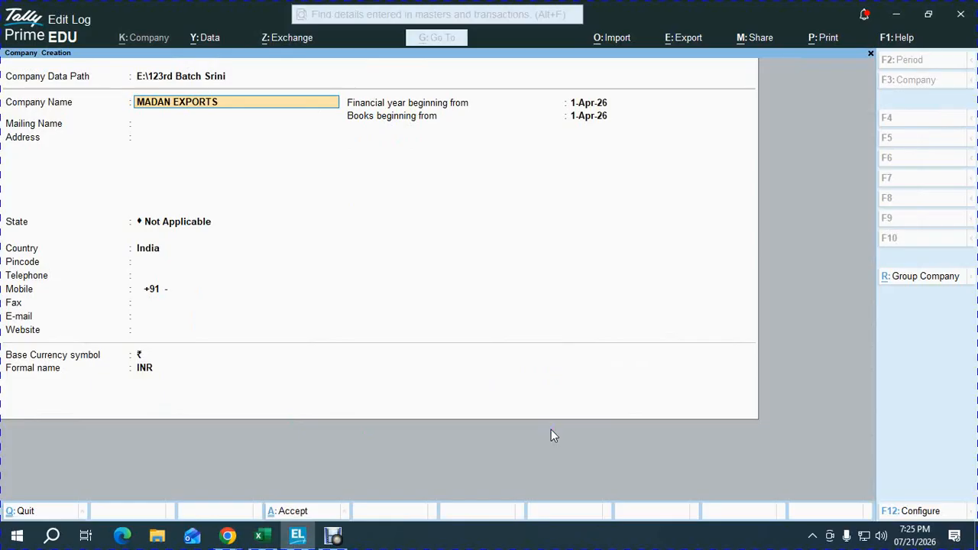
type(" - F.Y. 2025-26")
key("Return")
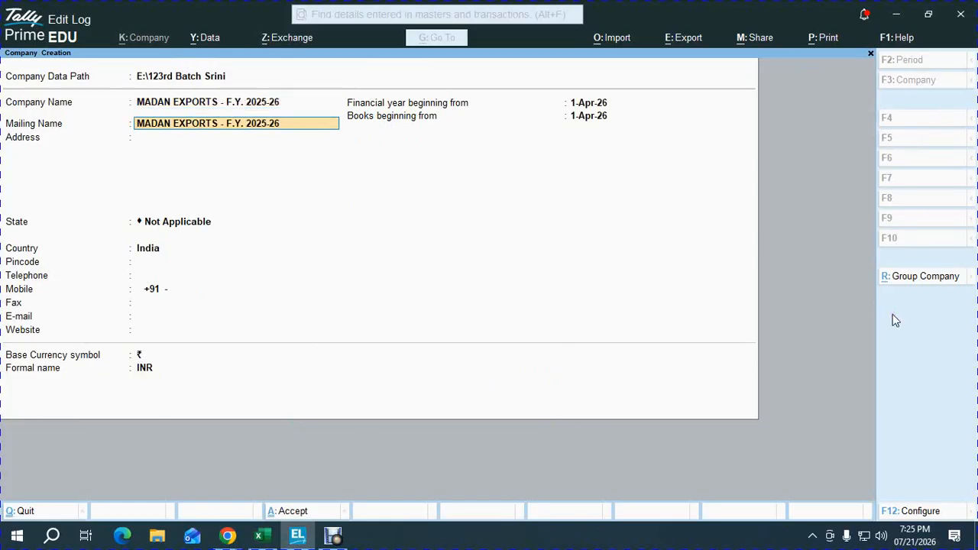
Step: Shorten the mailing name to MADAN EXPORTS by removing the financial year
key("Return")
key("BackSpace")
key("BackSpace")
key("BackSpace")
key("BackSpace")
key("BackSpace")
key("BackSpace")
key("BackSpace")
key("BackSpace")
key("BackSpace")
key("BackSpace")
key("BackSpace")
key("BackSpace")
key("BackSpace")
key("Return")
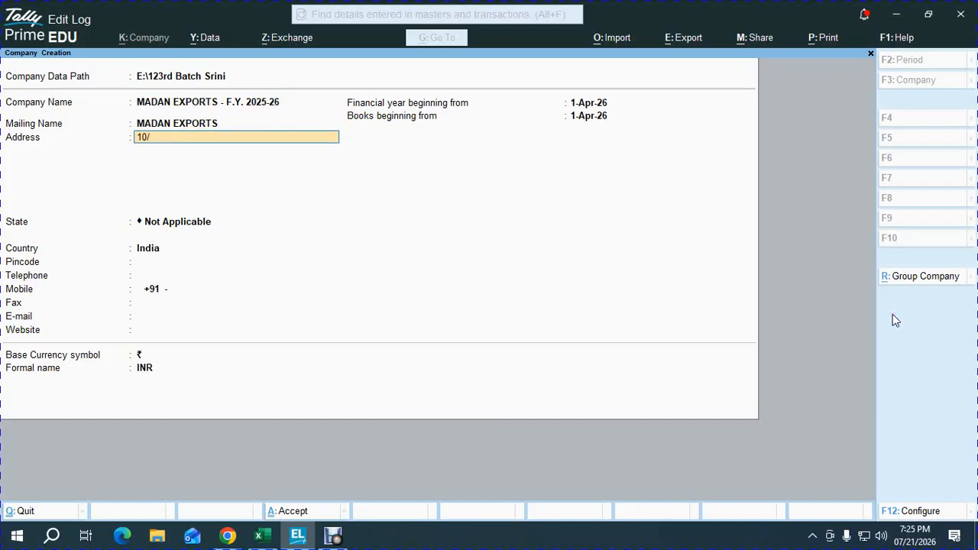
Step: Enter the door number and building name as the first two lines of the company's address
key("Return")
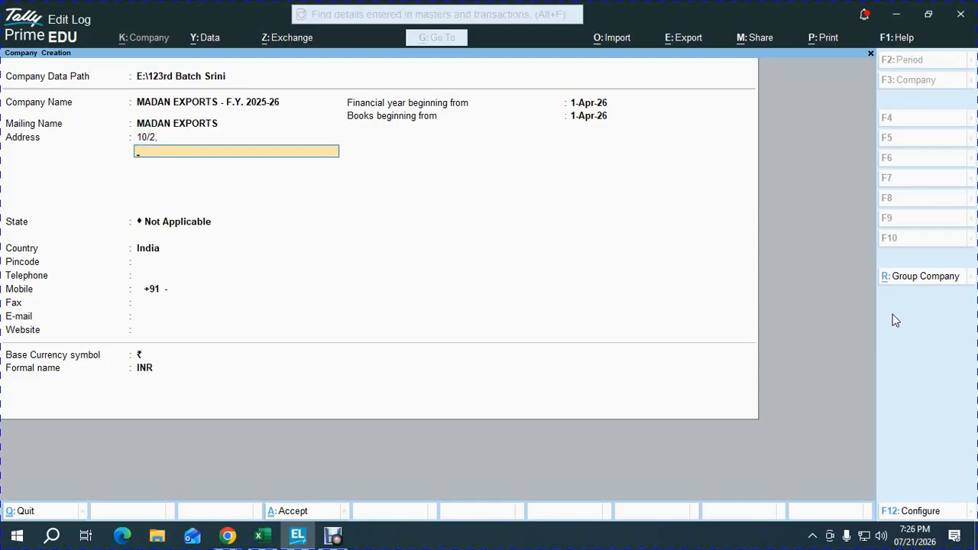
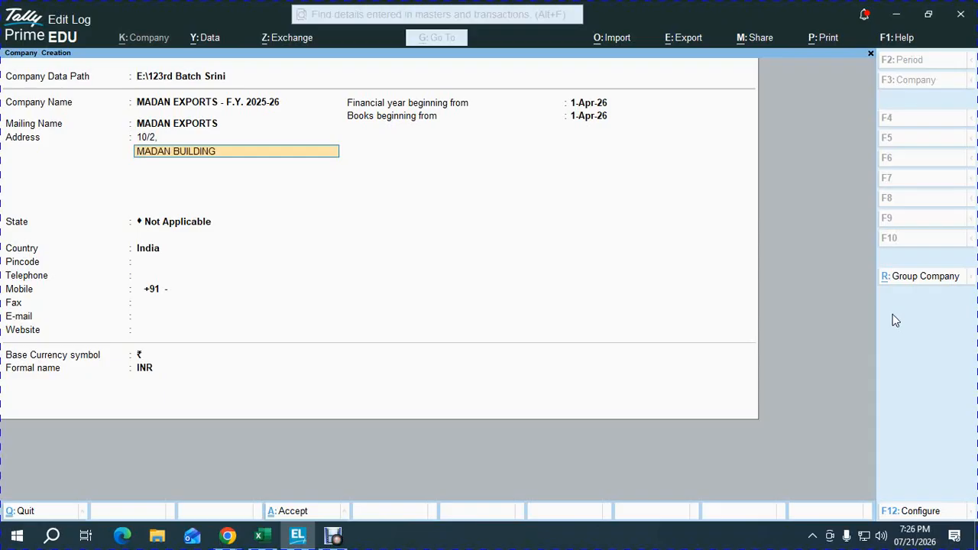
key("Return")
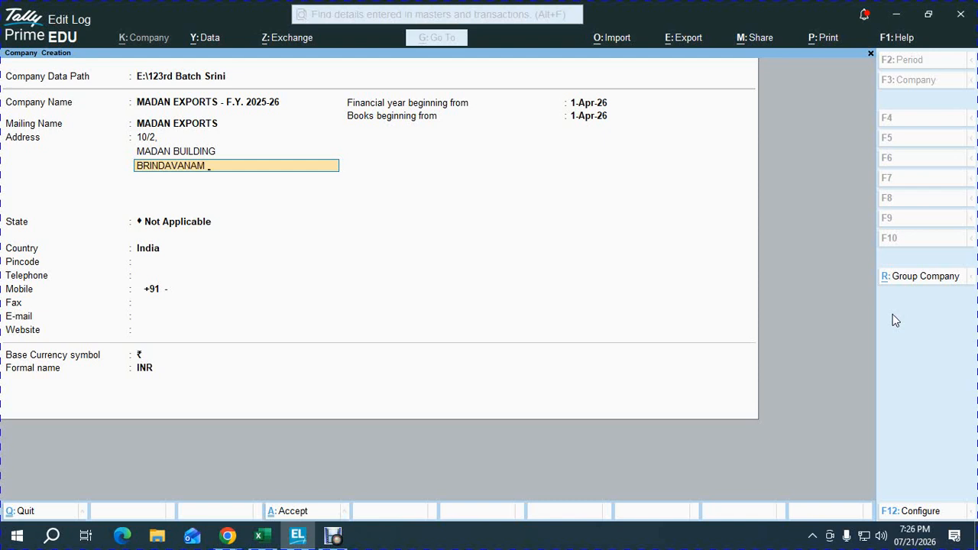
Step: Add the street and locality as the following two lines of the company's address
key("Return")
type("C")
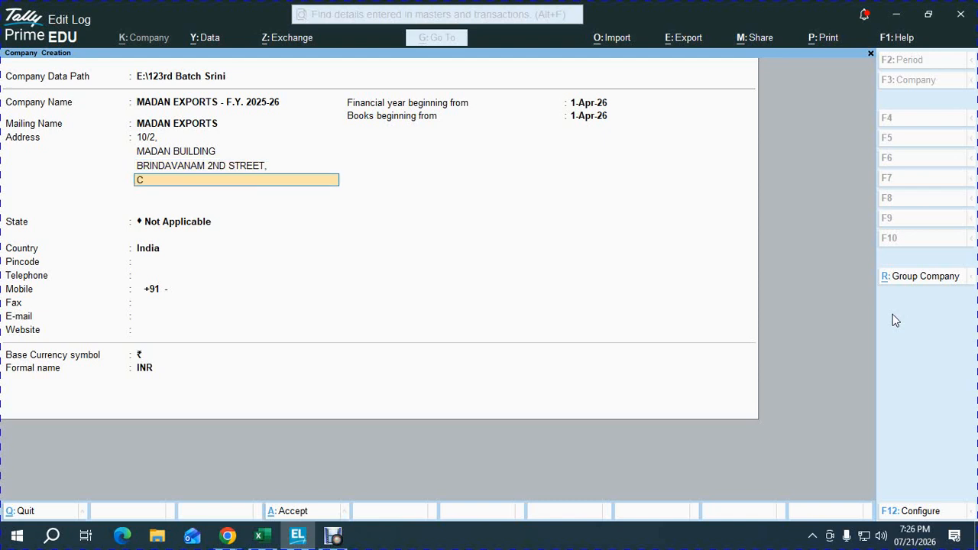
type("HETPET,")
key("Return")
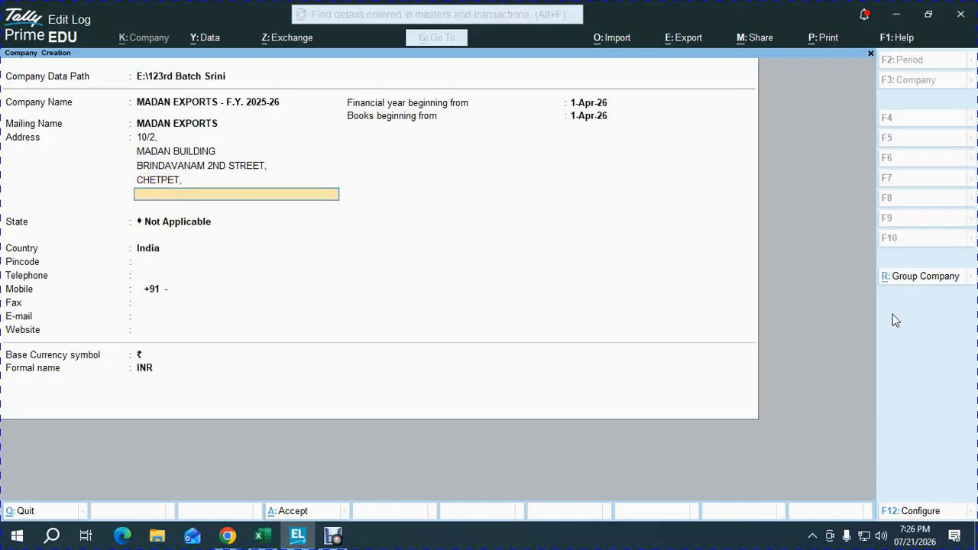
Step: Add the city and postal code as the last two lines of the company's address
type("CHENNAI")
key("Return")
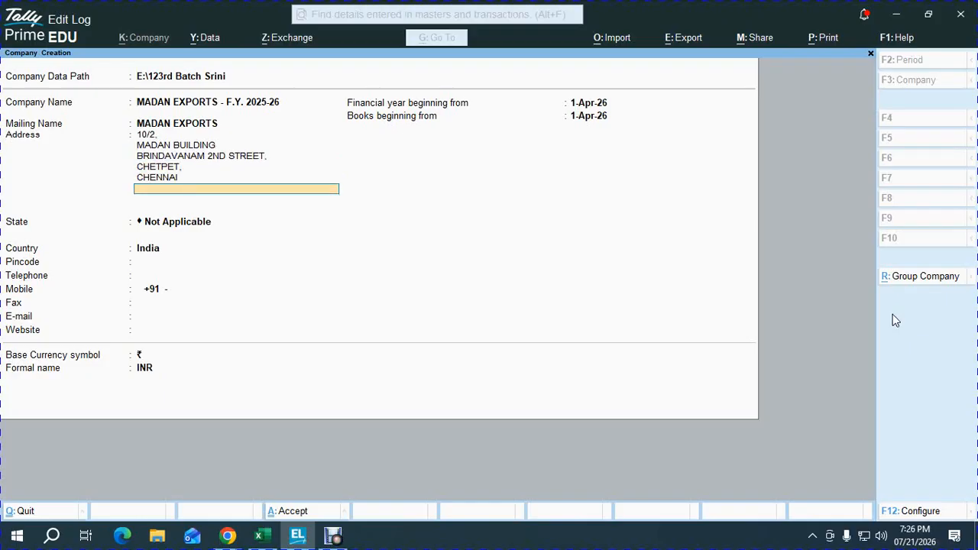
type("600 031")
key("Return")
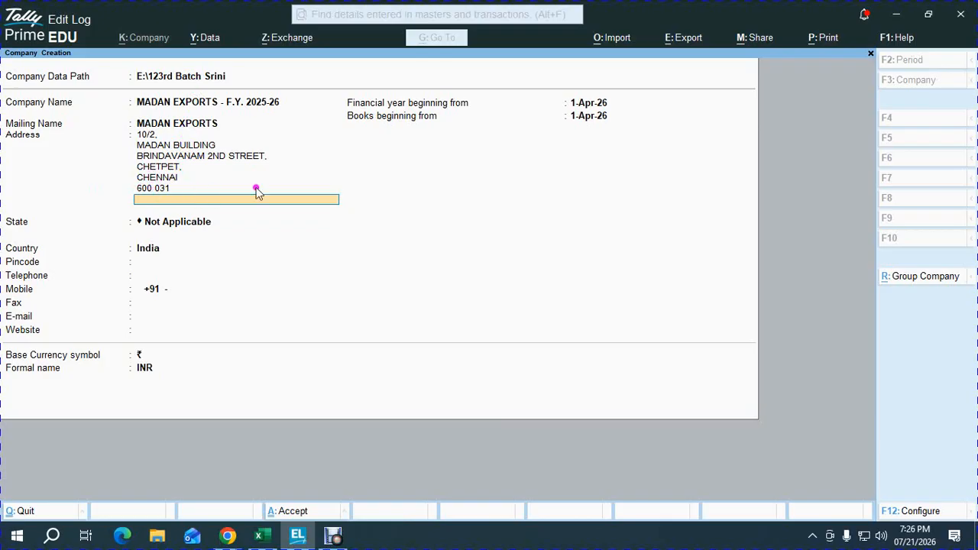
Step: Finish the address, choose Tamil Nadu as the state and enter the company's pincode
key("Return")
type("ta")
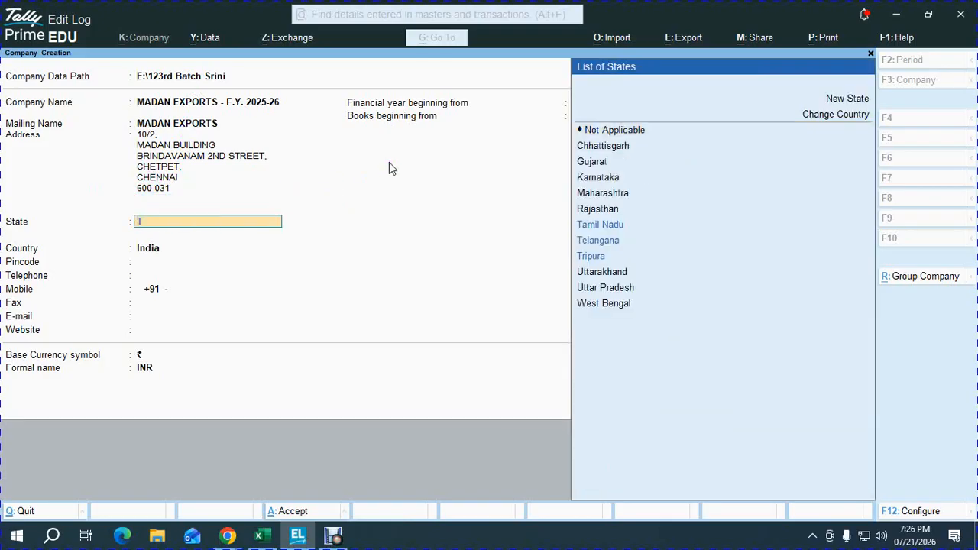
key("Return")
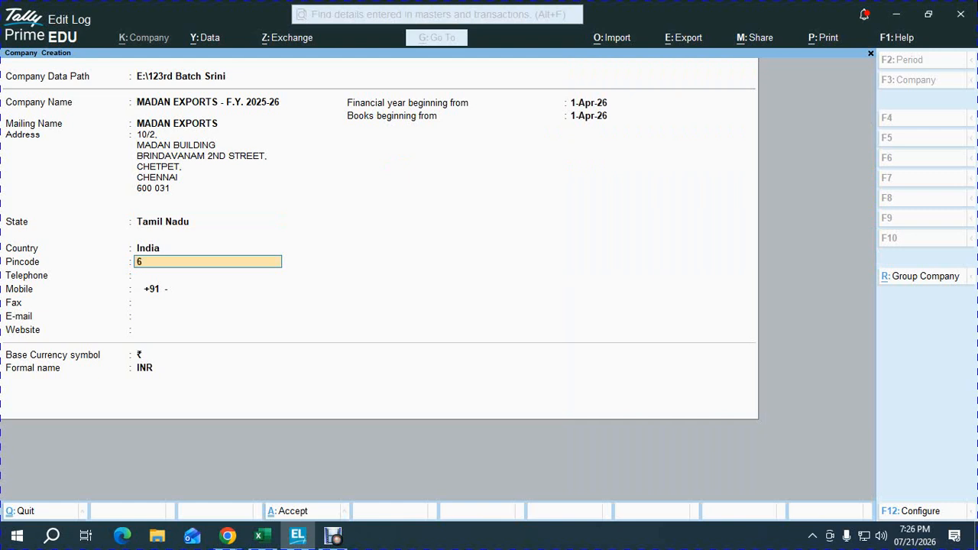
key("Return")
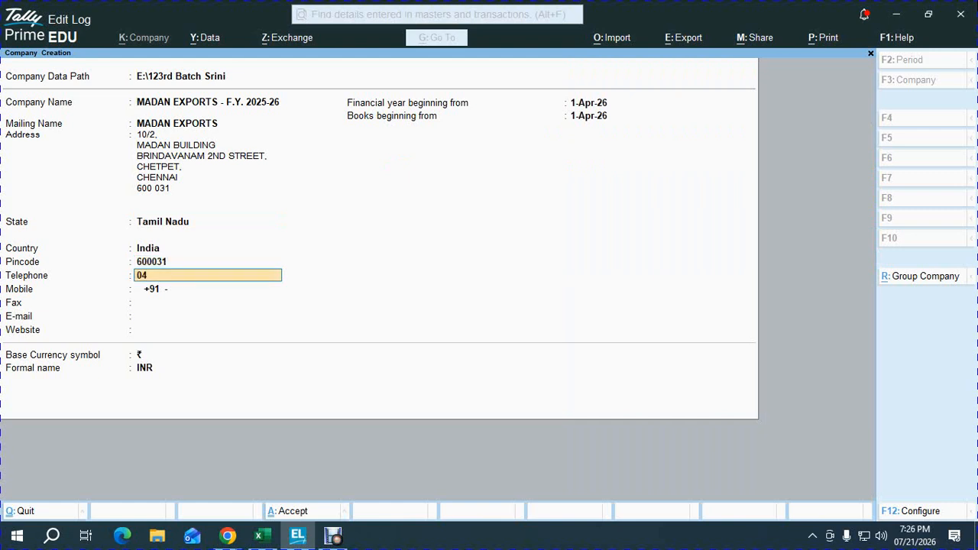
Step: Fill in the company's telephone number, mobile number and e-mail, leaving the fax and website blank
key("Return")
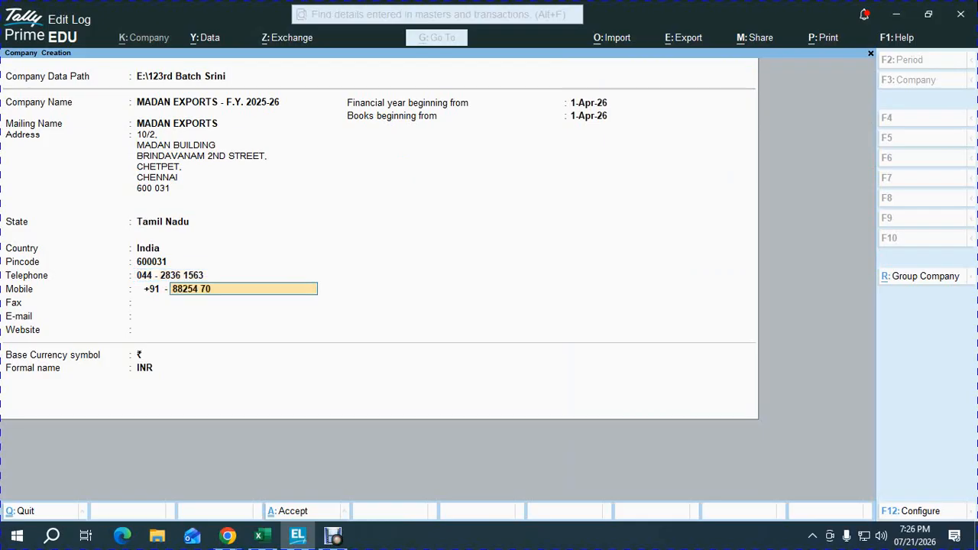
key("Return")
key("Return")
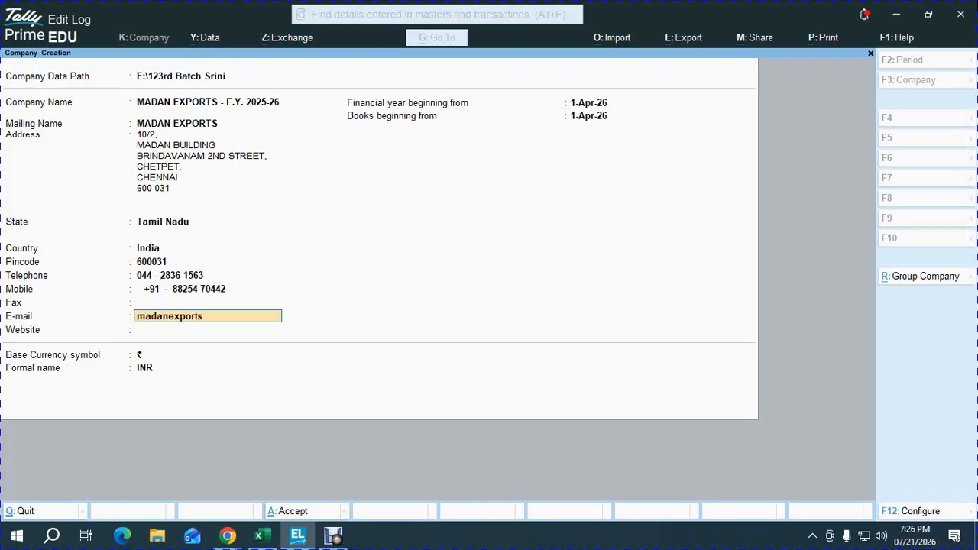
key("Return")
Step: Set the financial year and books beginning dates to 1-Apr-25 and complete the remaining company fields with their defaults
key("Return")
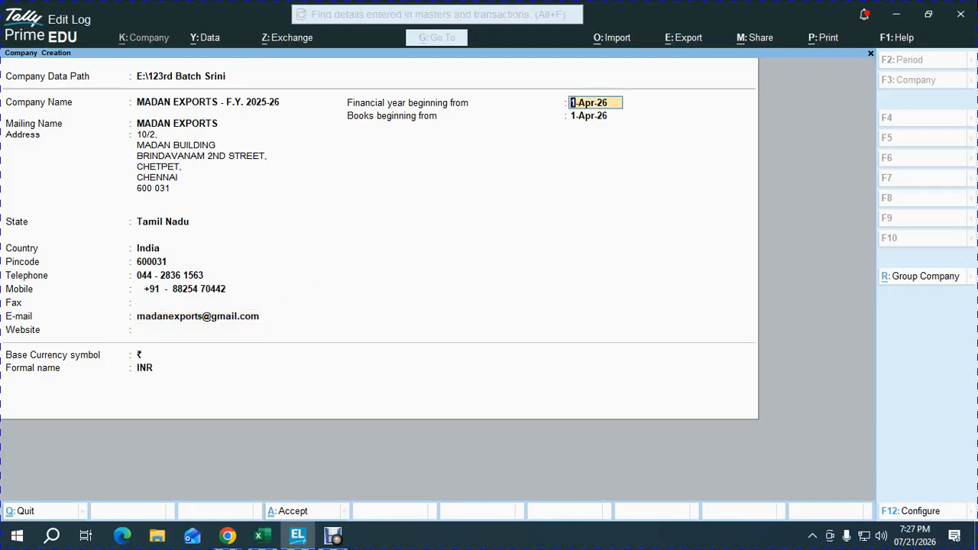
type("a25")
key("Return")
key("Return")
key("Return")
key("Return")
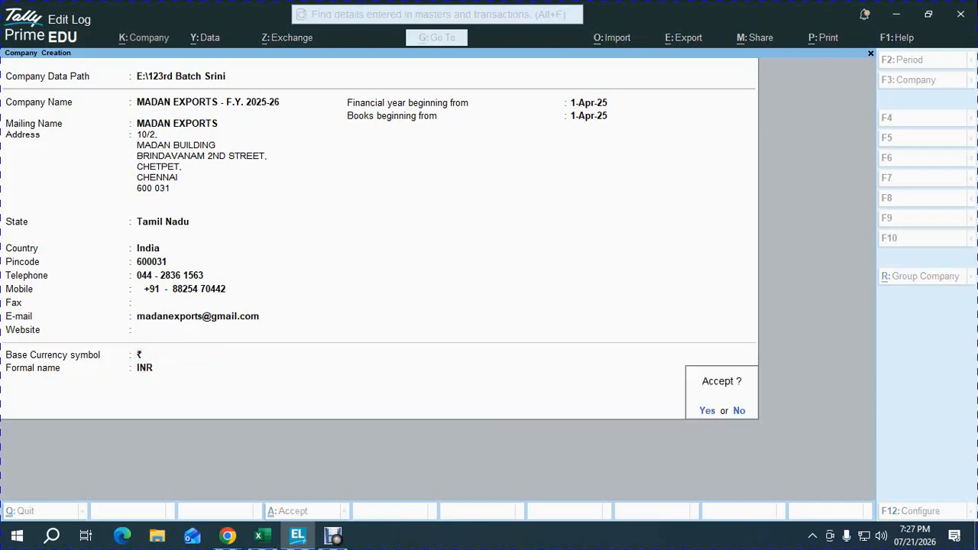
Step: Save the new company MADAN EXPORTS - F.Y. 2025-26 and keep its default accounting and inventory features
key("Return")
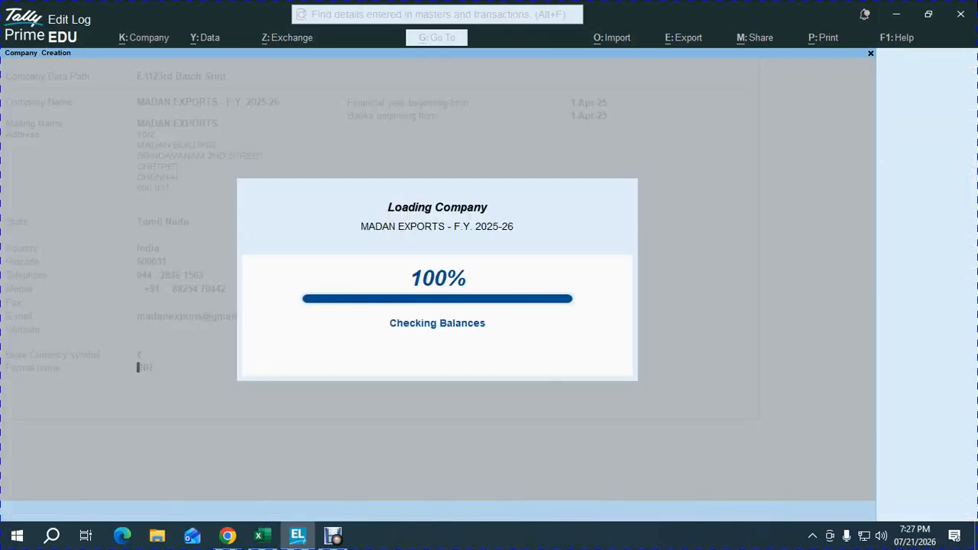
key("Down")
key("Down")
key("Down")
key("Down")
key("Down")
key("Down")
key("Down")
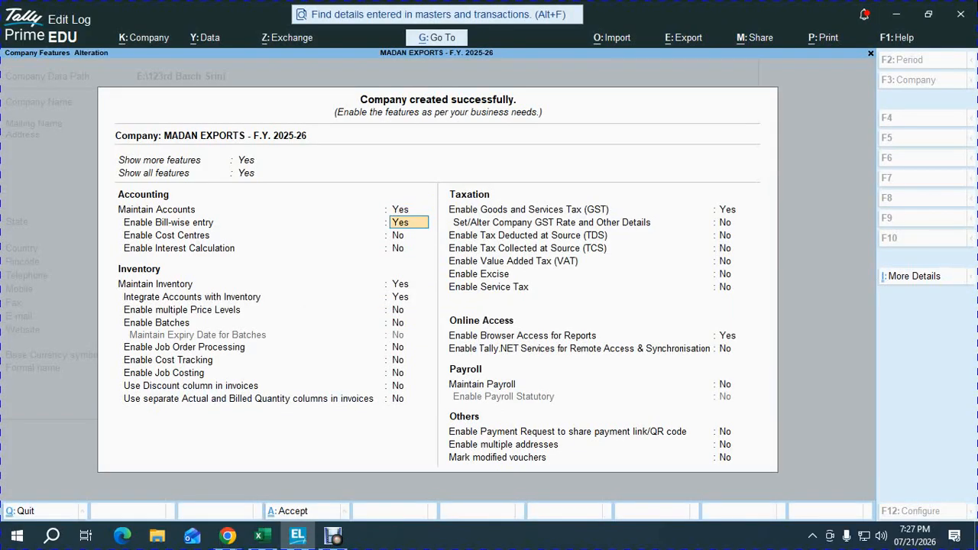
key("Down")
key("Down")
key("Down")
key("Down")
key("Down")
key("Down")
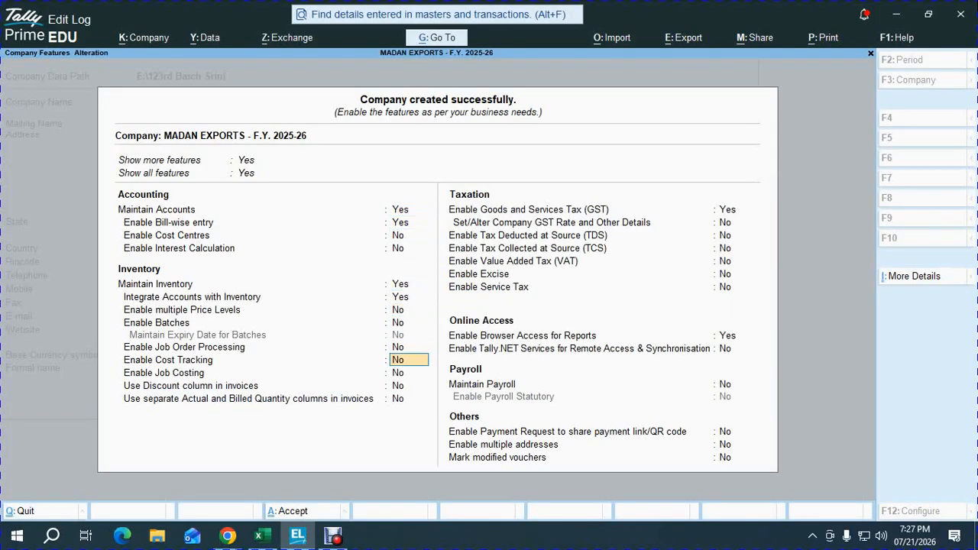
Step: Keep GST enabled and, in the GST registration details, keep the Regular registration type with Assessee of Other Territory set to No
key("Return")
key("Return")
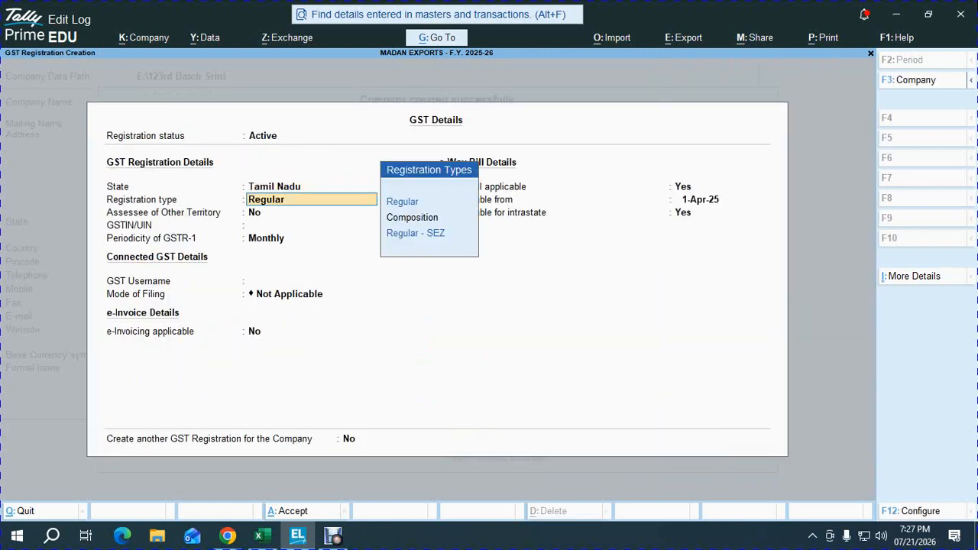
key("Return")
key("Return")
Step: Switch to Chrome and search the web in a new tab for "gst number for madan exports chennai"
key("alt+Tab")
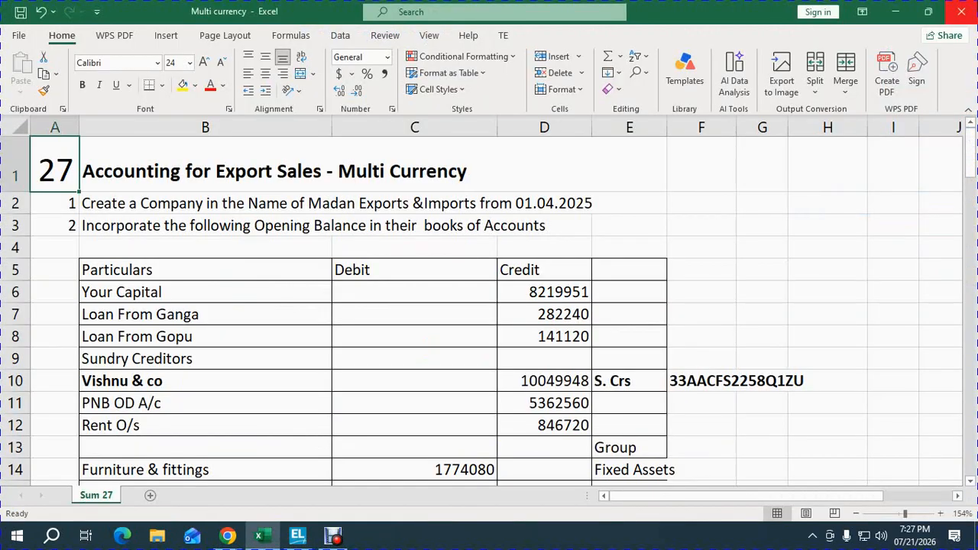
key("Down")
key("Down")
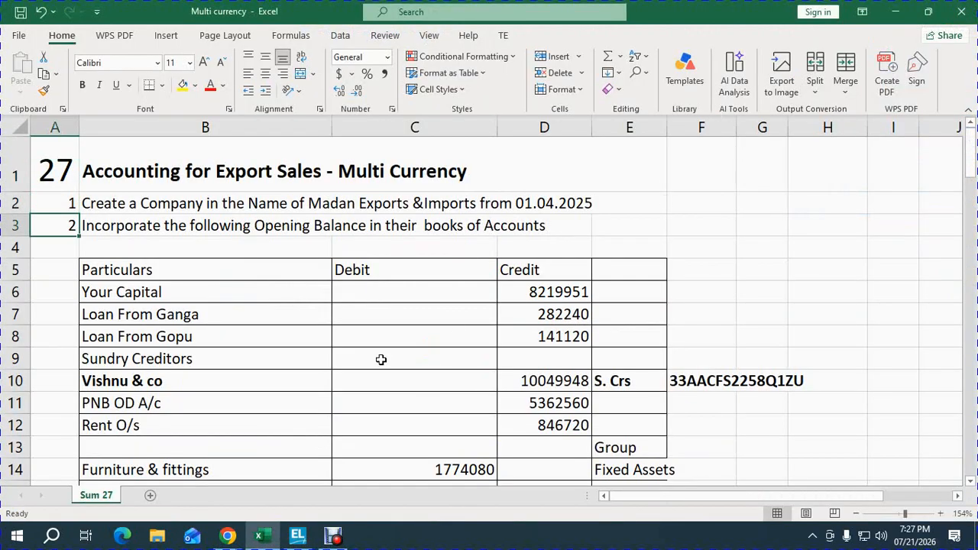
left_click(224, 535)
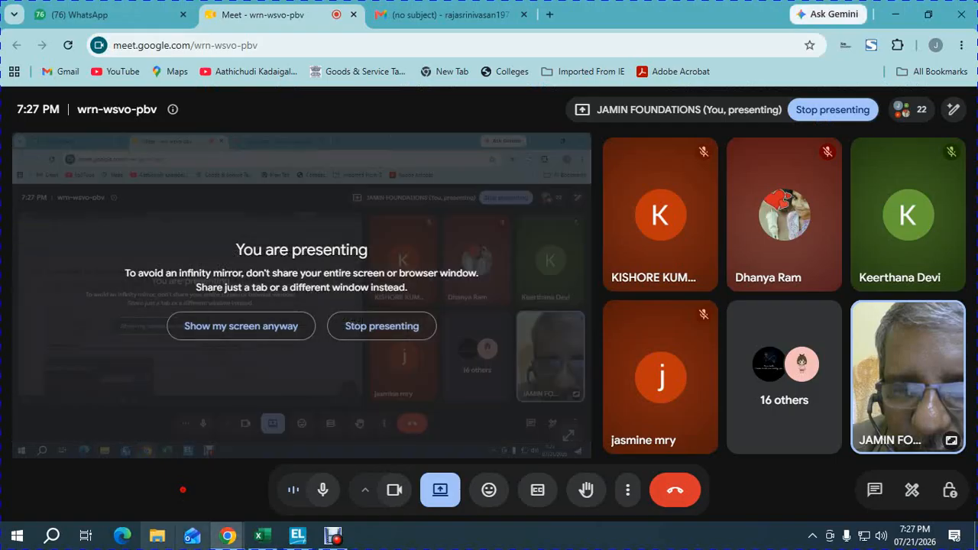
left_click(554, 17)
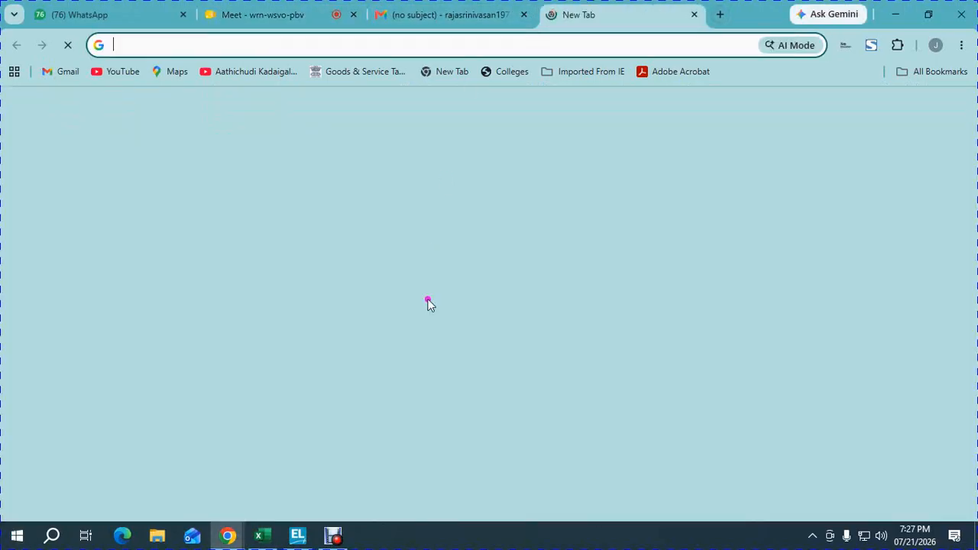
left_click(364, 304)
type("g")
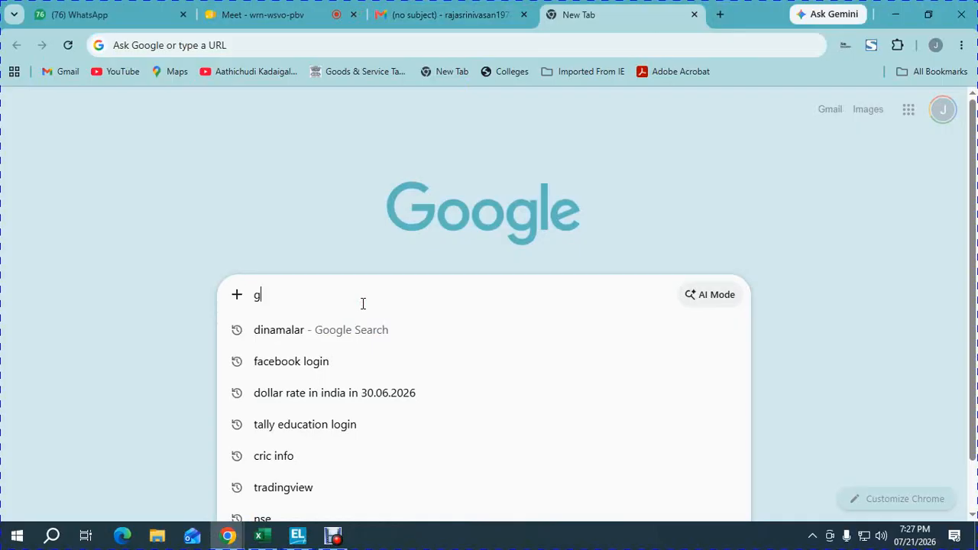
type("st numbe")
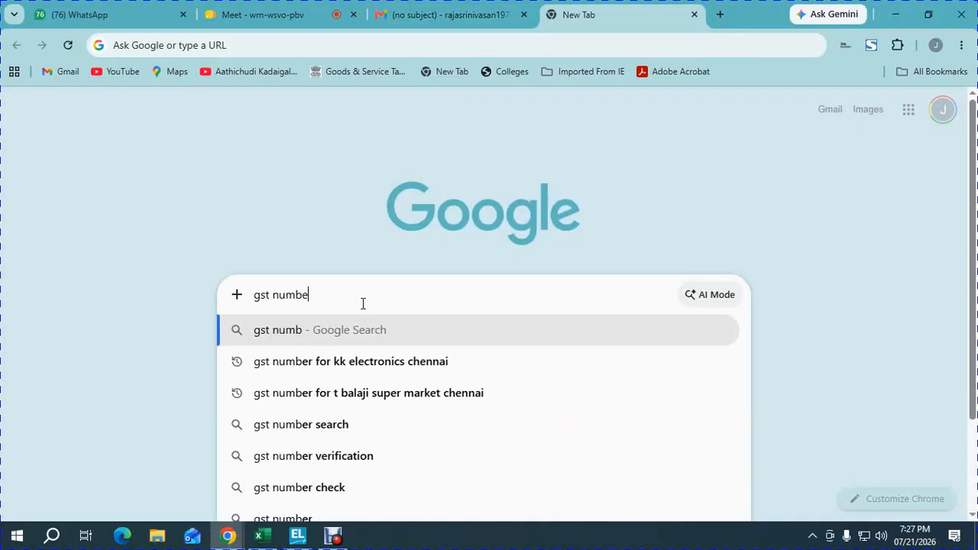
type("r for madap exports che")
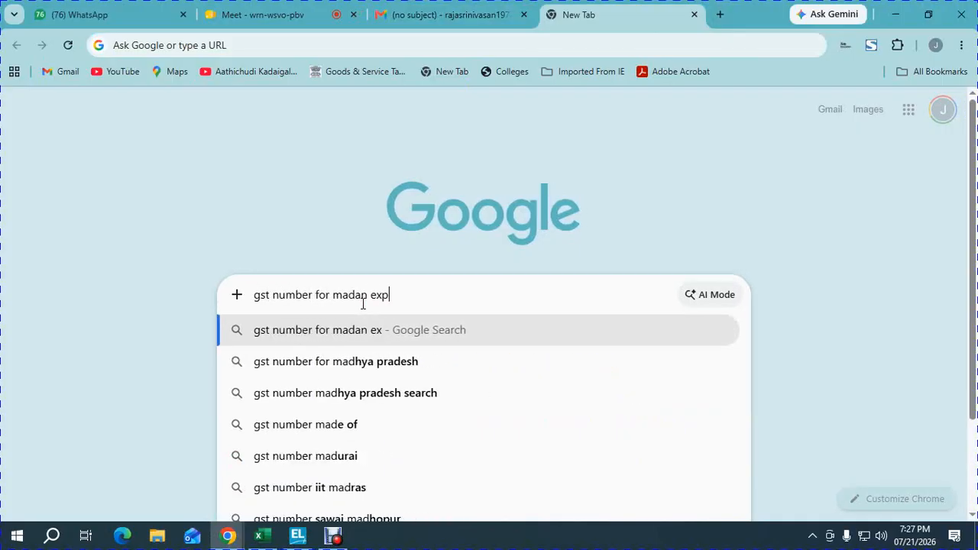
type("nnai")
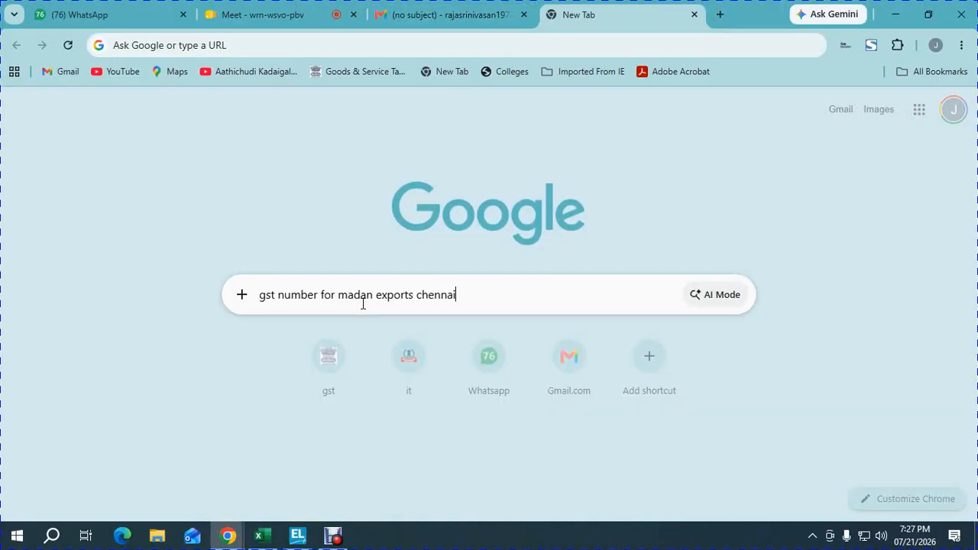
key("Return")
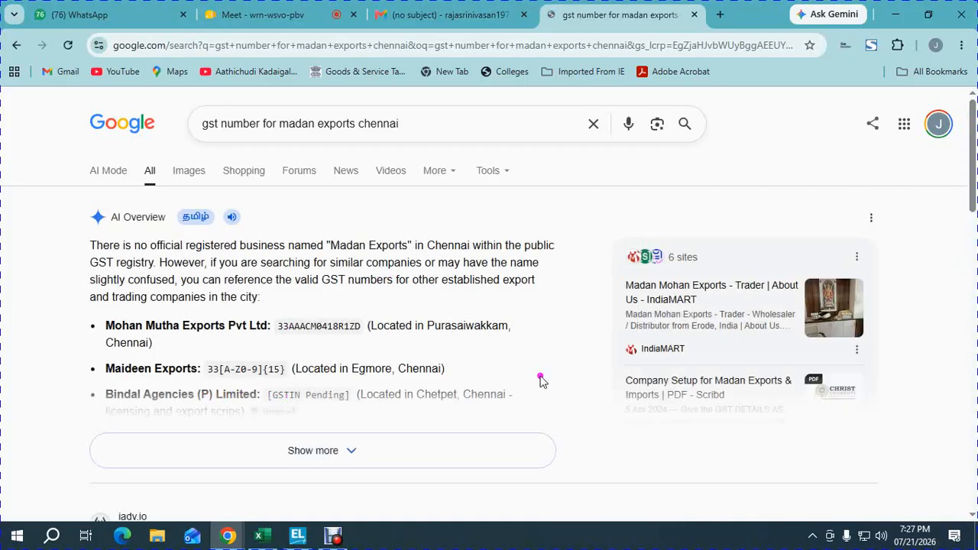
Step: Copy the Madan Agencies GST number into the company's GSTIN/UIN in TallyPrime, and save the GST details and company features
scroll(964, 210, "down", 2)
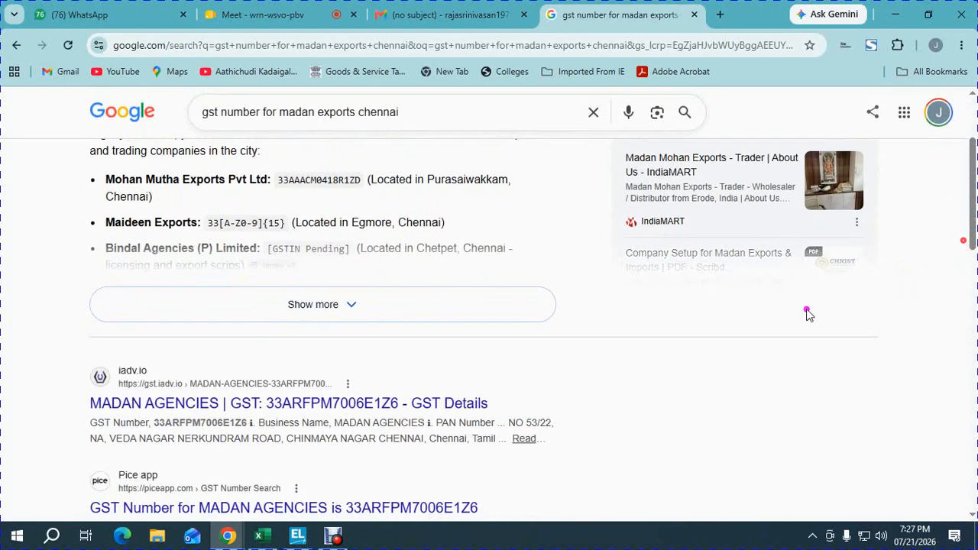
double_click(201, 422)
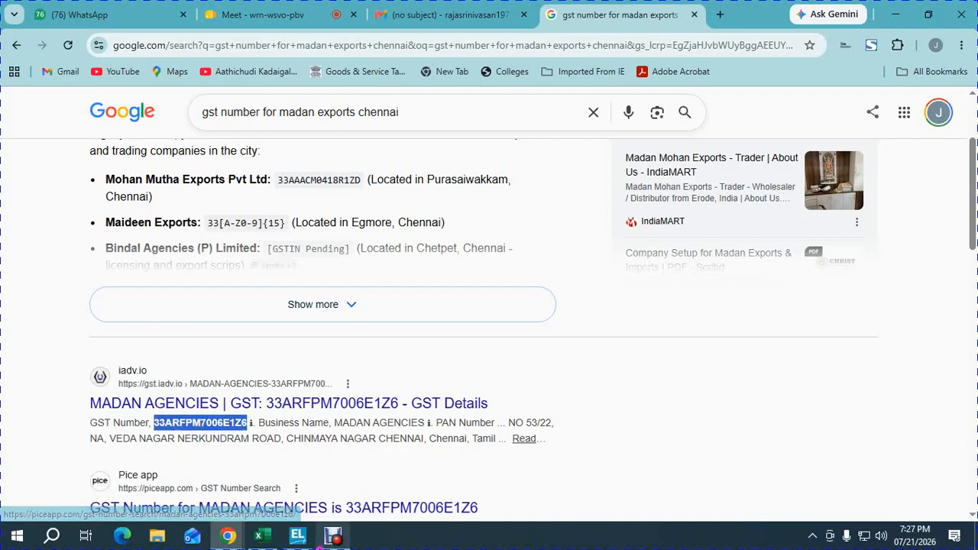
left_click(306, 539)
key("ctrl+alt+v")
key("Return")
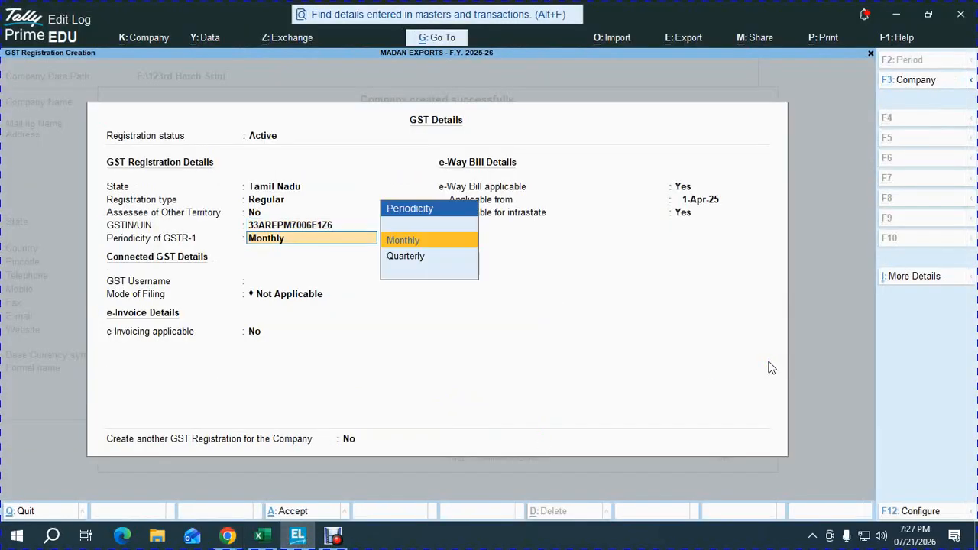
key("ctrl+a")
key("ctrl+a")
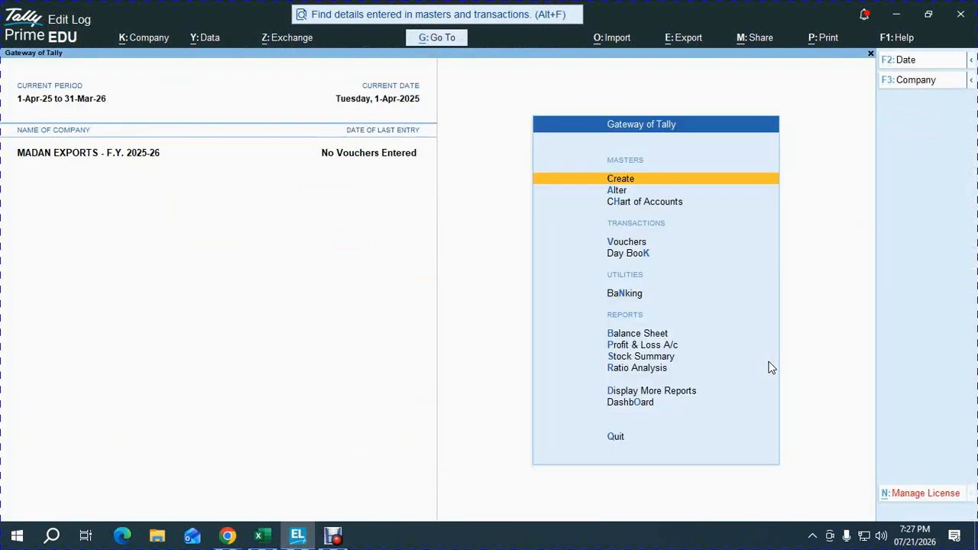
key("alt+Tab")
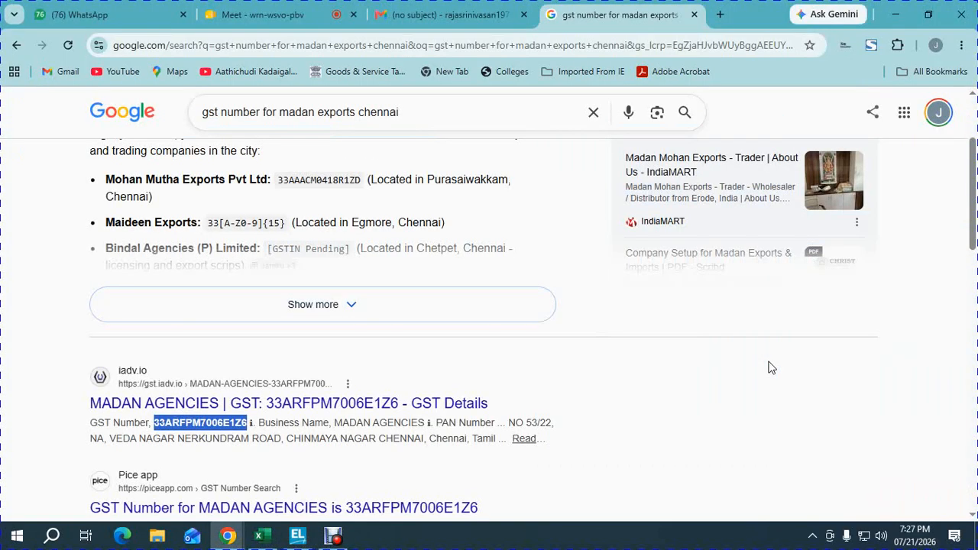
left_click(294, 538)
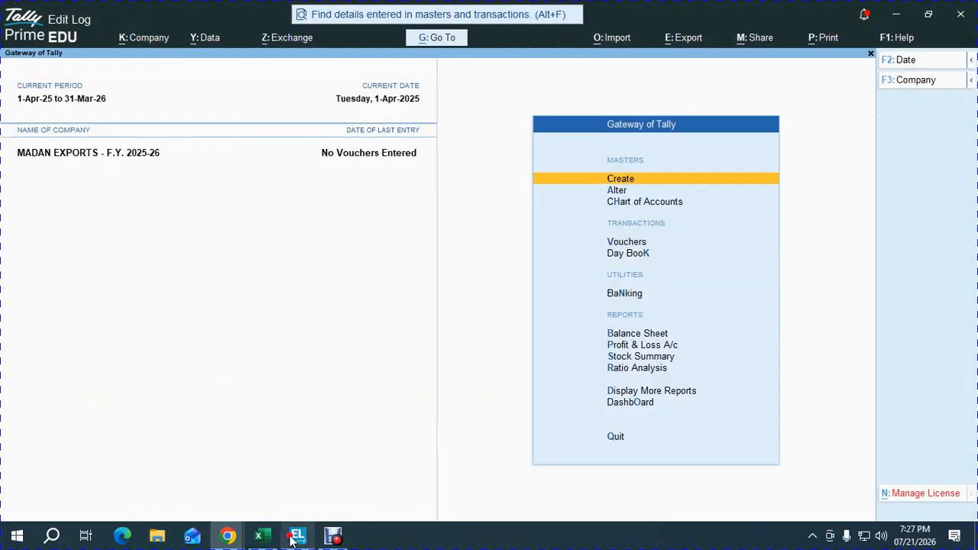
left_click(263, 537)
key("alt+Tab")
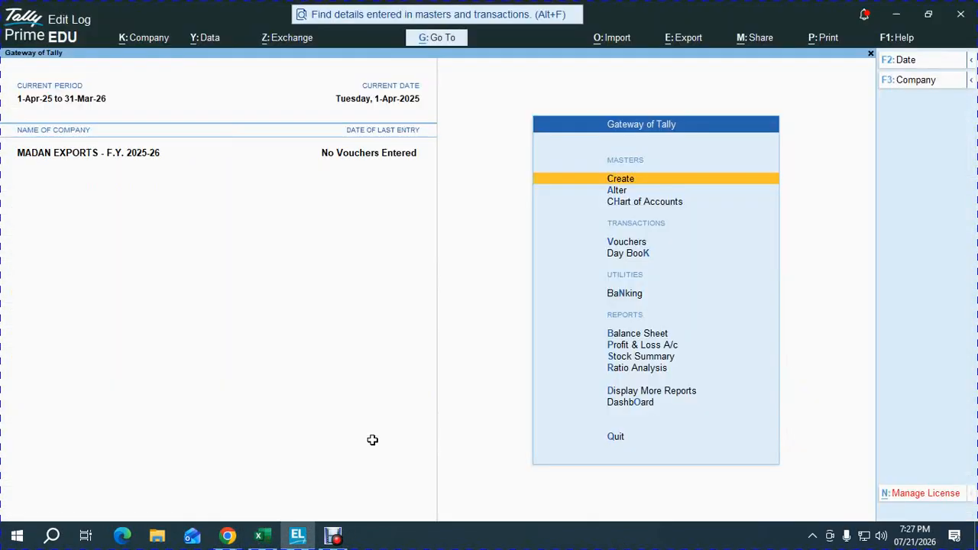
Step: Switch to the Excel workbook and copy the Cash opening balance of 503360 from the Debit column
key("alt+Tab")
key("Down")
key("Down")
key("Down")
key("Down")
key("Down")
key("Down")
key("Down")
key("Down")
key("Down")
key("Down")
key("Down")
key("Down")
key("Down")
key("Down")
key("Down")
key("Down")
key("Down")
key("Down")
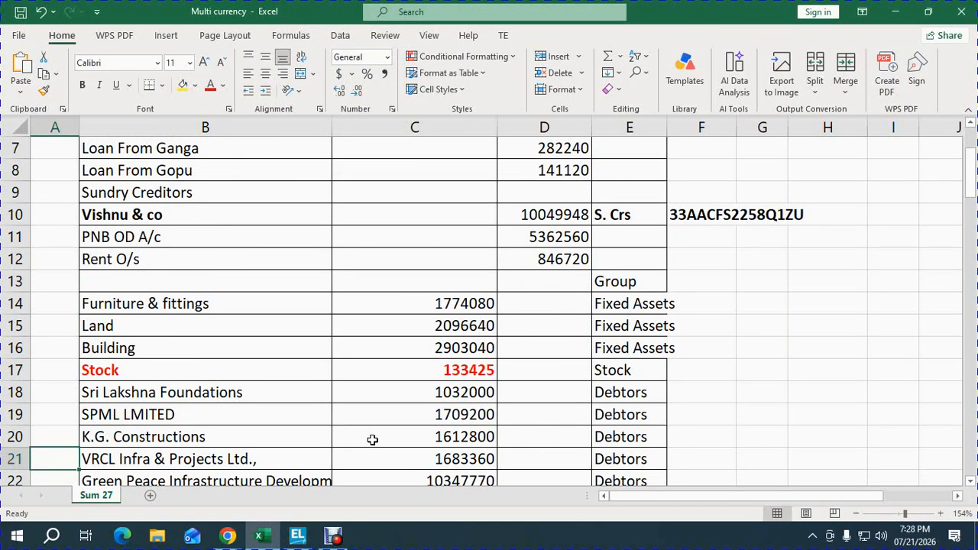
key("Down")
key("Down")
key("Down")
key("Down")
key("Down")
key("Down")
key("Down")
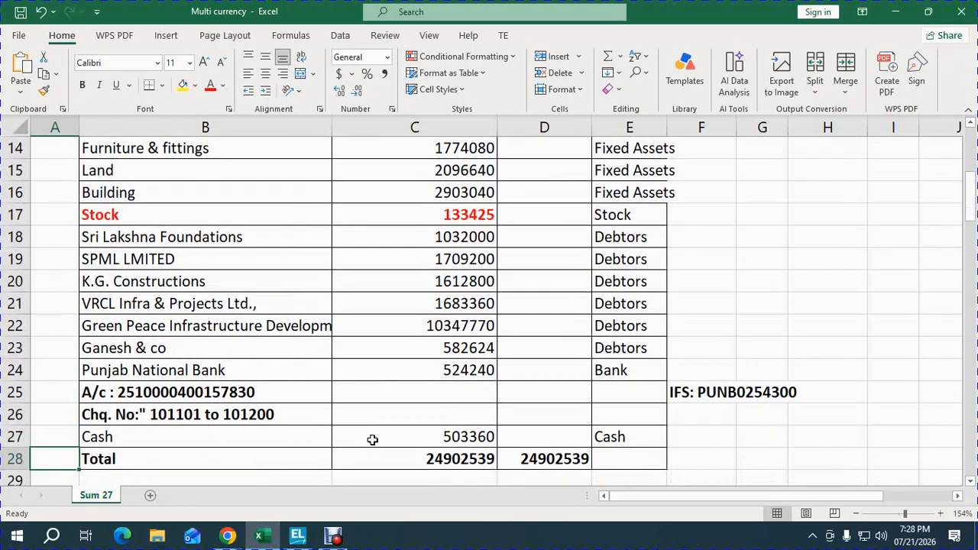
key("Up")
key("Right")
key("Right")
key("Right")
key("Left")
key("ctrl+c")
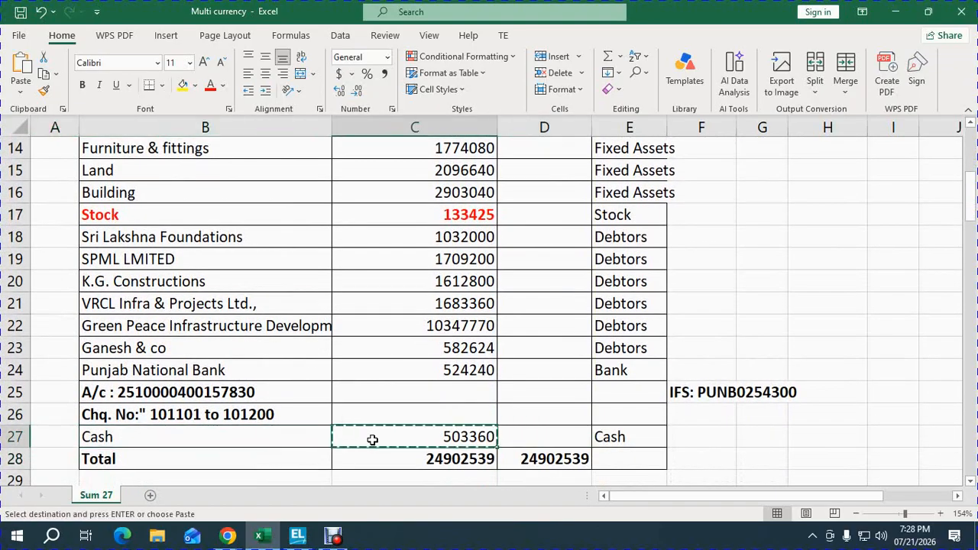
Step: Switch to TallyPrime, set the Cash ledger's opening balance to 503360 and save the alteration
key("alt+Tab")
key("Down")
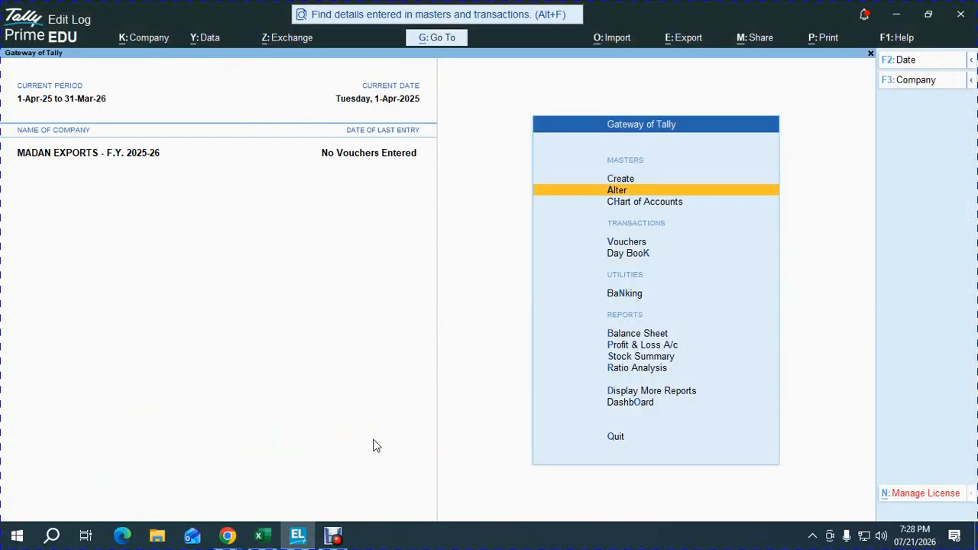
key("Return")
key("Return")
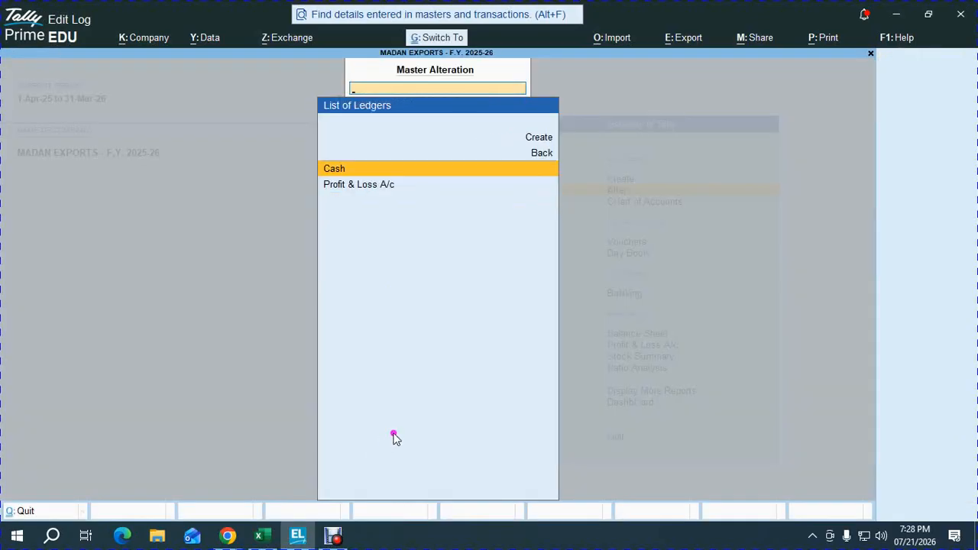
key("Return")
key("ctrl+End")
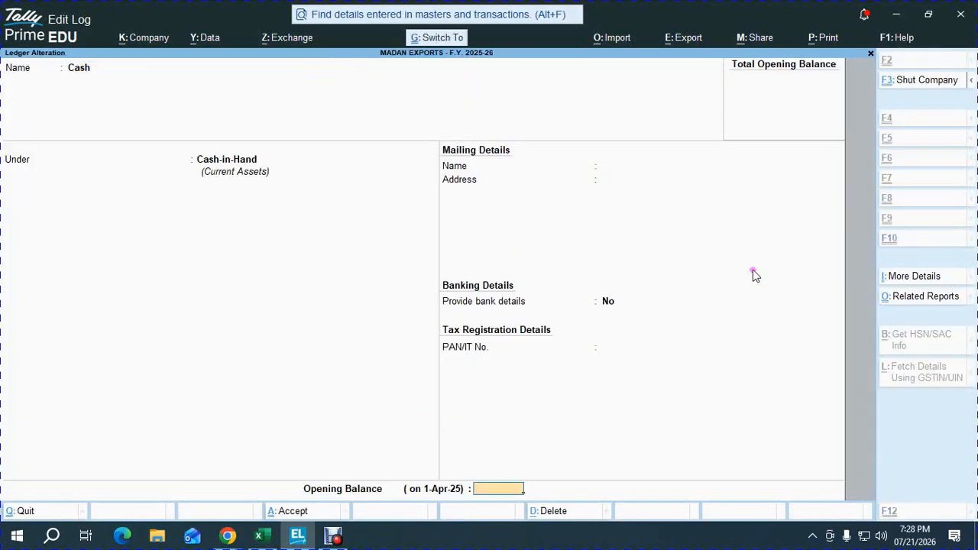
key("ctrl+v")
key("Return")
Step: Start a new ledger, switch to the Excel workbook and copy Punjab National Bank's opening balance of 524240
key("Return")
key("Return")
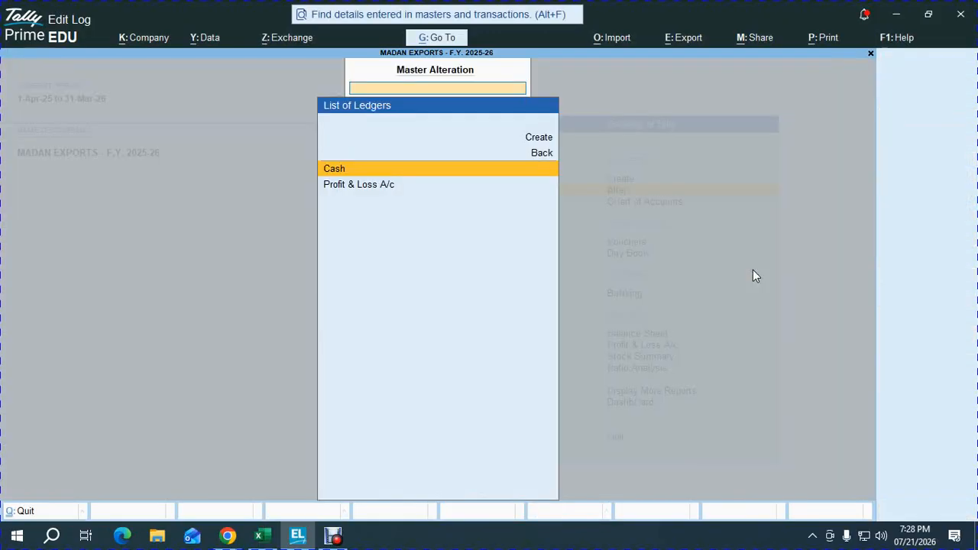
key("Up")
key("Up")
key("Return")
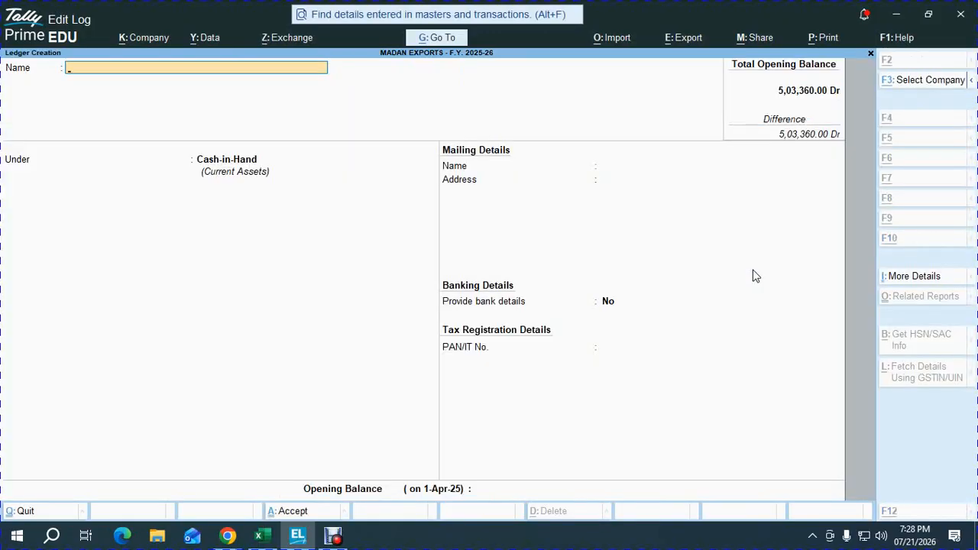
key("alt+Tab")
key("Up")
key("Up")
key("Up")
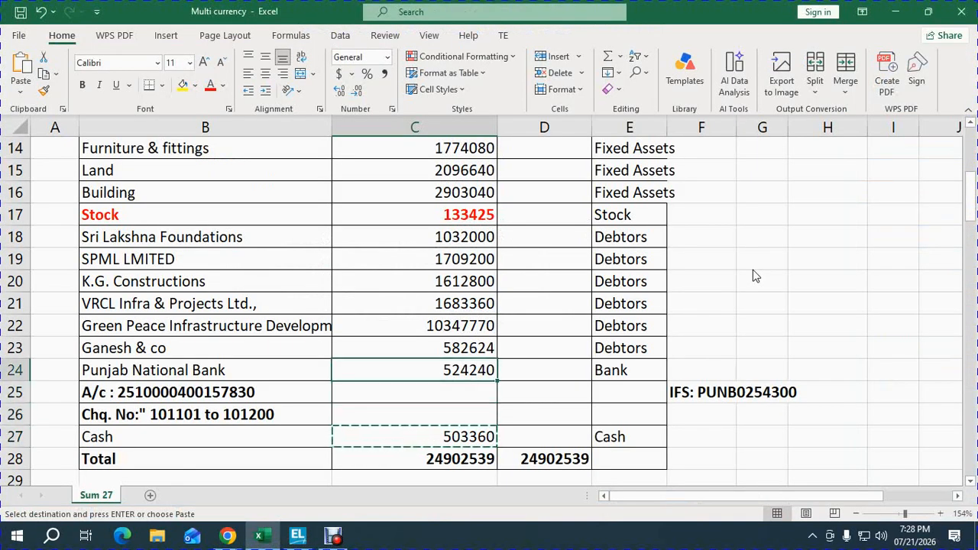
key("ctrl+c")
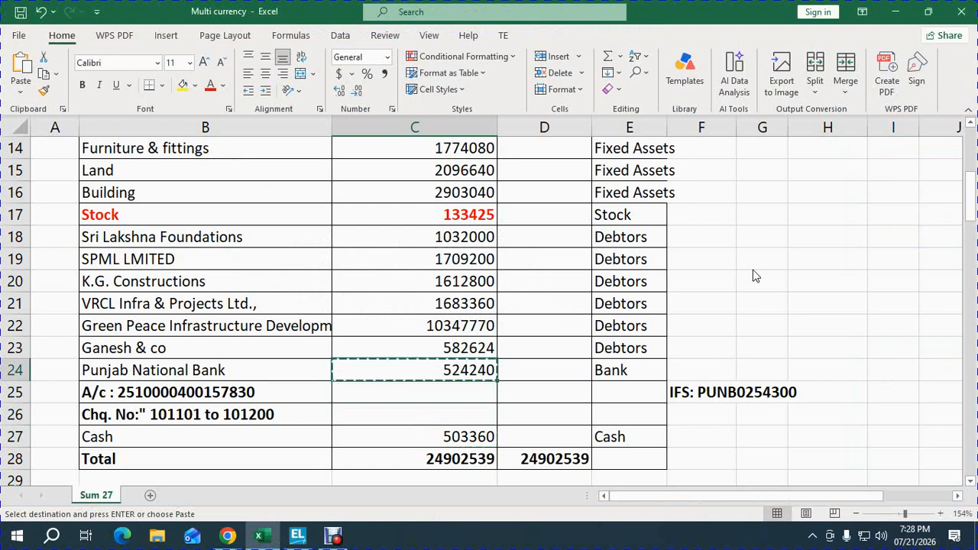
Step: Back in TallyPrime, name the new ledger PNB A/C and place it under the Bank Accounts group
key("alt+Tab")
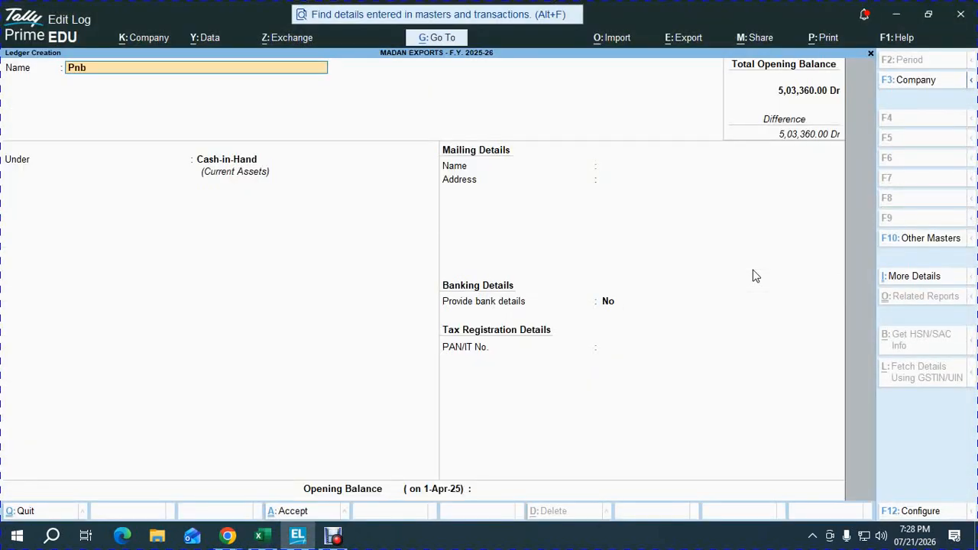
key("BackSpace")
key("BackSpace")
key("BackSpace")
key("BackSpace")
key("BackSpace")
type("PNB A/C")
key("Return")
type("BANK")
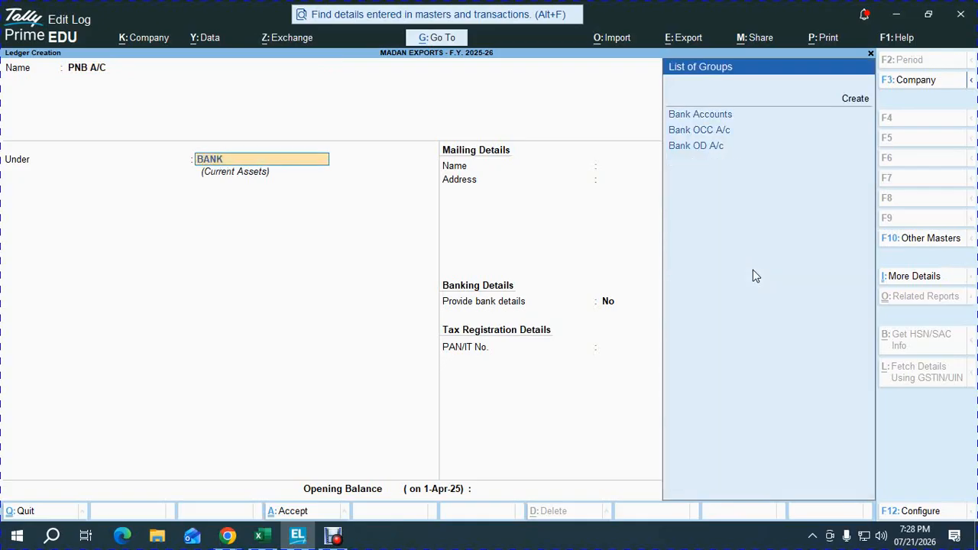
key("Return")
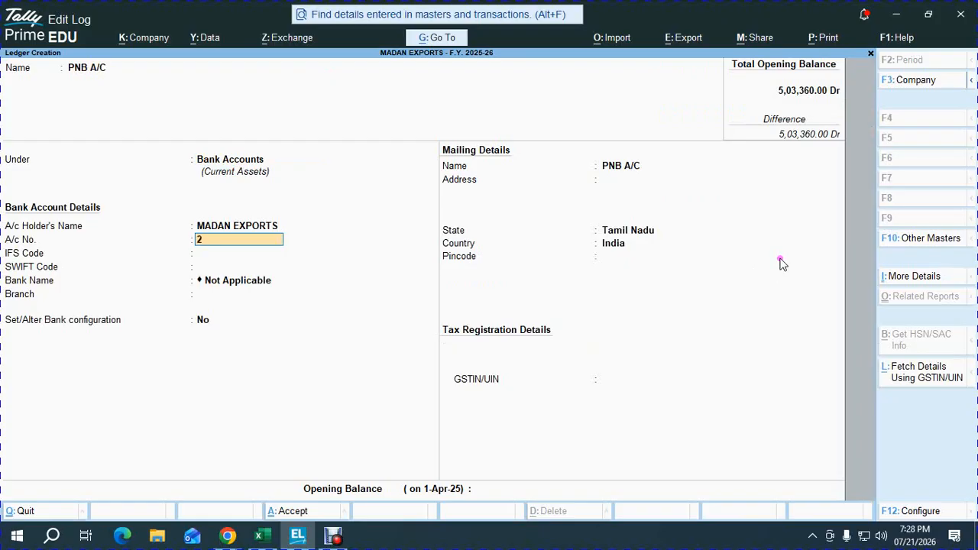
Step: Enter the bank account number and the IFS code PUNB0254300 in the PNB A/C ledger's bank account details
key("Return")
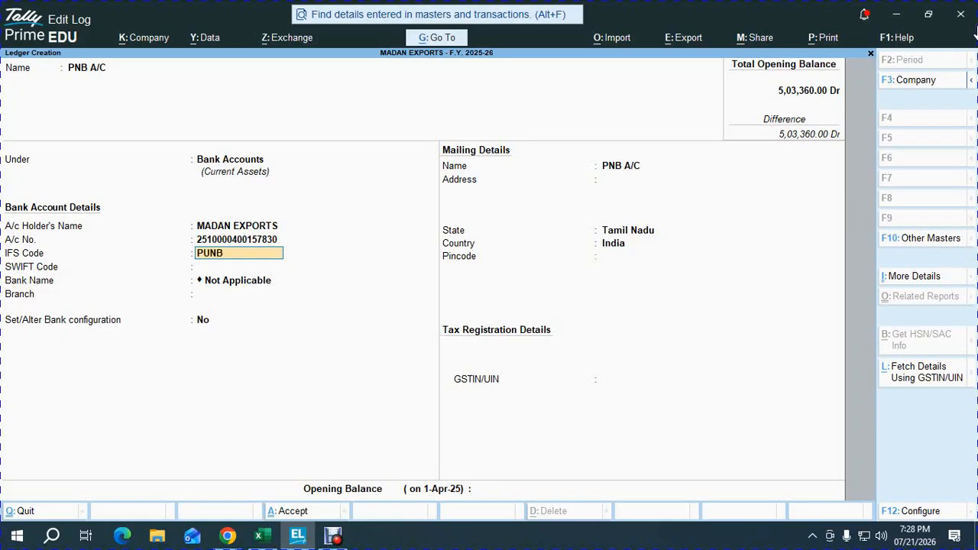
type("PUNB0254300")
key("Return")
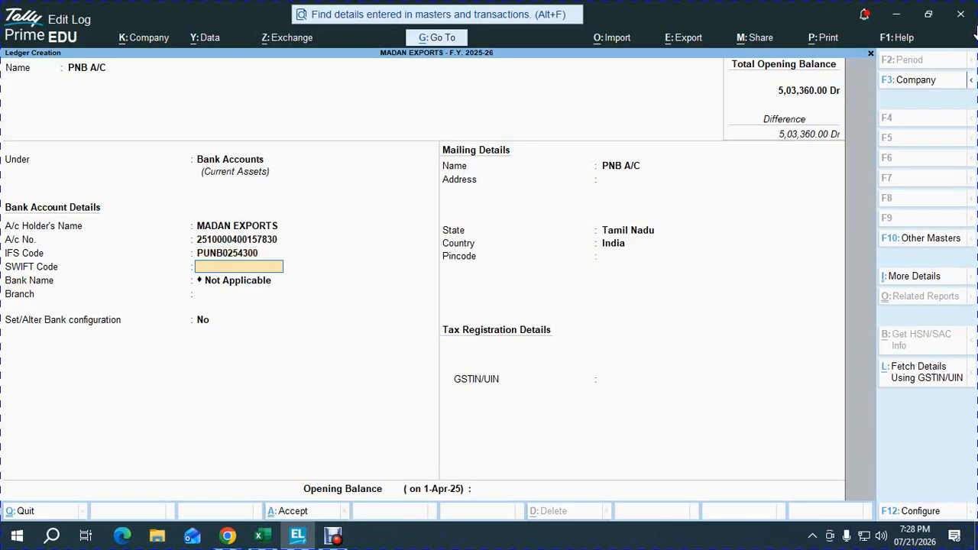
Step: Leave the SWIFT code blank and set the bank branch to NUNGAMBAKKAM for PNB A/C
key("Return")
type("NUN")
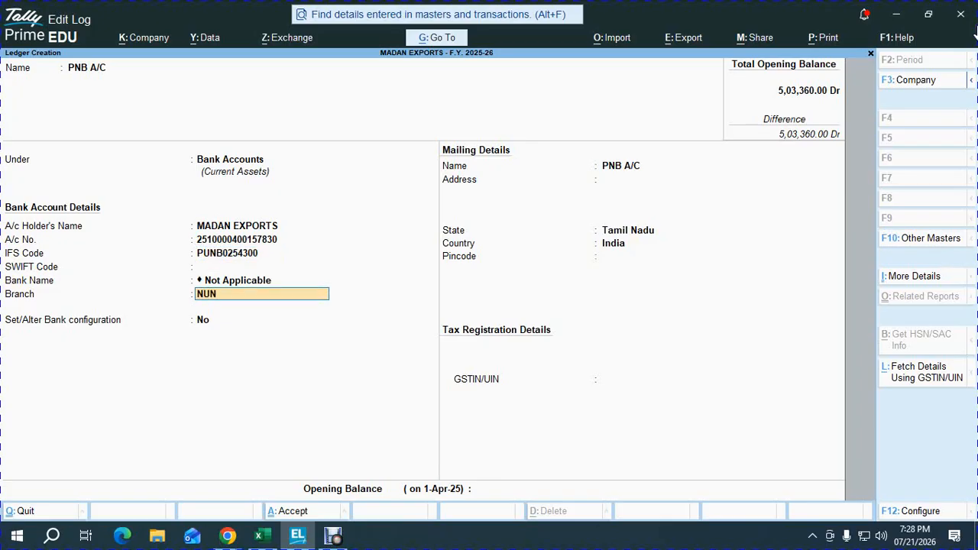
type("GAMBAKKAM")
key("Return")
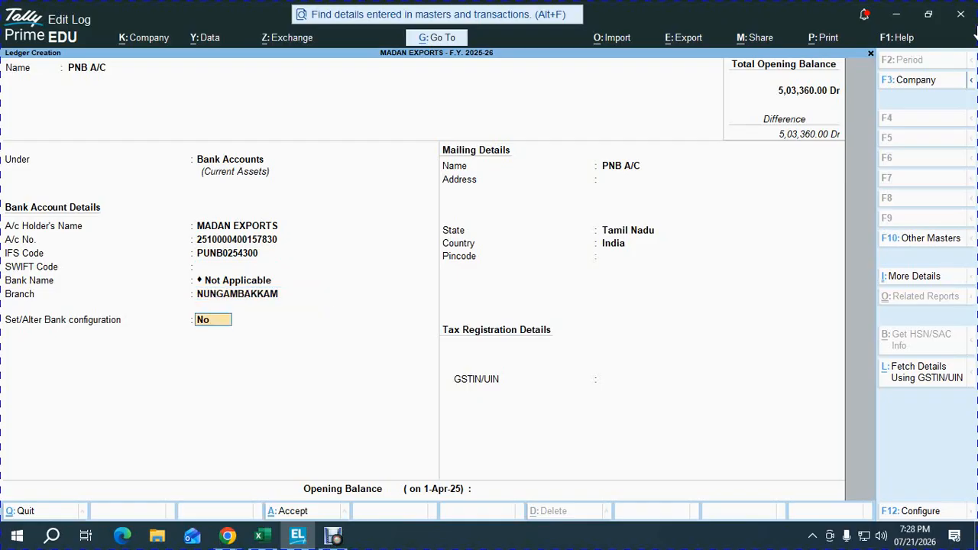
Step: Turn on the bank configuration for PNB A/C and choose to set a range for its cheque books
type("y")
key("Return")
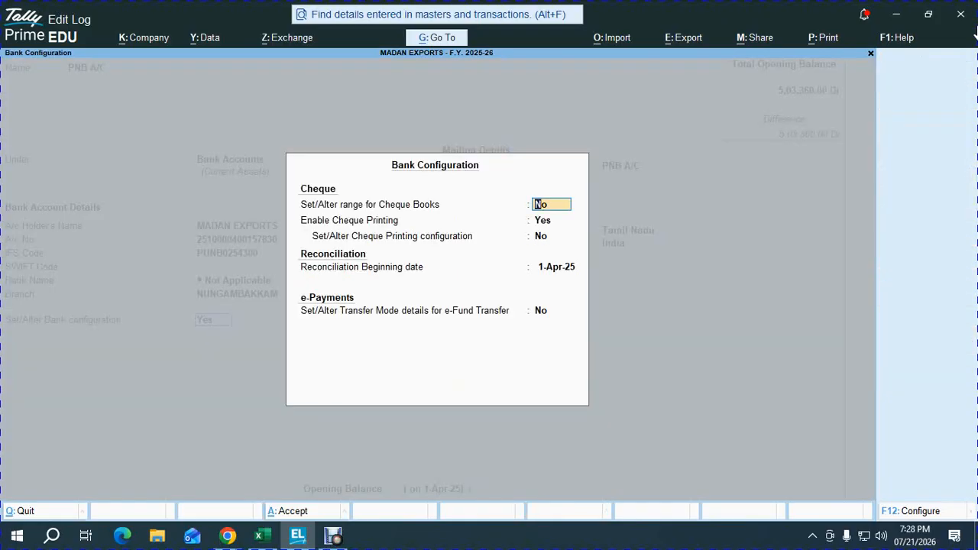
type("y")
key("Return")
Step: Check the cheque numbers in the Excel workbook, add cheque range 101101 to 101150 as BOOK NO: 01 in TallyPrime, and accept the bank configuration
key("alt+Tab")
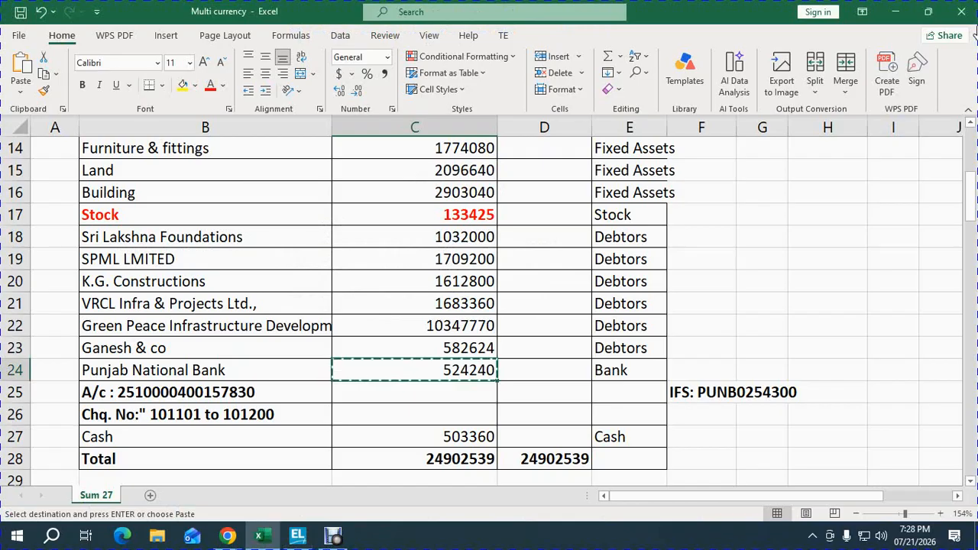
key("alt+Tab")
type("101101")
key("Return")
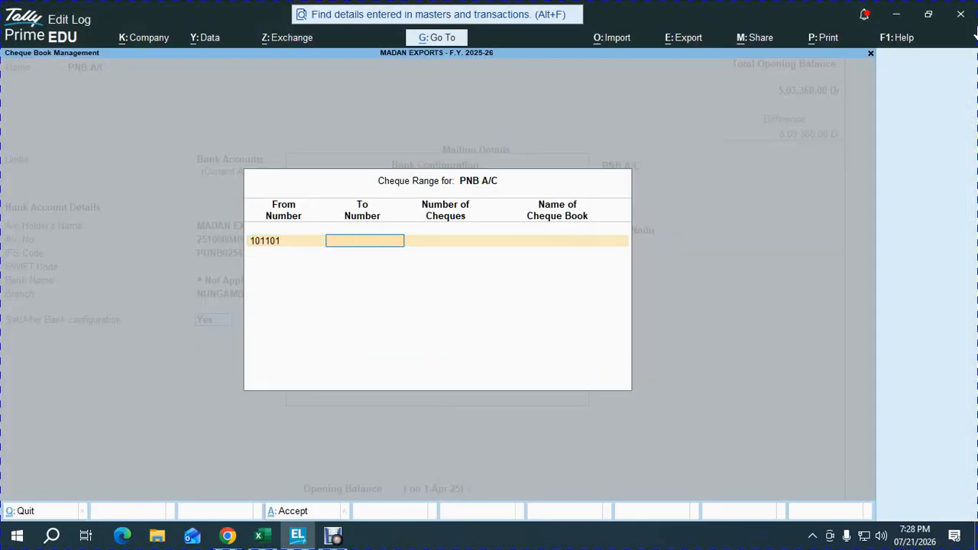
type("101150")
key("Return")
type("50")
key("Return")
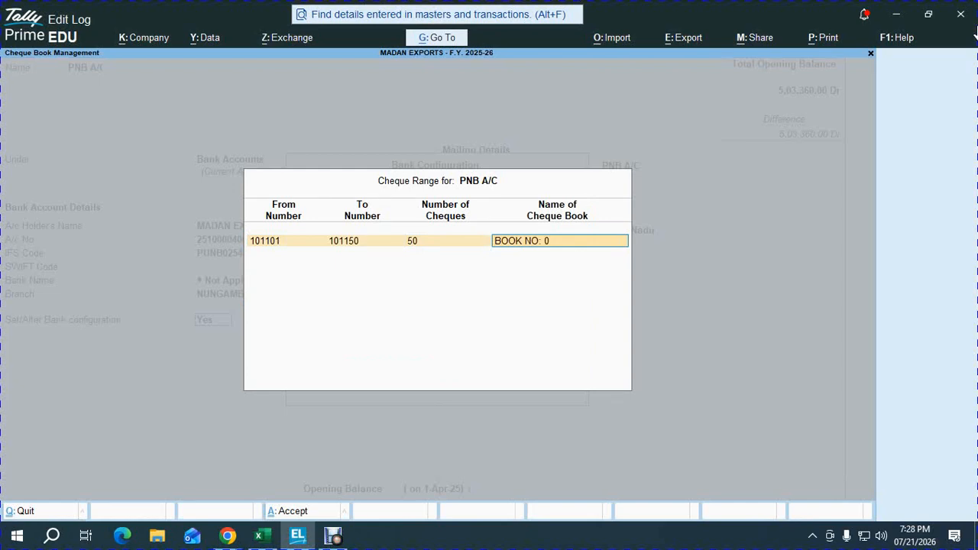
type("1")
key("Return")
key("Return")
Step: Keep the default mailing and tax details, set PNB A/C's opening balance to 524240 and save the ledger
key("Return")
key("Return")
key("Return")
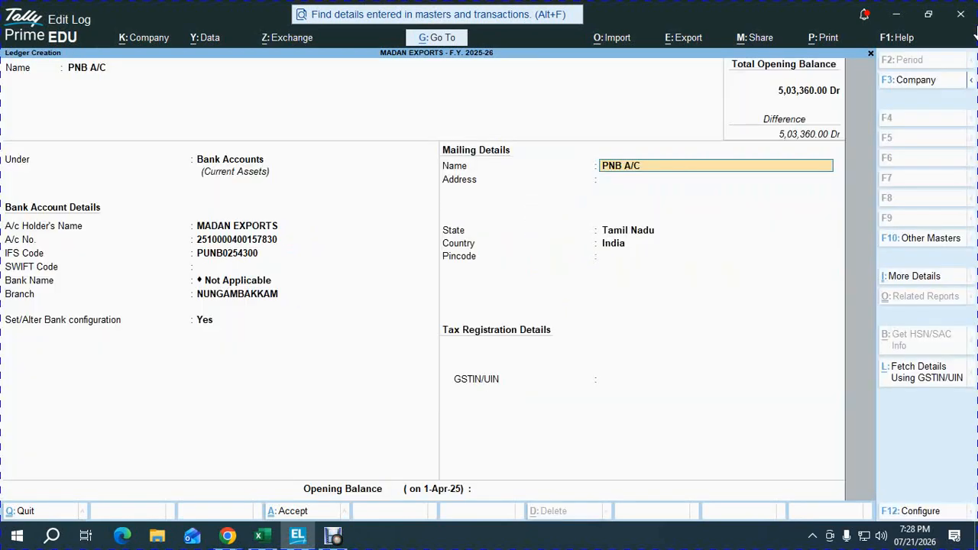
key("Return")
key("Return")
key("Return")
key("Return")
key("Return")
key("Return")
key("Return")
key("Return")
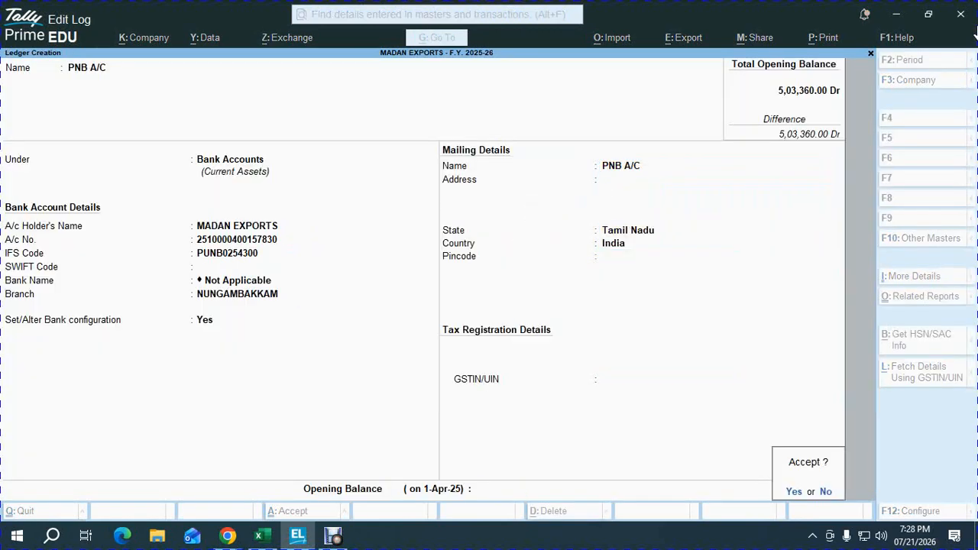
key("Escape")
type("524240")
key("Return")
key("Return")
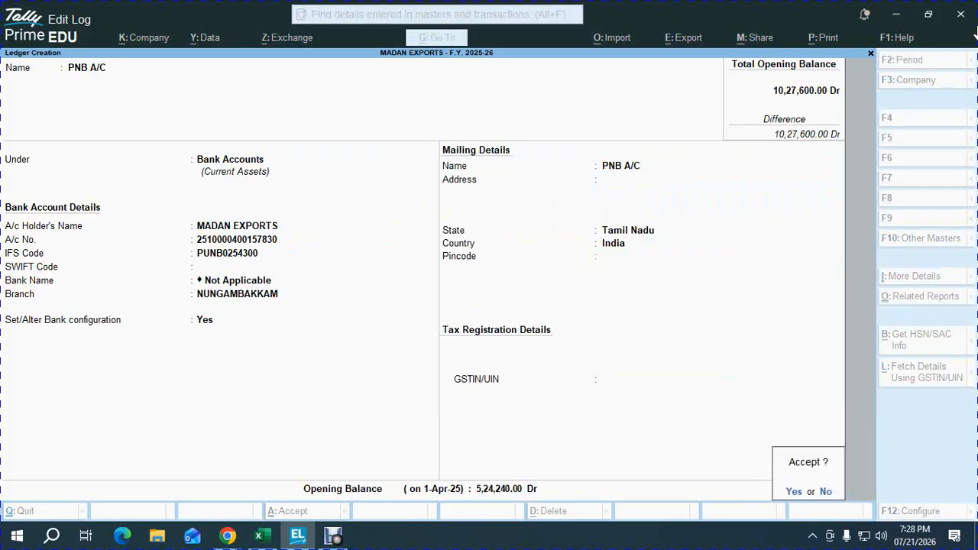
key("alt+Tab")
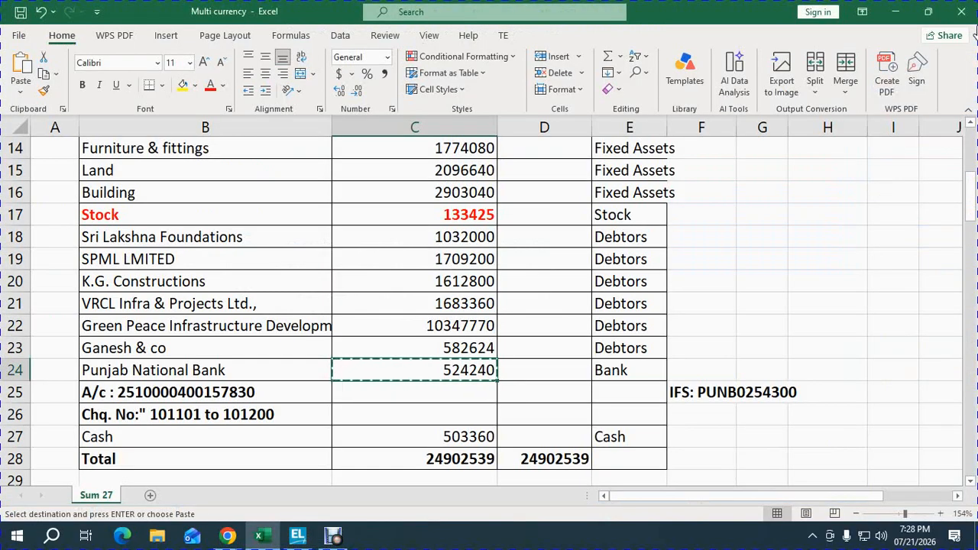
key("alt+Tab")
key("Return")
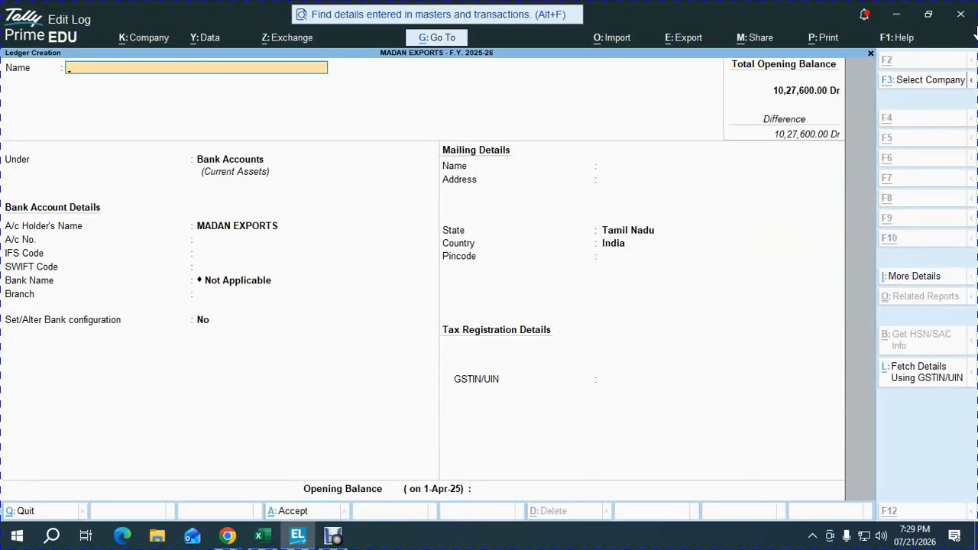
Step: Switch to the Excel workbook and look over the opening balance list, up to its heading rows
key("alt+Tab")
key("Escape")
key("Up")
key("Up")
key("Up")
key("Up")
key("Up")
key("Up")
key("Up")
key("Up")
key("Up")
key("Up")
key("Up")
key("Up")
key("Up")
key("Up")
key("Up")
key("Up")
key("Up")
key("Up")
key("Up")
key("Up")
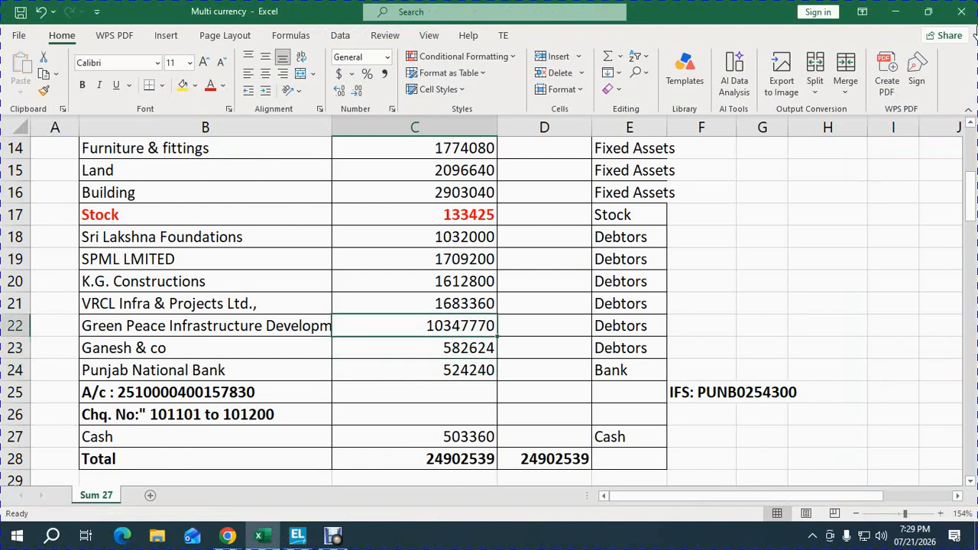
key("Down")
key("Down")
key("Down")
key("Down")
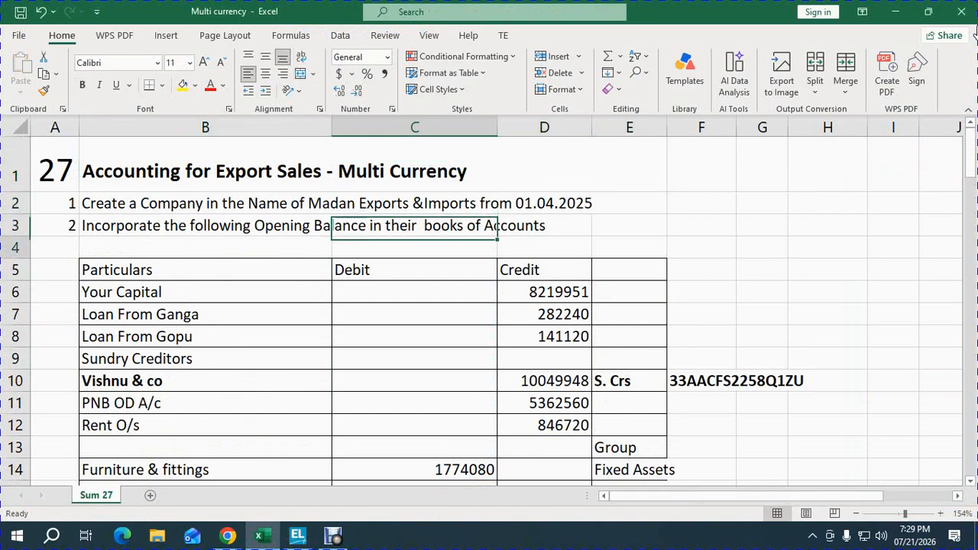
Step: Back in TallyPrime, leave single ledger creation and open Multi Create for ledgers under All Items from the Chart of Accounts
key("alt+Tab")
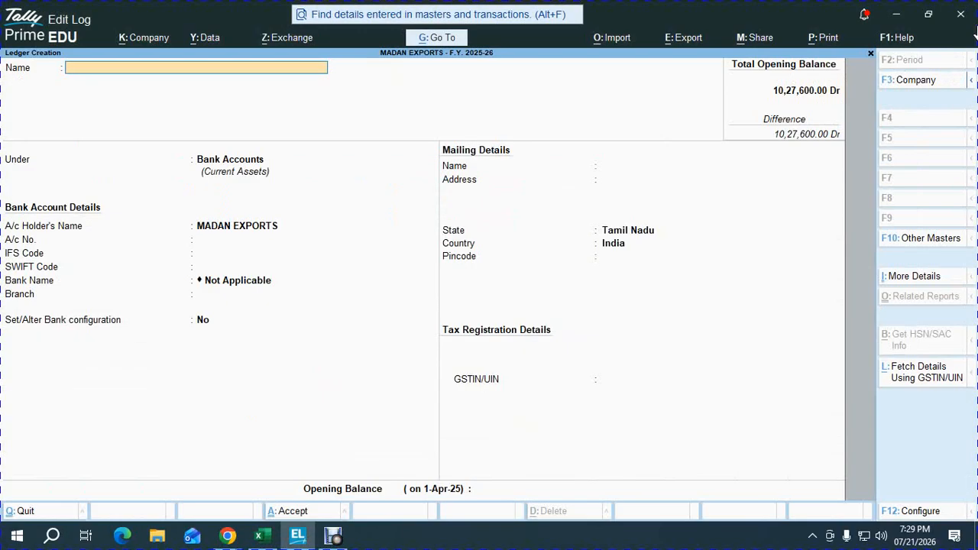
key("Escape")
key("y")
key("Escape")
key("Down")
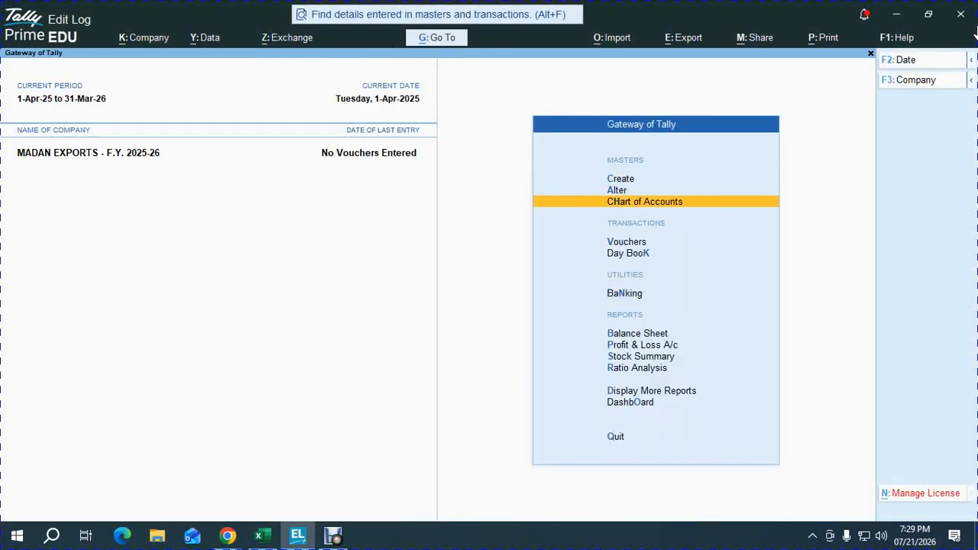
key("Return")
key("Return")
key("alt+h")
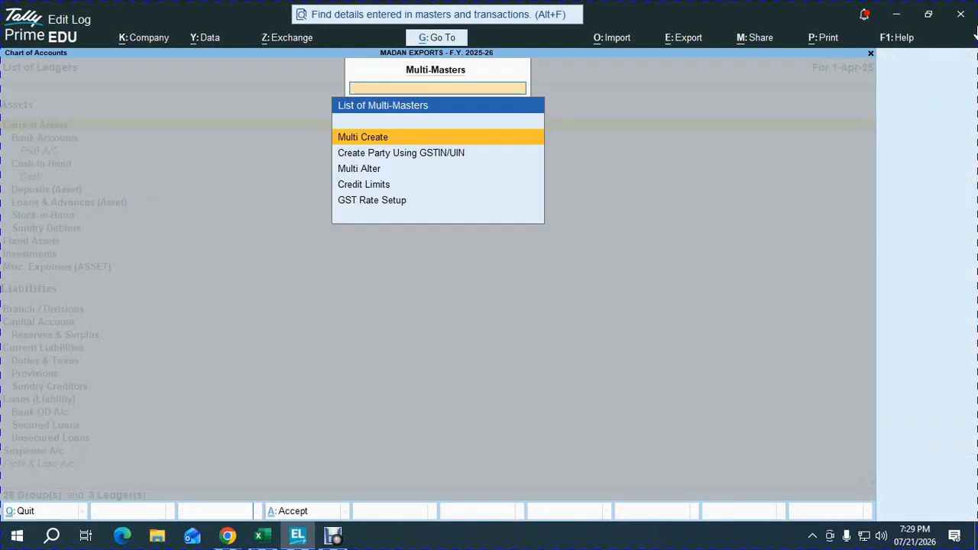
key("Return")
key("Return")
Step: Switch to the Excel workbook and copy the capital's credit balance of 8219951
key("alt+Tab")
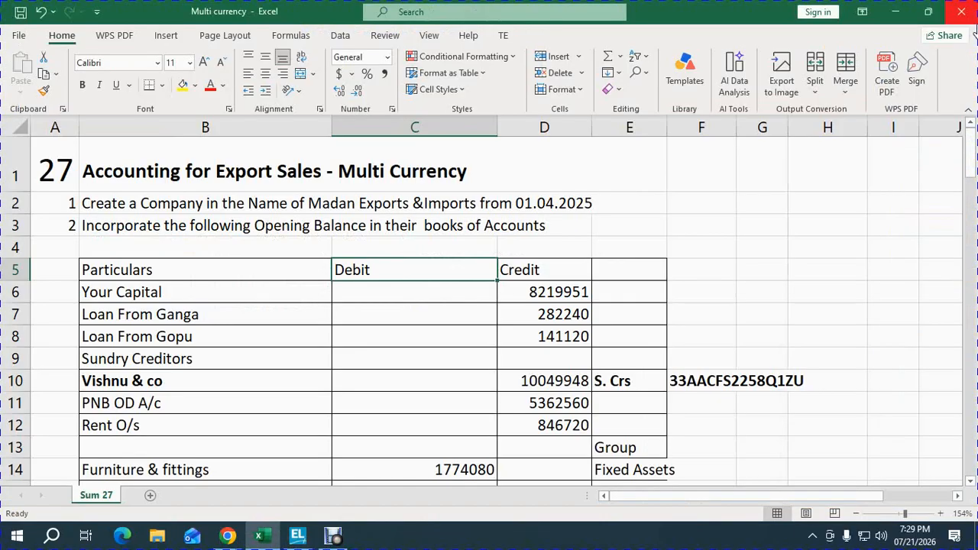
key("Up")
key("Right")
key("Down")
key("ctrl+c")
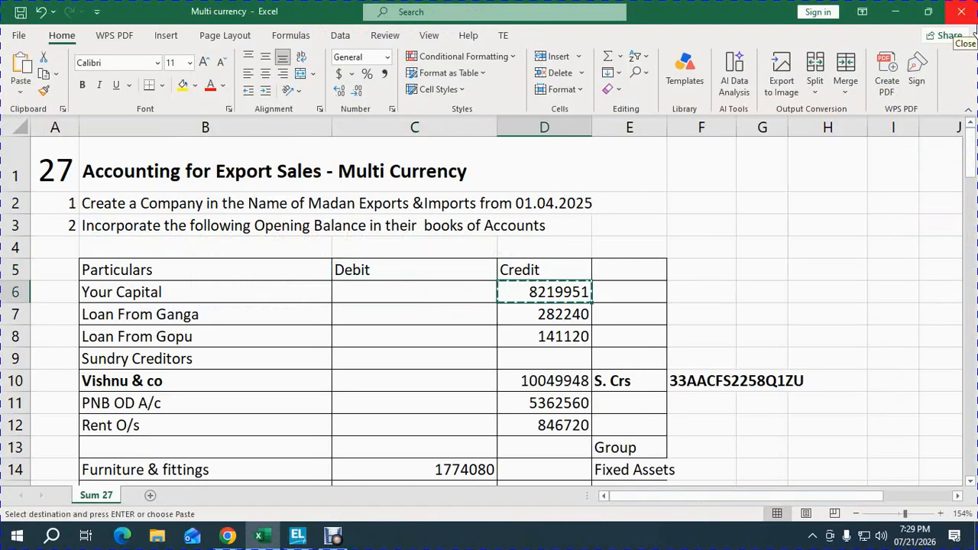
Step: In TallyPrime, add the ledger MADAN CAPITAL under Capital Account with an opening balance of 8219951 Cr
key("alt+Tab")
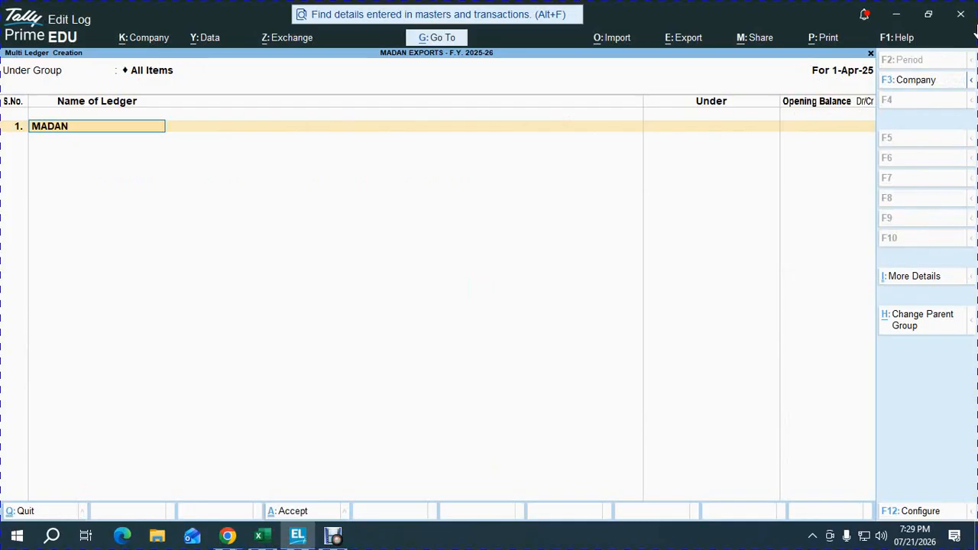
key("Return")
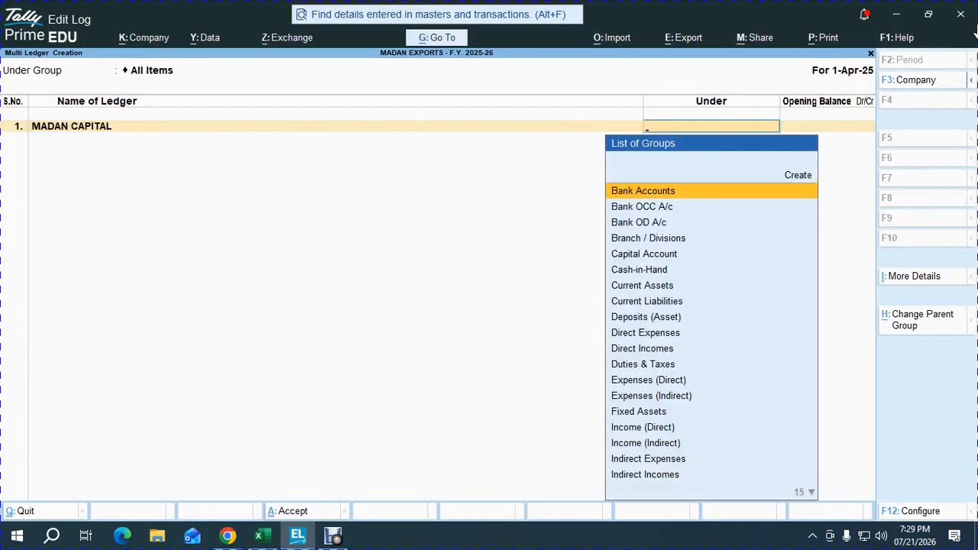
type("Cap")
key("Return")
type("8219951")
key("Return")
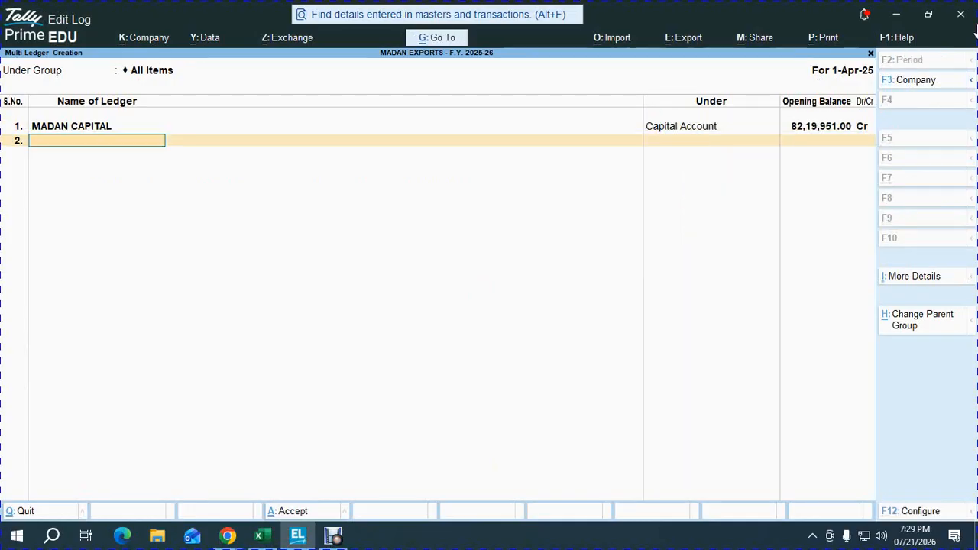
Step: Copy the first lender's loan balance of 282240 from the Excel workbook and return to TallyPrime
key("alt+Tab")
key("Down")
key("ctrl+c")
key("alt+Tab")
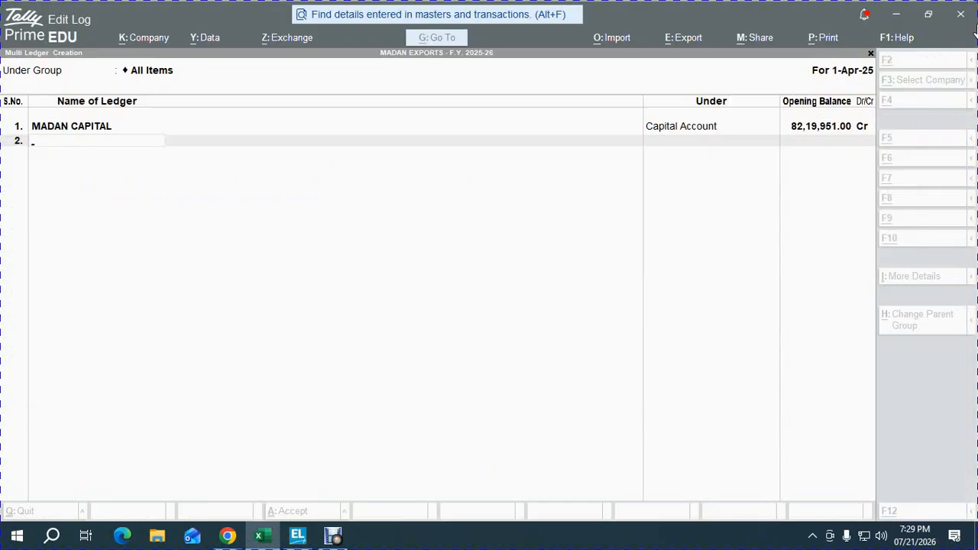
Step: Add the first lender's loan ledger under Unsecured Loans with an opening balance of 282240 Cr
type("GANGA LOA")
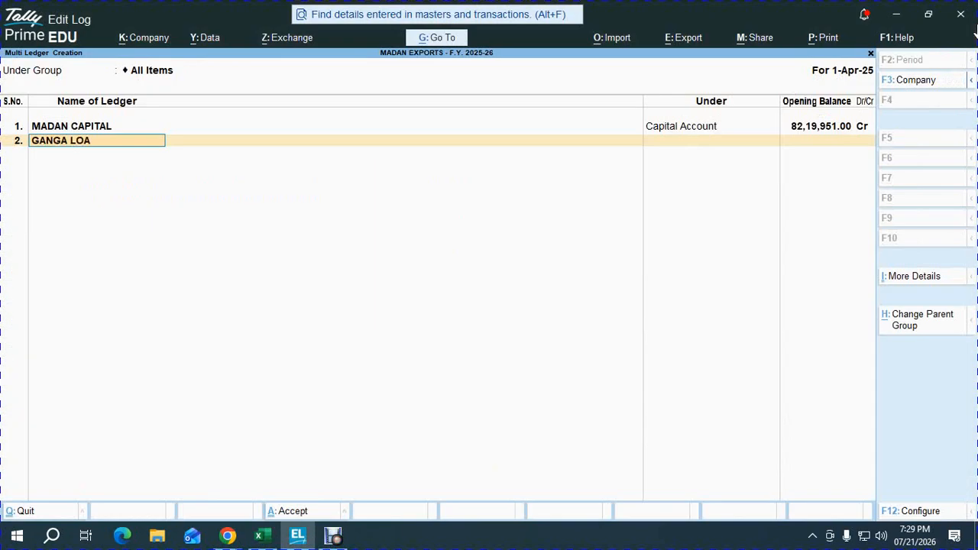
type("N")
key("Return")
type("UNS")
key("Return")
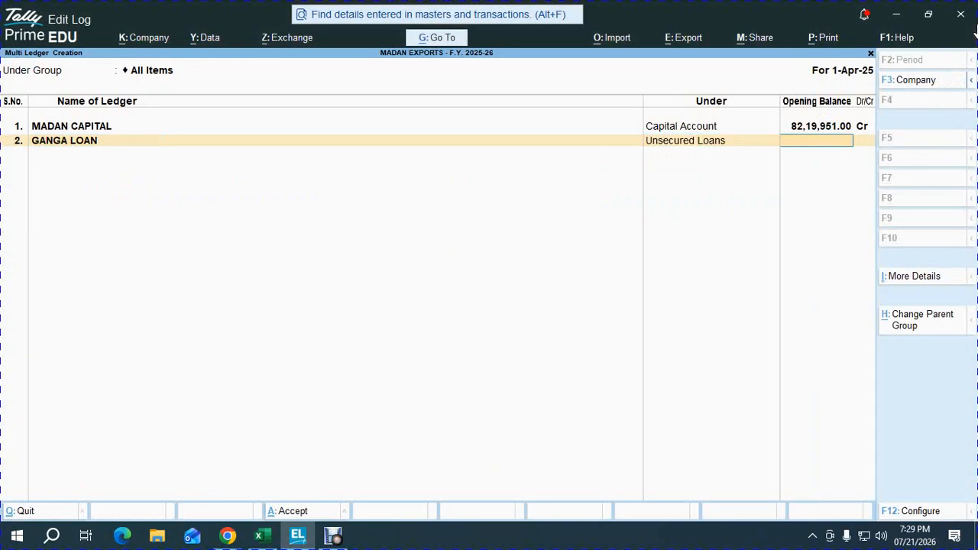
key("ctrl+v")
key("Return")
key("Return")
Step: Copy the second lender's loan balance of 141120 from the Excel workbook and return to TallyPrime
key("alt+Tab")
key("Down")
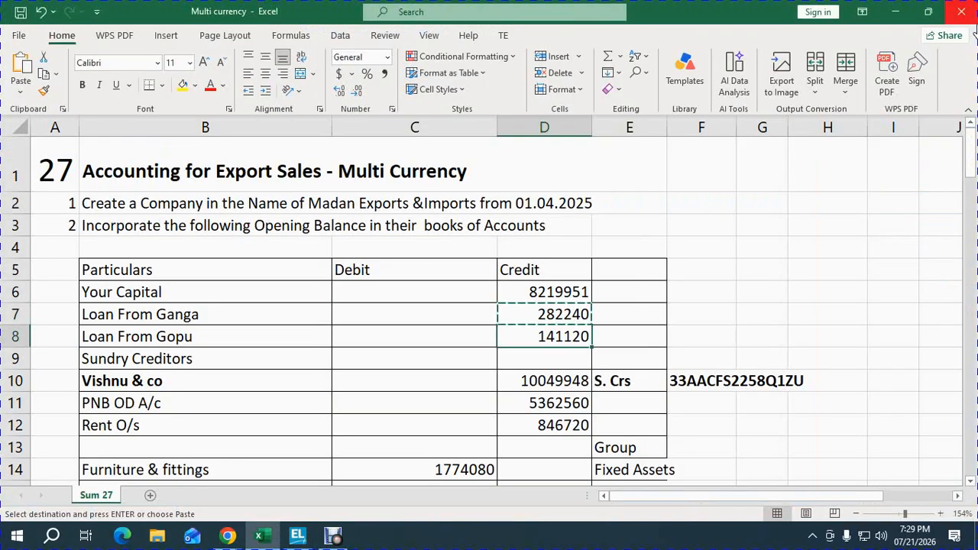
key("ctrl+c")
key("alt+Tab")
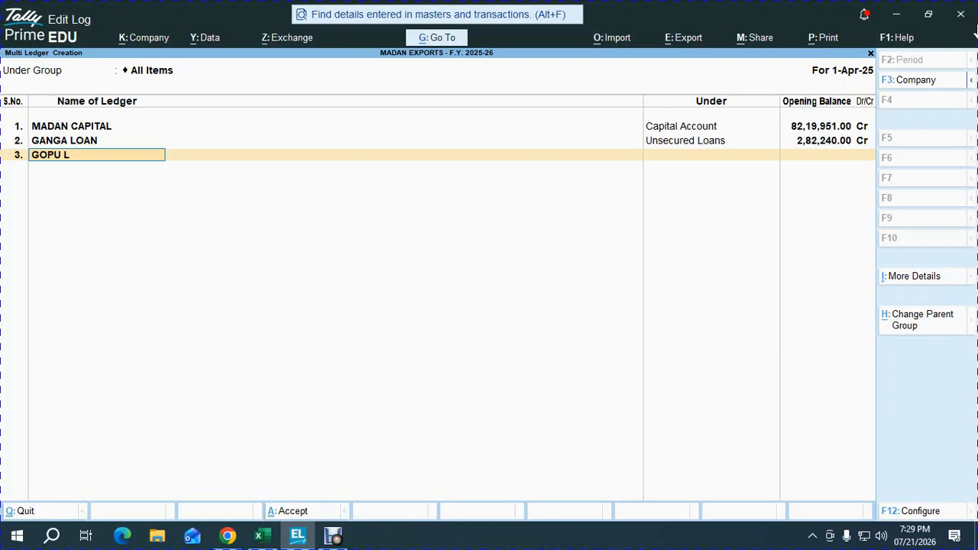
Step: Add the second lender's loan ledger under Unsecured Loans with an opening balance of 141120 Cr
key("Return")
type("UN")
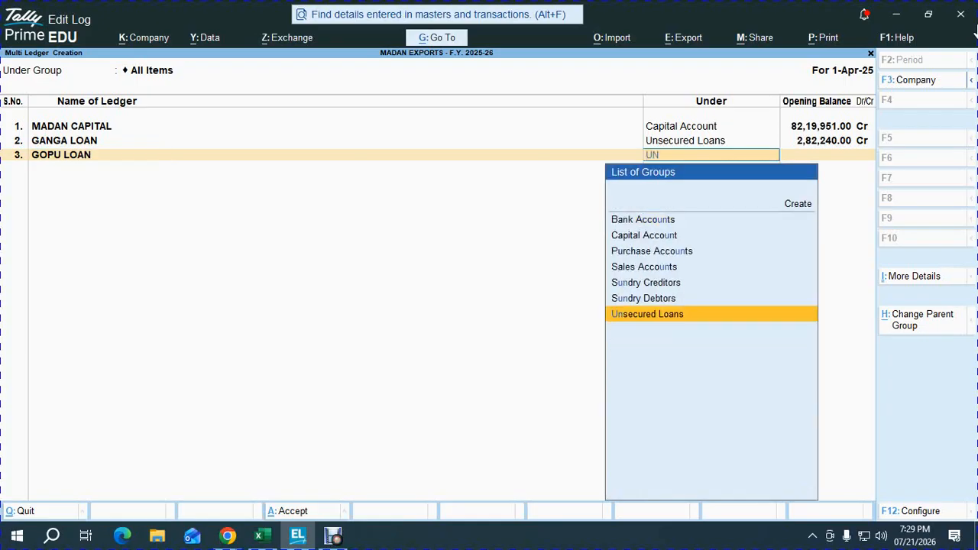
key("Return")
key("ctrl+v")
key("Return")
key("Return")
Step: Copy Vishnu & co's credit balance of 10049948 from the Excel workbook and return to TallyPrime
key("alt+Tab")
key("Down")
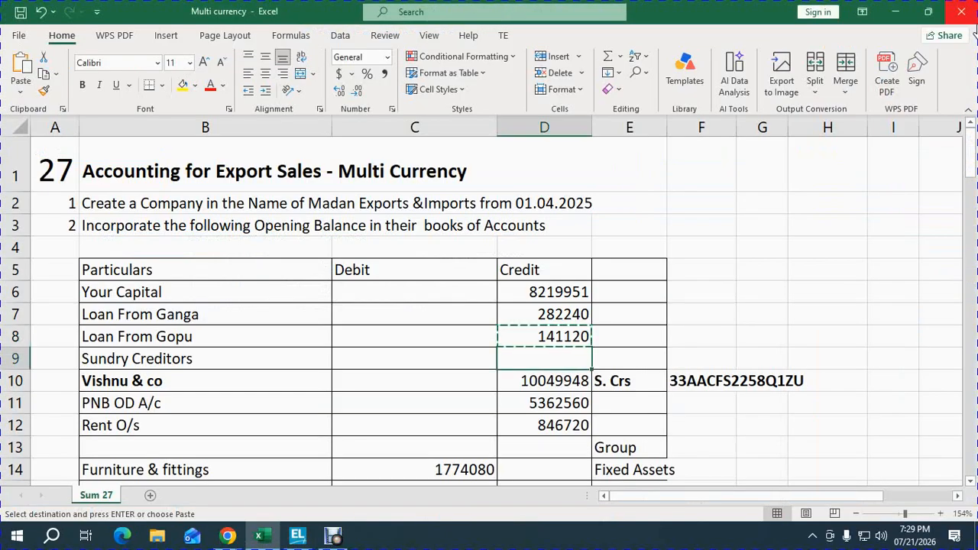
key("Down")
key("ctrl+c")
key("alt+Tab")
Step: Add the ledger VISHNU & CO under Sundry Creditors with an opening balance of 10049948 Cr
type("VIS")
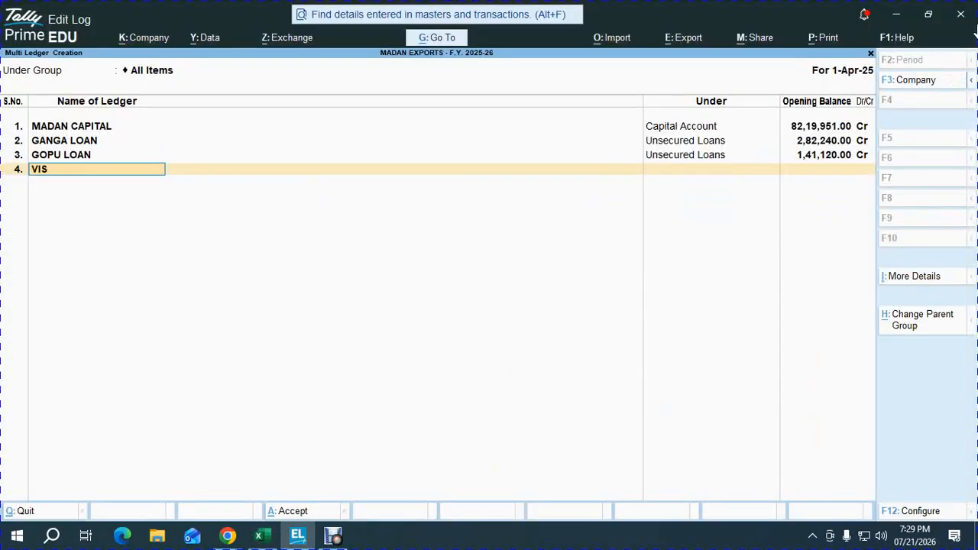
key("Return")
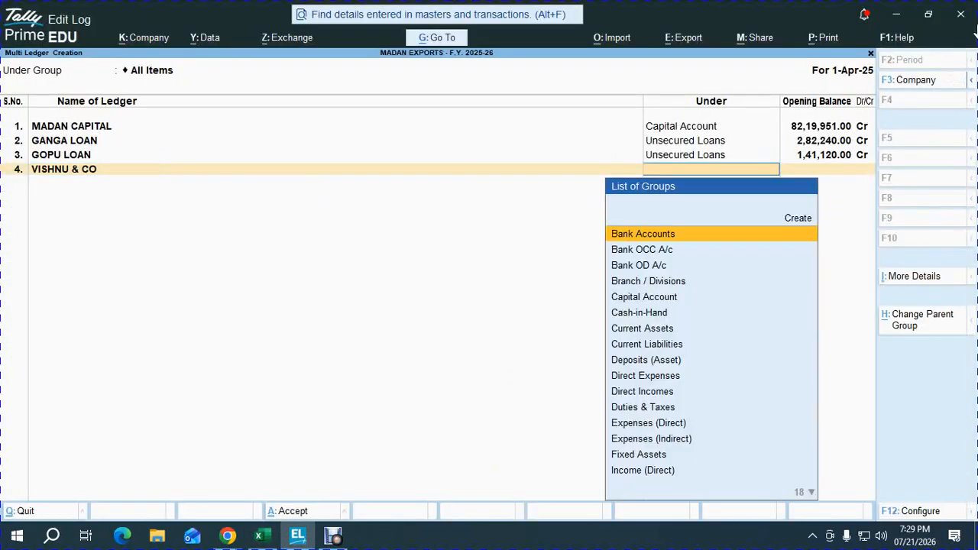
type("SUND")
key("Return")
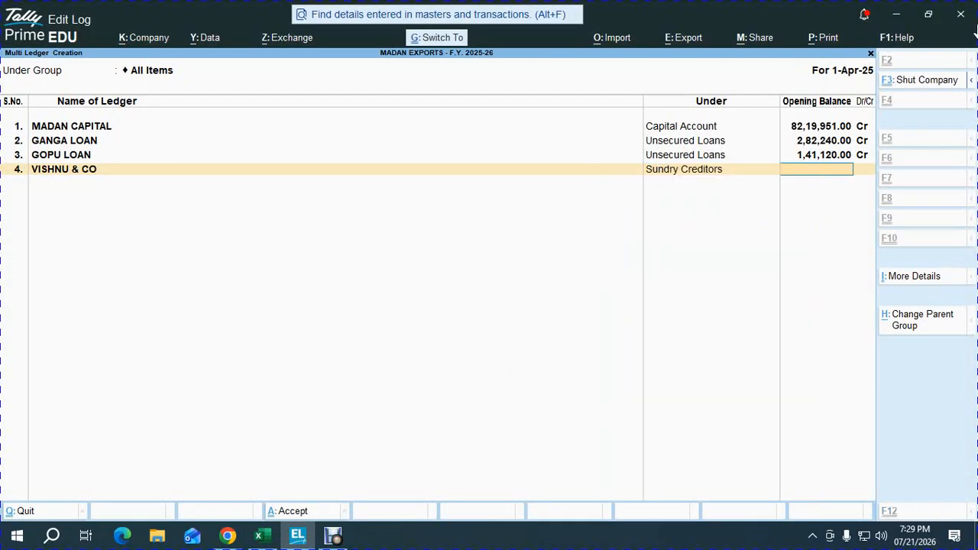
key("ctrl+alt+v")
key("Return")
key("Return")
key("ctrl+a")
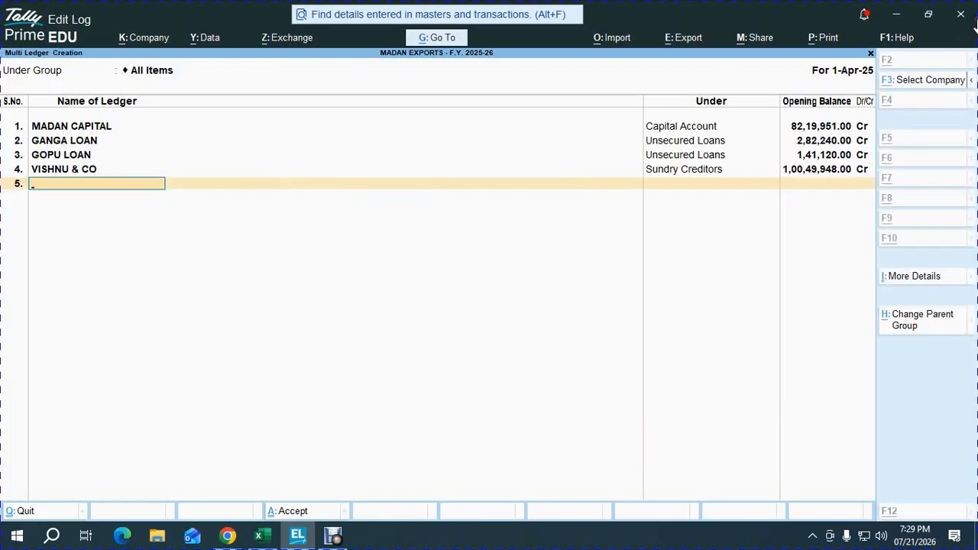
Step: Copy the PNB OD A/c credit balance of 5362560 from the Excel workbook and return to TallyPrime
key("alt+Tab")
key("Left")
key("ctrl+c")
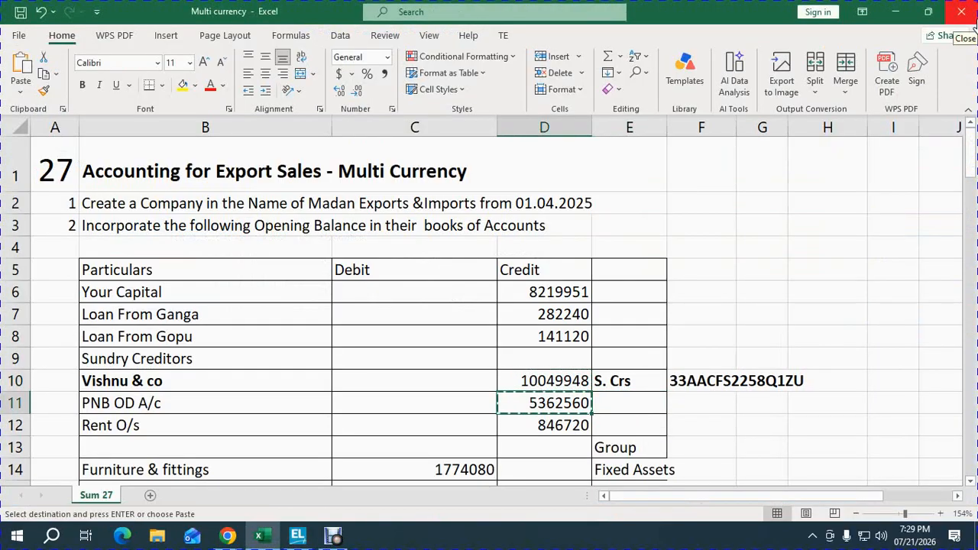
key("alt+Tab")
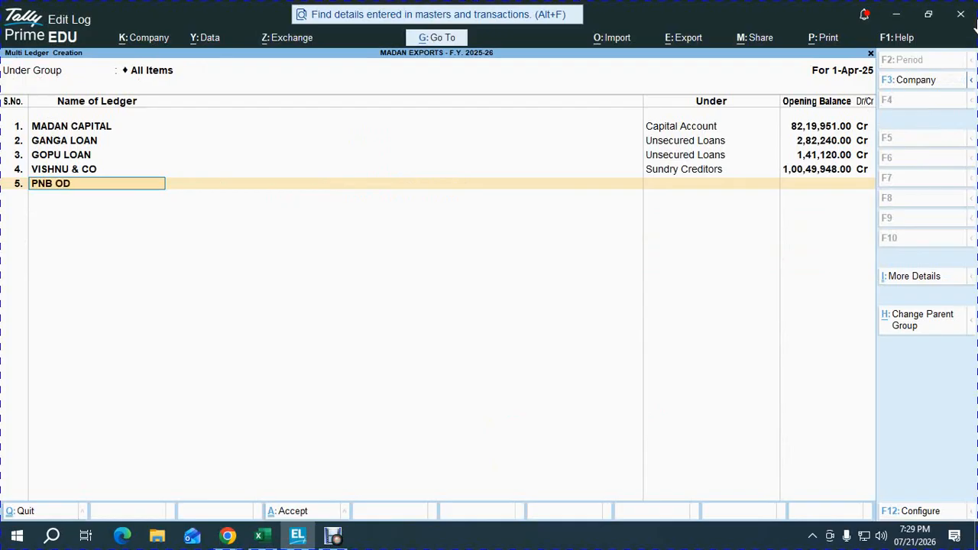
Step: Add the ledger PNB OD A/C under Bank OD A/c with an opening balance of 5362560 Cr
key("Return")
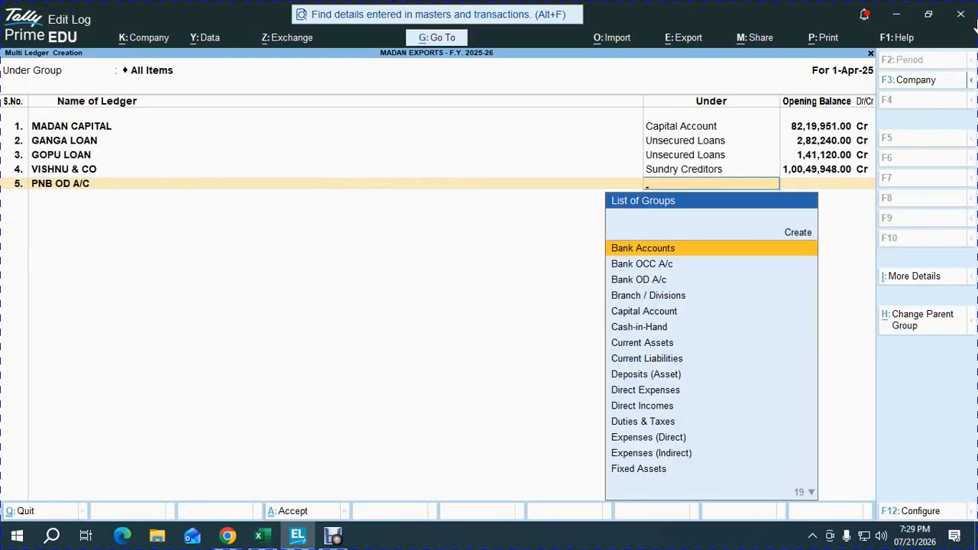
type("od")
key("Return")
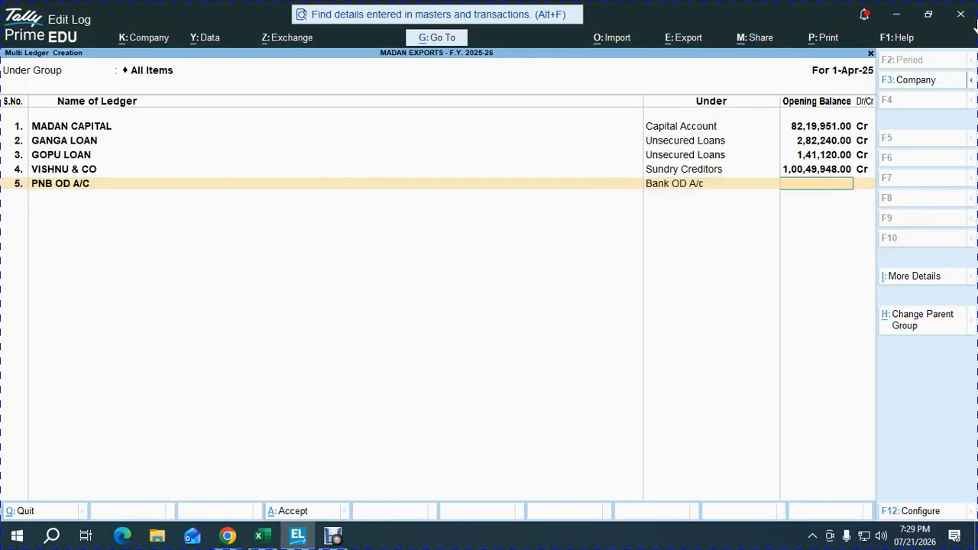
type("5362560")
key("Return")
key("Return")
Step: Copy the Rent O/s credit balance of 846720 from the Excel workbook and return to TallyPrime
key("alt+Tab")
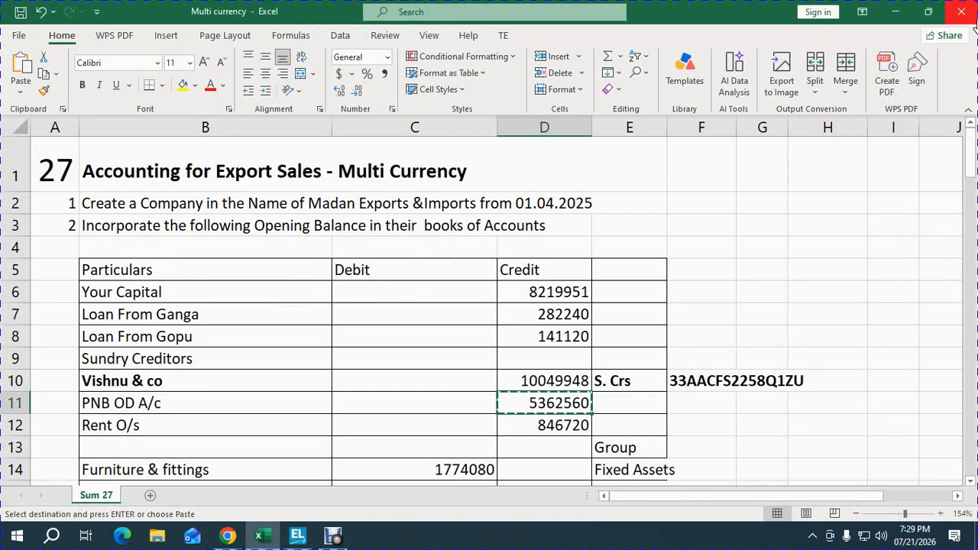
key("Down")
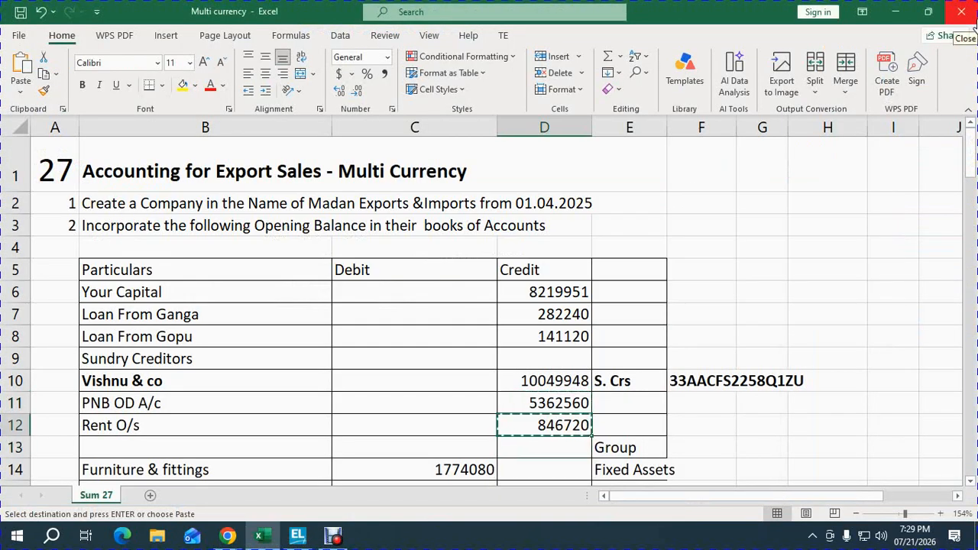
key("alt+Tab")
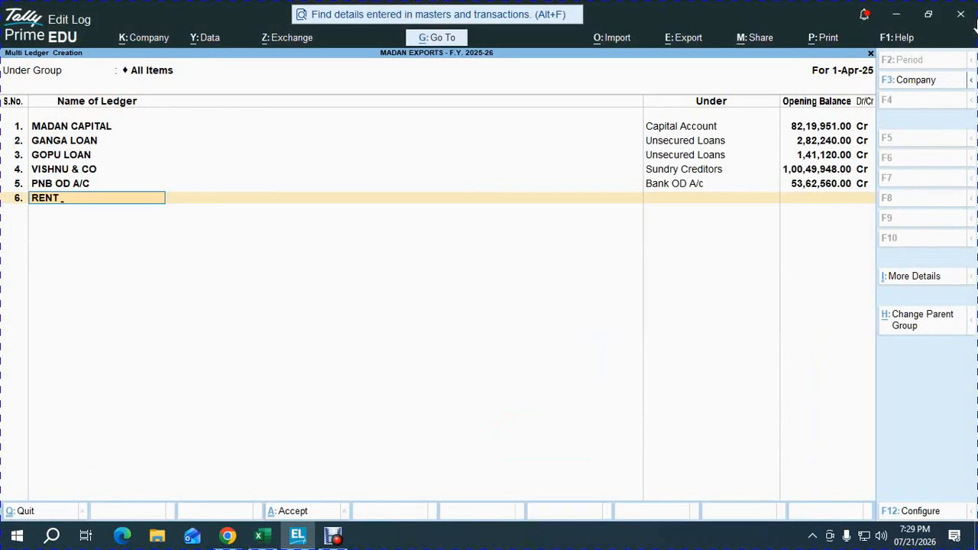
Step: Add the ledger RENT O/S under Current Liabilities with an opening balance of 846720 Cr
key("Return")
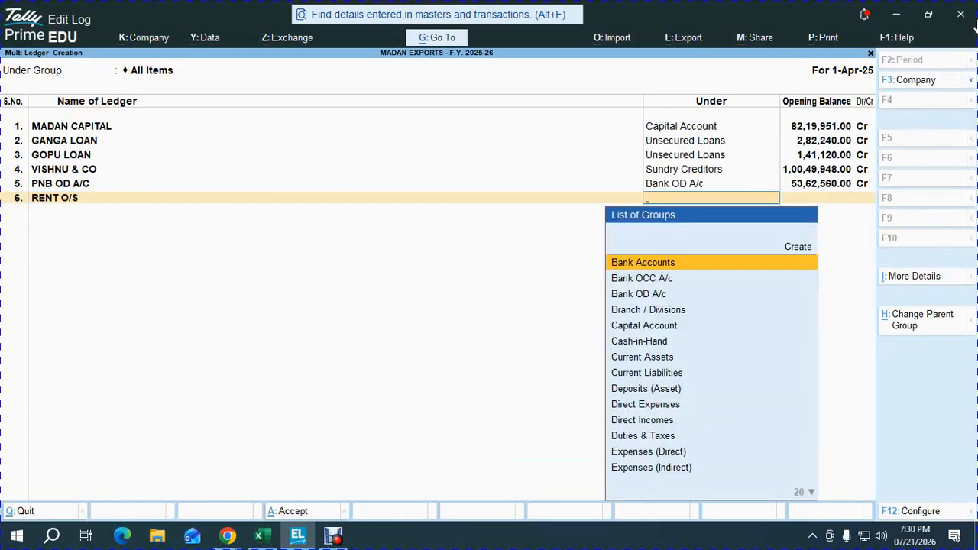
type("CUR")
key("Down")
key("Down")
key("Return")
key("ctrl+v")
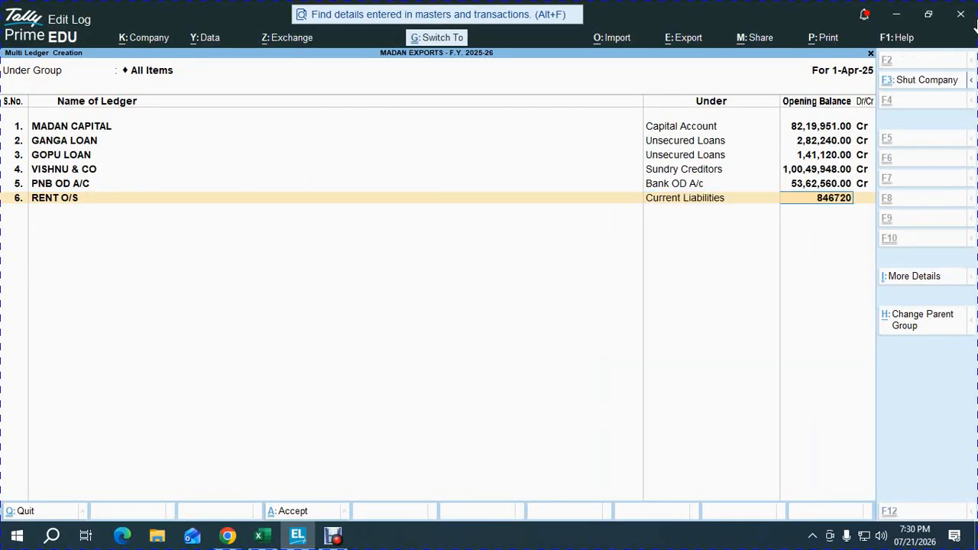
key("Return")
key("Return")
Step: Copy the Furniture & fittings debit balance of 1774080 from the Excel workbook and return to TallyPrime
key("alt+Tab")
key("Right")
key("Down")
key("Down")
key("Down")
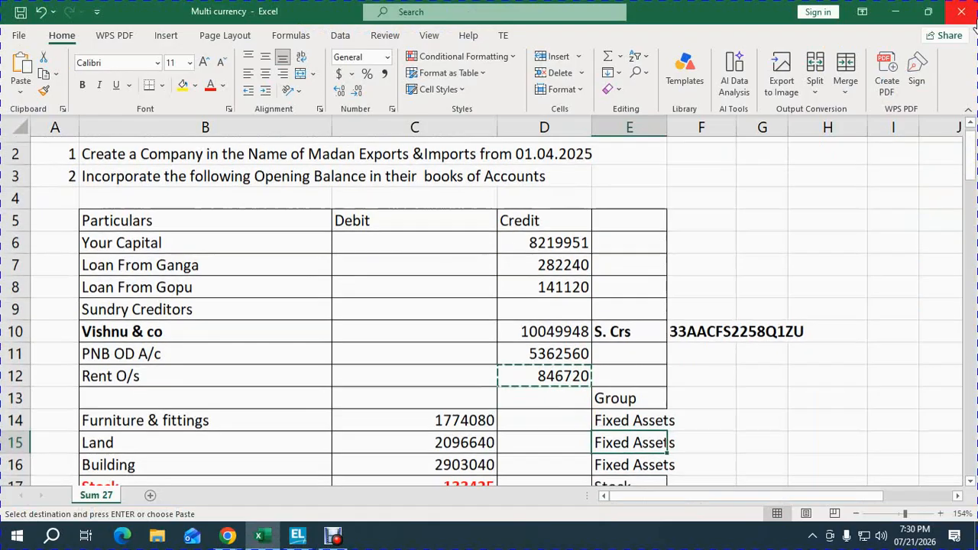
key("Left")
key("Left")
key("Up")
key("ctrl+c")
key("alt+Tab")
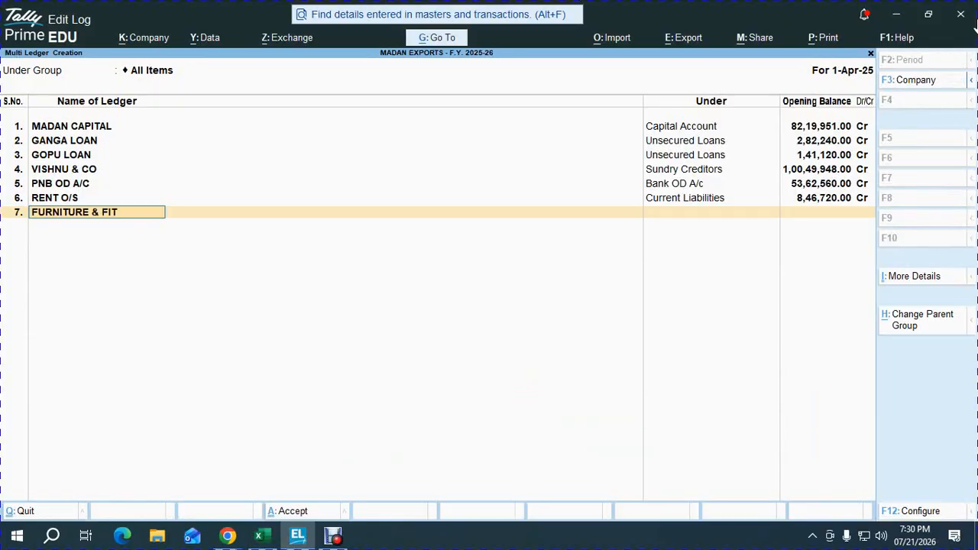
Step: Add the ledger FURNITURE & FITTINGS under Fixed Assets with an opening balance of 1774080 Dr
key("Return")
type("f")
key("Return")
type("1774080")
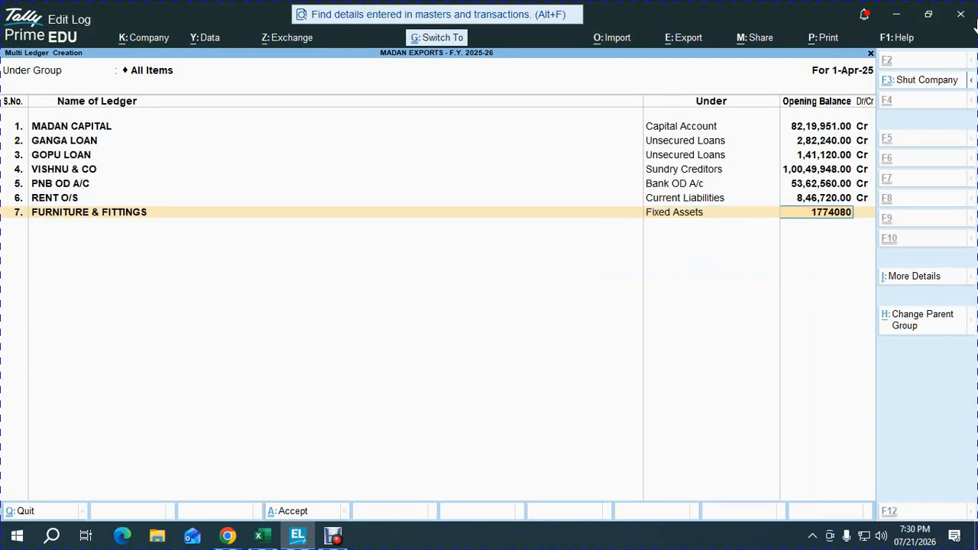
key("Return")
key("Return")
Step: Copy the Land debit balance of 2096640 from the Excel workbook and return to TallyPrime
key("alt+Tab")
key("Down")
key("ctrl+c")
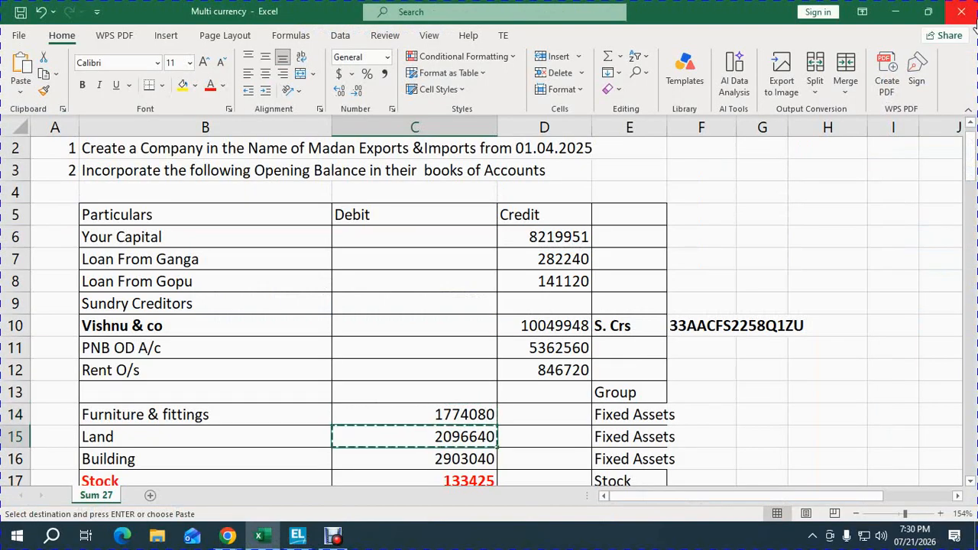
key("alt+Tab")
Step: Add the ledger LAND under Fixed Assets with an opening balance of 2096640 Dr
key("Return")
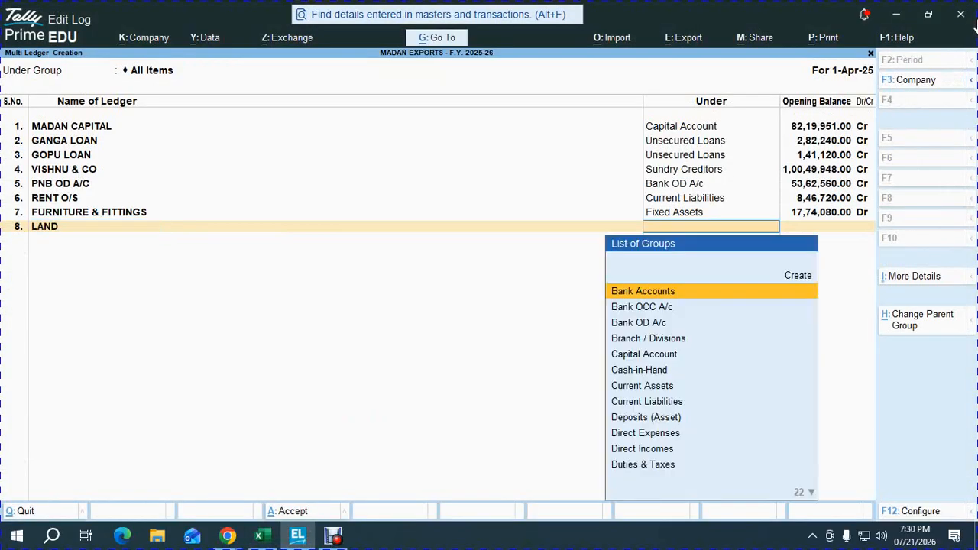
type("f")
key("Return")
key("ctrl+v")
key("Return")
key("Return")
Step: Copy the Building debit balance of 2903040 from the Excel workbook and return to TallyPrime
key("alt+Tab")
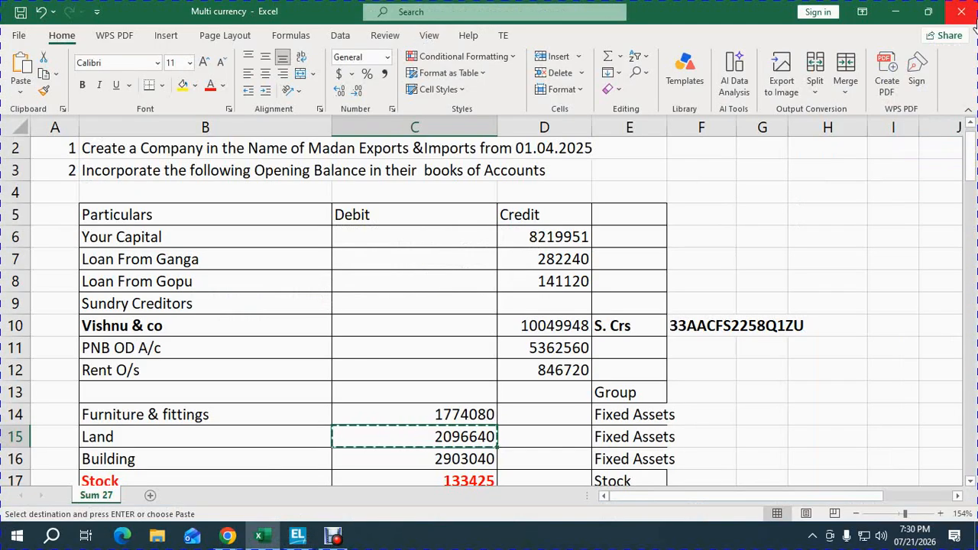
key("Down")
key("ctrl+c")
key("alt+Tab")
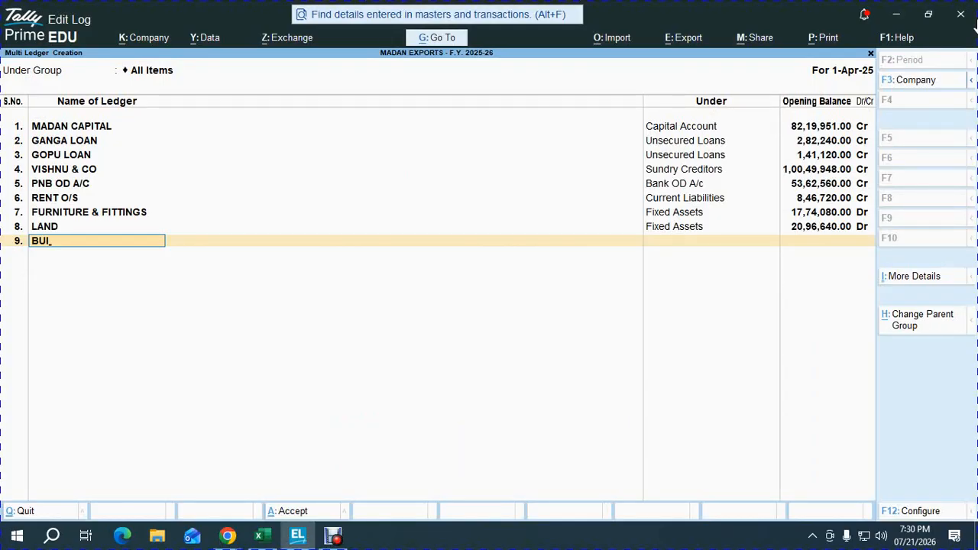
Step: Add the ledger BUILDING under Fixed Assets with an opening balance of 2903040 Dr
key("Return")
type("f")
key("Return")
key("ctrl+v")
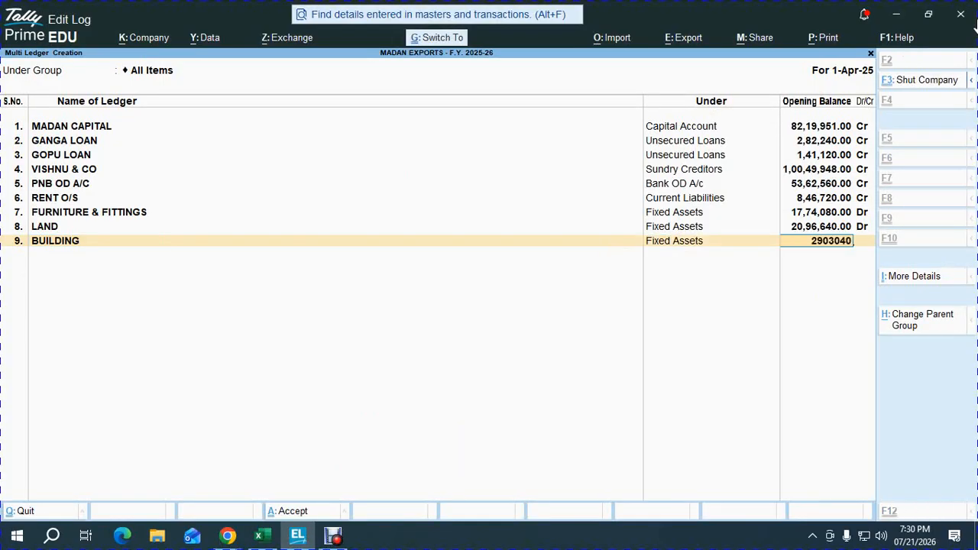
key("Return")
key("Return")
Step: Copy the Sri Lakshna Foundations debit balance of 1032000 from the Excel workbook and return to TallyPrime
key("alt+Tab")
key("Down")
key("ctrl+c")
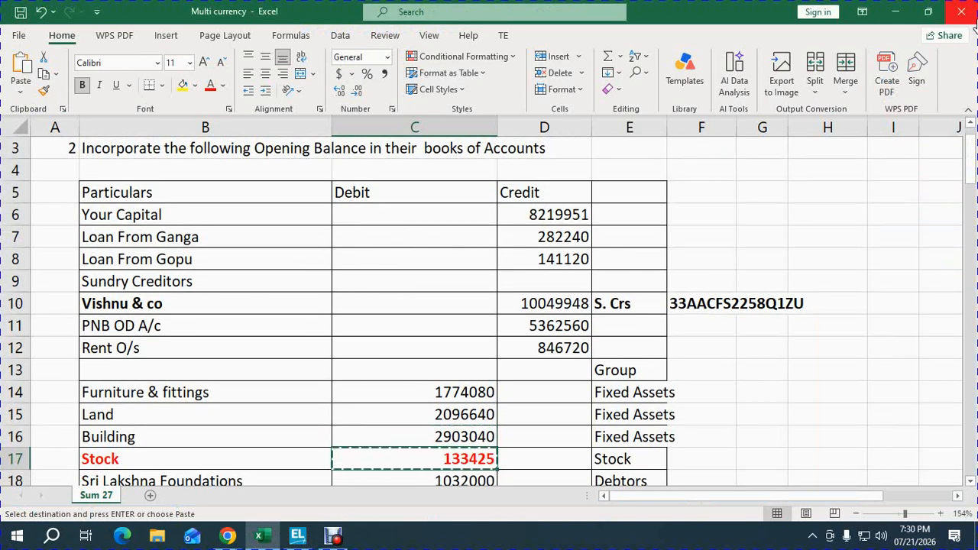
key("Down")
key("alt+Tab")
Step: Add the ledger SRI LAKSHNAN FOUNDATIONS under Sundry Debtors with an opening balance of 1032000 Dr
type("S")
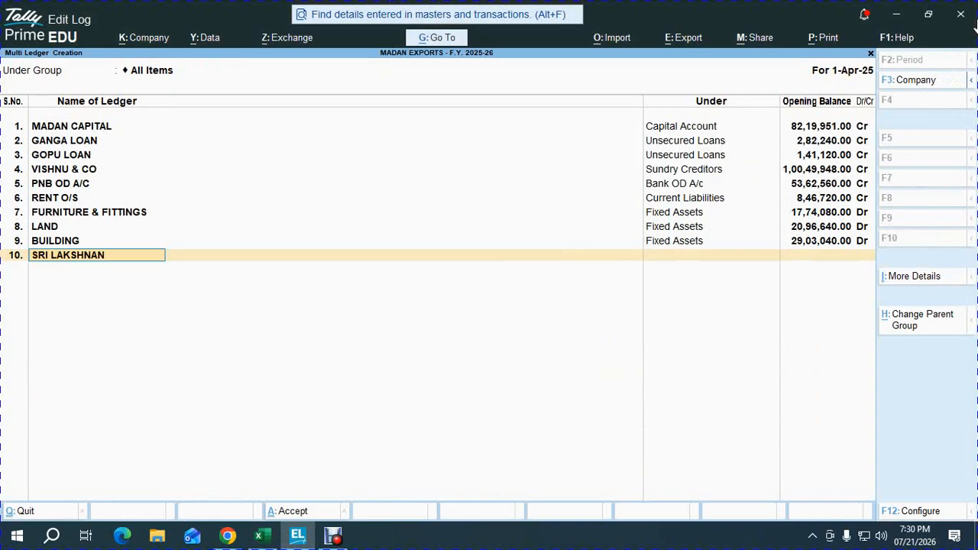
type("RI LAKSHNAN FOUNDATIONS")
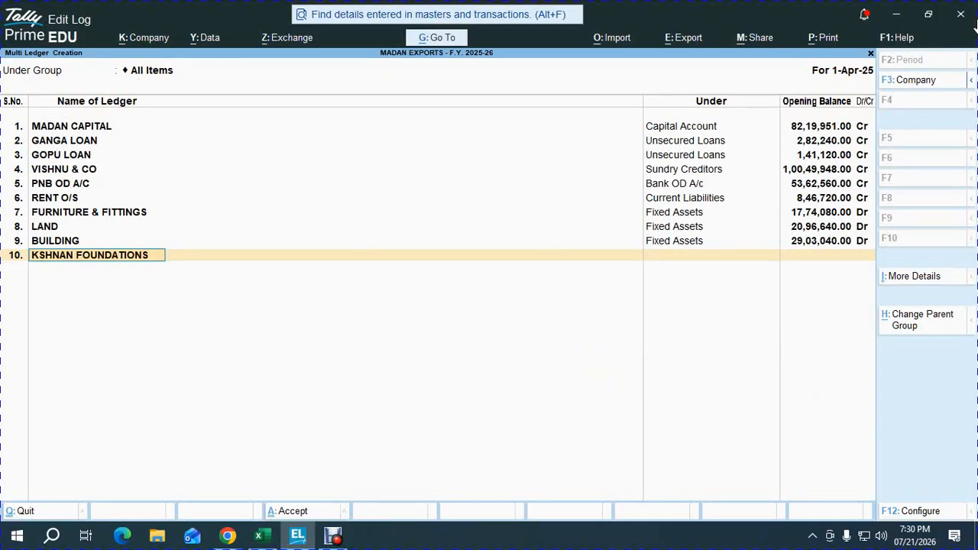
key("Return")
key("alt+Tab")
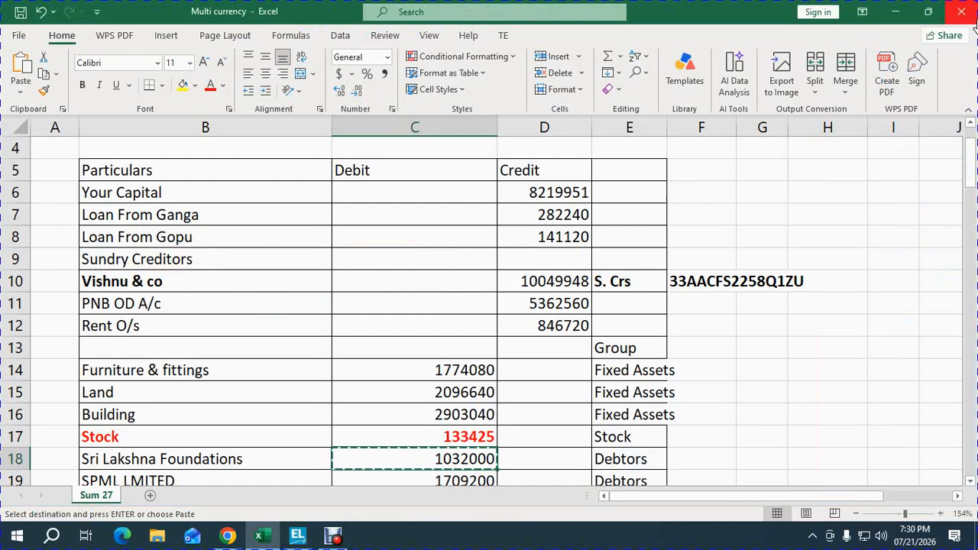
key("alt+Tab")
type("SU")
key("Down")
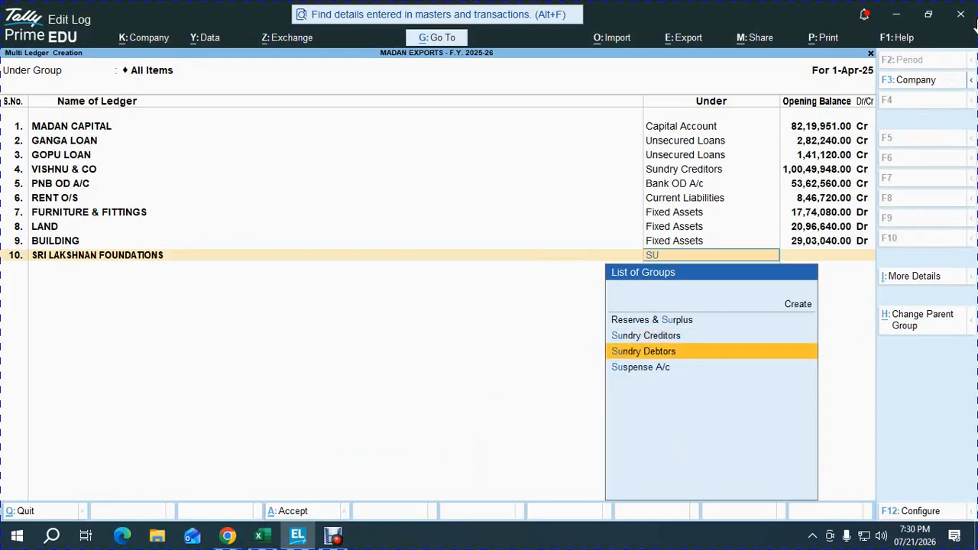
key("Return")
type("1032000")
key("Return")
key("Return")
key("alt+Tab")
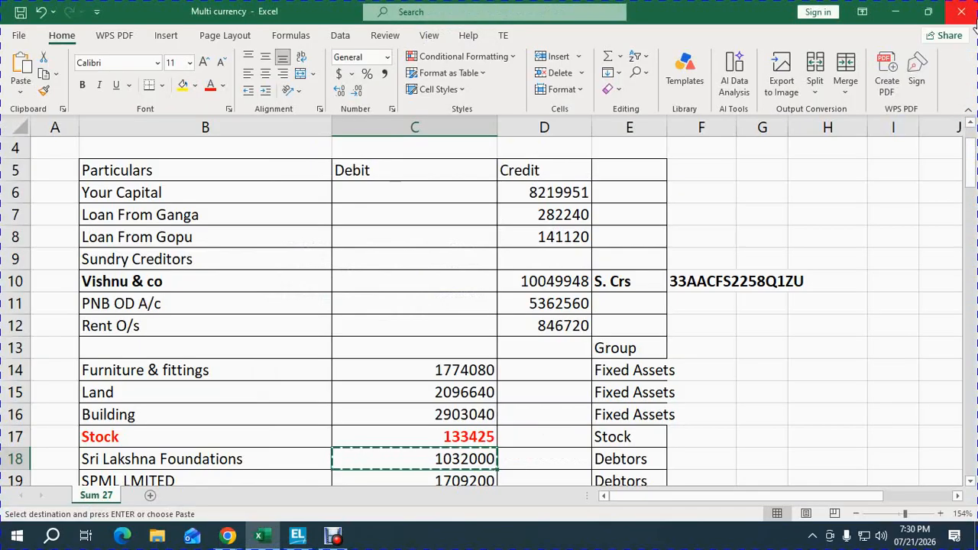
key("alt+Tab")
key("Return")
Step: Copy the SPML debit balance of 1709200 from the Excel workbook and return to TallyPrime
key("alt+Tab")
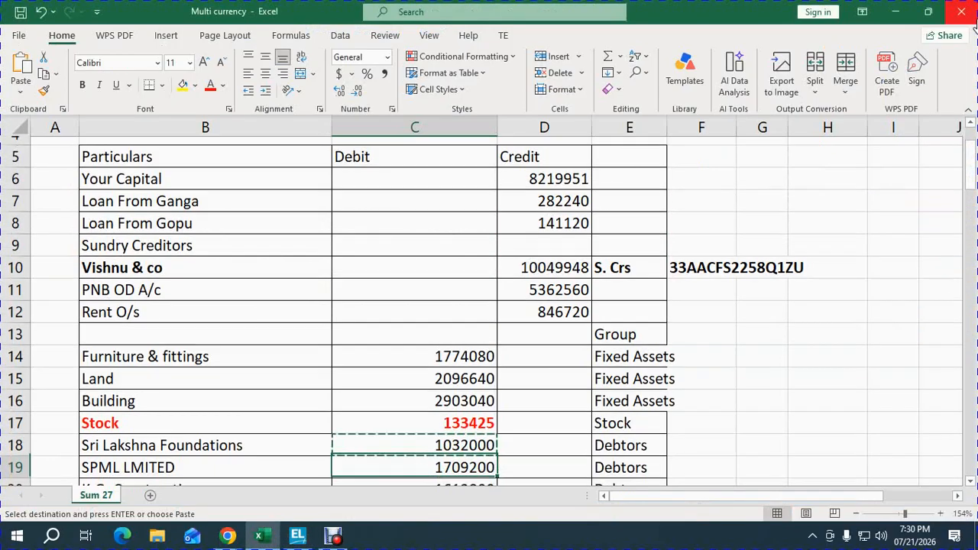
key("Down")
key("Up")
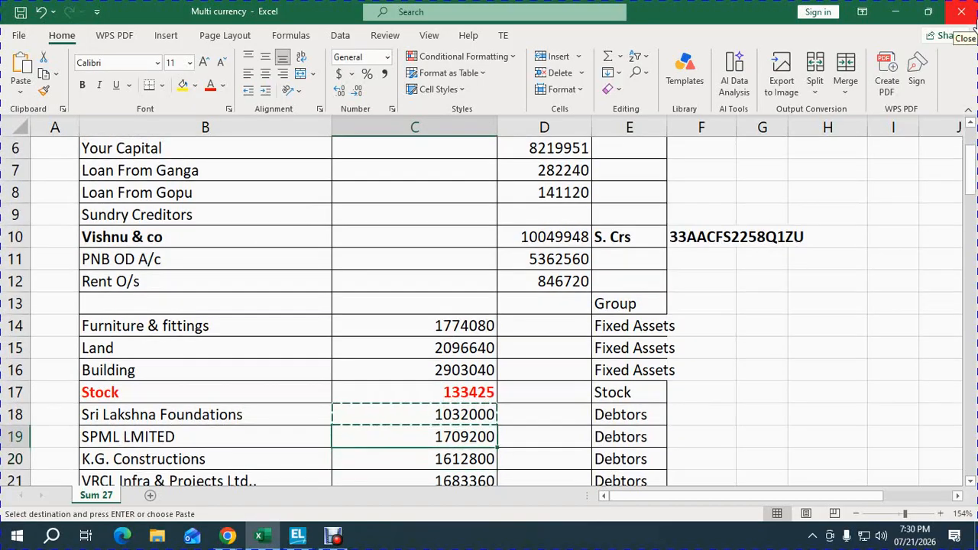
key("ctrl+c")
key("alt+Tab")
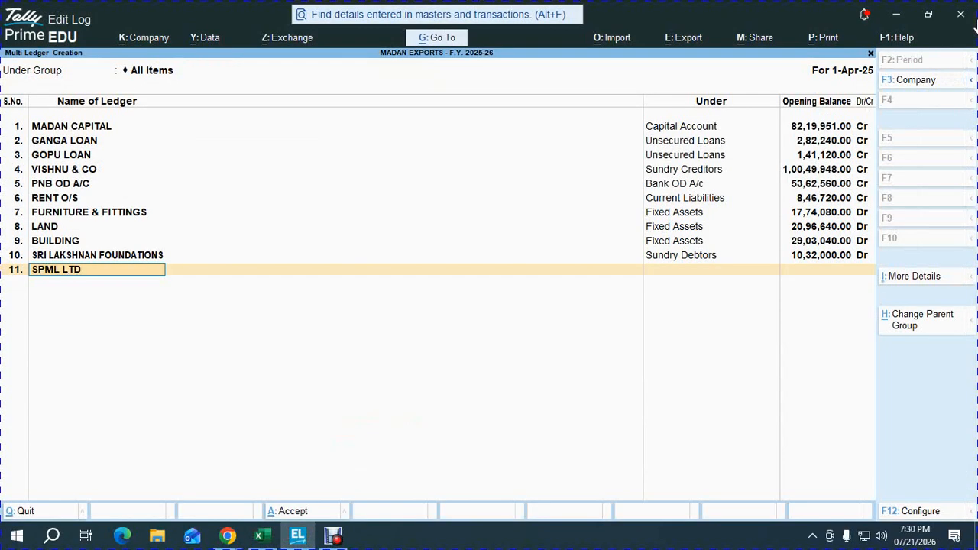
Step: Add the ledger SPML LTD., under Sundry Debtors with an opening balance of 1709200 Dr
type(".,")
key("Return")
type("SUN")
key("Down")
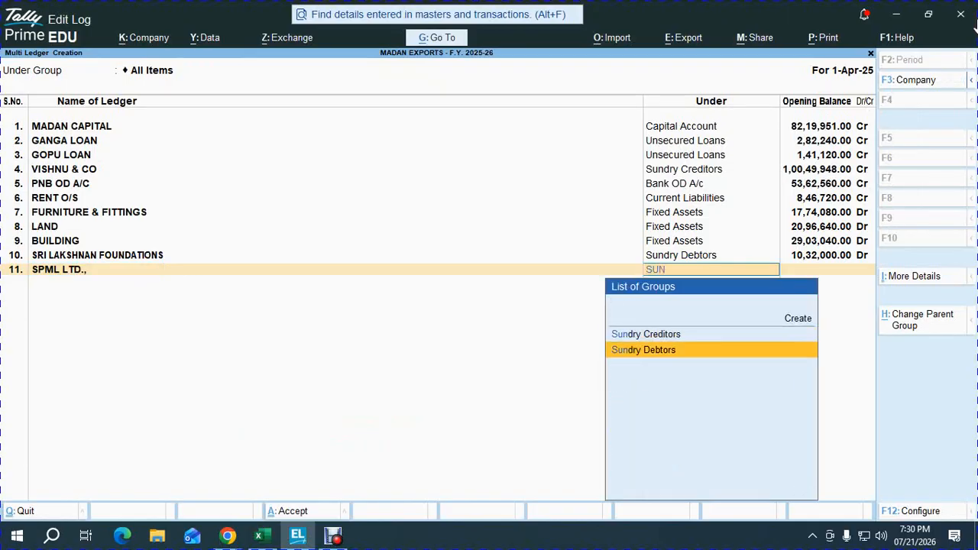
key("Return")
key("ctrl+v")
key("Return")
key("Return")
key("Return")
key("Return")
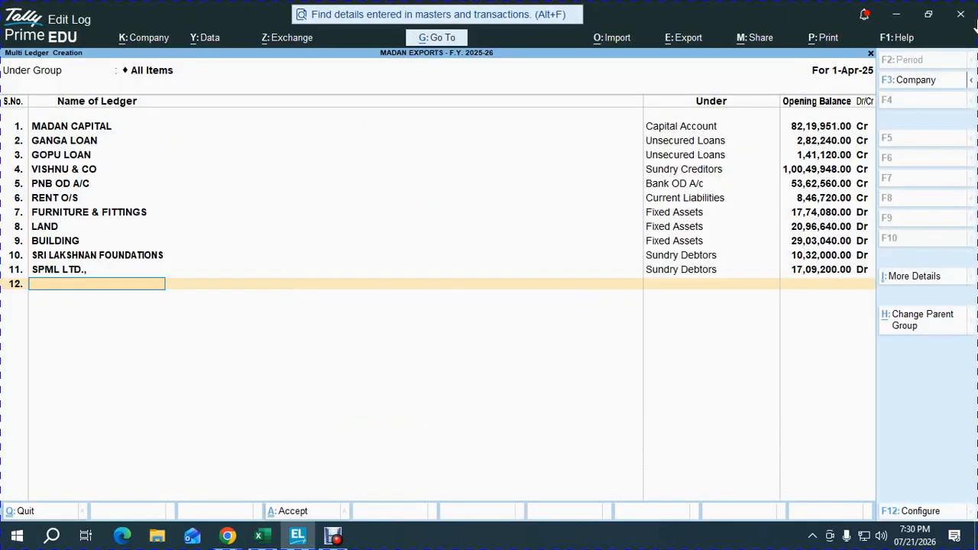
Step: Copy the K.G. Constructions debit balance of 1612800 from the Excel workbook and return to TallyPrime
key("alt+Tab")
key("Down")
key("ctrl+c")
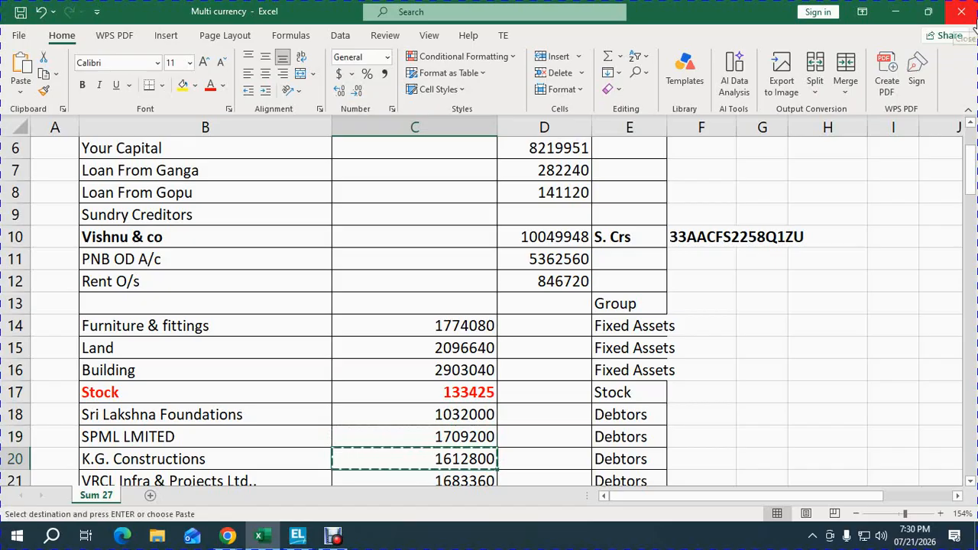
key("alt+Tab")
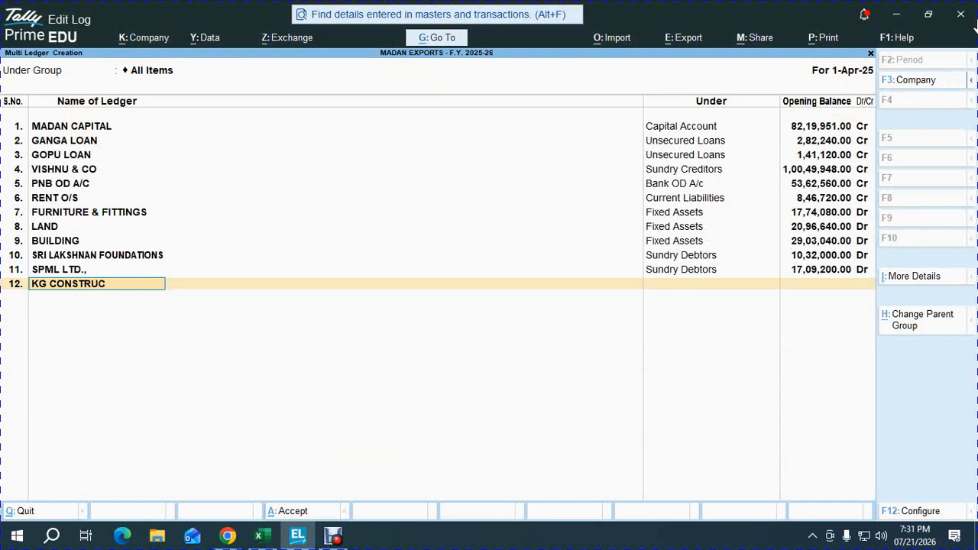
Step: Add the ledger KG CONSTRUCTIONS under Sundry Debtors with an opening balance of 1612800 Dr, accepting its bill-wise breakup
key("Return")
type("SUN")
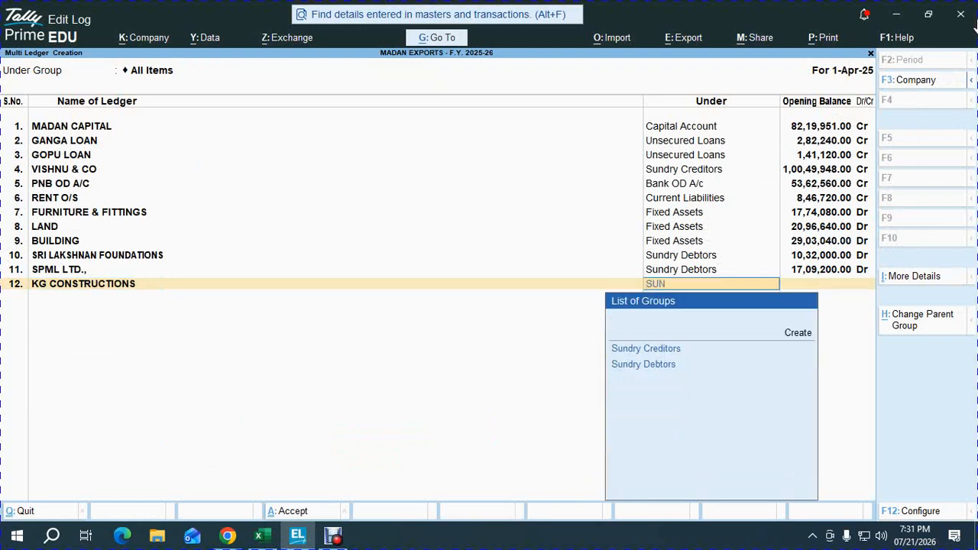
key("Down")
key("Return")
key("ctrl+v")
key("Return")
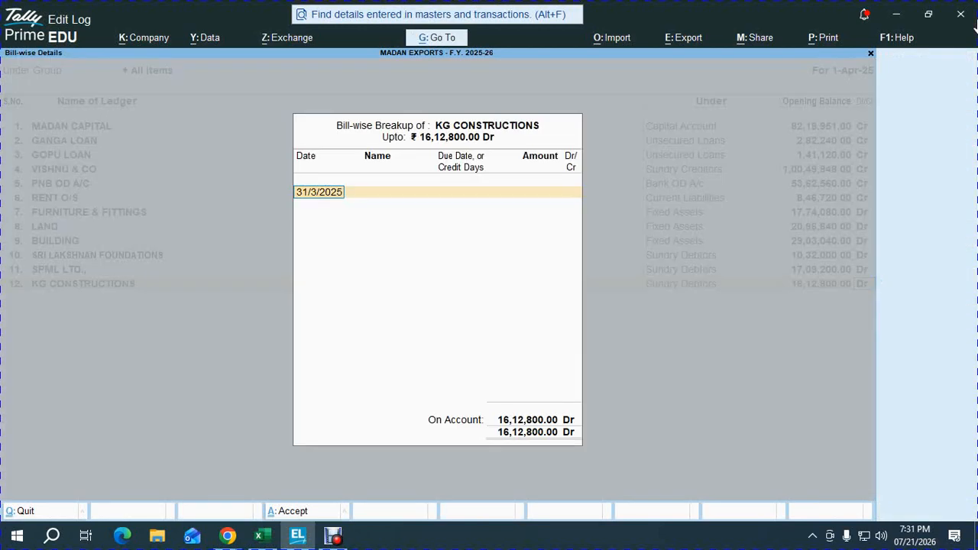
key("Return")
key("Return")
Step: Copy the debtor name VRCL Infra & Projects Ltd., from the Excel workbook and return to TallyPrime
key("alt+Tab")
key("Down")
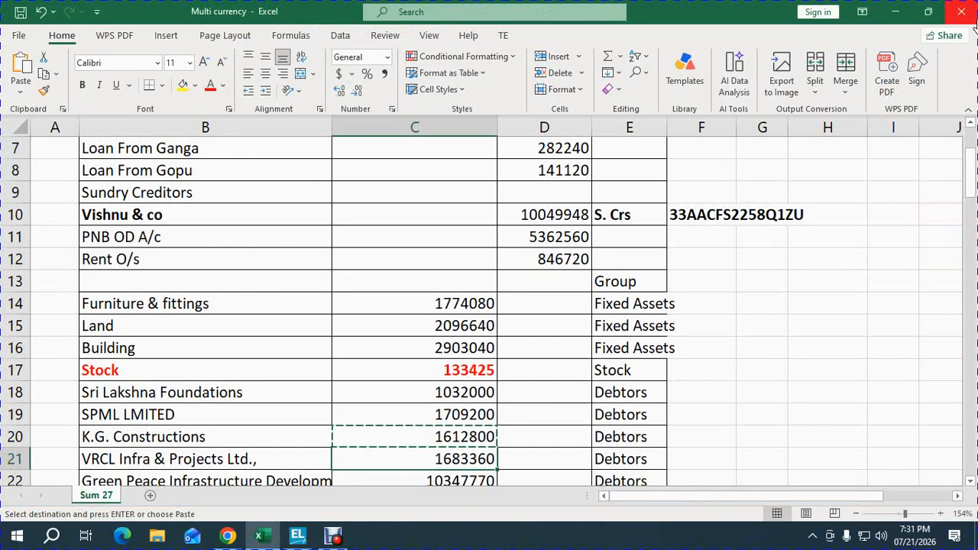
key("ctrl+c")
key("Down")
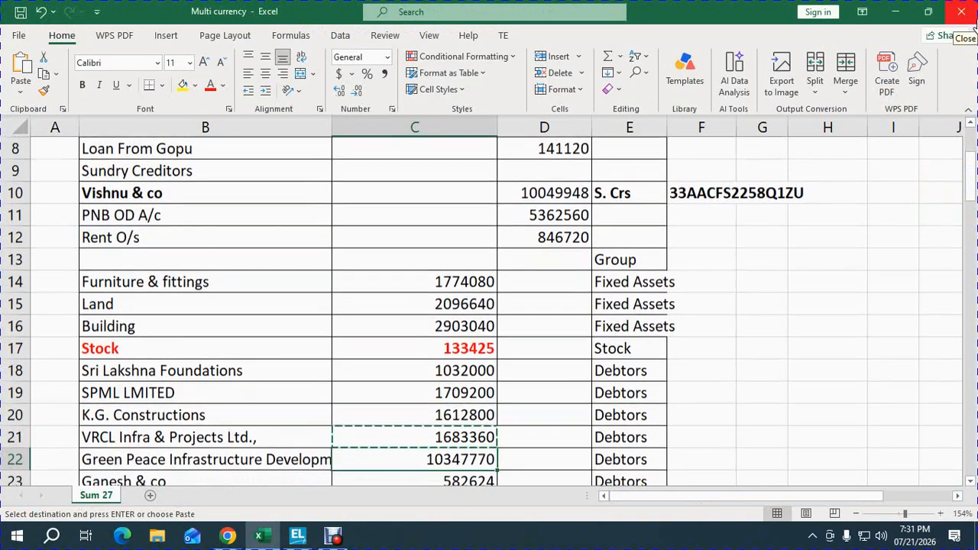
key("Up")
key("Left")
key("ctrl+c")
key("alt+Tab")
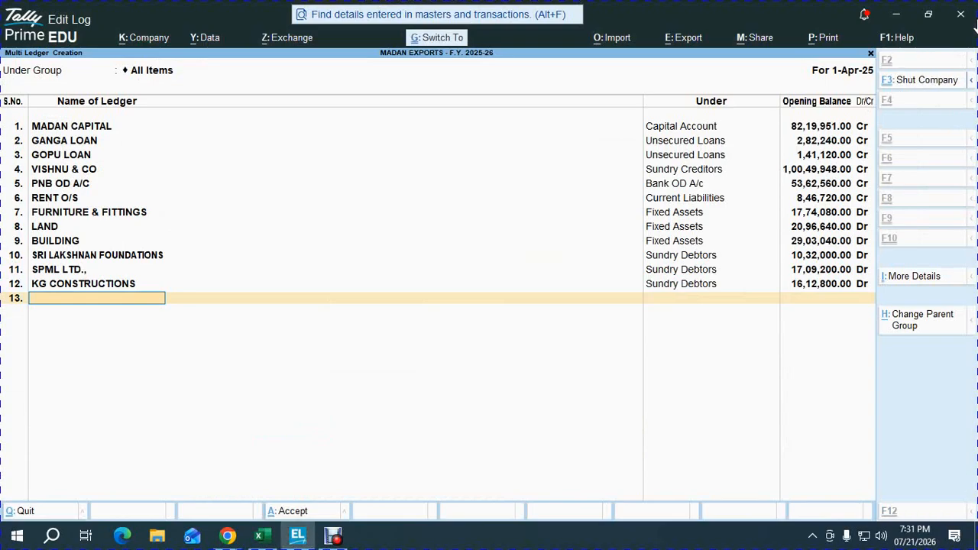
Step: Enter the ledger VRCL Infra & Projects Ltd., on line 13 and place it under Sundry Debtors
key("ctrl+alt+v")
key("Return")
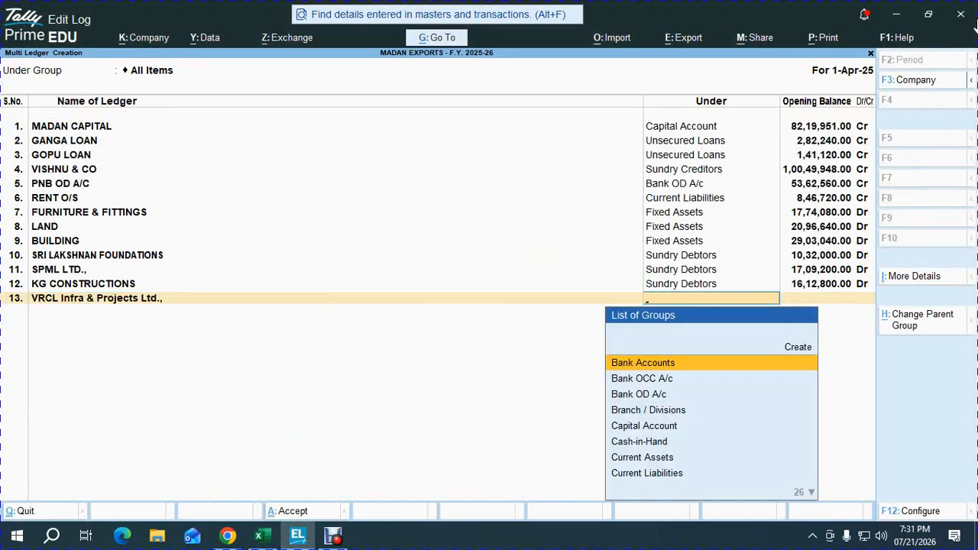
type("sun")
key("Down")
key("Return")
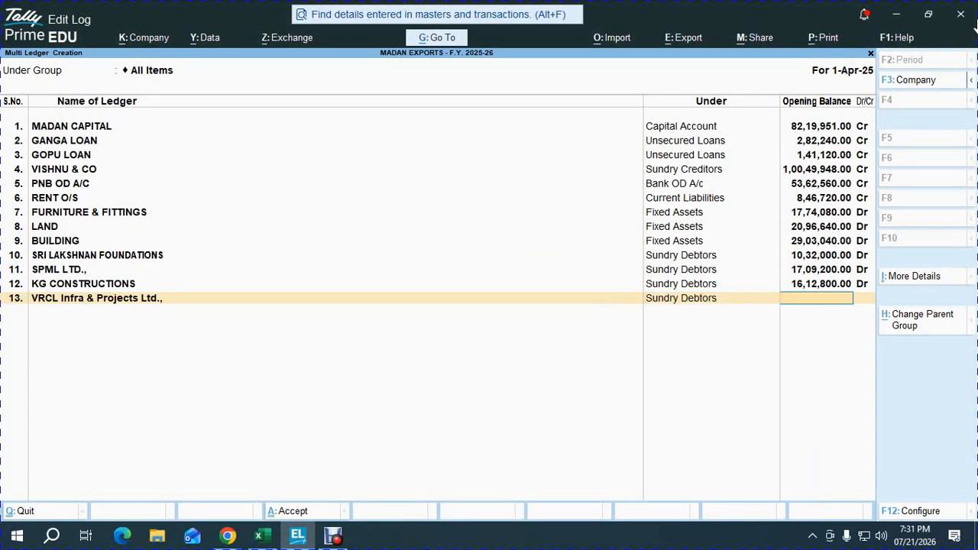
Step: Copy the VRCL Infra & Projects debit balance of 1683360 from the Excel workbook and return to TallyPrime
key("ctrl+alt+v")
key("alt+Tab")
key("Right")
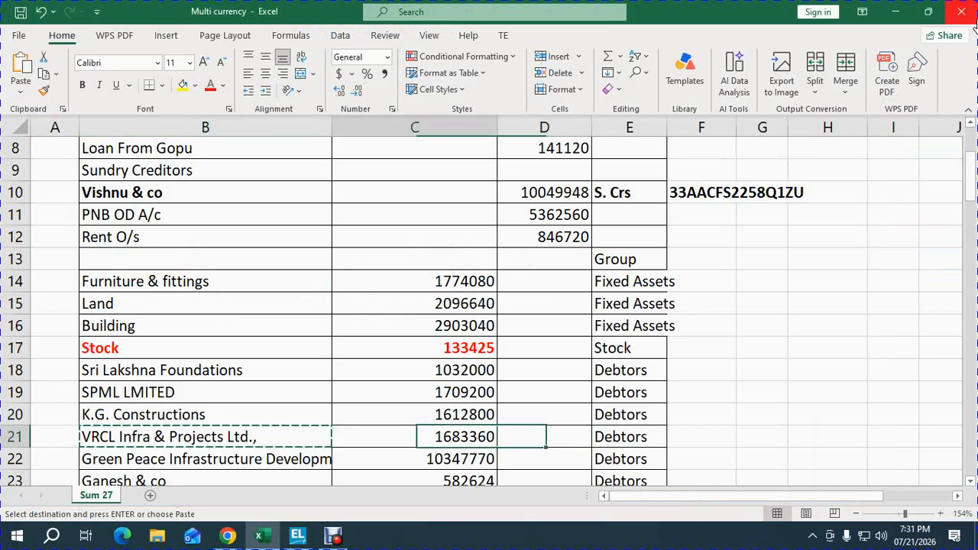
key("ctrl+c")
key("alt+Tab")
Step: Set the VRCL Infra & Projects Ltd., opening balance to 1683360 Dr and accept its bill-wise breakup
key("ctrl+alt+v")
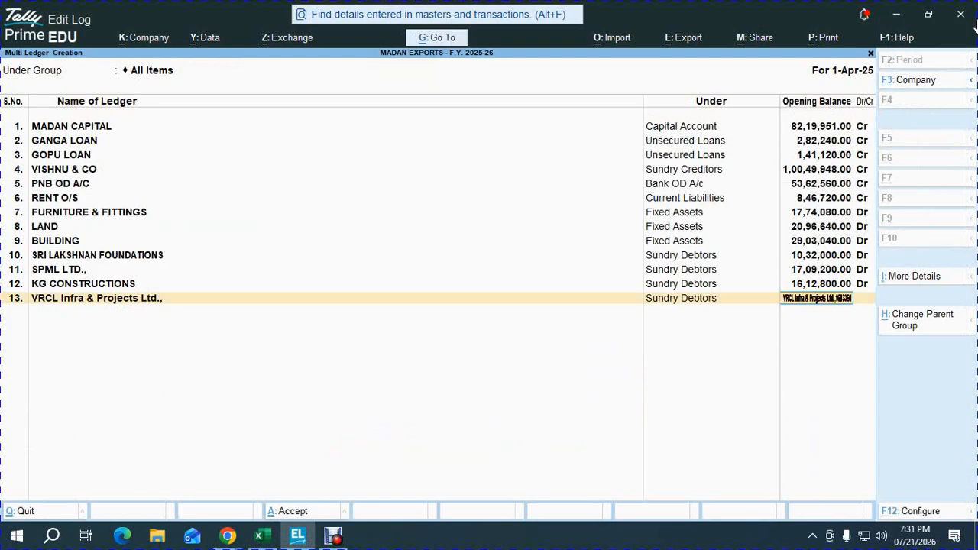
key("Escape")
key("ctrl+alt+v")
key("Return")
key("Return")
key("Return")
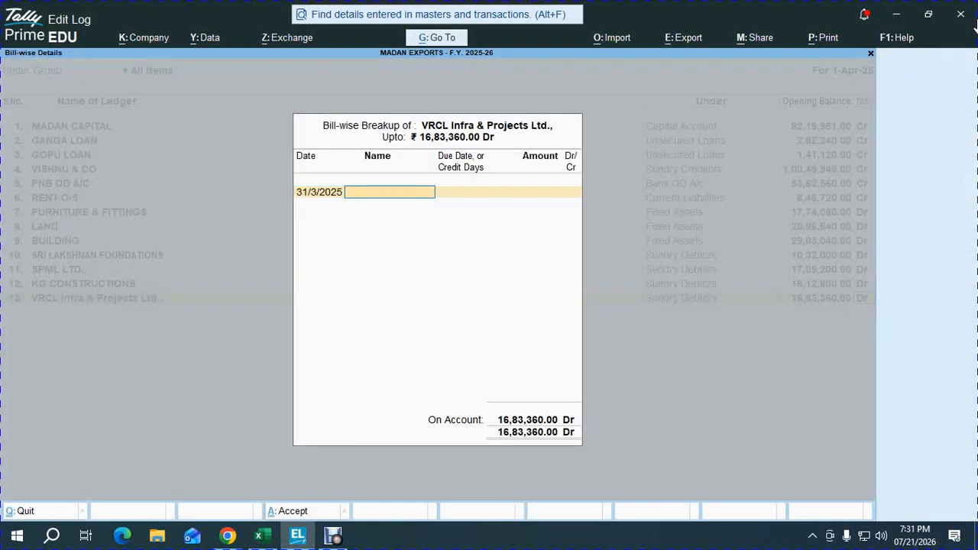
key("Return")
key("Return")
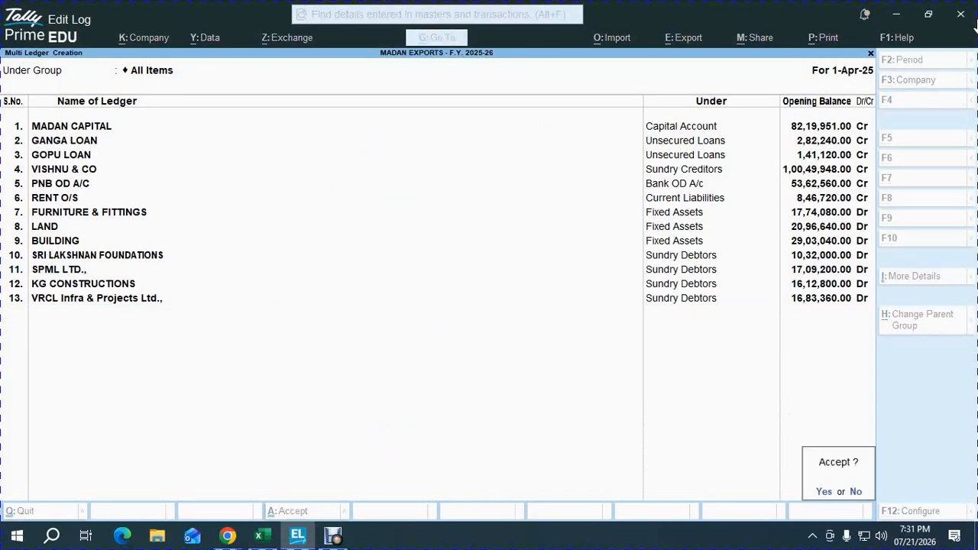
key("Escape")
key("Return")
key("Return")
key("Return")
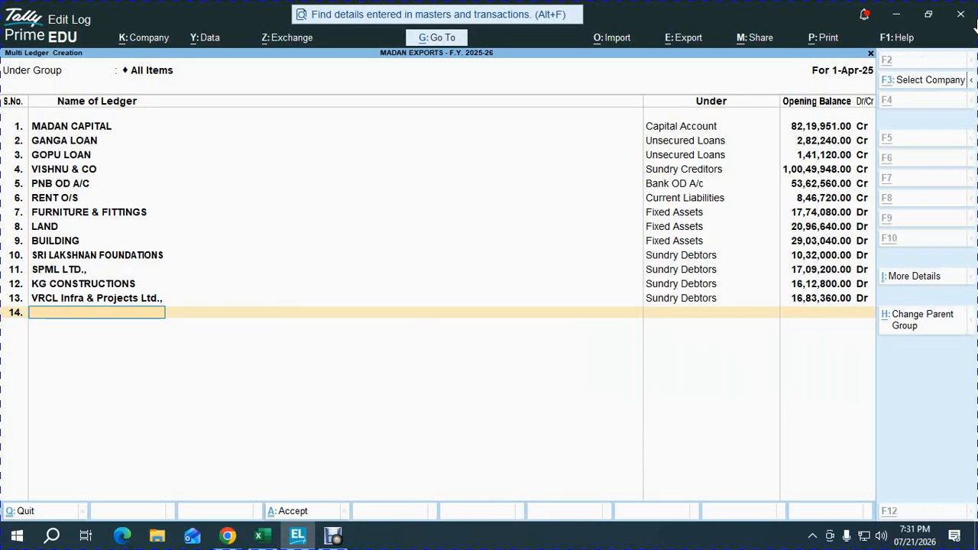
Step: Copy the debtor name Green Peace Infrastructure Development (P).Ltd., from the Excel workbook and return to TallyPrime
key("alt+Tab")
key("Down")
key("Left")
key("ctrl+c")
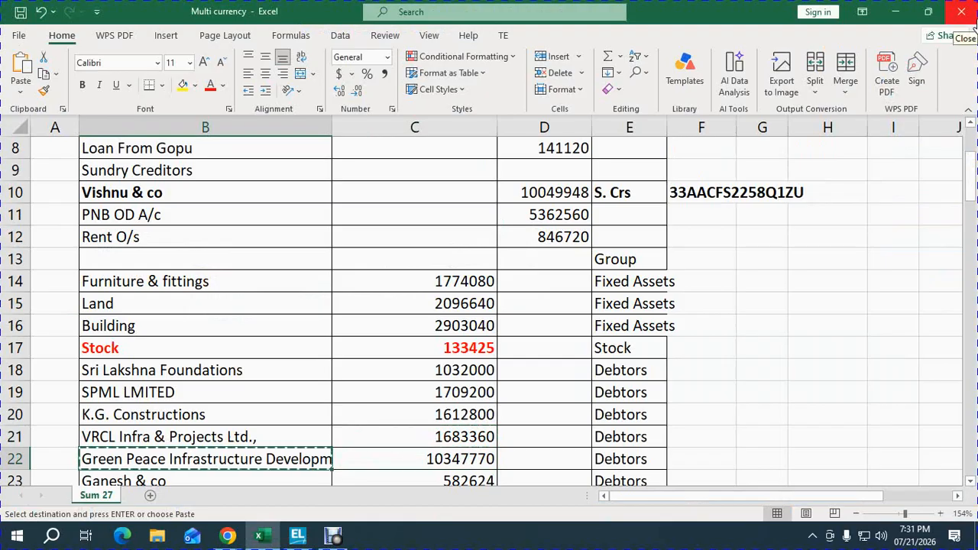
key("alt+Tab")
Step: Enter the copied Green Peace Infrastructure Development (P).Ltd., ledger on line 14 under Sundry Debtors
key("ctrl+v")
key("Return")
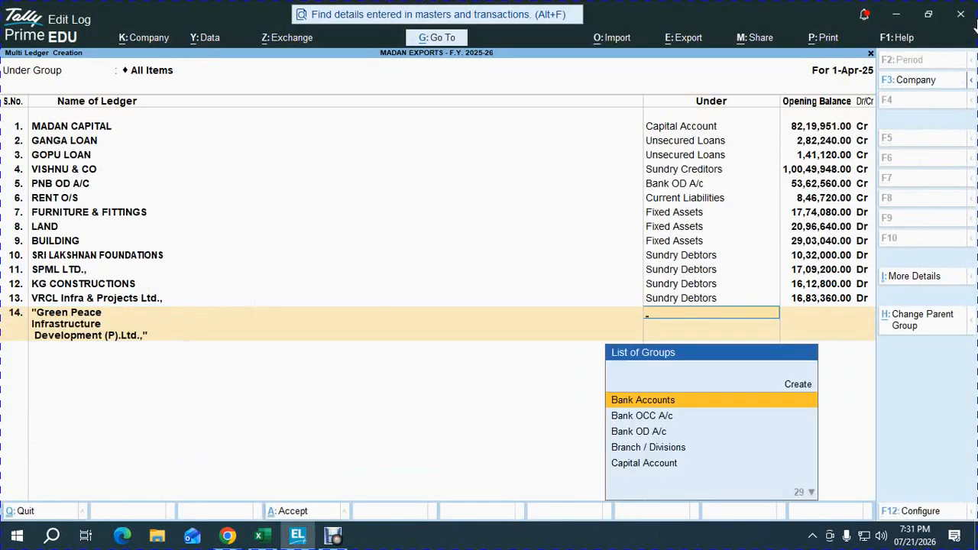
type("sun")
key("Down")
key("Return")
Step: Copy the Green Peace Infrastructure debit balance of 10347770 from the Excel workbook and return to TallyPrime
key("alt+Tab")
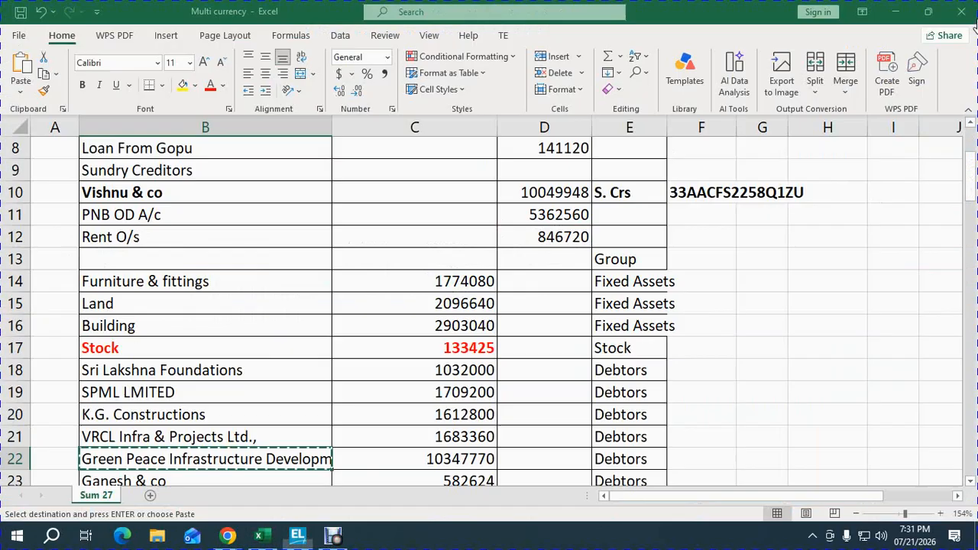
key("Right")
key("ctrl+c")
key("alt+Tab")
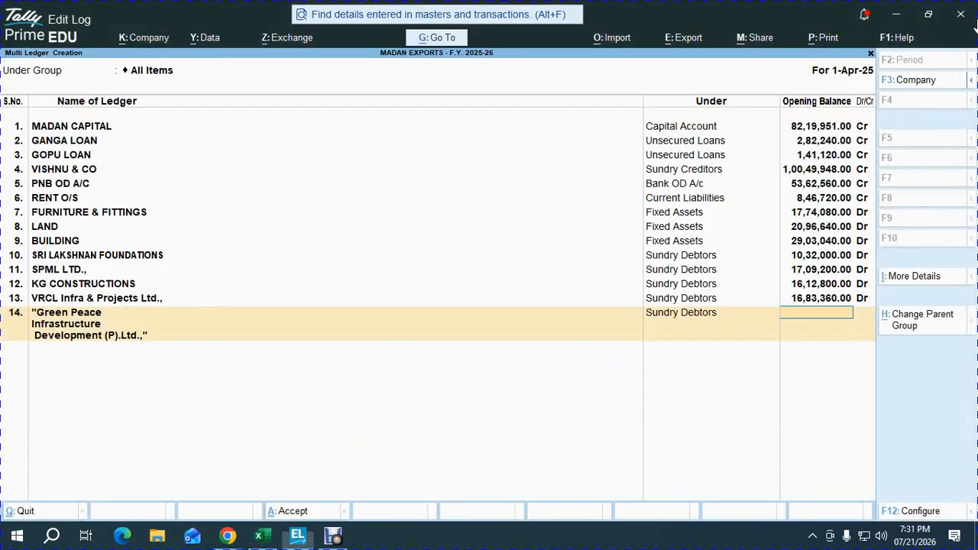
Step: Set the Green Peace Infrastructure opening balance to 10347770 Dr and accept its bill-wise breakup
key("ctrl+v")
key("Return")
key("Return")
key("Return")
key("Return")
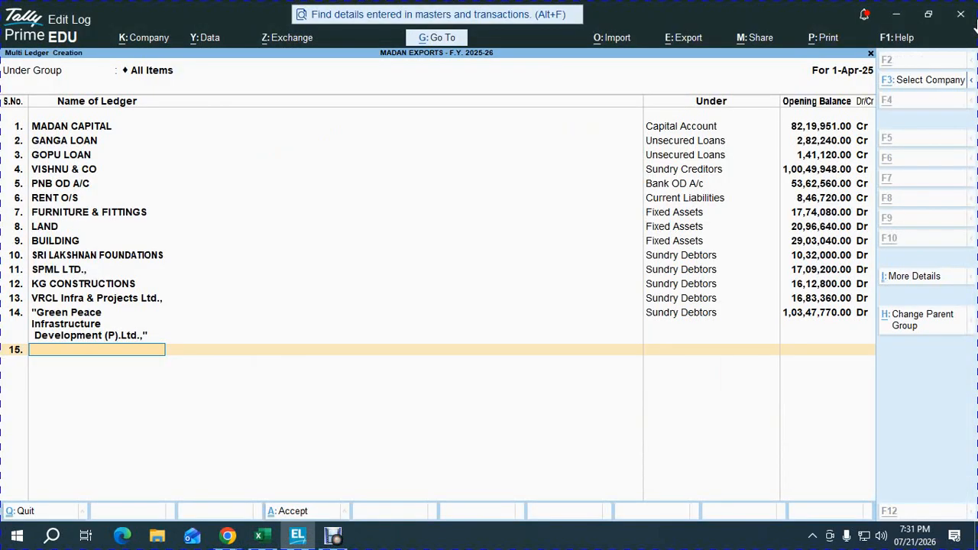
Step: Copy the Ganesh & co debit balance of 582624 from the Excel workbook and return to TallyPrime
key("alt+Tab")
key("Down")
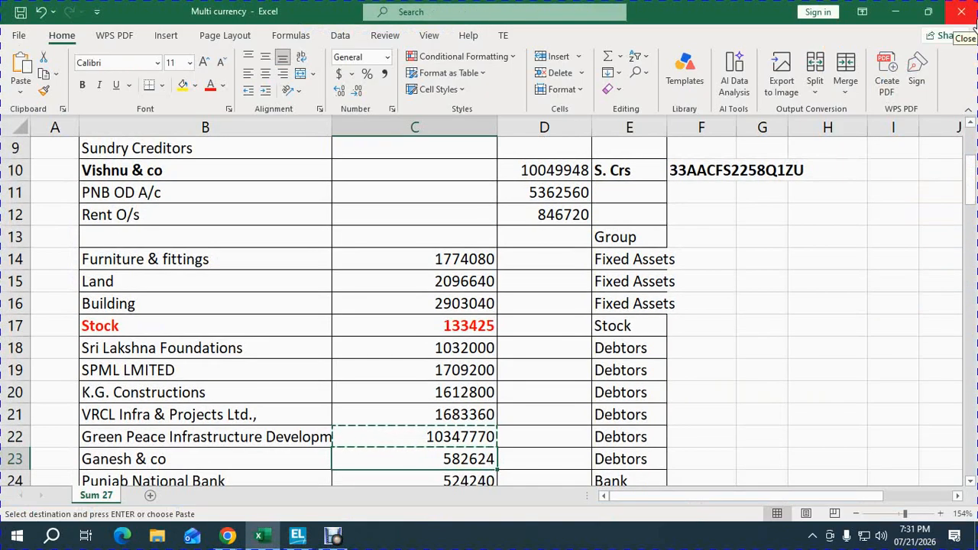
key("ctrl+c")
key("alt+Tab")
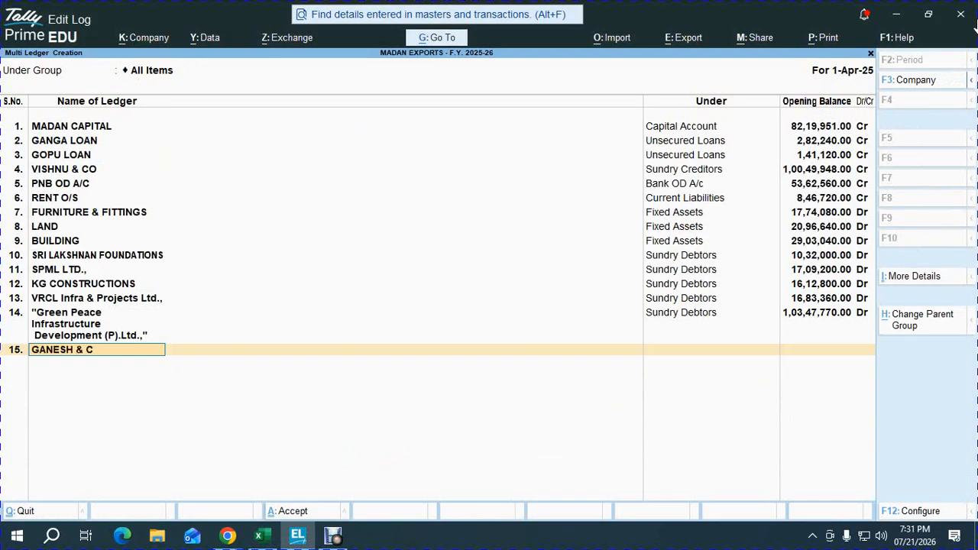
Step: Add the ledger GANESH & CO under Sundry Debtors with an opening balance of 582624 Dr, accepting its bill-wise breakup
type("O")
key("Return")
type("sun")
key("Down")
key("Return")
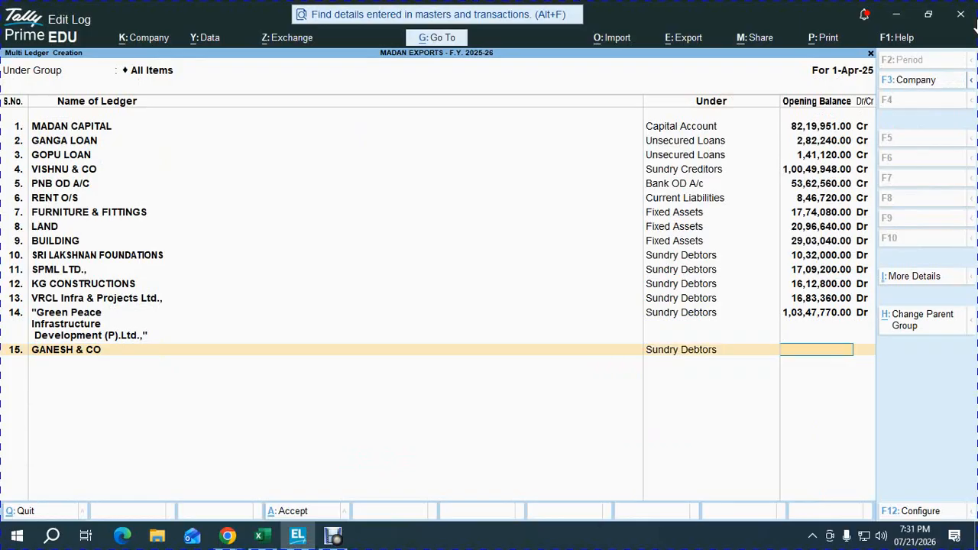
key("ctrl+v")
key("Return")
key("Return")
key("Return")
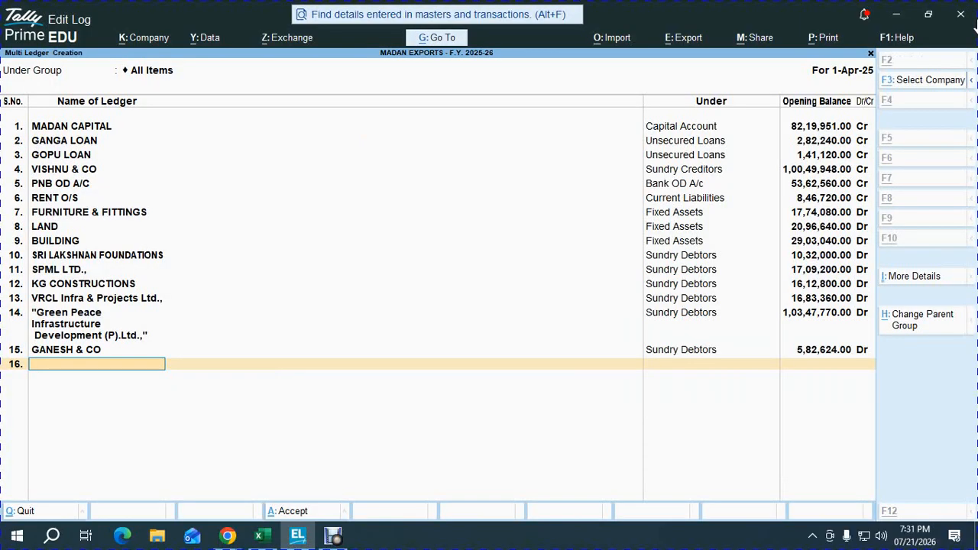
Step: Check the remaining bank, cash and total rows of the trial balance in the Excel workbook, and return to TallyPrime
key("alt+Tab")
key("Down")
key("Down")
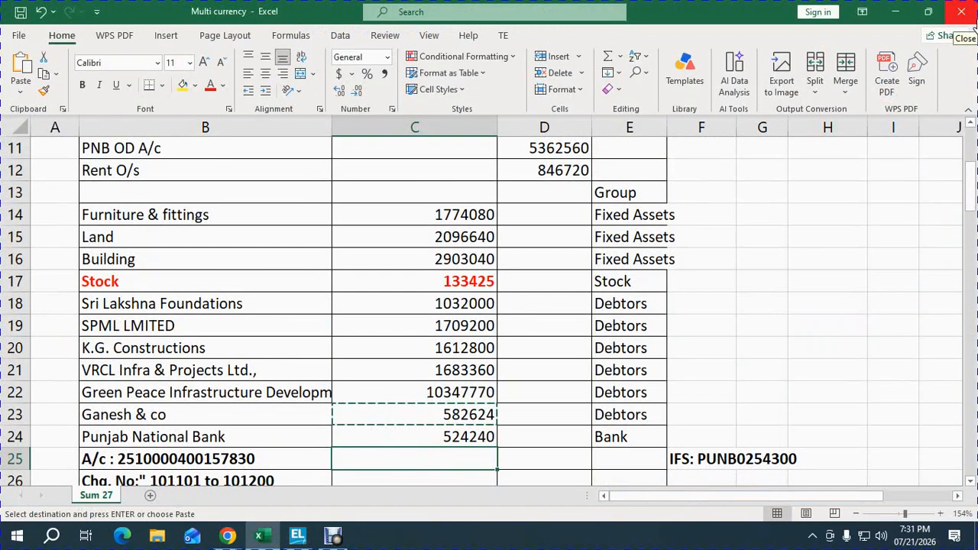
key("Down")
key("Down")
key("Down")
key("Down")
key("alt+Tab")
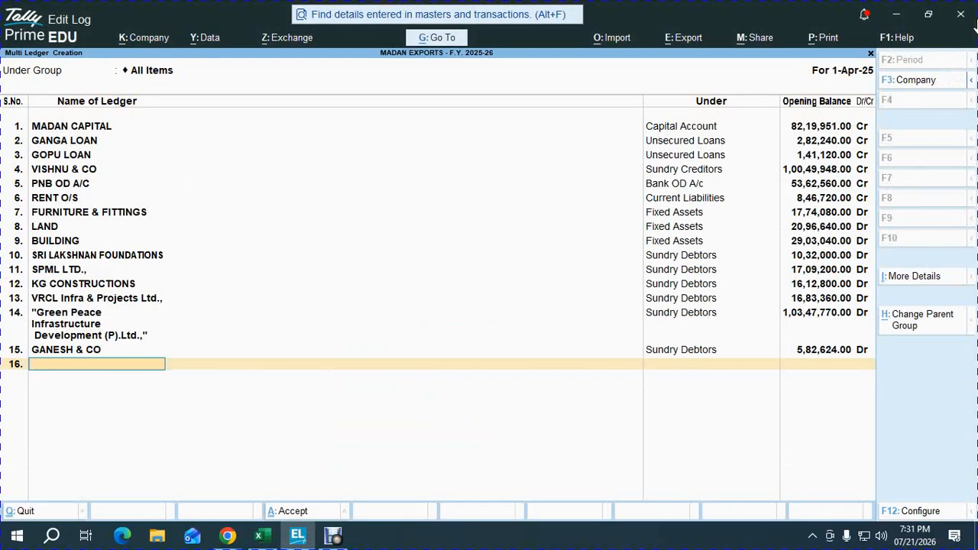
Step: Accept the multi-ledger creation and open the Balance Sheet from the Gateway of Tally
key("Return")
key("y")
key("Escape")
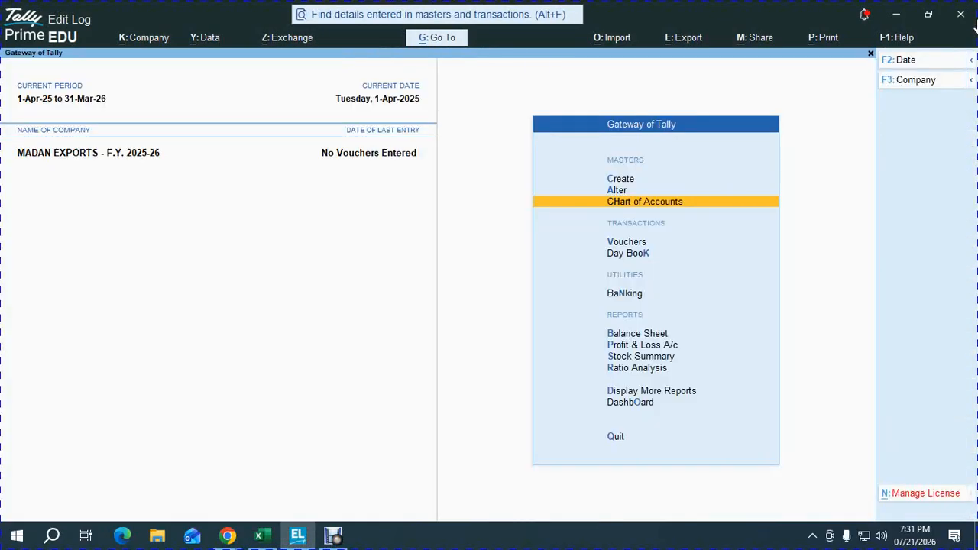
key("Escape")
key("Escape")
key("b")
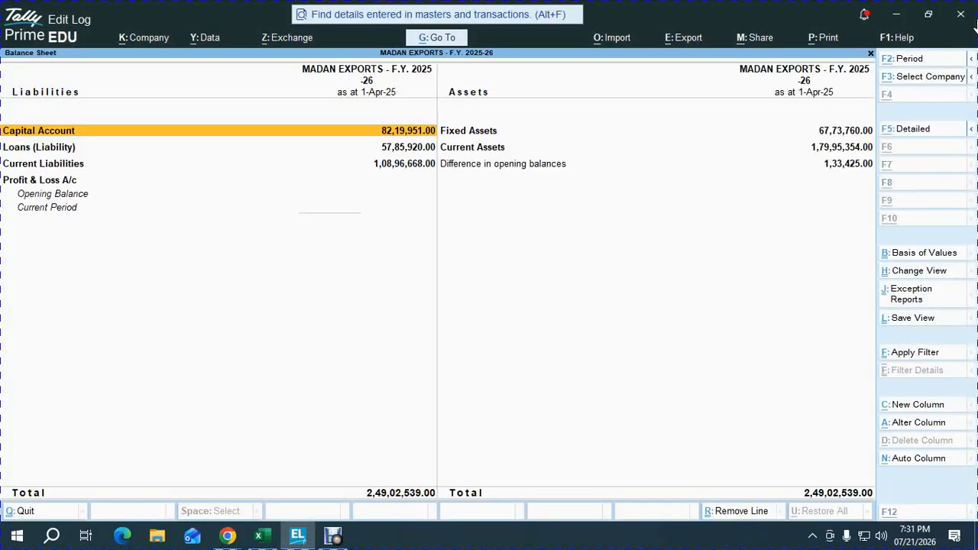
Step: Switch to the Excel workbook and examine the opening stock amount and the Stock Breakup table below the trial balance
key("alt+Tab")
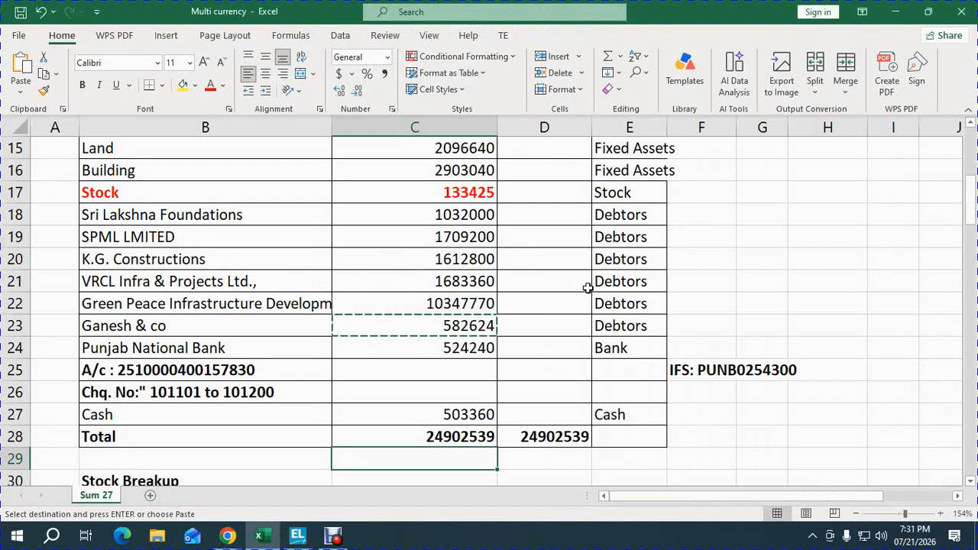
left_click(467, 214)
key("Down")
key("Down")
key("Down")
key("Down")
key("Down")
key("Down")
key("Down")
key("Down")
key("Down")
key("Down")
key("Down")
key("Down")
key("Down")
key("Down")
key("Down")
key("Down")
key("Down")
key("Down")
key("Down")
key("Down")
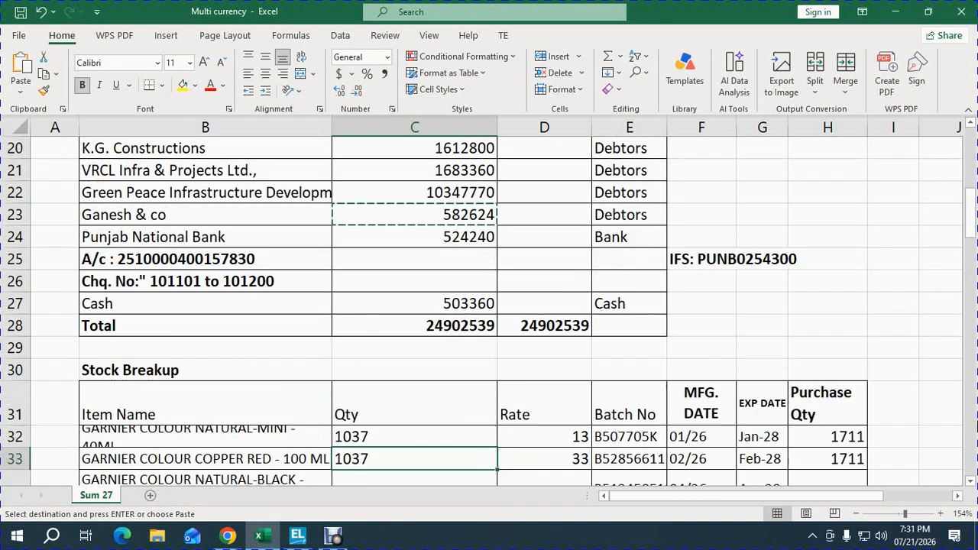
key("Up")
key("Up")
key("Up")
key("Up")
key("Up")
key("Up")
key("Up")
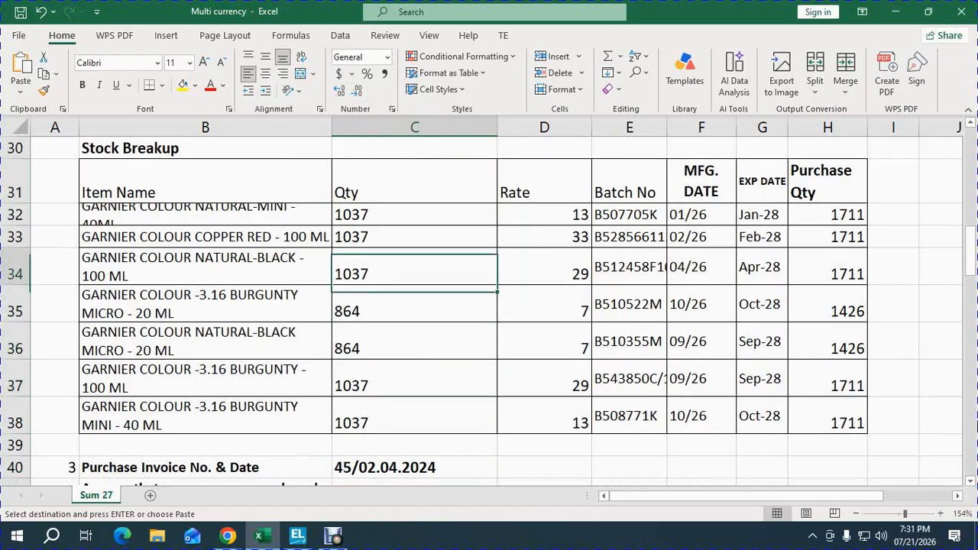
key("Left")
key("Up")
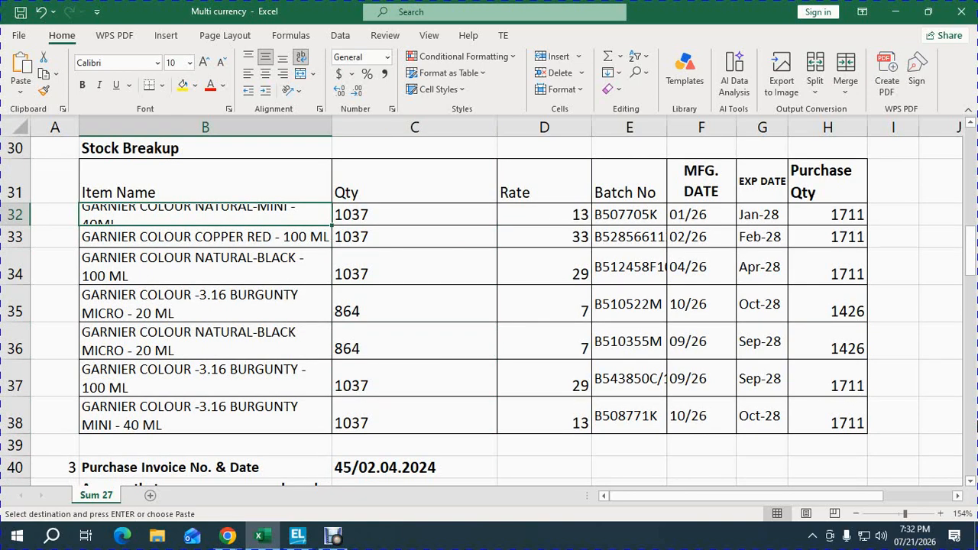
Step: Examine the item names, quantities, rates and batch numbers in the Stock Breakup table
key("Down")
key("Down")
key("Down")
key("Down")
key("Down")
key("Down")
key("Down")
key("Down")
key("Down")
key("Down")
key("Down")
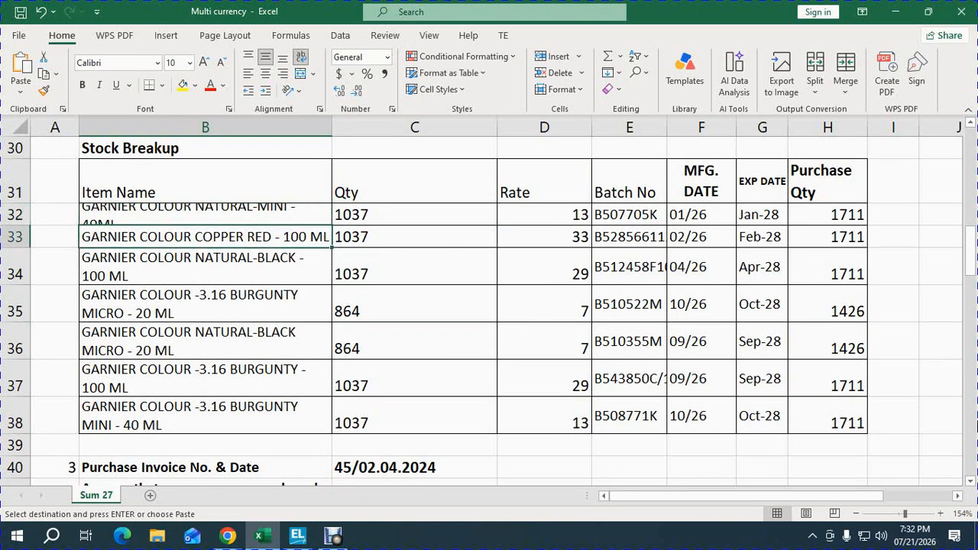
key("Up")
key("Up")
Step: Replace 26 with 25 in all MFG. DATE values of the Stock Breakup table
key("Up")
key("Right")
key("Right")
key("Right")
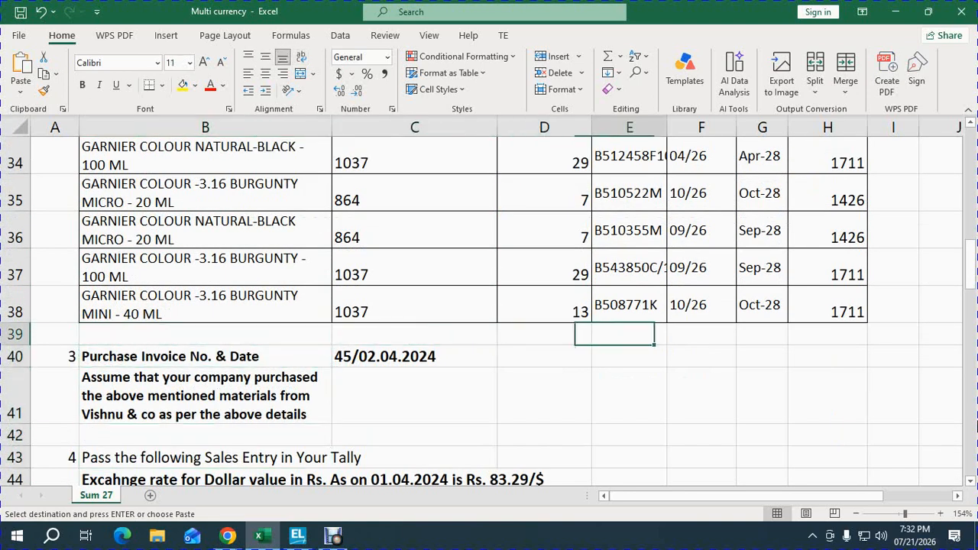
key("Up")
key("Up")
key("Up")
key("Up")
key("Up")
key("Up")
key("Up")
key("Up")
key("Up")
key("Right")
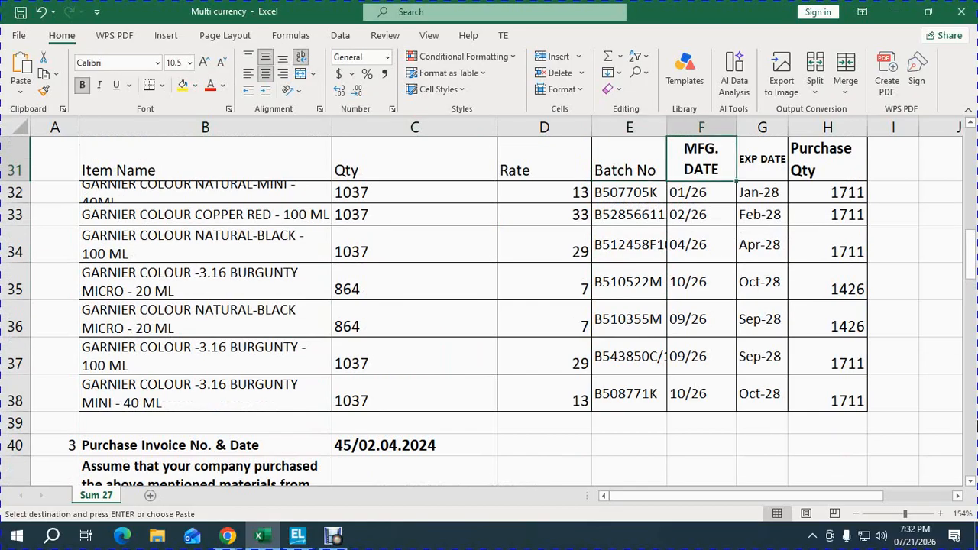
key("Down")
key("ctrl+shift+Down")
key("ctrl+h")
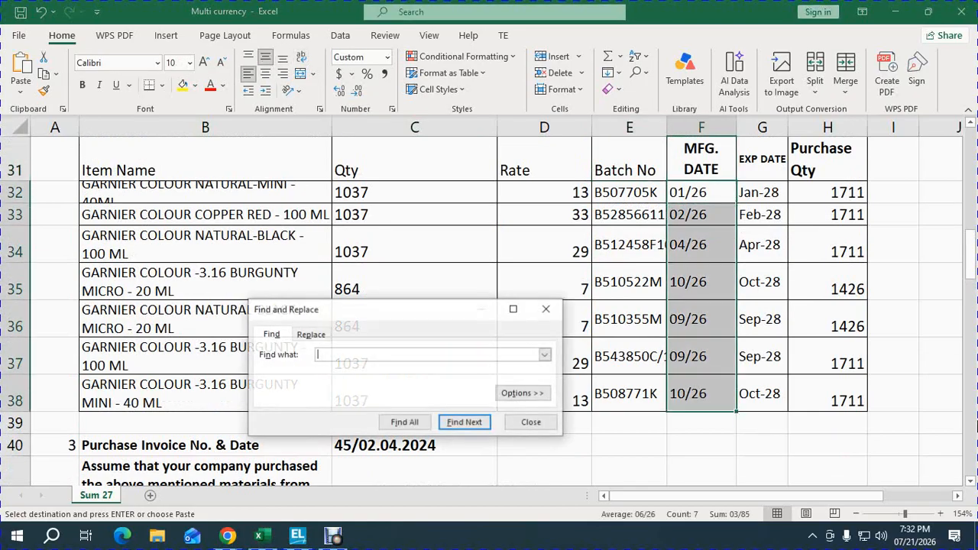
type("26")
key("Tab")
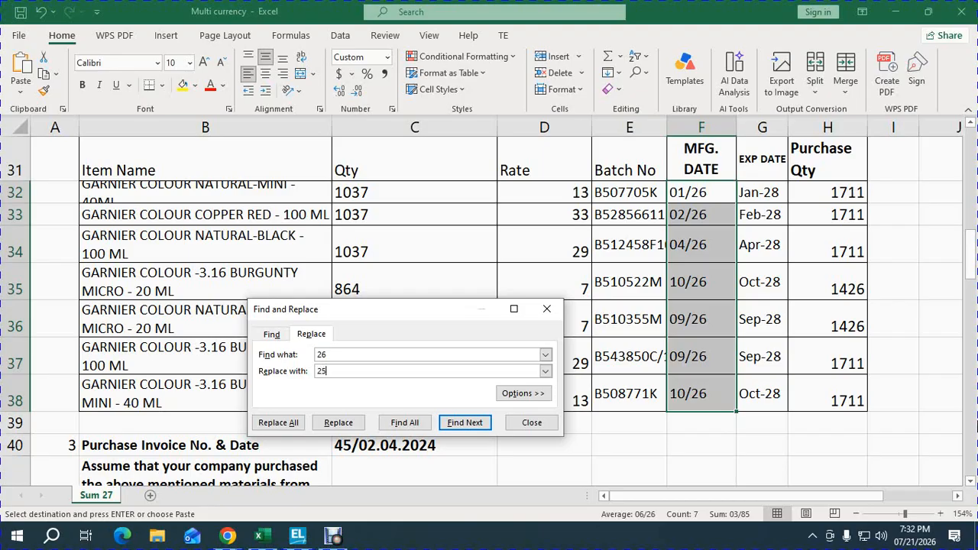
key("alt+a")
key("Return")
key("Escape")
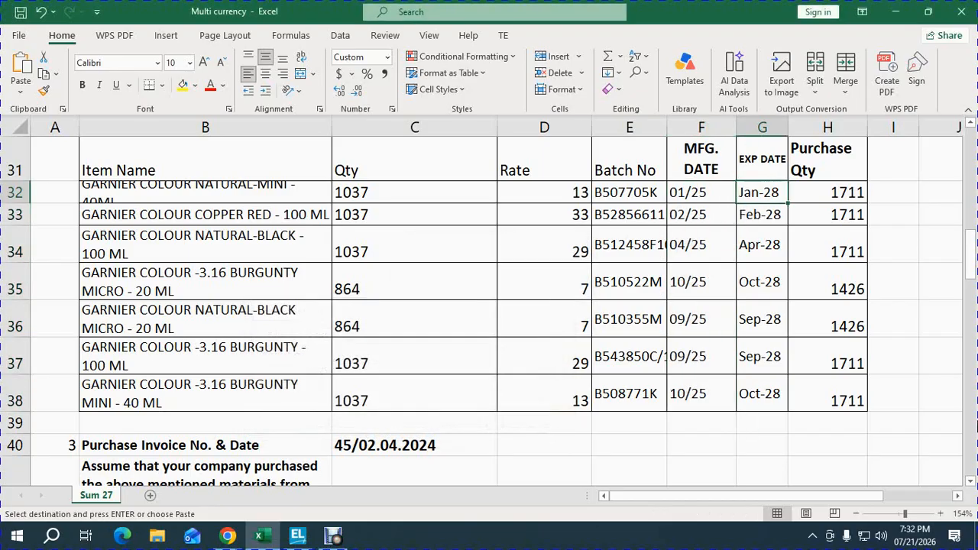
Step: Replace 28 with 27 in all EXP DATE values of the Stock Breakup table
key("Right")
key("ctrl+shift+Down")
key("ctrl+h")
type("28")
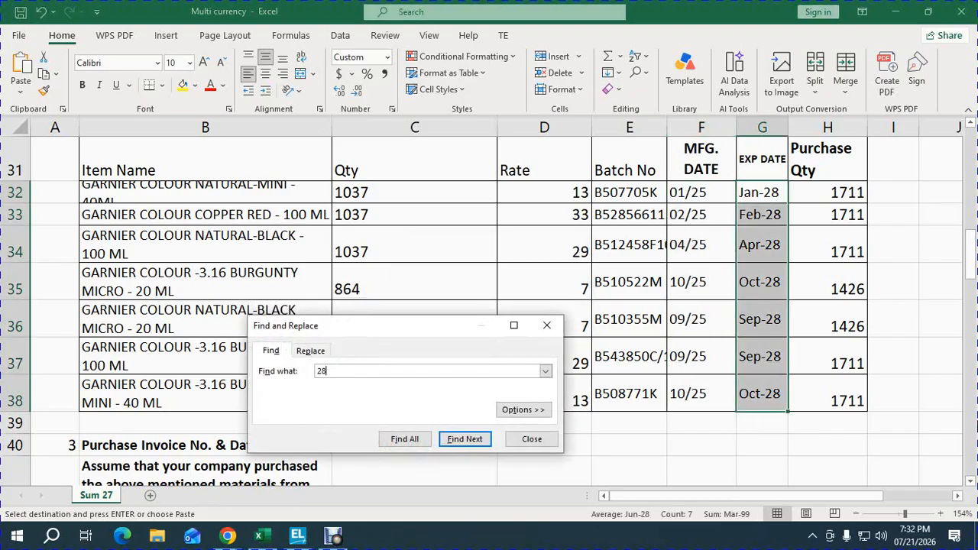
key("Tab")
type("27")
key("alt+a")
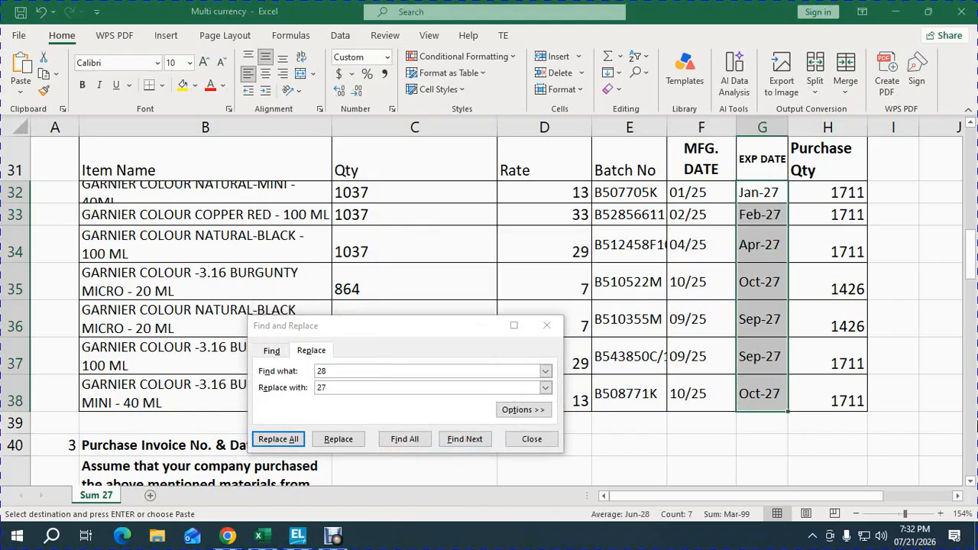
key("Return")
key("Escape")
Step: Set the MFG. DATE of batch B510522M in row 35 to 05/26
key("Left")
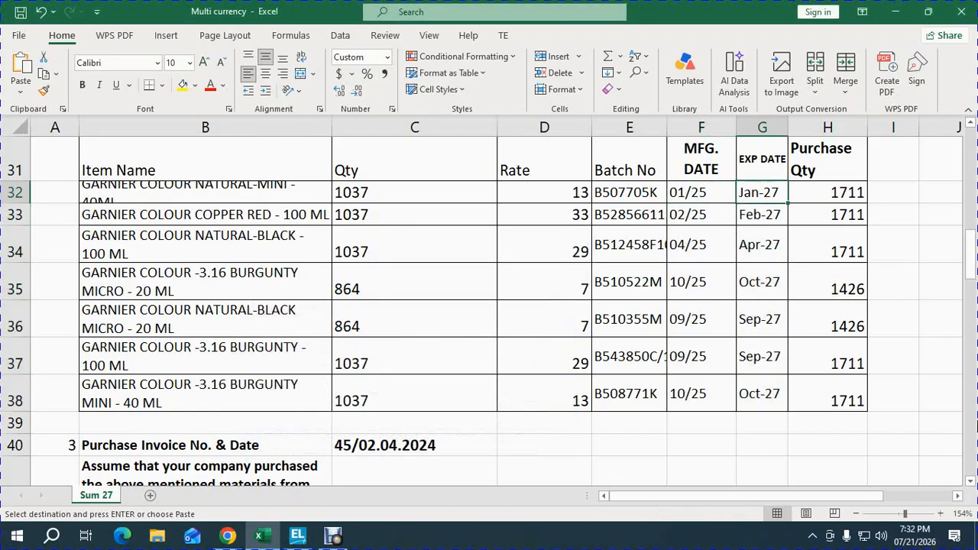
key("Left")
key("Left")
key("Down")
key("Down")
key("Down")
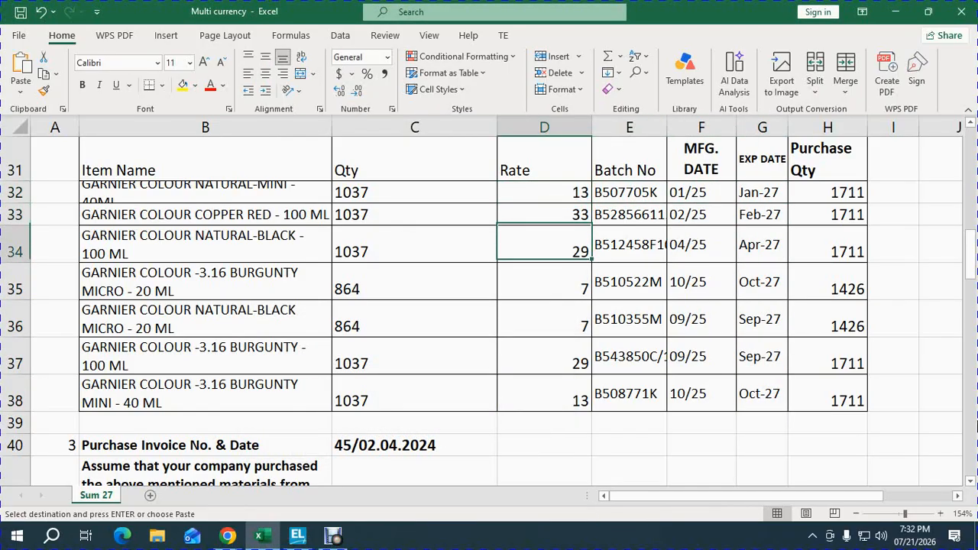
key("Right")
key("Right")
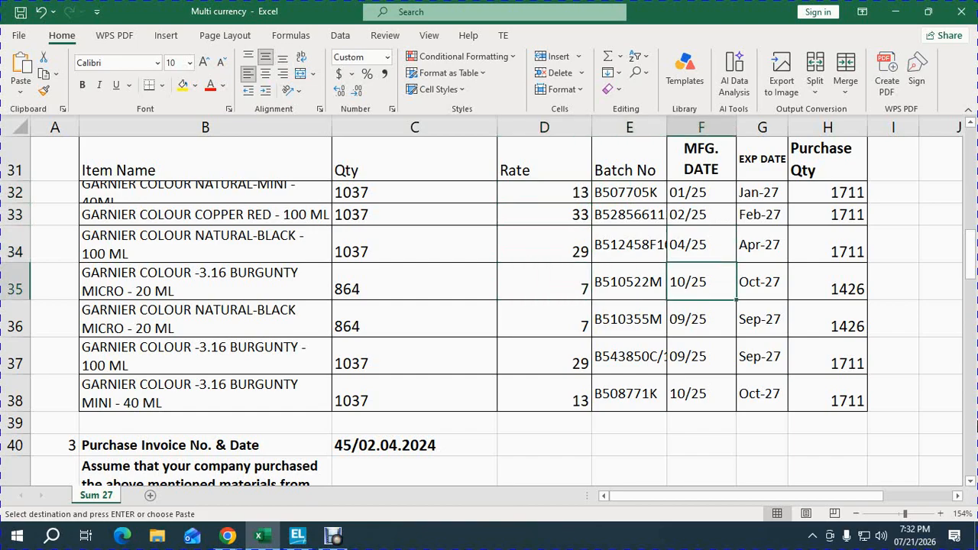
type("05/26")
key("Return")
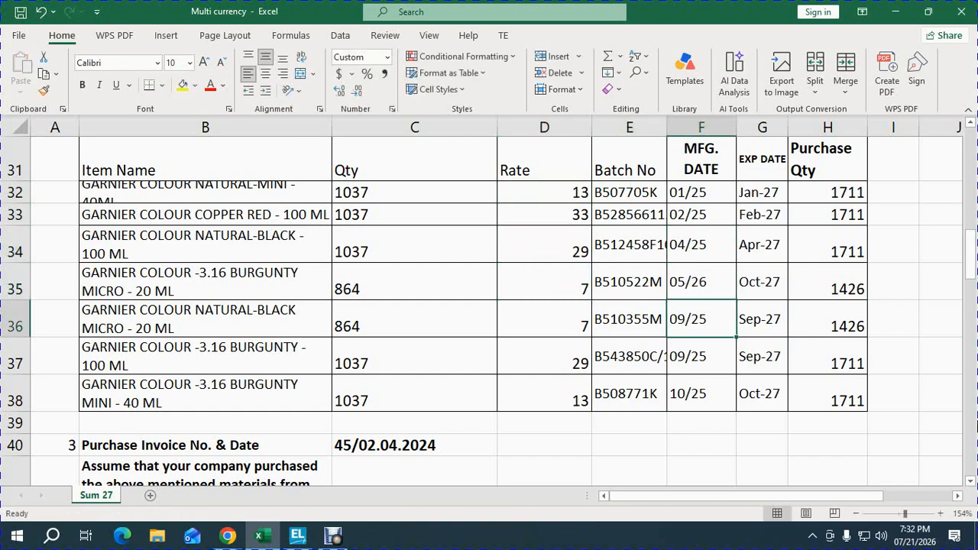
Step: Enter 06/025 as the MFG. DATE of batch B510355M in row 36 and copy it to the two rows below
type("06/0")
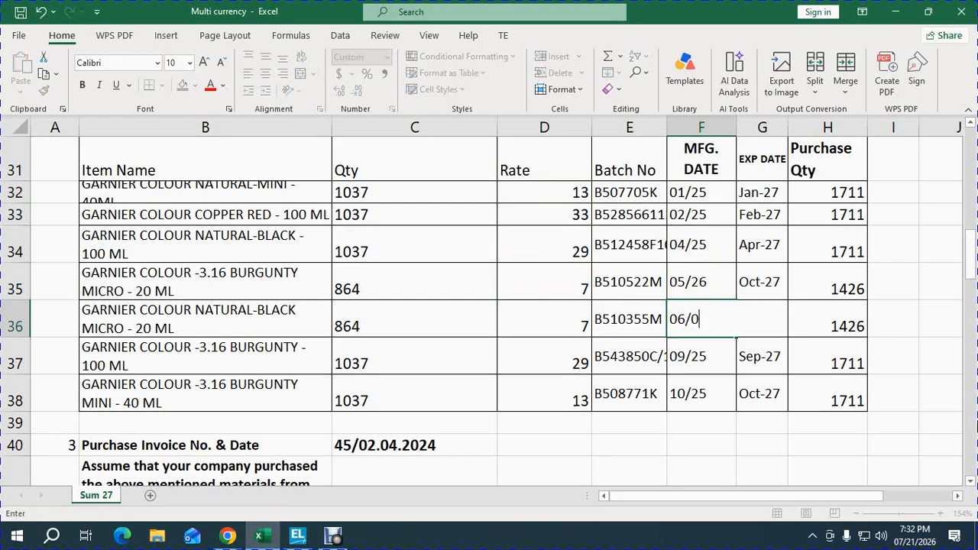
type("25")
key("Return")
key("ctrl+d")
key("Return")
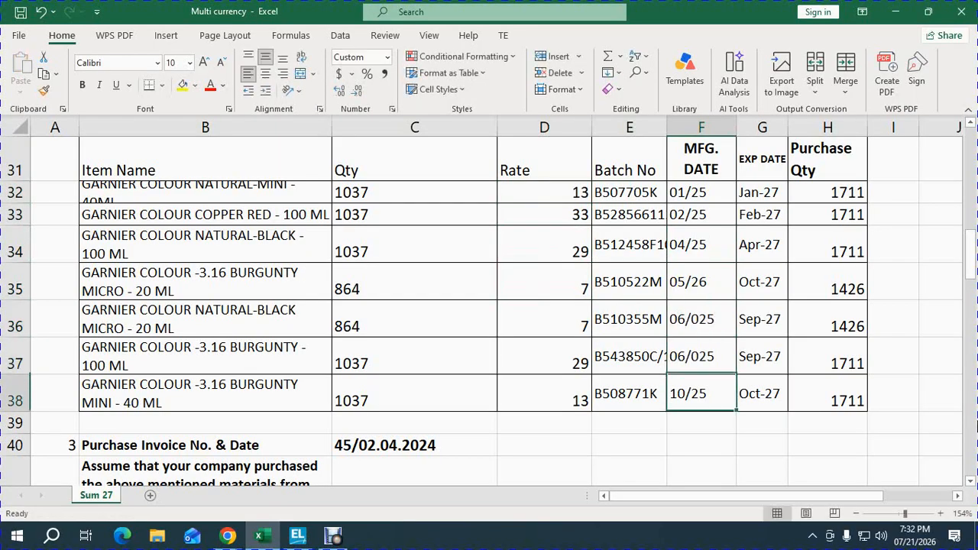
key("ctrl+d")
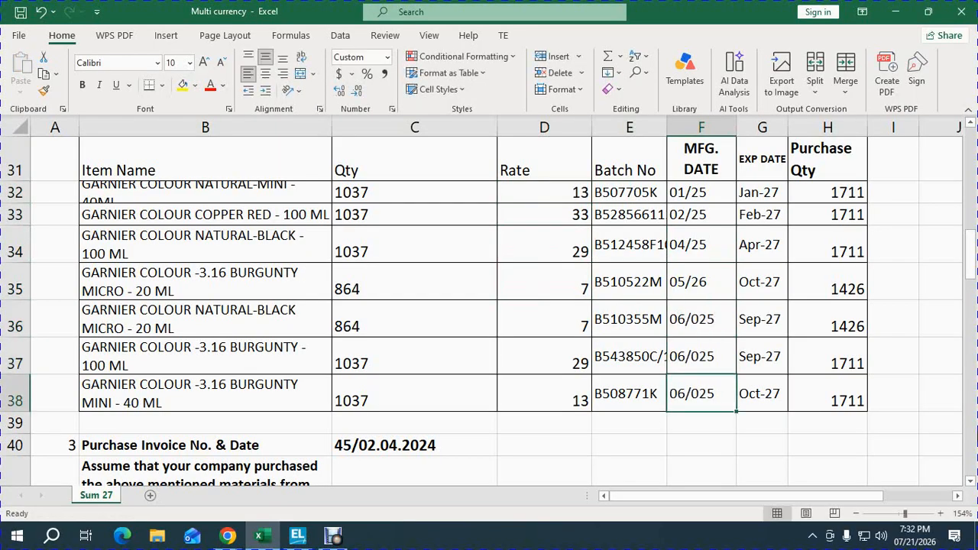
Step: Change the MFG. DATE of batch B510355M to 06/26 and copy it into row 37
key("Up")
key("Up")
key("Up")
key("Up")
key("Up")
key("Down")
key("Down")
key("Down")
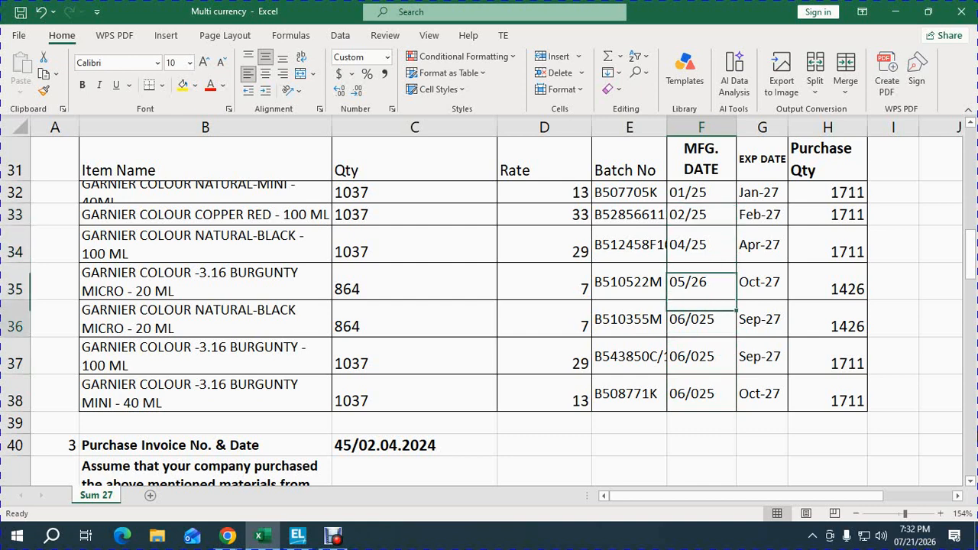
key("Down")
key("F2")
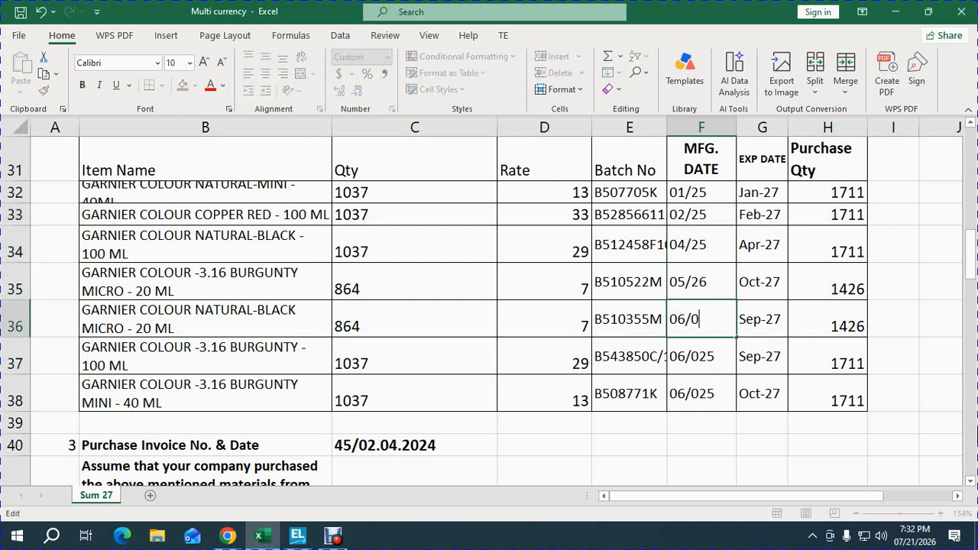
key("BackSpace")
type("6")
key("Return")
key("ctrl+d")
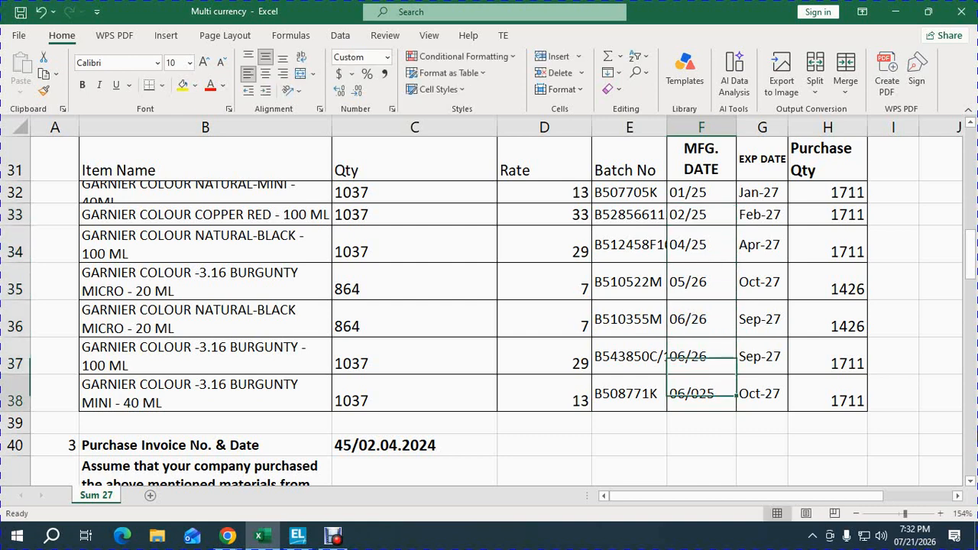
Step: Set the MFG. DATE of batch B510355M to 06/25 and copy it to the two rows below
key("Up")
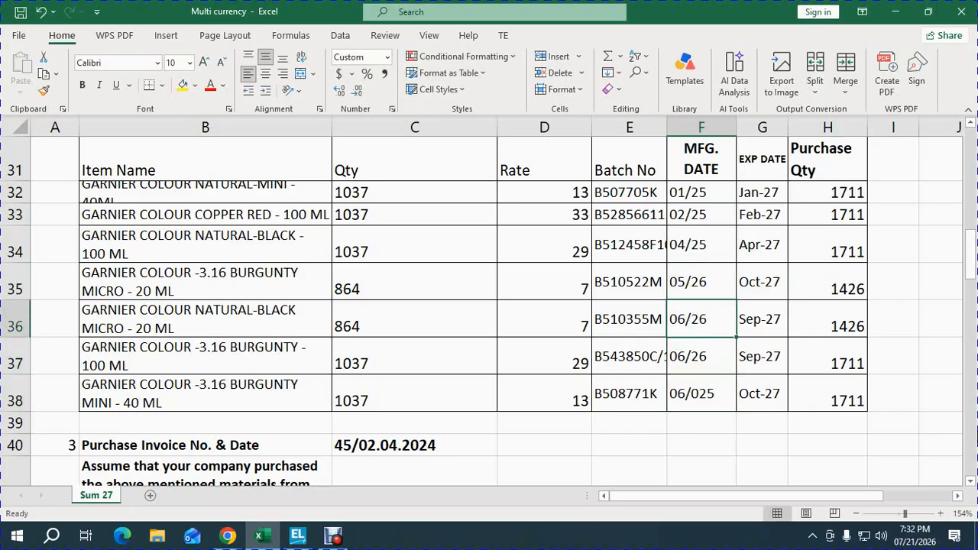
key("F2")
key("Return")
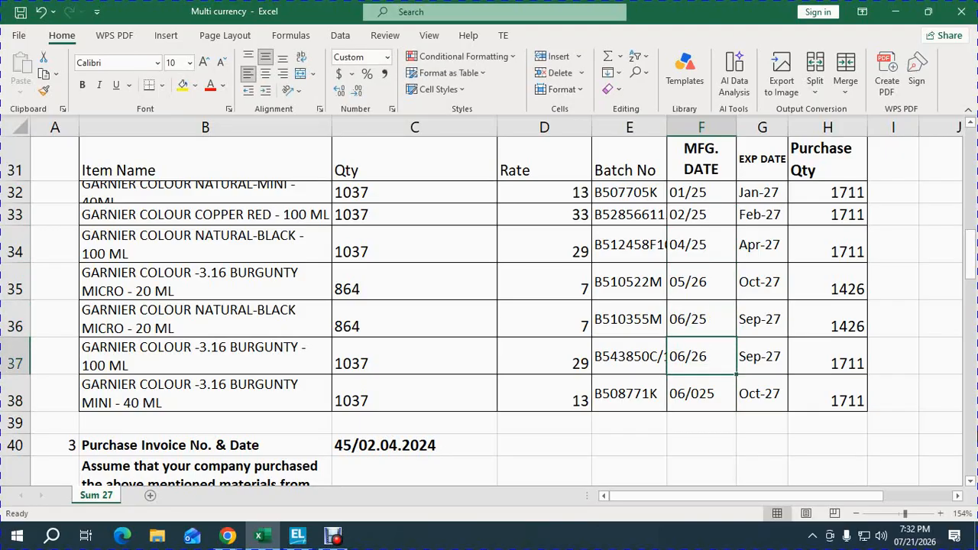
key("Down")
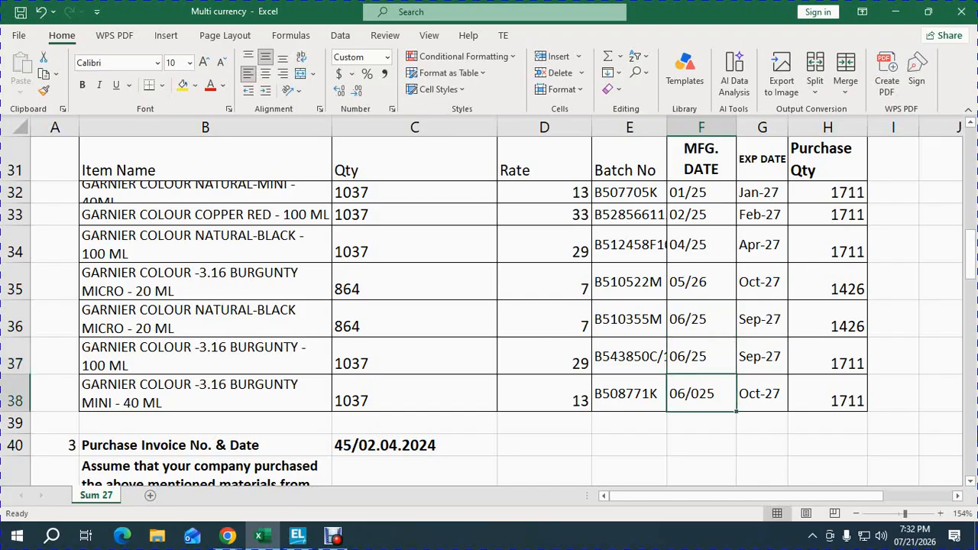
key("ctrl+d")
key("Down")
key("Up")
key("Up")
key("Up")
key("Up")
key("Up")
key("Up")
key("Up")
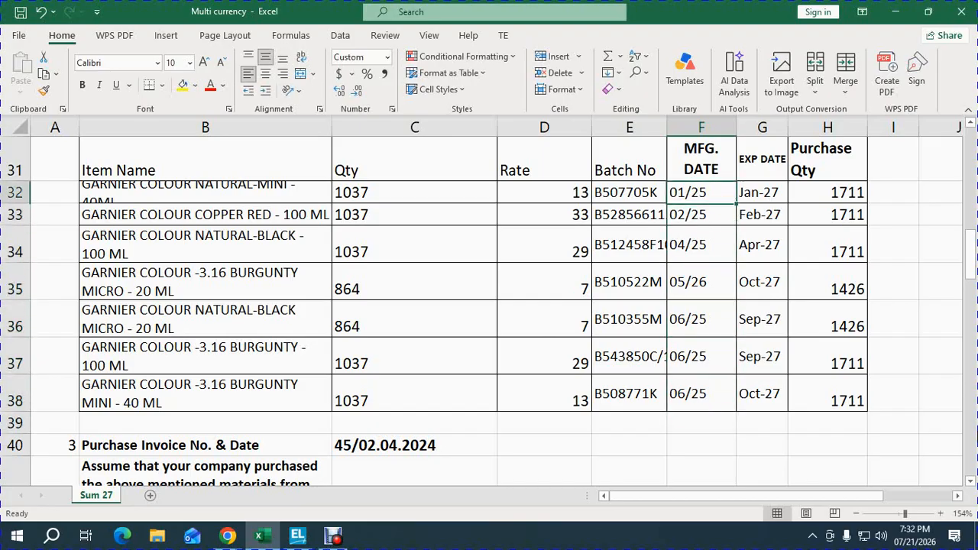
key("Left")
key("Left")
key("Left")
key("Left")
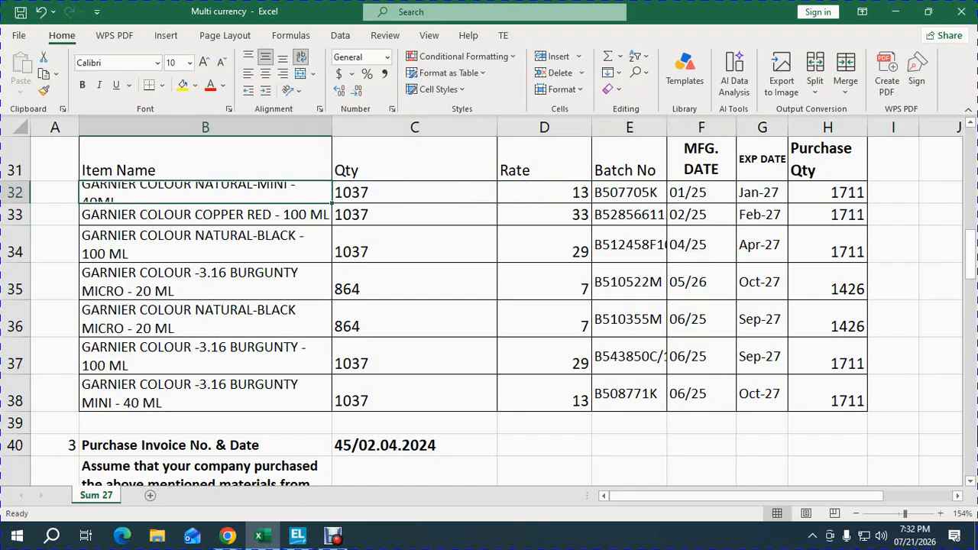
Step: Switch to TallyPrime and open the list of masters available for creation
key("alt+Tab")
key("Escape")
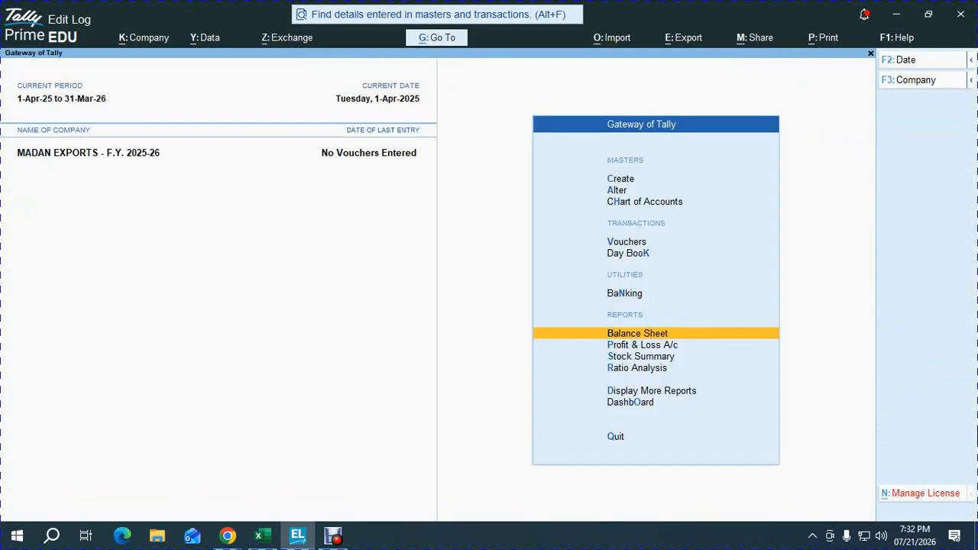
key("Up")
key("Up")
key("Up")
key("Up")
key("Up")
key("Up")
key("Return")
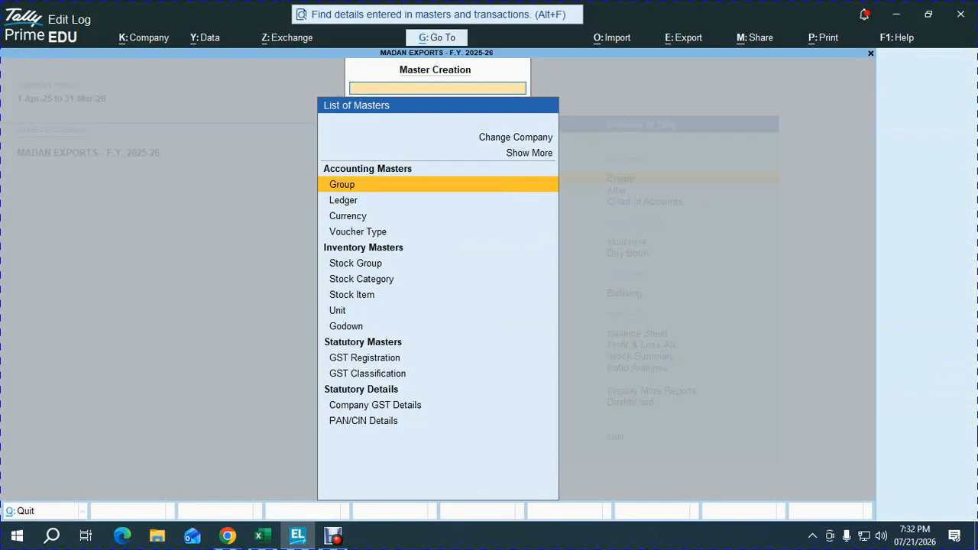
Step: Start a new stock group named COSMETICS under Primary, with quantities of items not added
key("Return")
key("Escape")
key("Down")
key("Down")
key("Down")
key("Down")
key("Return")
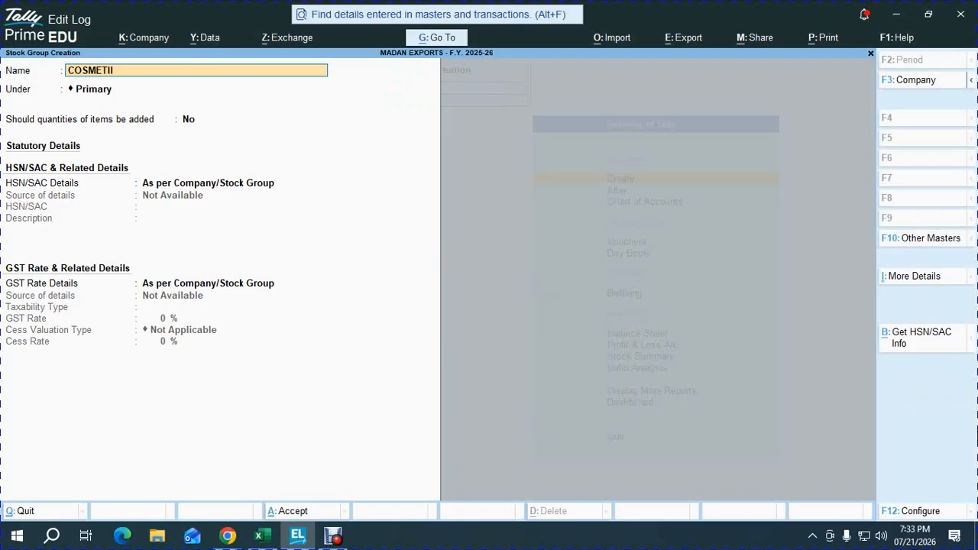
key("Return")
Step: Specify the group's own HSN/SAC details, searching for COSMET and choosing 27101986, Mineral Oil For Cosmetic Industry
key("Return")
key("Return")
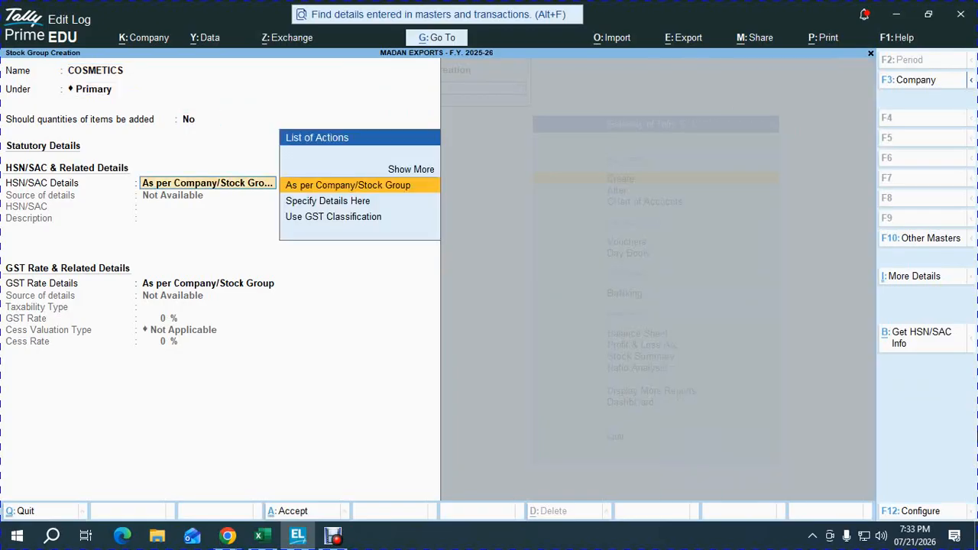
key("Down")
key("Return")
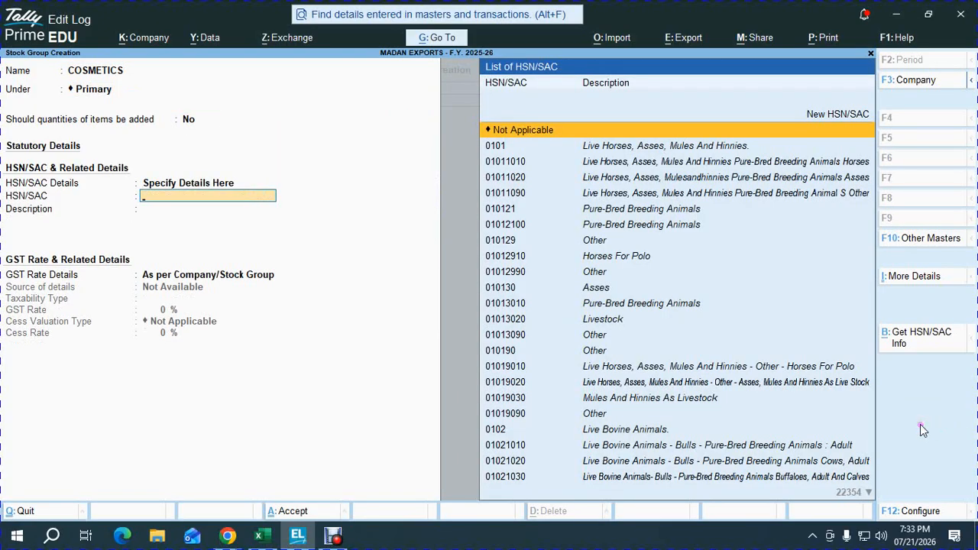
type("CVO")
key("BackSpace")
key("BackSpace")
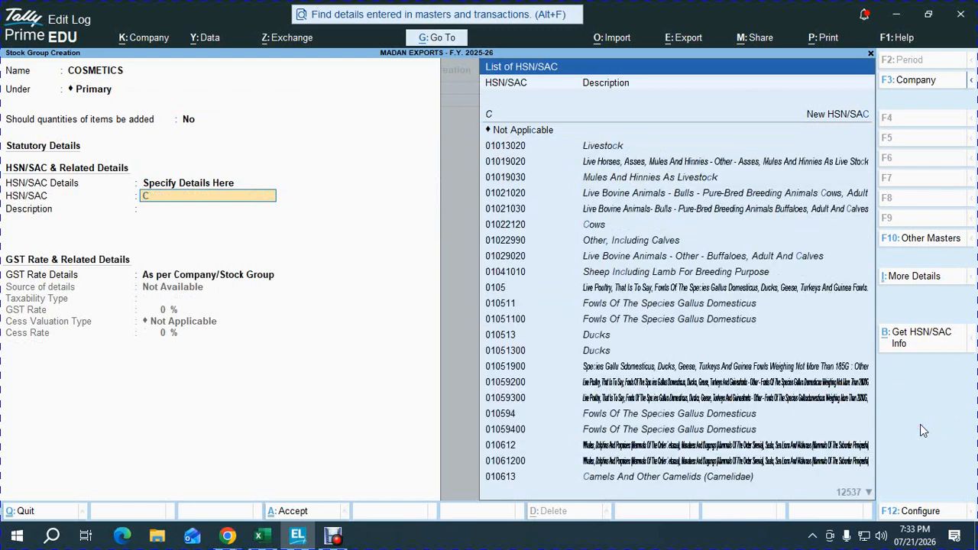
type("OS")
type("MET")
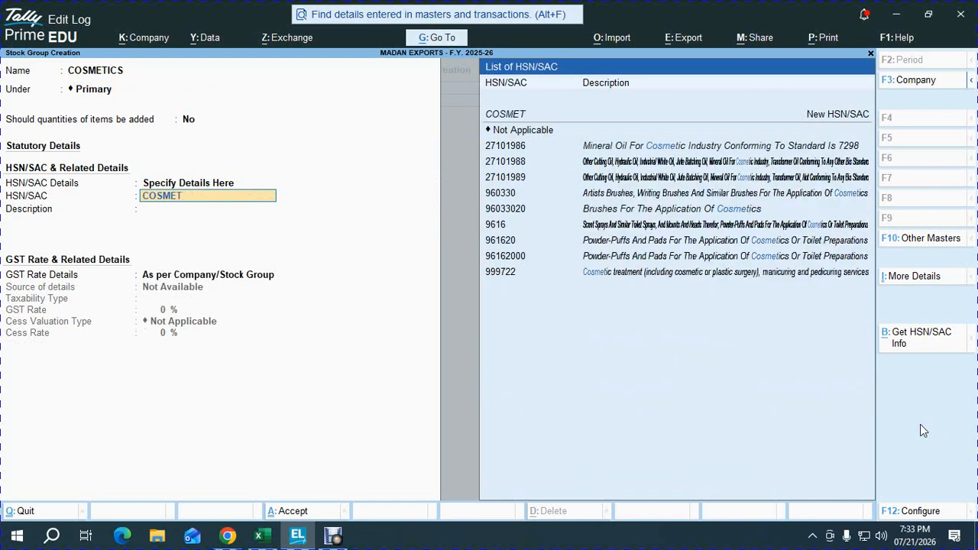
key("Down")
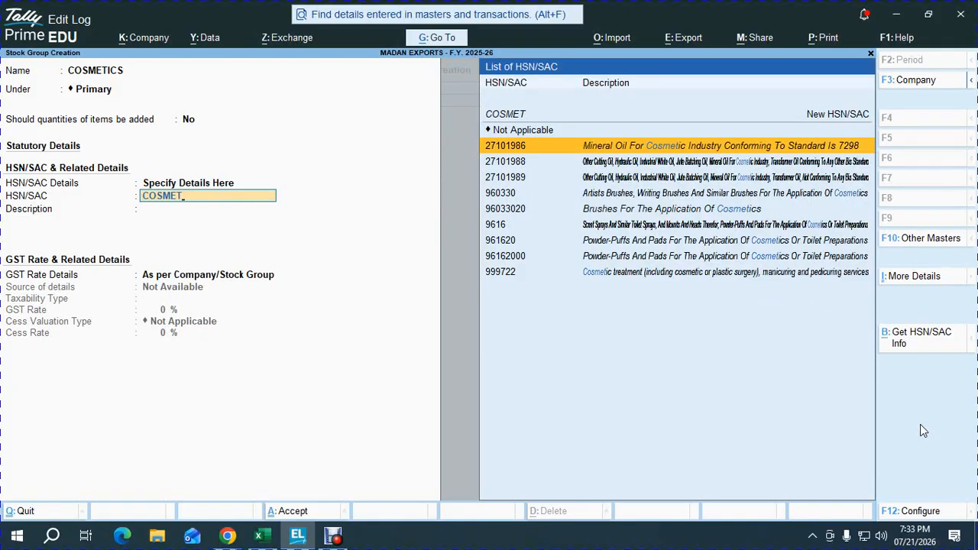
key("Return")
Step: Specify the group's own GST rate details as Taxable at 18% with cess not applicable, and save the stock group
key("Return")
key("Down")
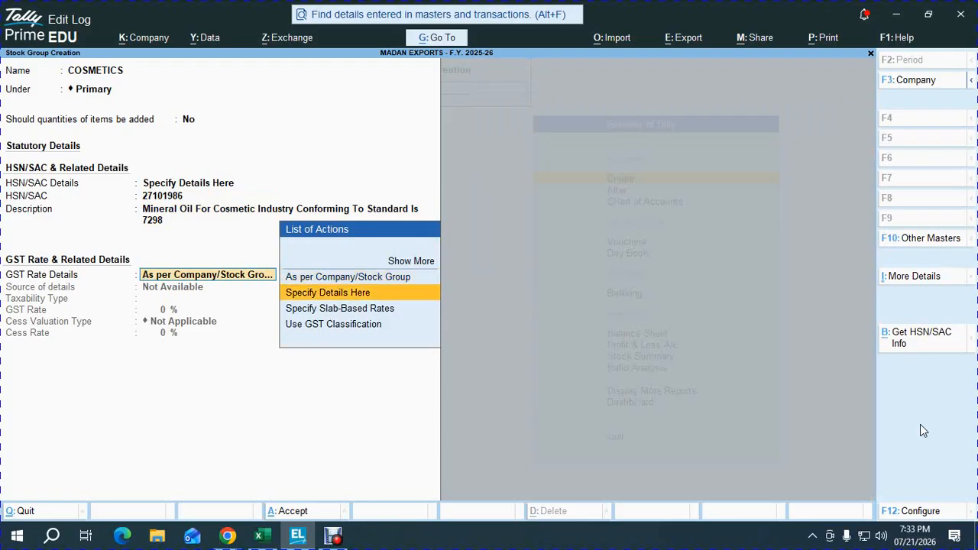
key("Return")
key("Return")
type("1")
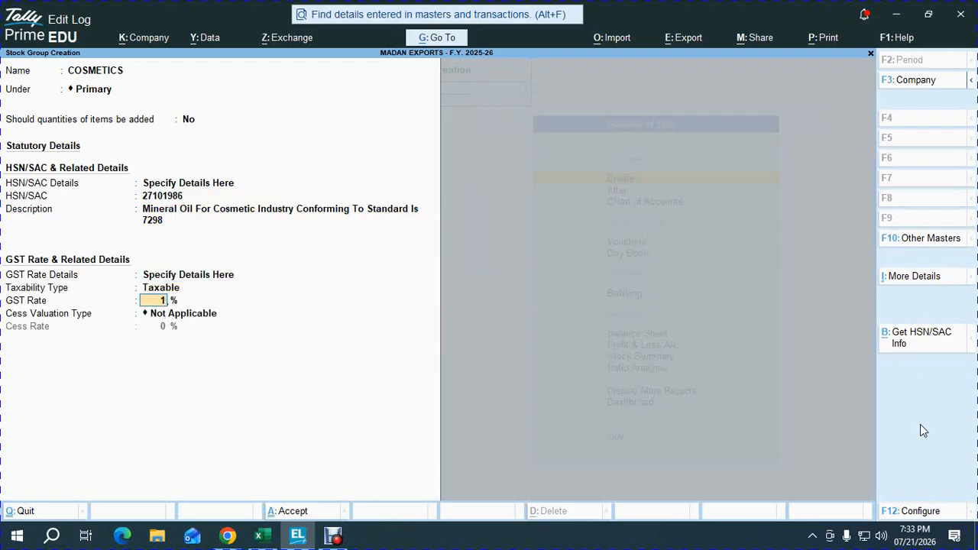
type("8")
key("Return")
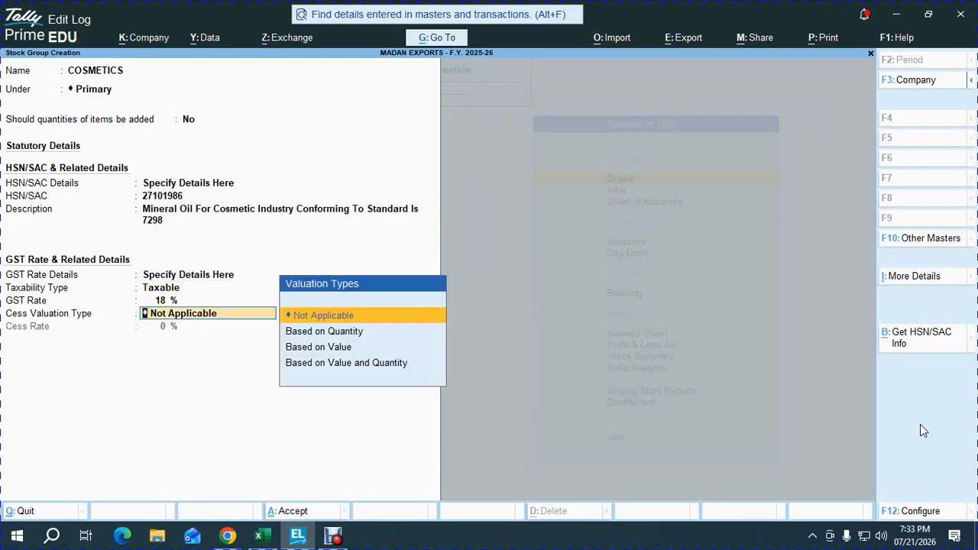
key("Return")
key("Return")
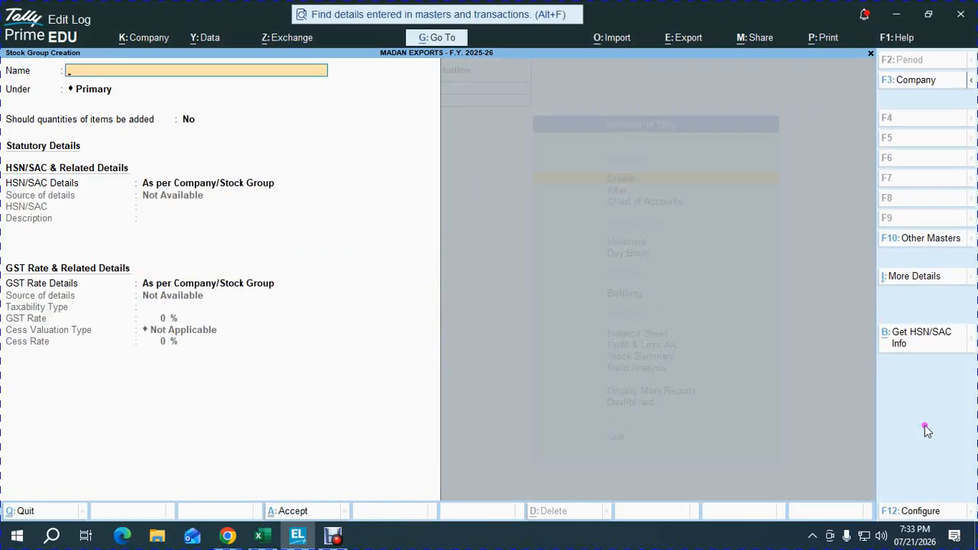
Step: Create a simple unit with symbol NOS, formal name NUMBERS, UQC NOS-NUMBERS and 0 decimal places
key("Escape")
key("Down")
key("Down")
key("Down")
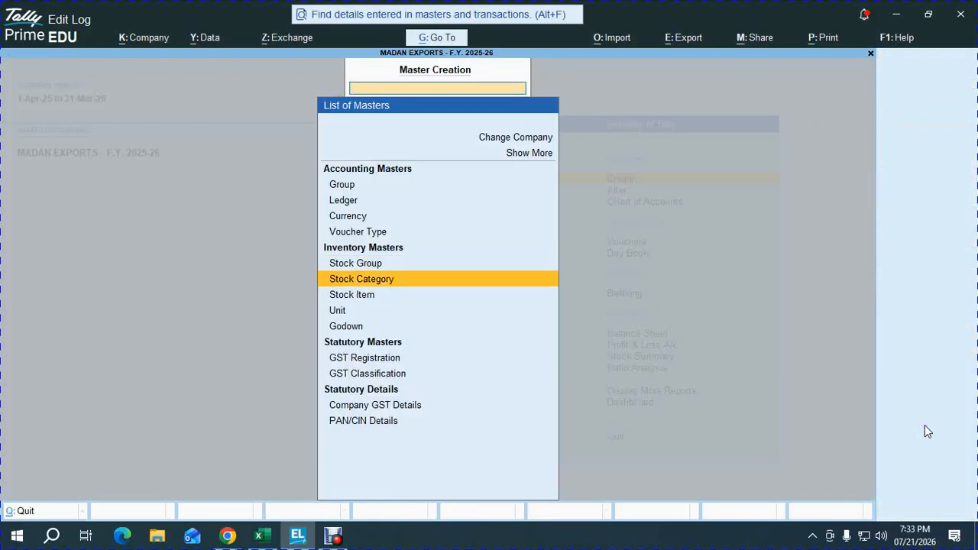
key("Return")
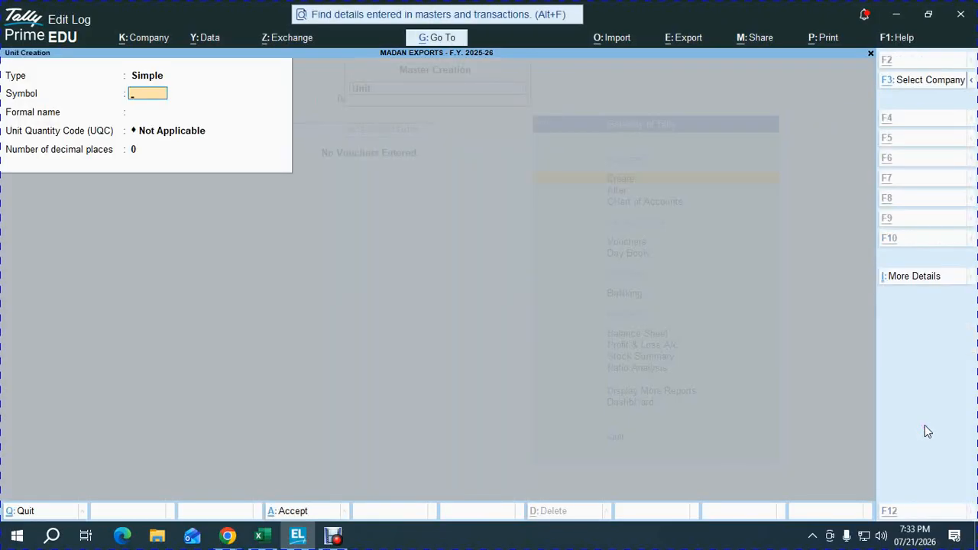
key("alt+Tab")
key("alt+Tab")
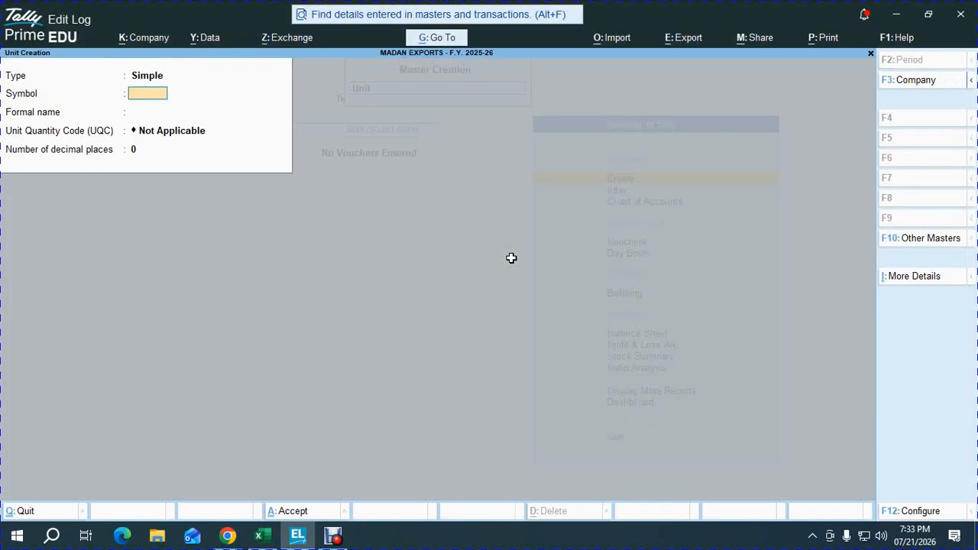
type("NOS")
key("Return")
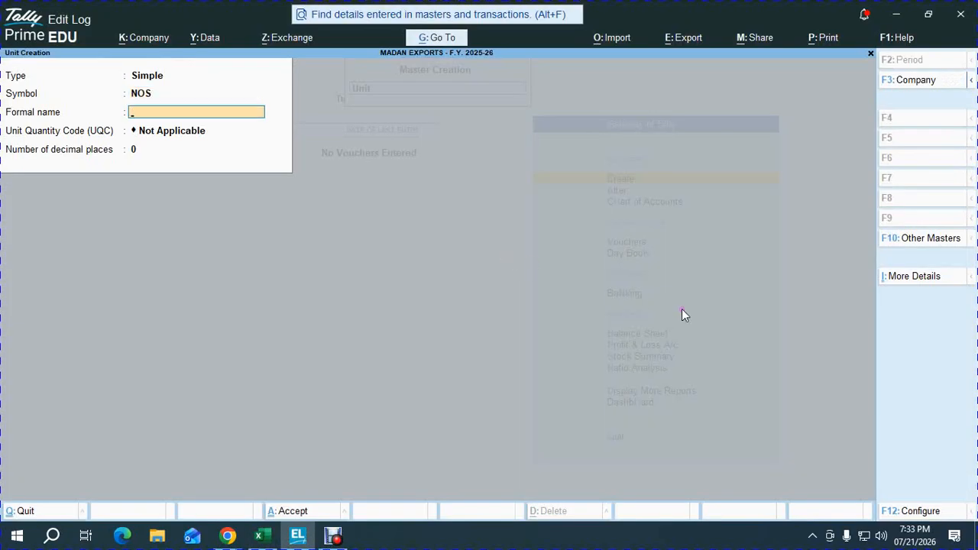
type("NUMBERS")
key("Return")
type("NOS")
key("Return")
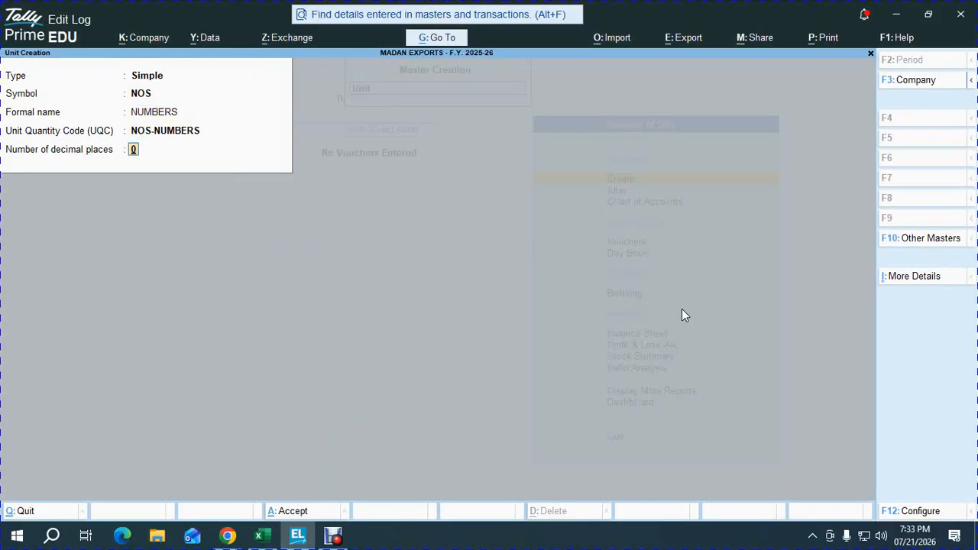
key("Return")
key("Return")
key("Escape")
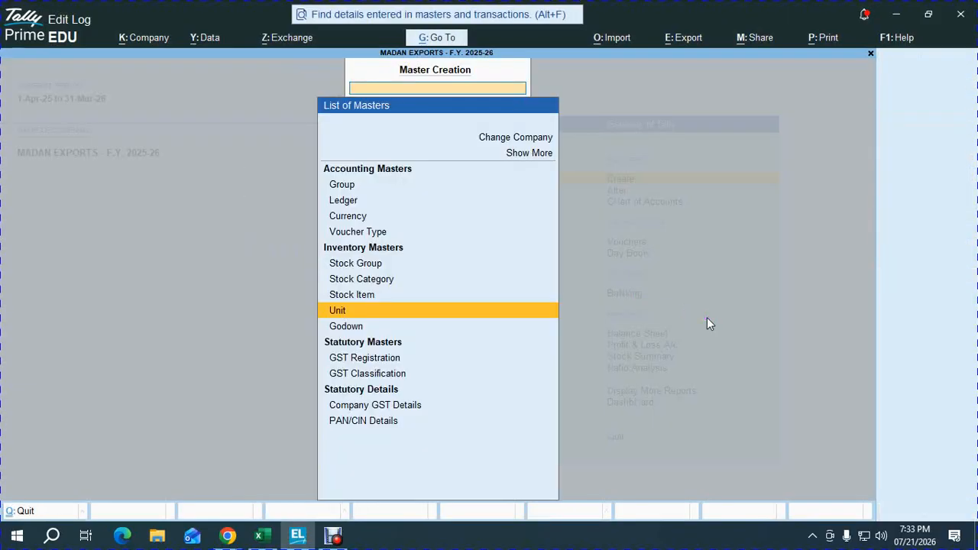
Step: Leave master creation and return to the Gateway of Tally
key("Down")
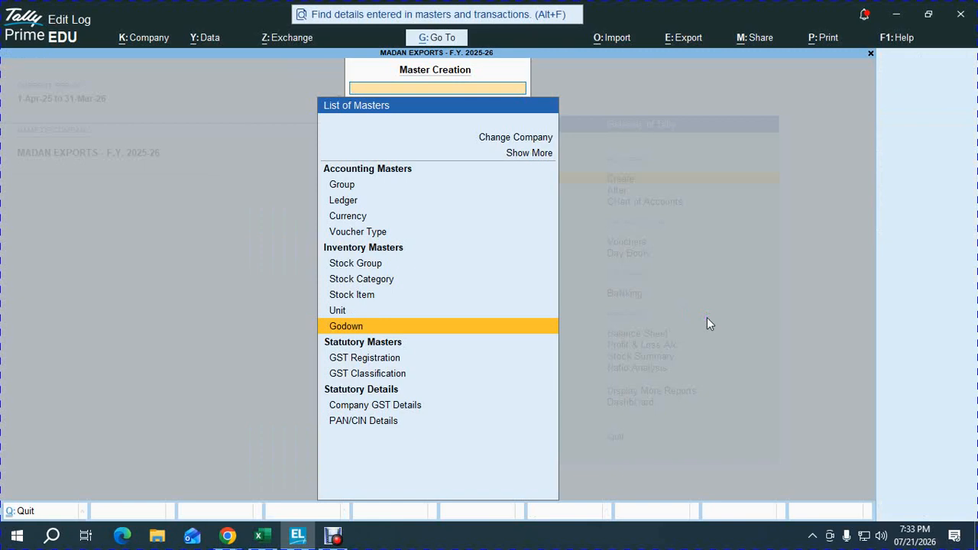
key("Up")
key("Up")
key("Up")
key("Escape")
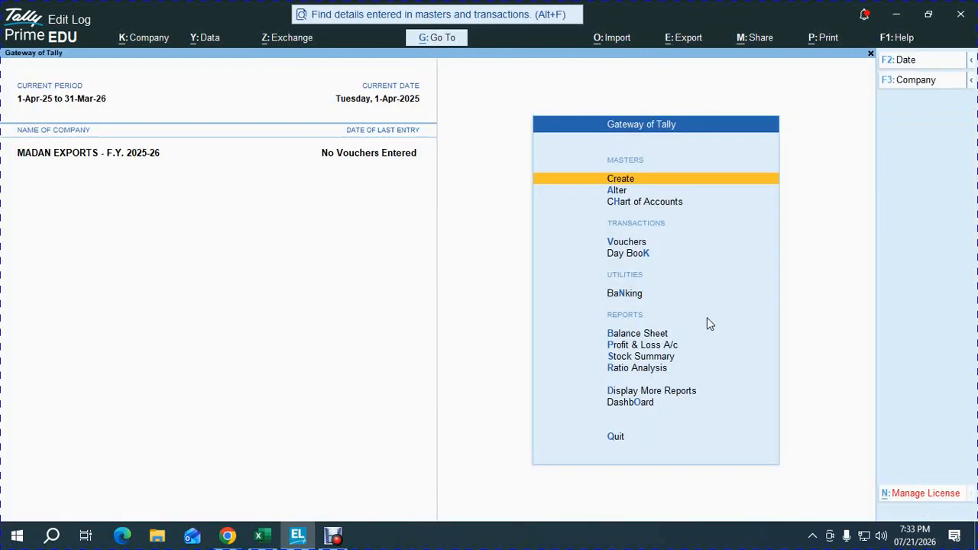
Step: Enable batches under Inventory in the company features of Madan Exports
key("F11")
key("Down")
key("Down")
key("Down")
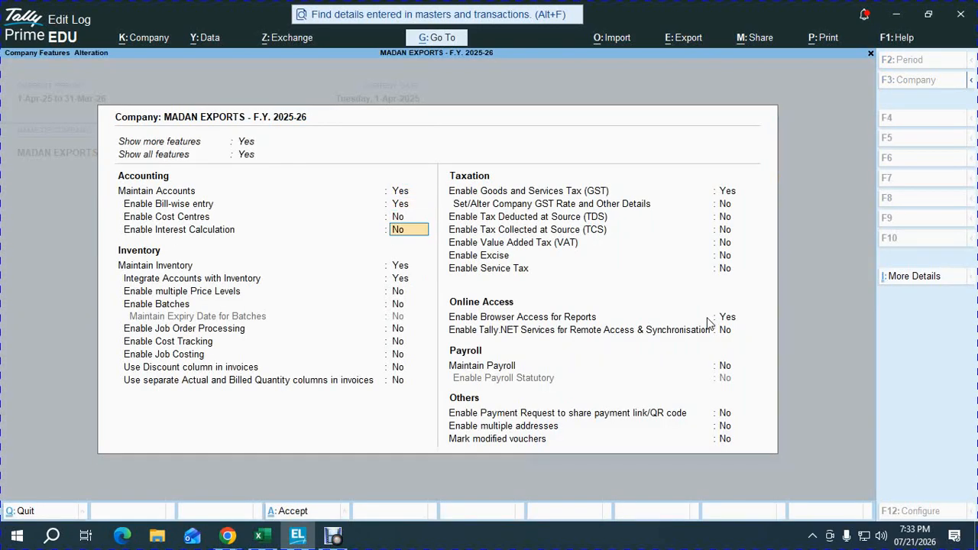
key("Down")
key("Down")
key("Down")
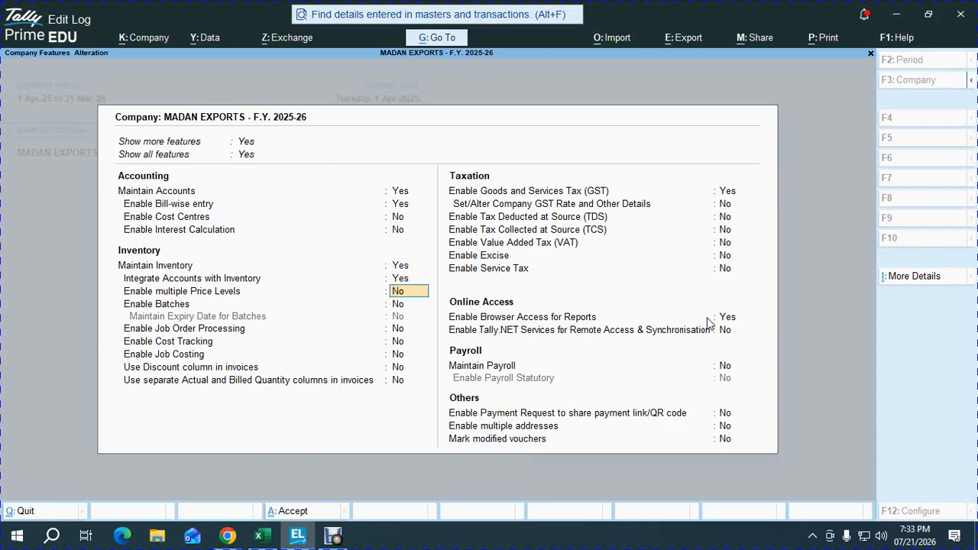
key("Down")
left_click(710, 320)
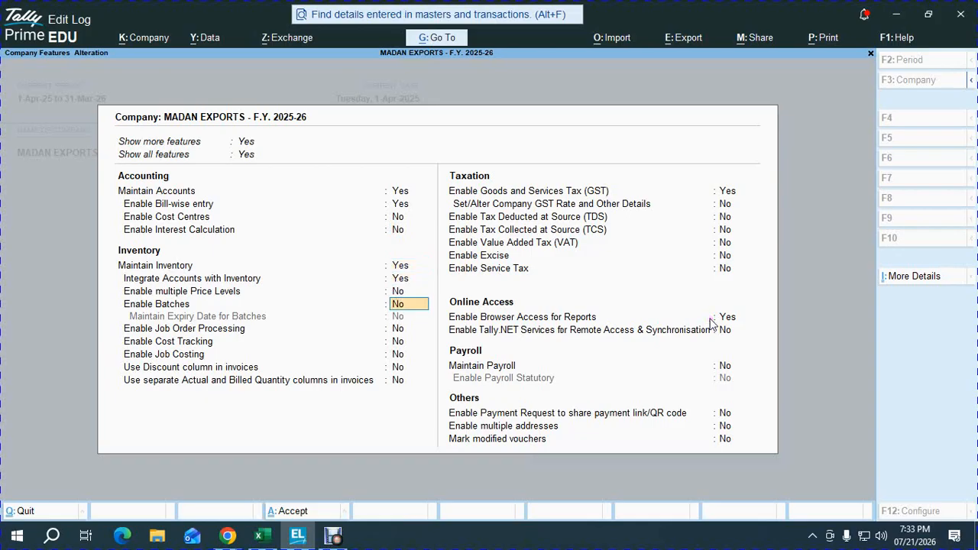
key("y")
key("Return")
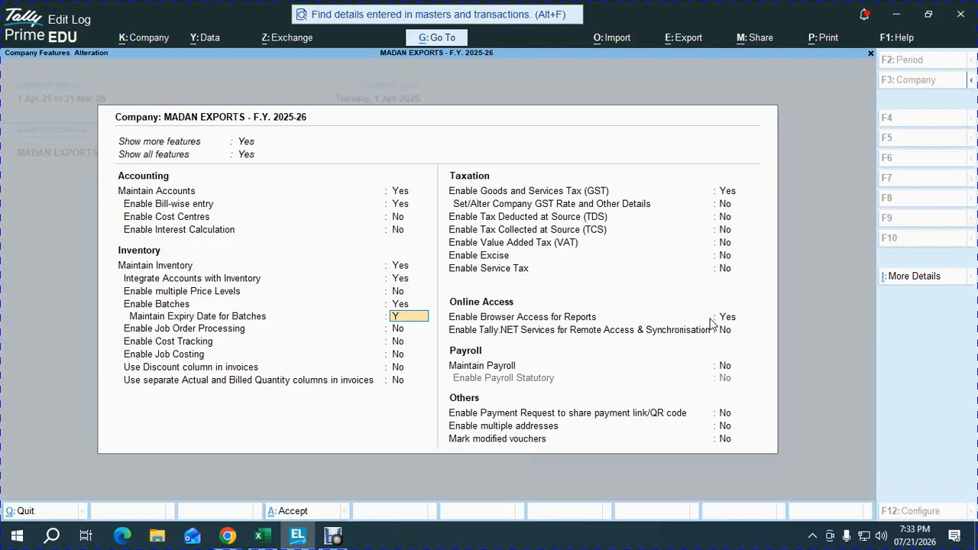
Step: Turn on Maintain Expiry Date for Batches and save the company features
type("y")
key("Return")
key("Up")
key("Up")
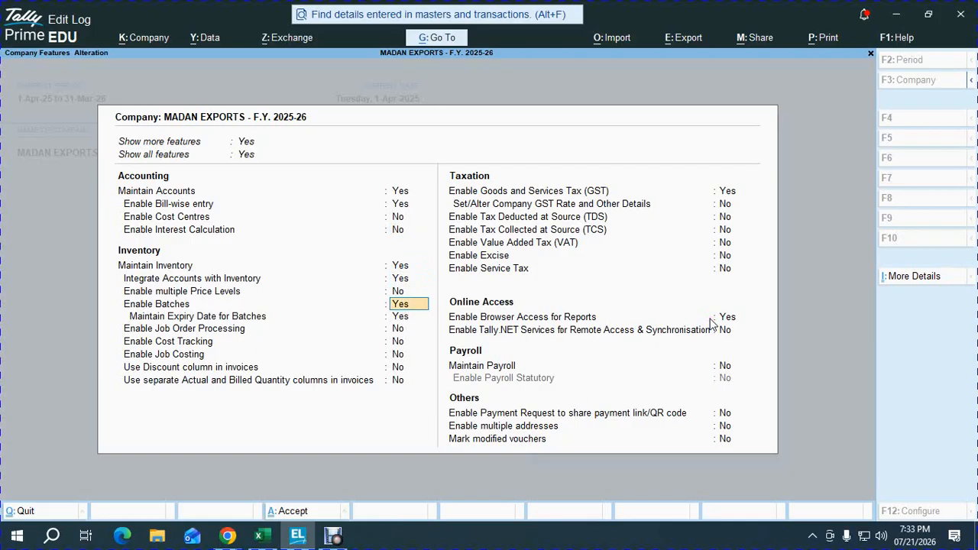
key("Return")
left_click(709, 322)
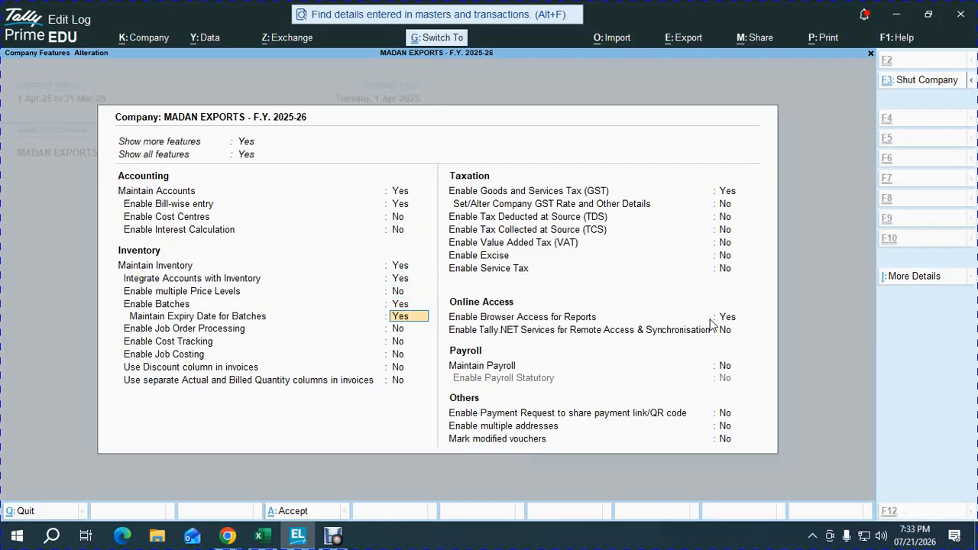
key("ctrl+a")
Step: Switch to the Multi currency workbook in Excel to consult the batch-wise item table
key("alt+Tab")
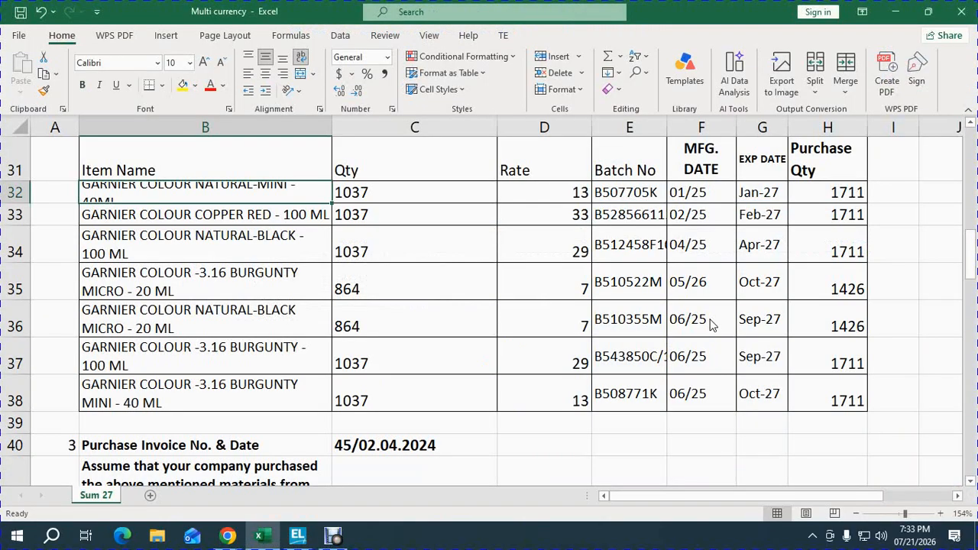
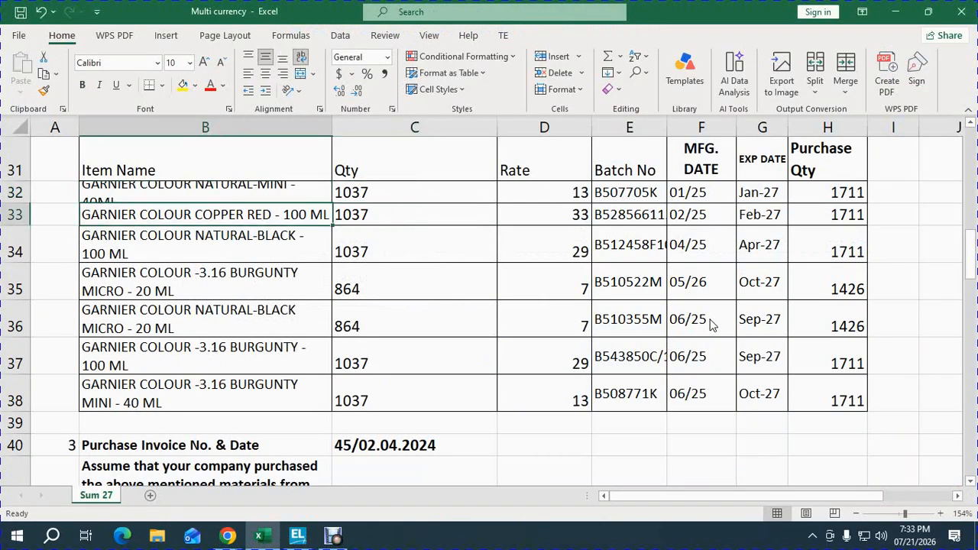
Step: Copy the first item's name, switch to TallyPrime and start a new stock item named GARNIER COLOUR NATURAL-MINI - 40ML
key("ctrl+c")
key("alt+Tab")
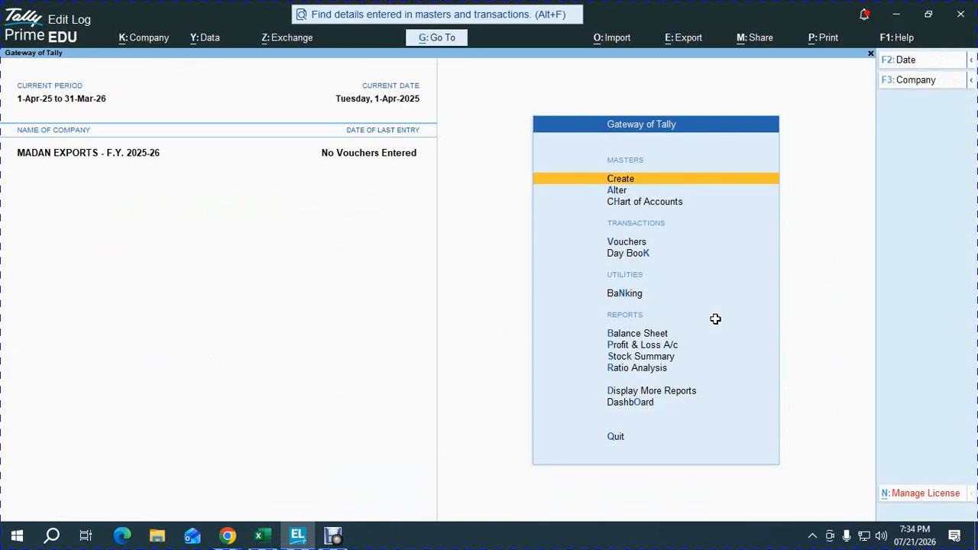
key("Return")
key("Down")
key("Down")
key("Down")
key("Down")
key("Down")
key("Down")
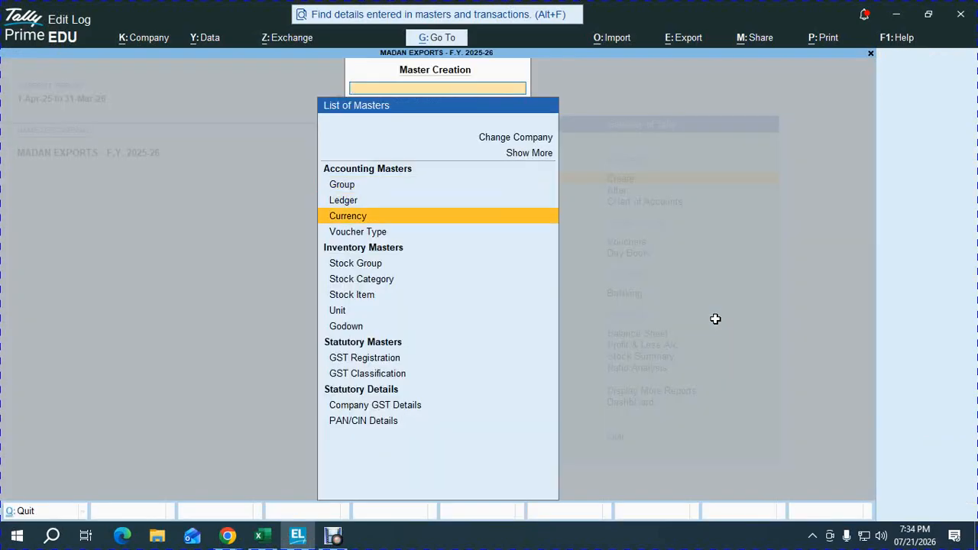
key("Return")
key("ctrl+alt+v")
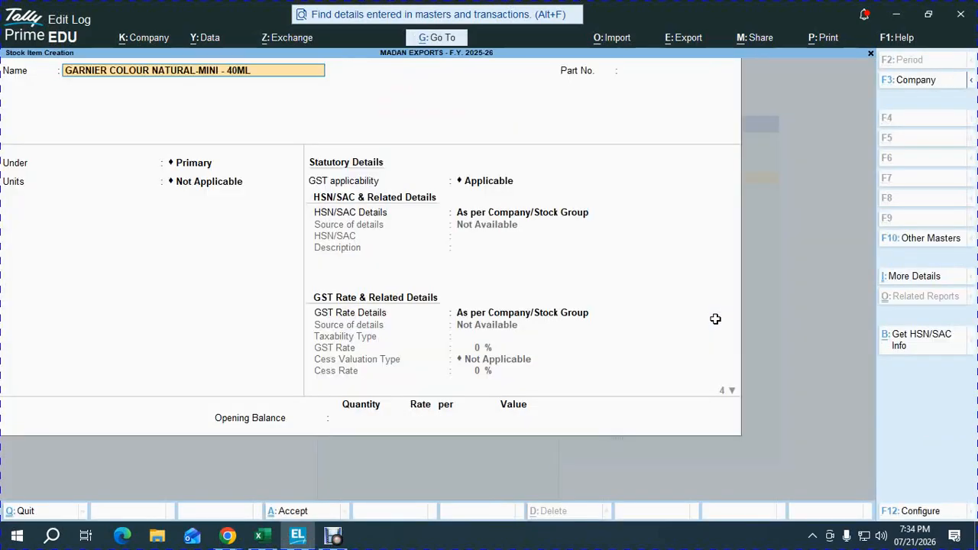
Step: Give the stock item part number 101, place it under COSMETICS and set its unit to NOS
key("Return")
type("101")
key("Return")
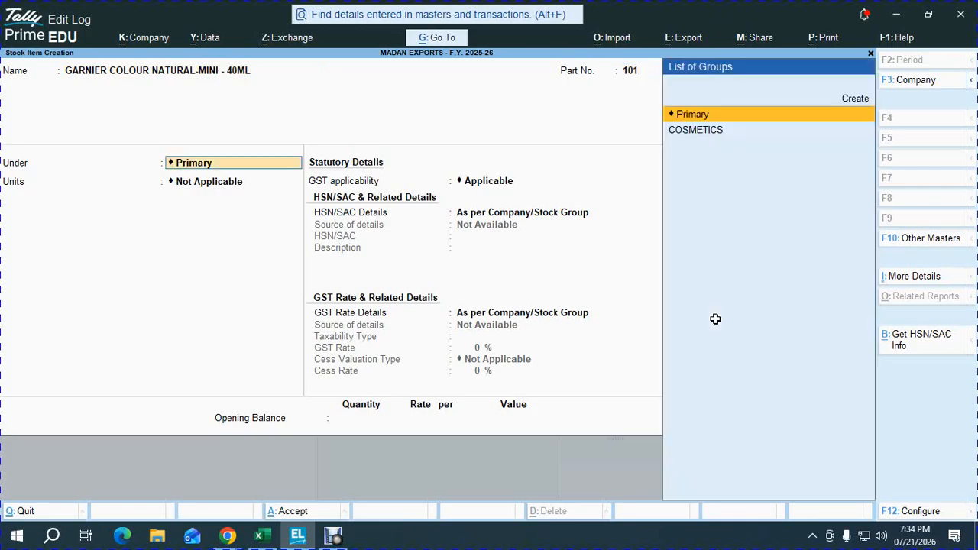
key("Down")
key("Return")
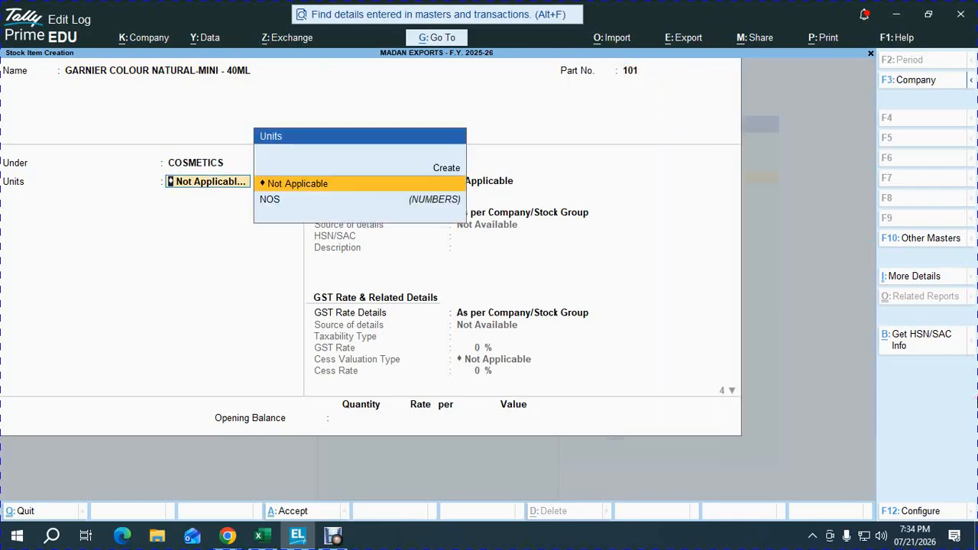
key("Down")
key("Return")
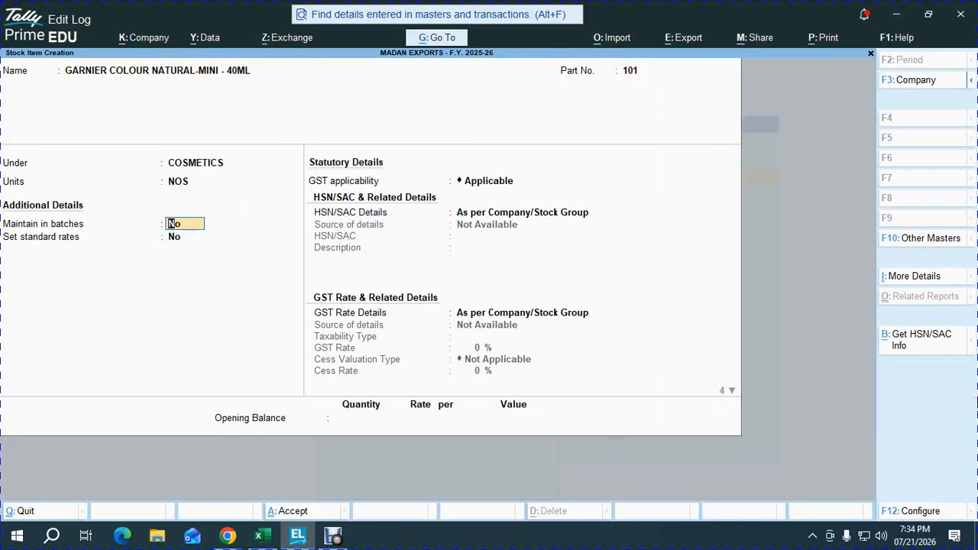
Step: Maintain the stock item in batches, with manufacturing date tracking and expiry dates enabled
type("Y")
key("Return")
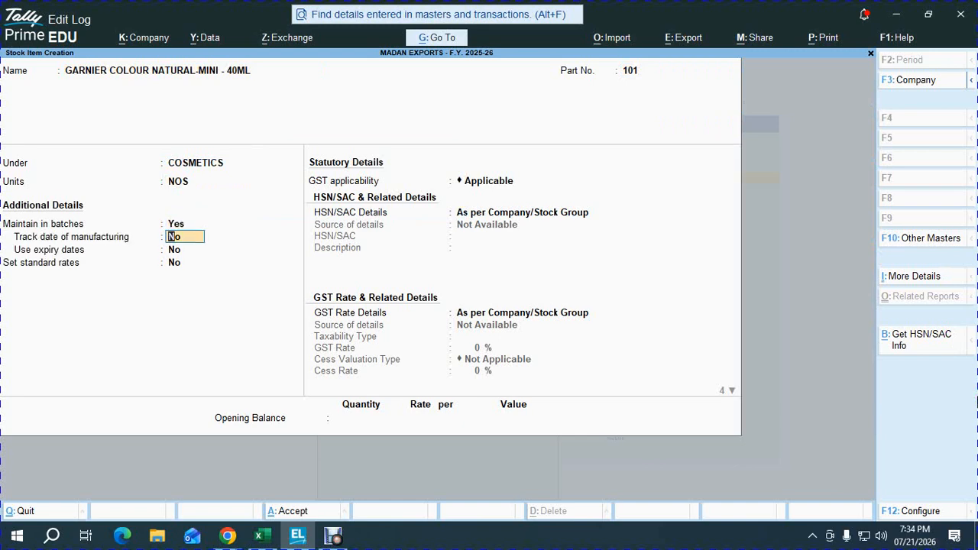
type("y")
key("Return")
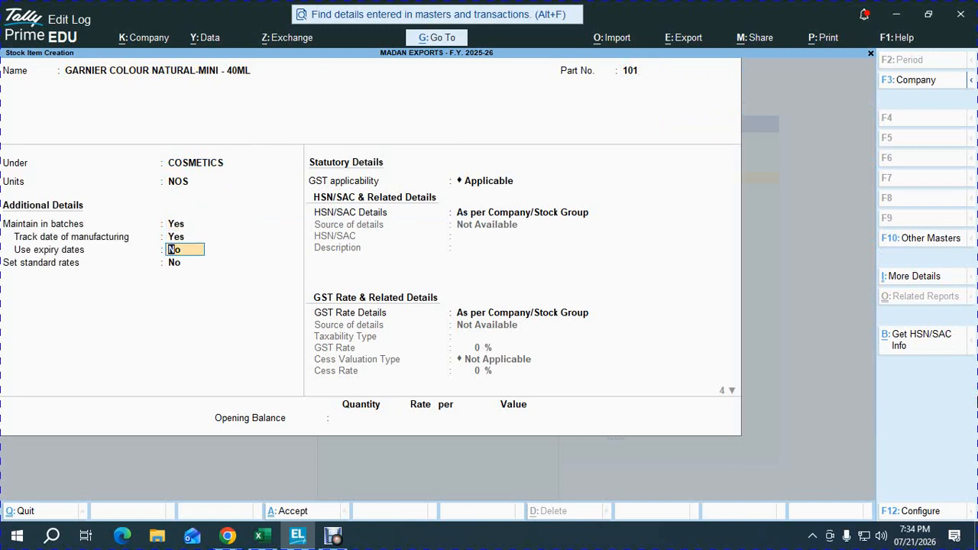
type("y")
key("Return")
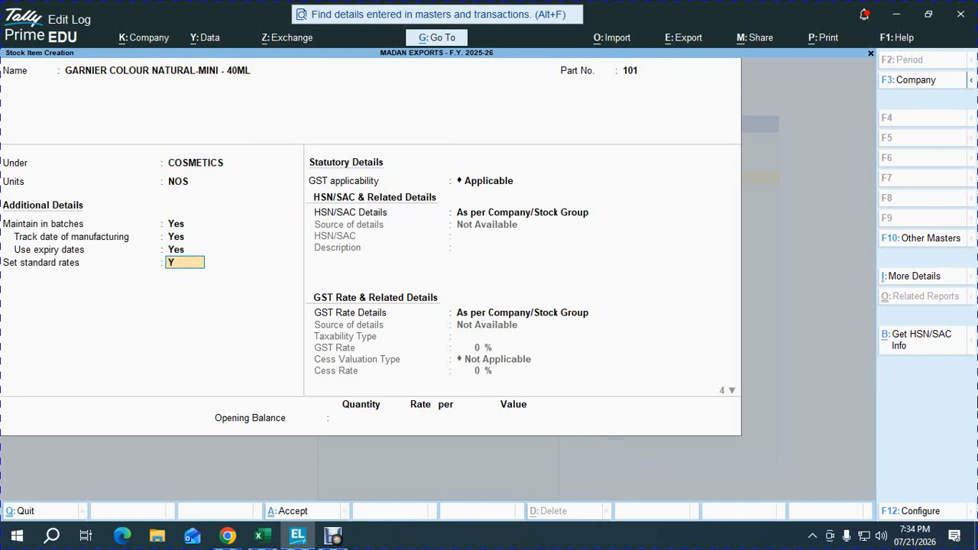
Step: Enable standard rates and set the item's standard cost from 1-Apr-25 to 13 per NOS, taken from the workbook, leaving the selling price blank
type("y")
key("Return")
key("Return")
key("alt+Tab")
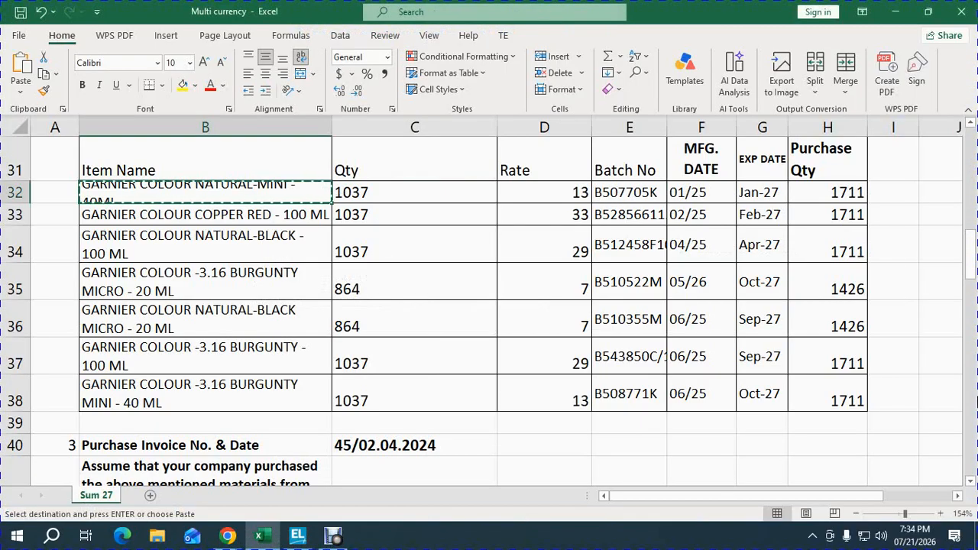
key("Right")
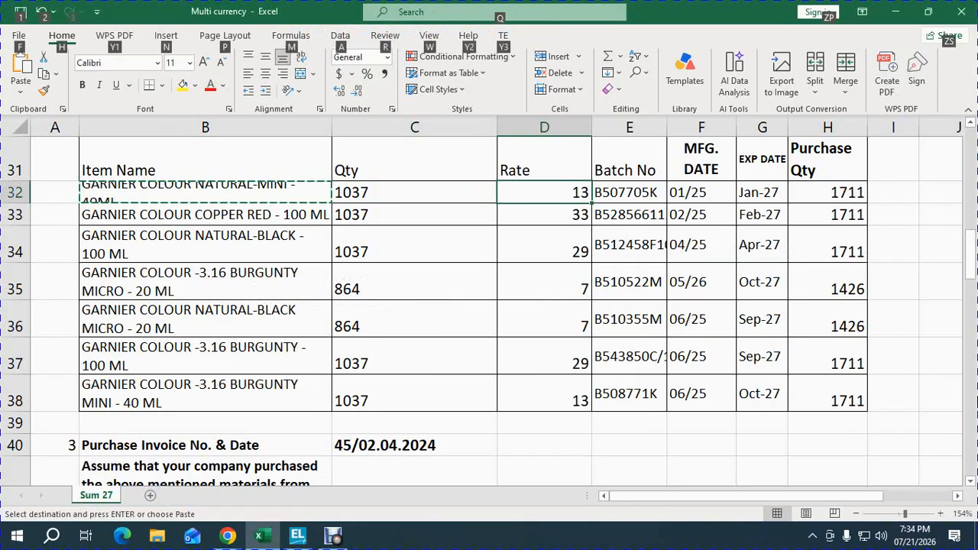
key("alt+Tab")
type("13")
key("Return")
key("Return")
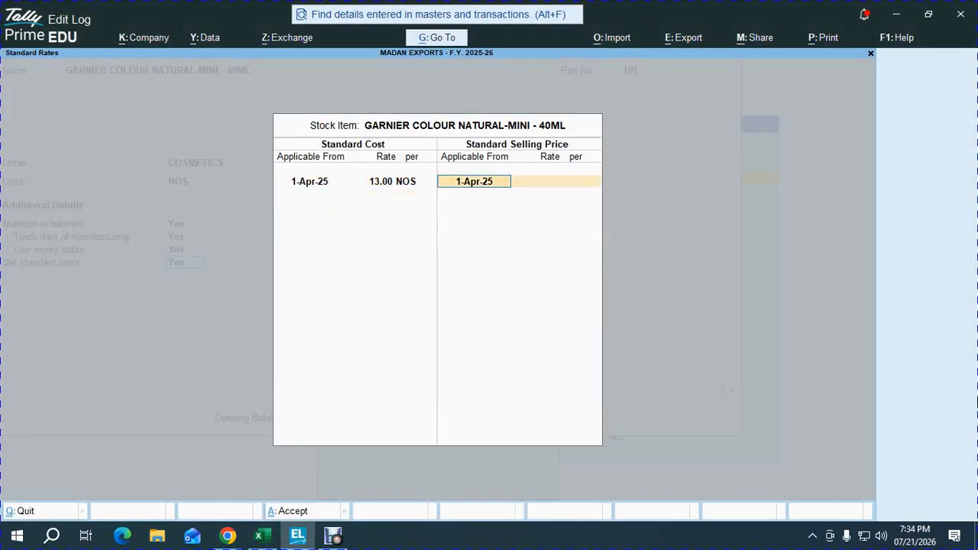
key("Return")
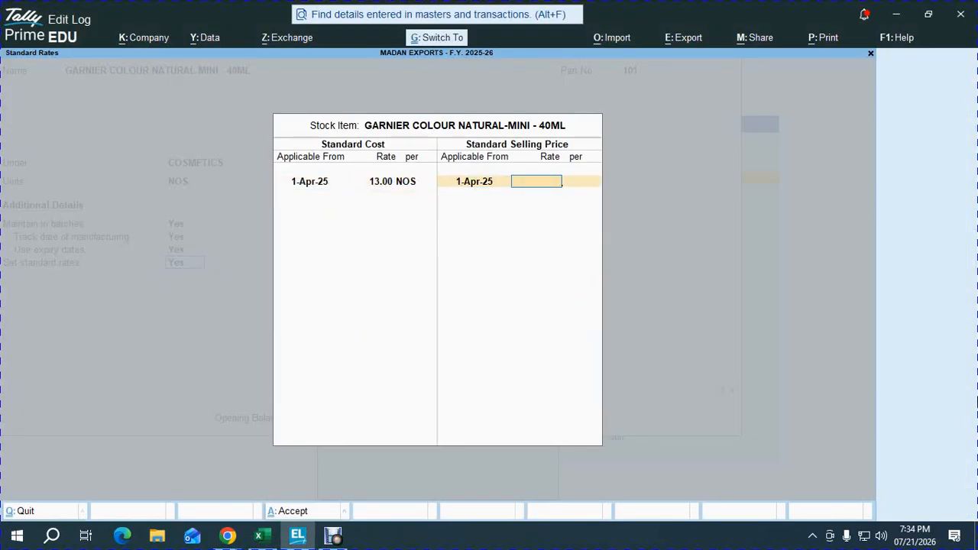
key("Return")
key("Return")
key("Return")
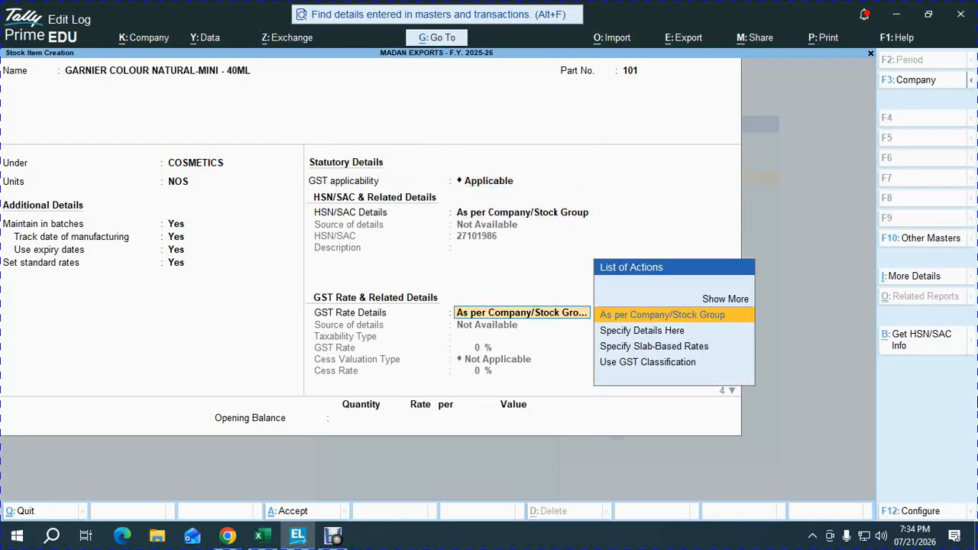
Step: Keep the GST rate details as per company/stock group and enter the workbook's opening quantity of 1037 NOS for the item
key("Return")
key("Return")
key("Return")
key("Return")
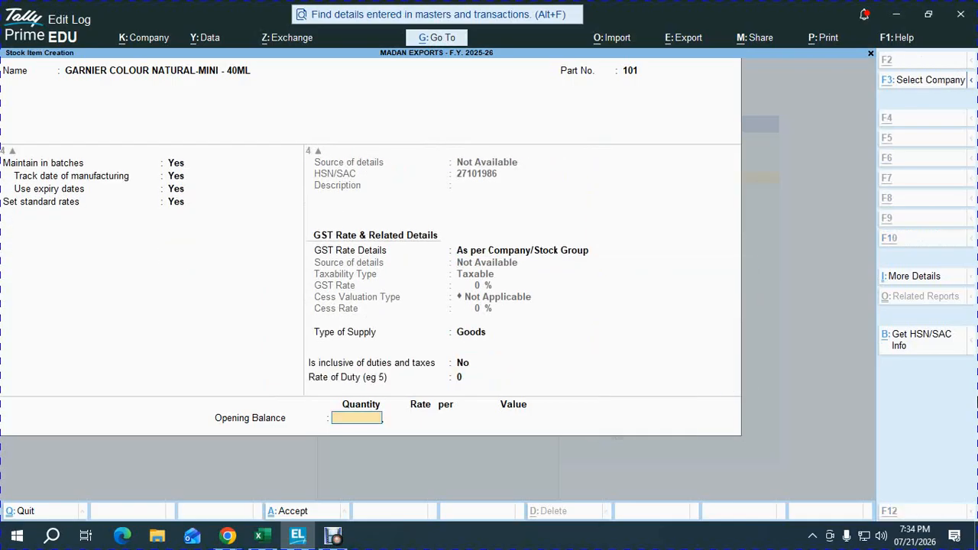
key("alt+Tab")
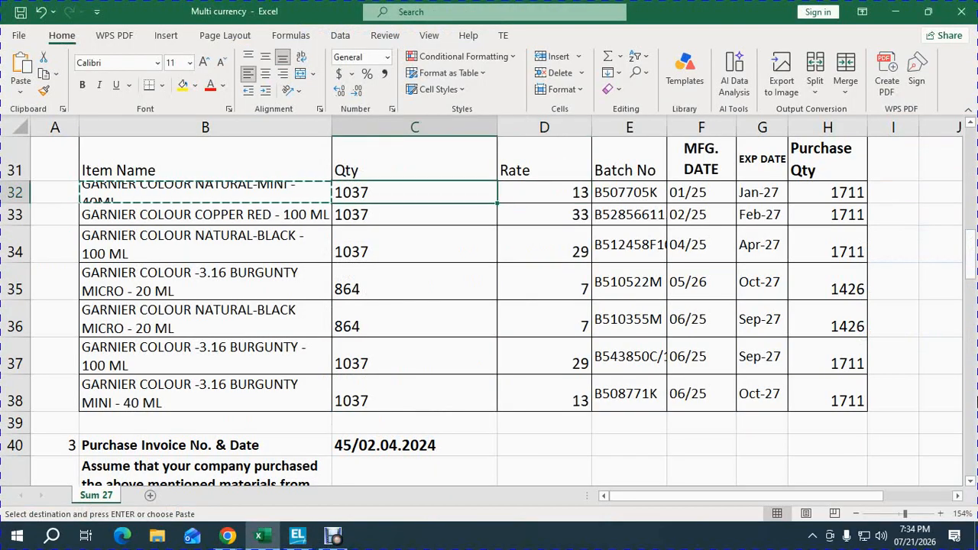
key("alt+Tab")
type("1037")
key("Return")
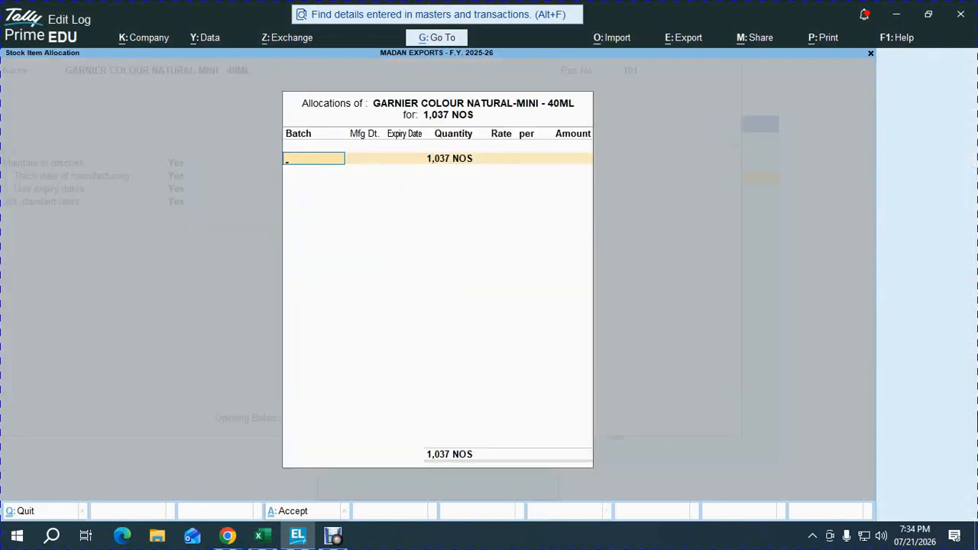
Step: Switch back to the Multi currency workbook in Excel and copy the NATURAL-MINI item's batch number B507705K
key("alt+Tab")
key("Right")
key("Right")
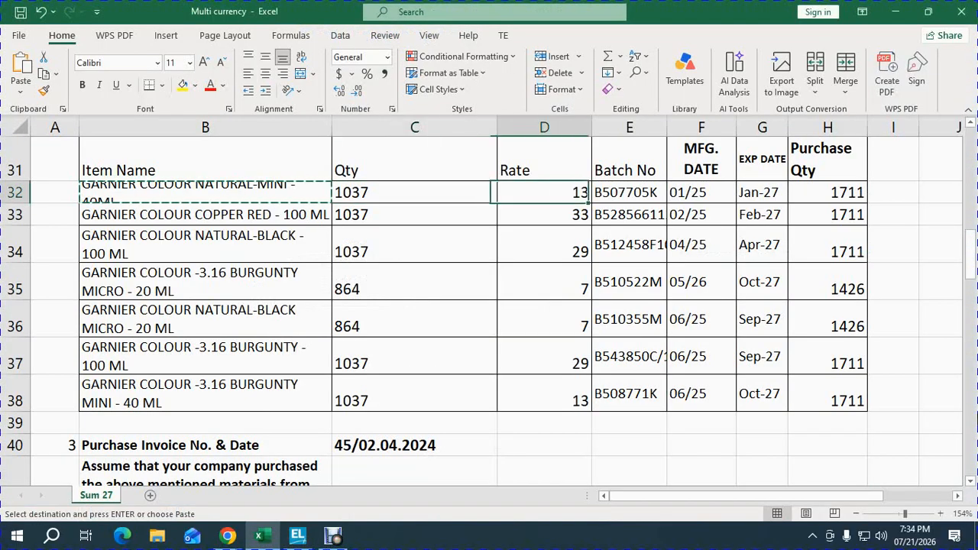
key("ctrl+c")
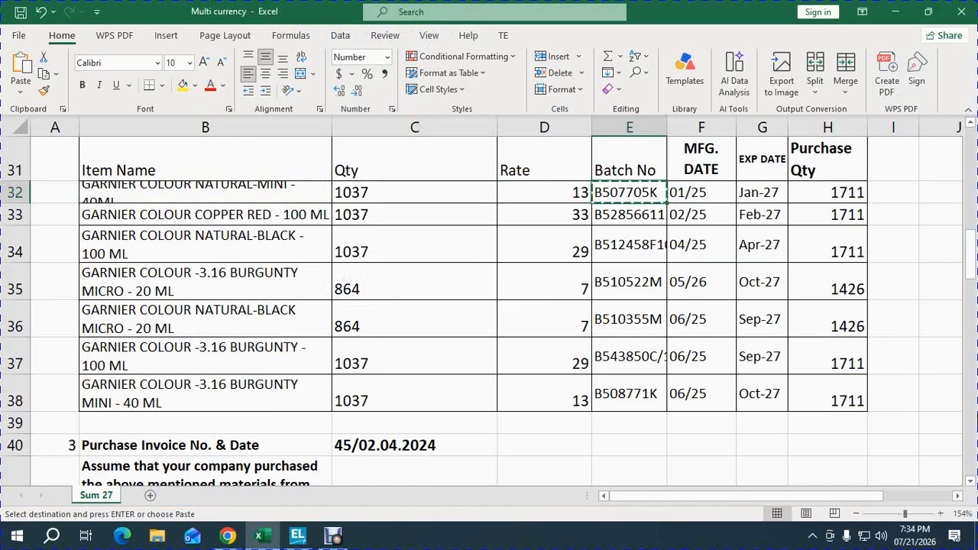
Step: Cancel the pending copy and change the manufacturing dates in F33 and F34 to 01/25, matching row 32
key("Right")
key("Right")
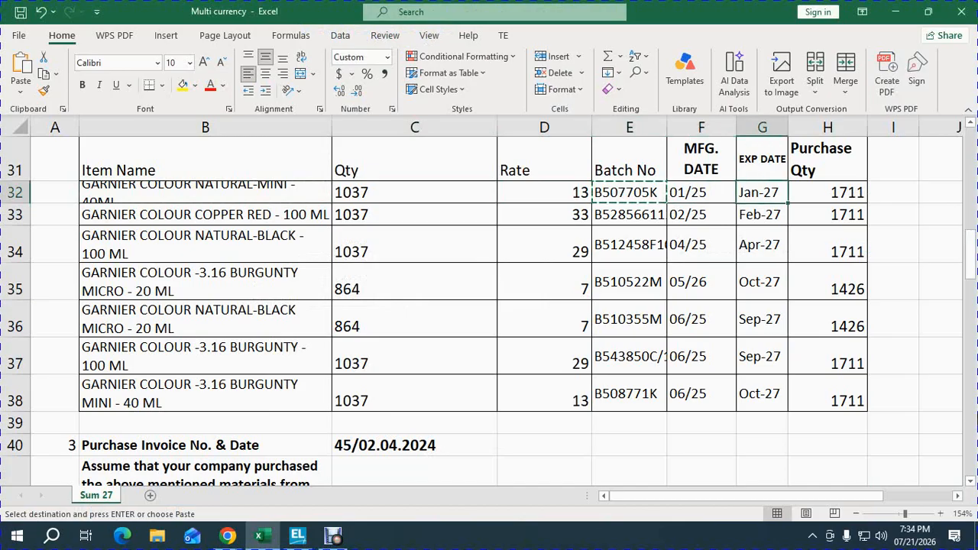
key("Left")
key("Escape")
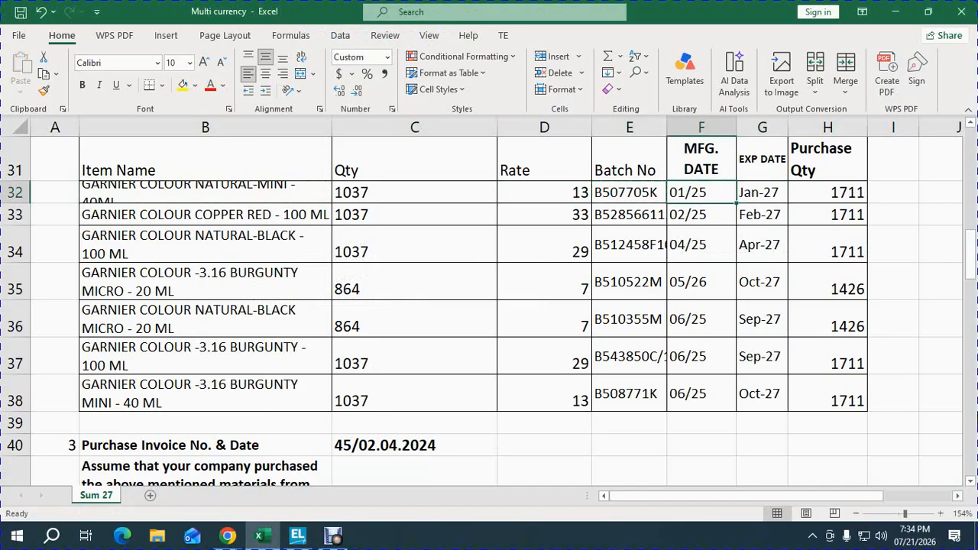
key("Down")
key("Down")
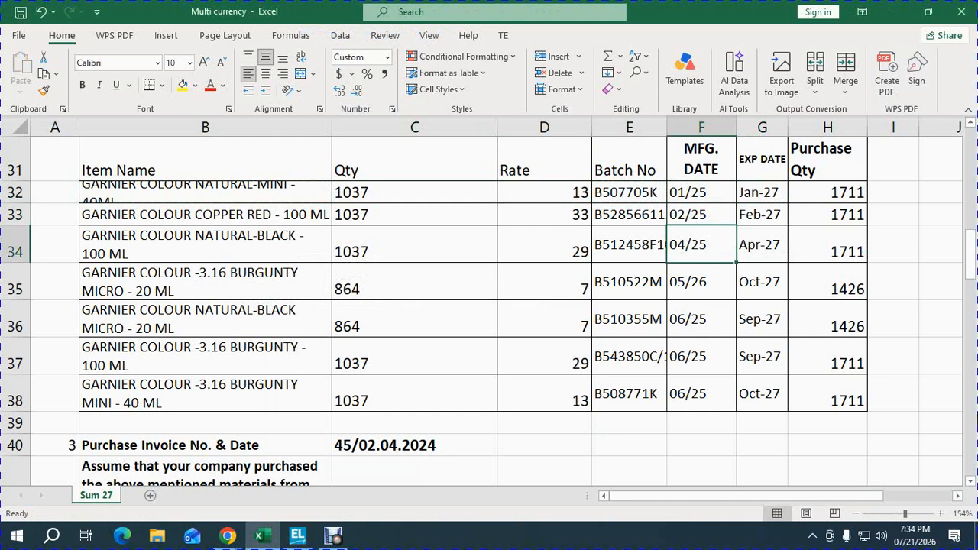
key("Up")
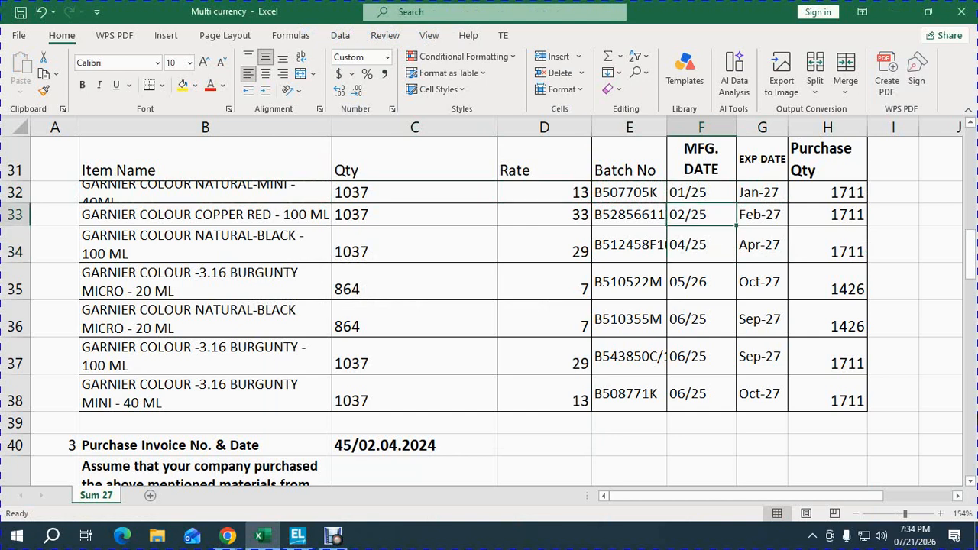
key("Down")
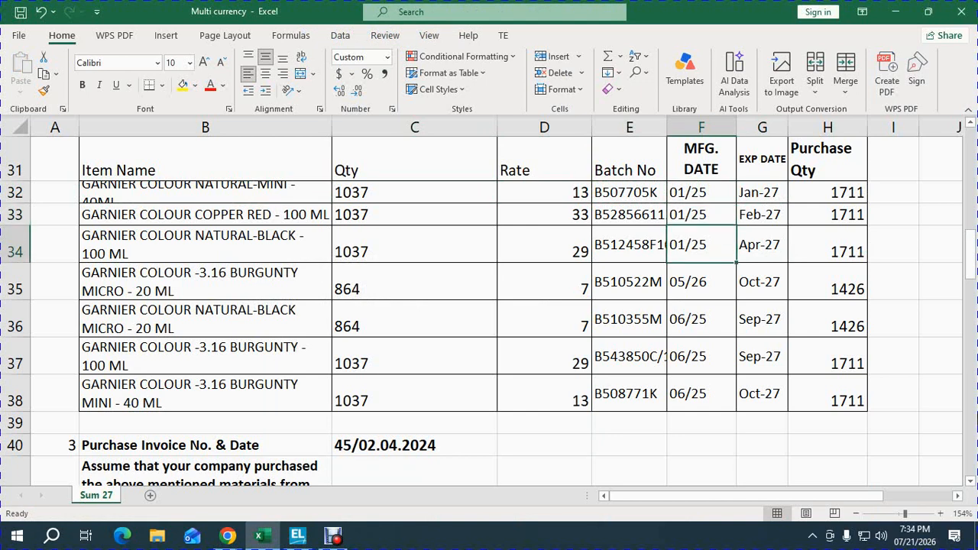
Step: Set the manufacturing dates of both 20 ML micro items in F35 and F36 to 02/25
key("Down")
type("0")
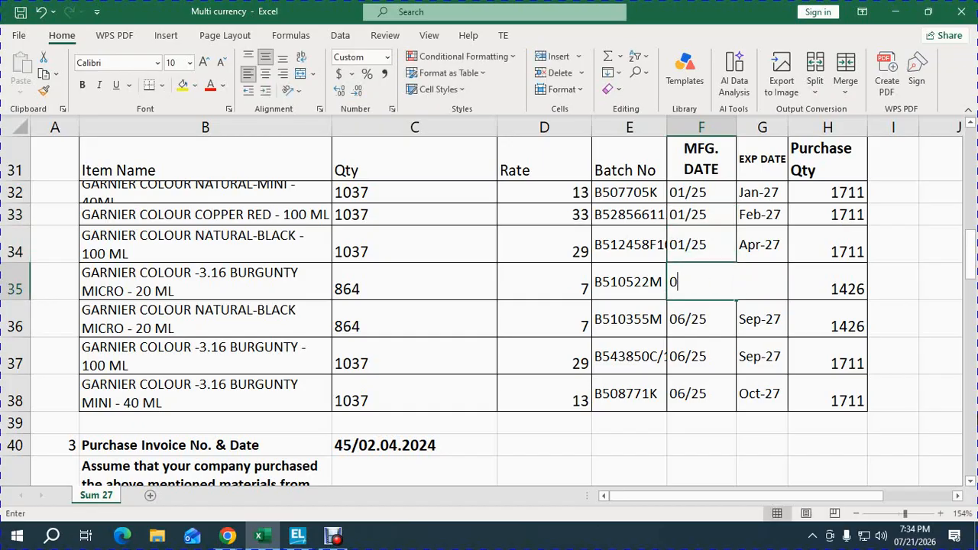
type("2/26")
key("Return")
type("0")
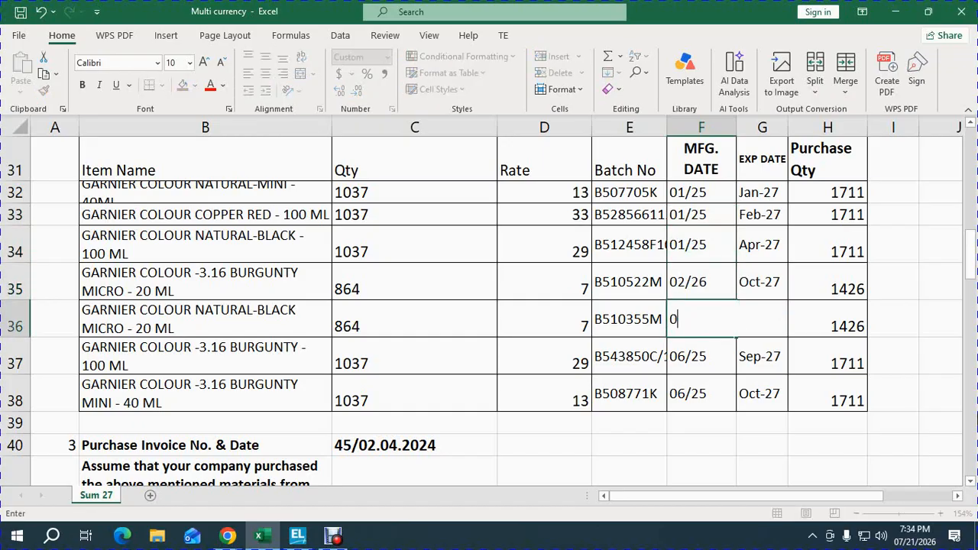
type("1")
key("Up")
key("Up")
key("Down")
key("F2")
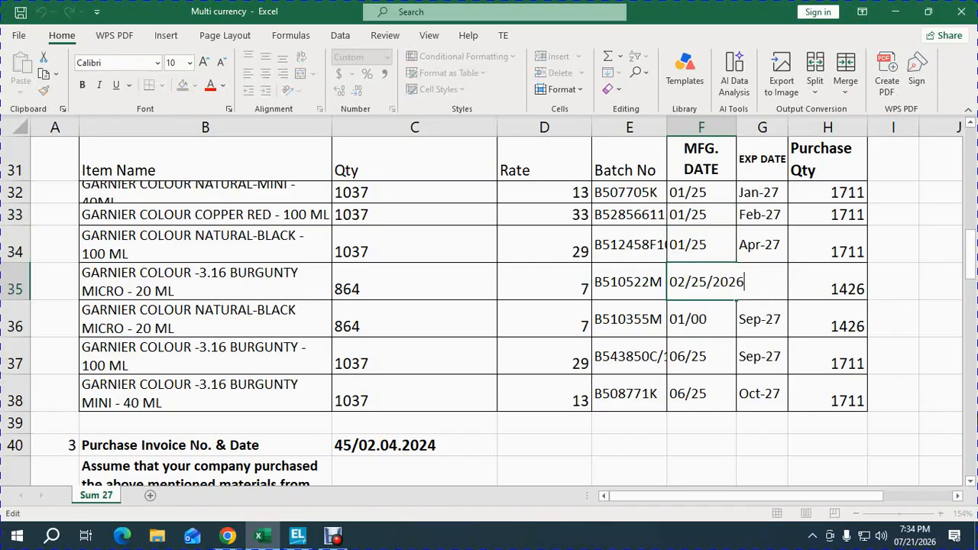
key("BackSpace")
type("5")
key("Return")
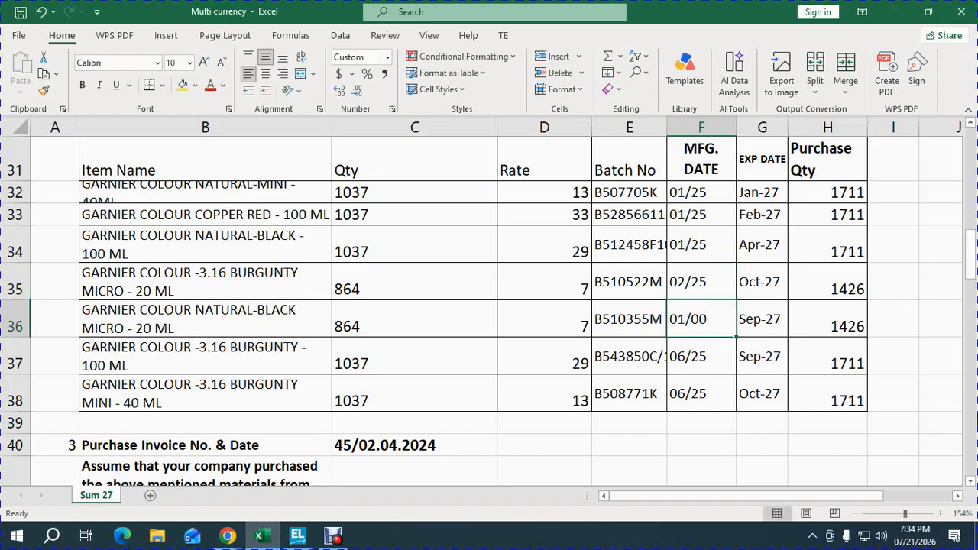
key("ctrl+d")
Step: Set the manufacturing dates of the last two BURGUNTY items in F37 and F38 to 03/25
key("Down")
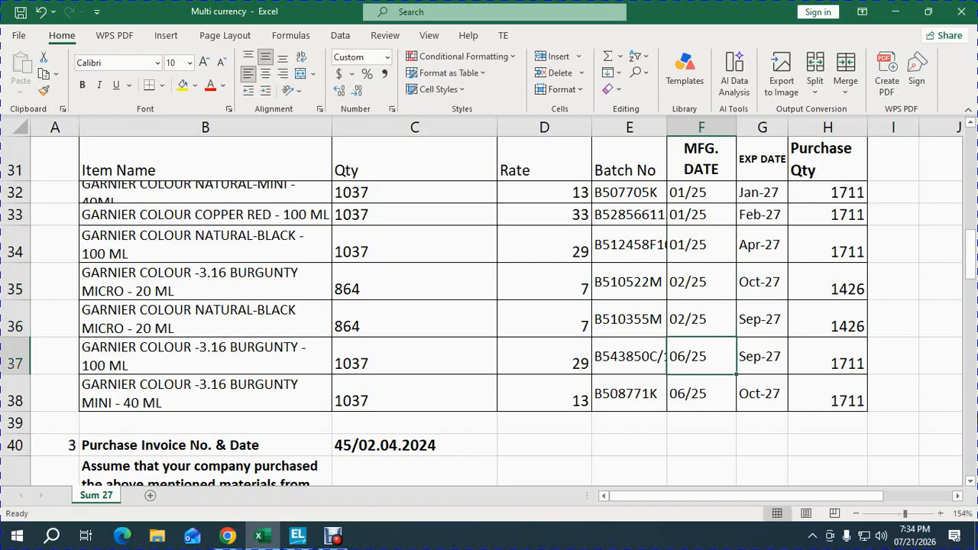
type("03/2")
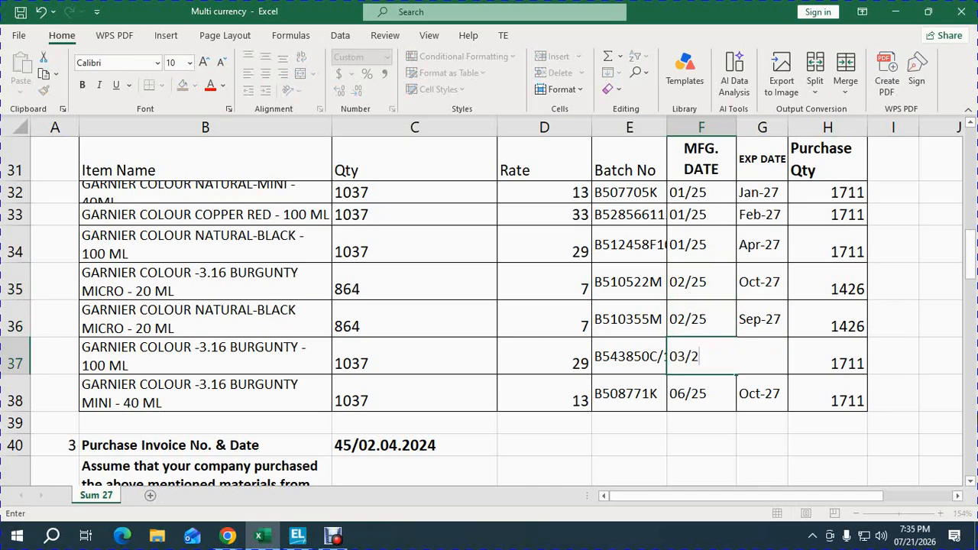
type("025")
key("Return")
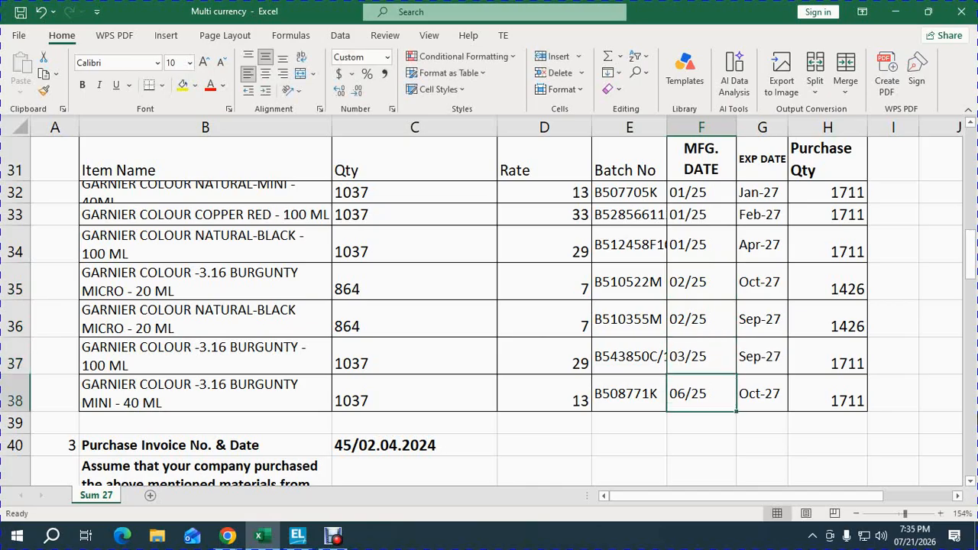
key("ctrl+d")
Step: Review the revised entries in the manufacturing date column of the item table
key("Up")
key("Up")
key("Up")
key("Up")
key("Up")
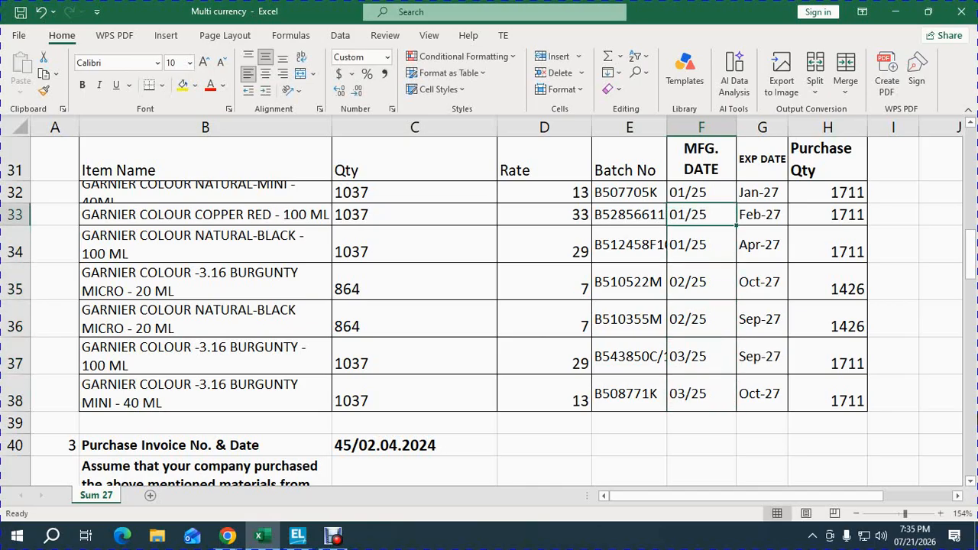
key("Up")
key("Down")
key("Down")
key("Down")
key("Down")
key("Down")
key("Down")
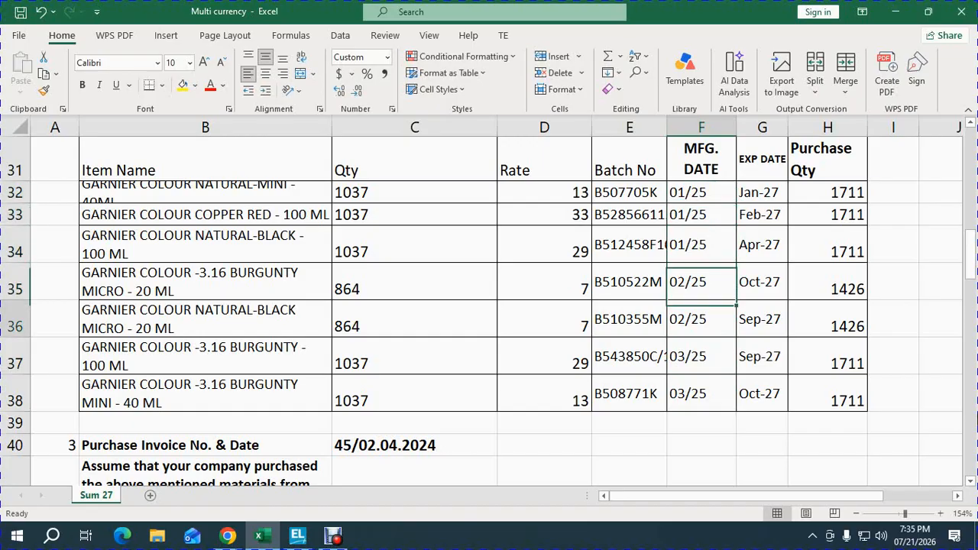
key("Down")
Step: Copy batch number B507705K from E32 for the item's batch allocation
key("Up")
key("Up")
key("Up")
key("Up")
key("Up")
key("Up")
key("Up")
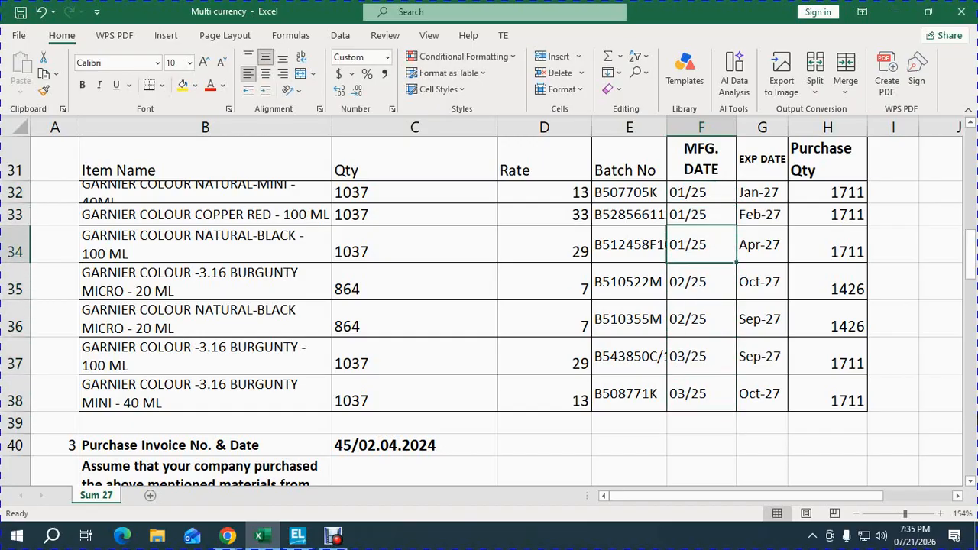
key("Left")
key("ctrl+c")
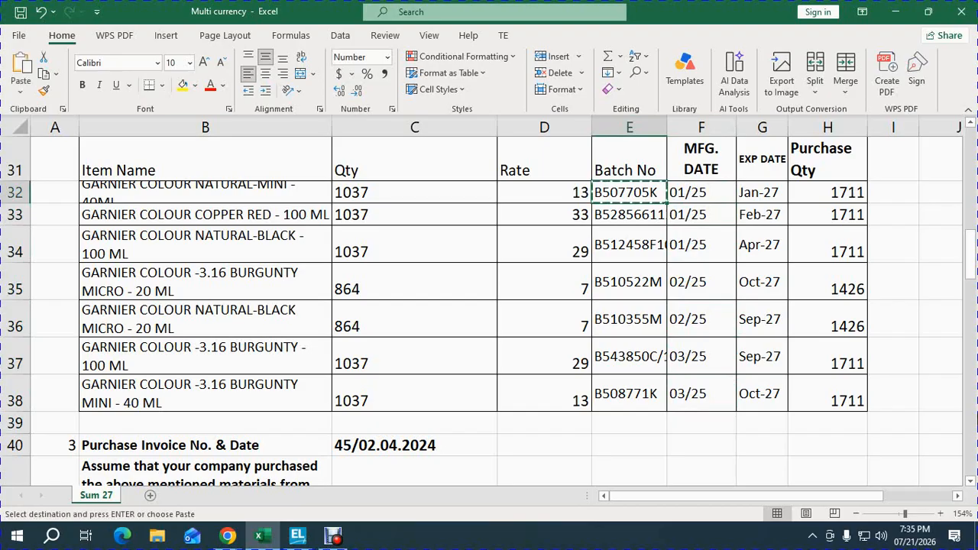
Step: Switch to TallyPrime and enter batch B507705K in the GARNIER COLOUR NATURAL-MINI - 40ML allocation
key("alt")
key("alt+Tab")
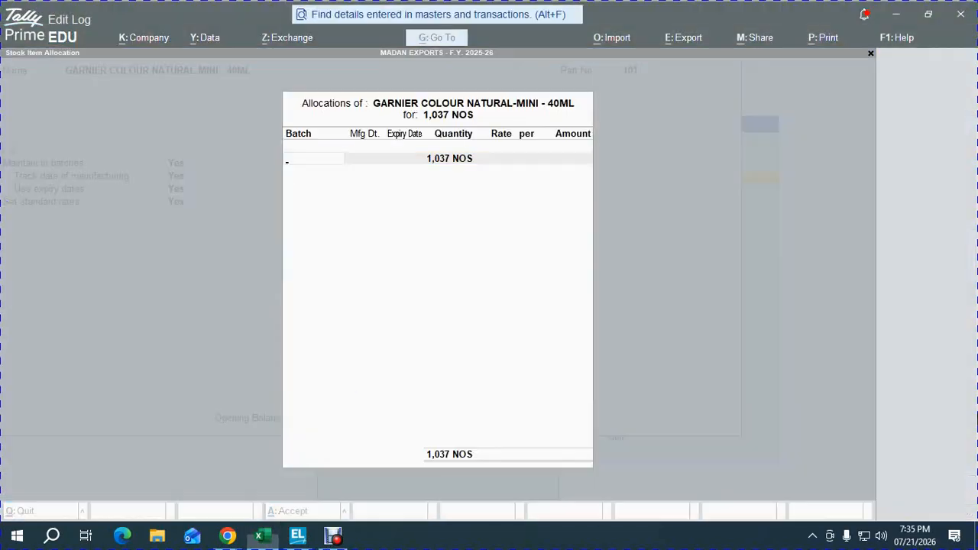
key("ctrl+v")
key("Return")
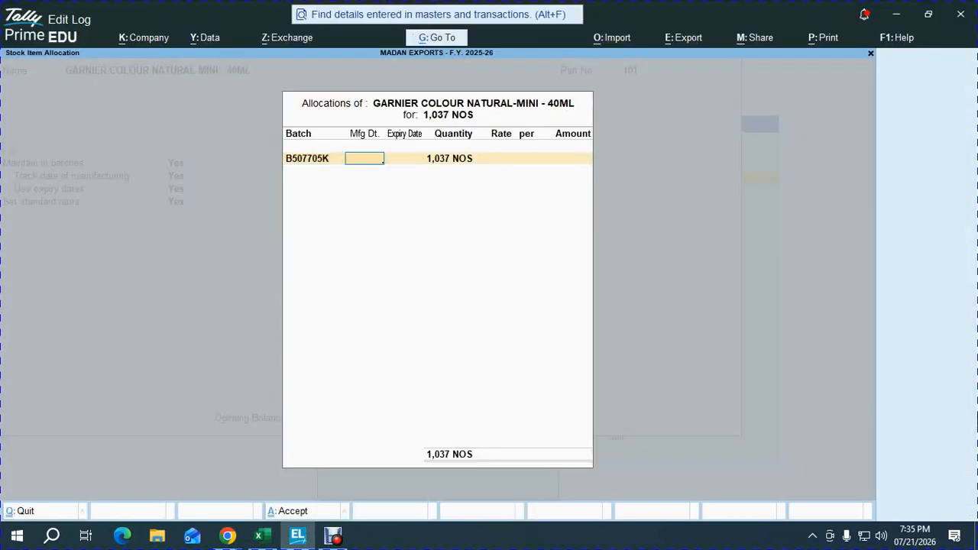
key("alt+Tab")
key("Right")
key("alt")
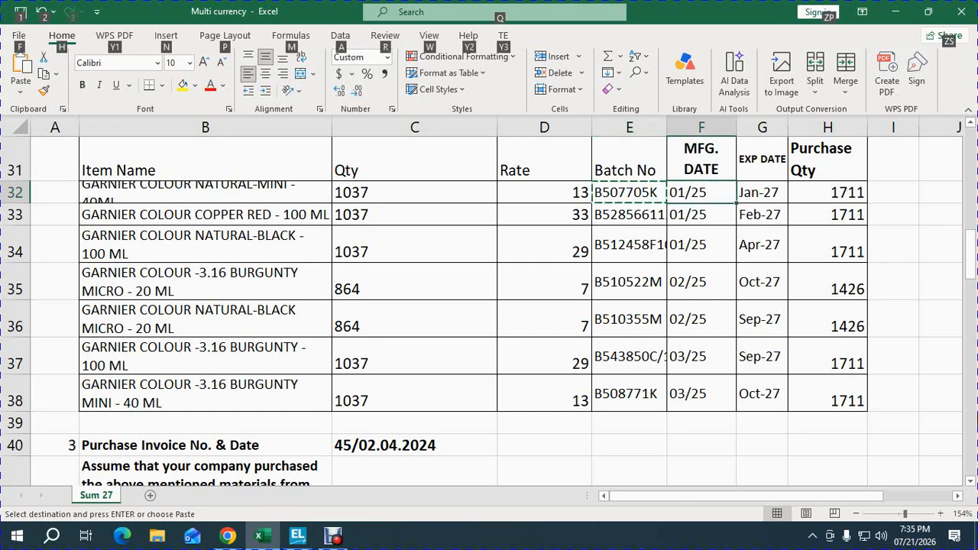
key("alt+Tab")
type("1.25")
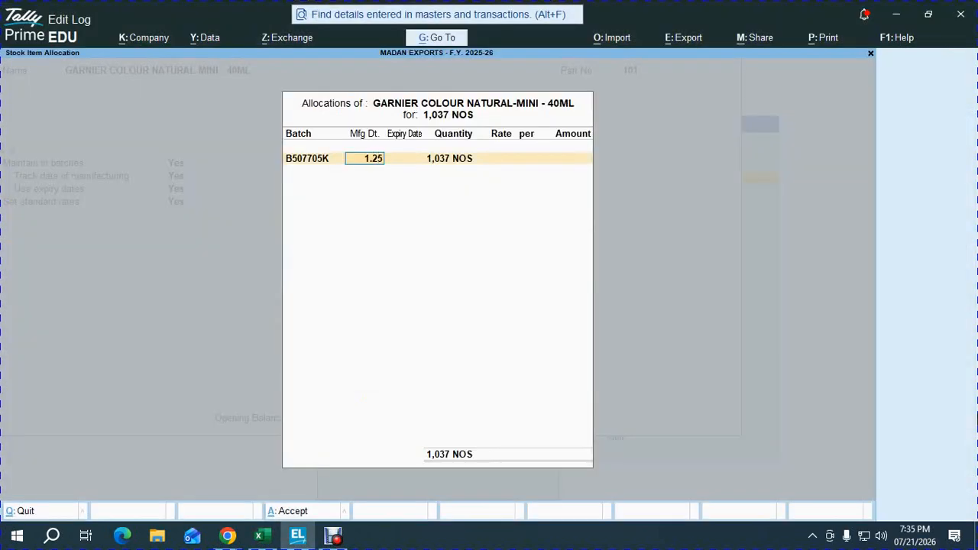
key("BackSpace")
key("BackSpace")
key("BackSpace")
key("BackSpace")
key("alt+Tab")
key("alt+Tab")
key("alt+Tab")
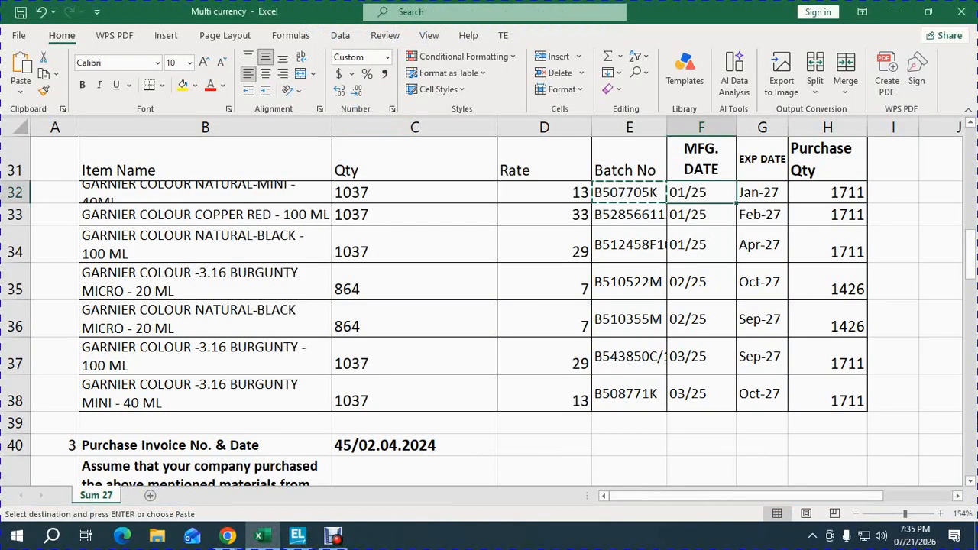
key("alt+Tab")
key("alt+Tab")
key("Right")
key("Left")
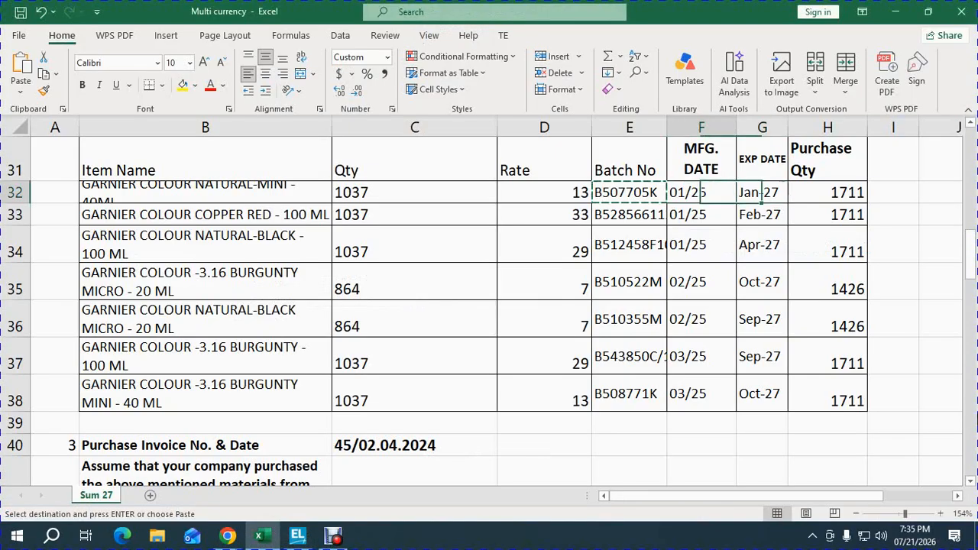
key("alt+Tab")
type("01/25")
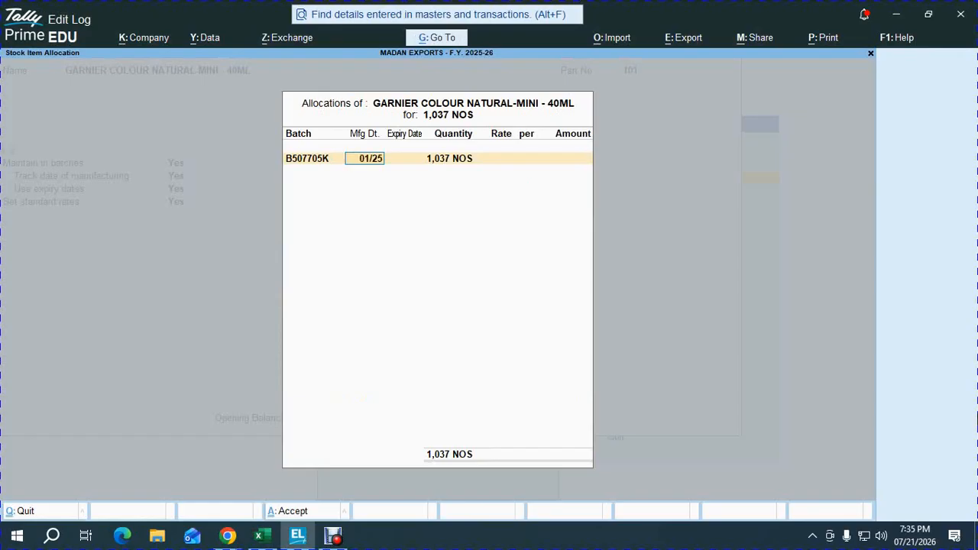
key("BackSpace")
key("BackSpace")
key("BackSpace")
key("BackSpace")
key("BackSpace")
Step: Set the manufacturing date of batch B507705K to 1.1.25 and its expiry date to 1.1.27
type("1..1.25")
key("Return")
key("alt+Tab")
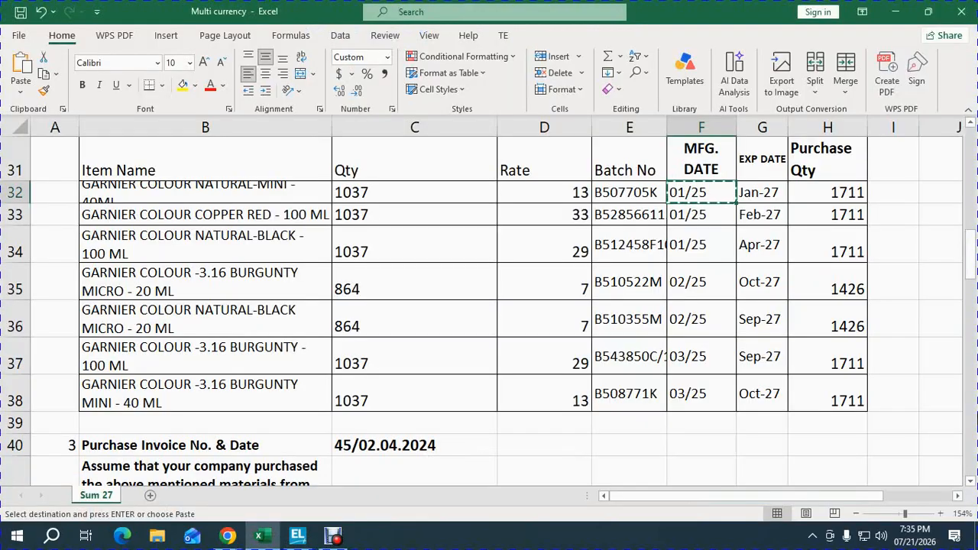
key("alt+Tab")
type("1.1.27")
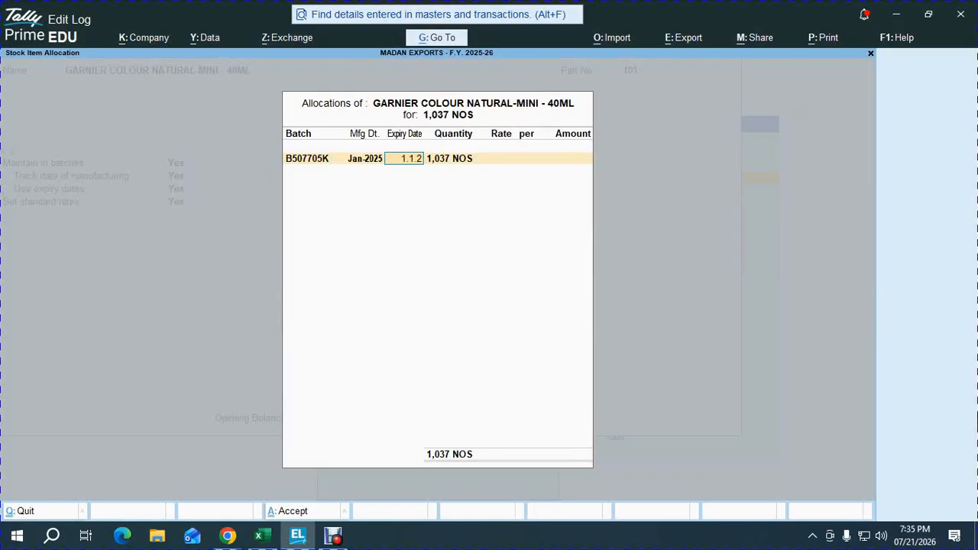
key("Return")
Step: Complete the batch allocation of 1,037 NOS at a rate of 13.00 and save the stock item
key("Return")
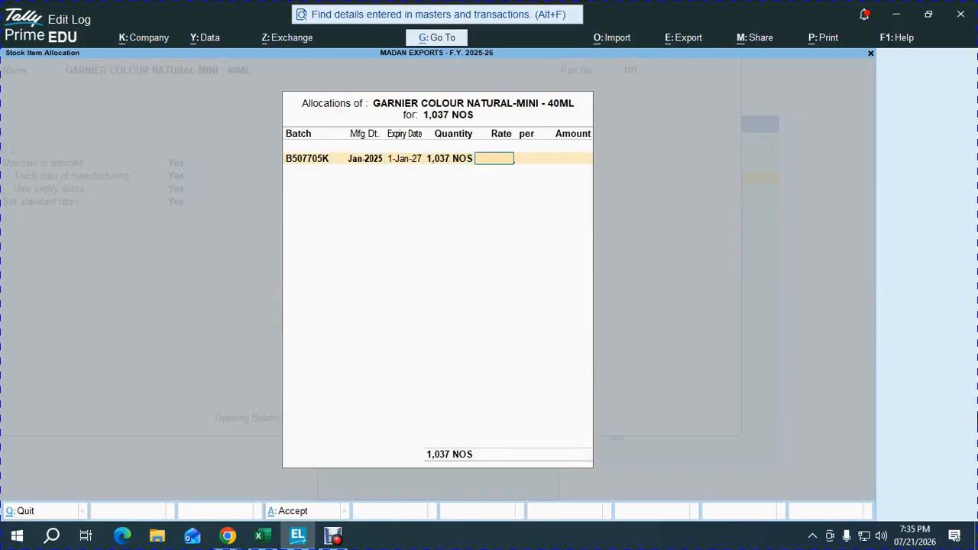
key("Return")
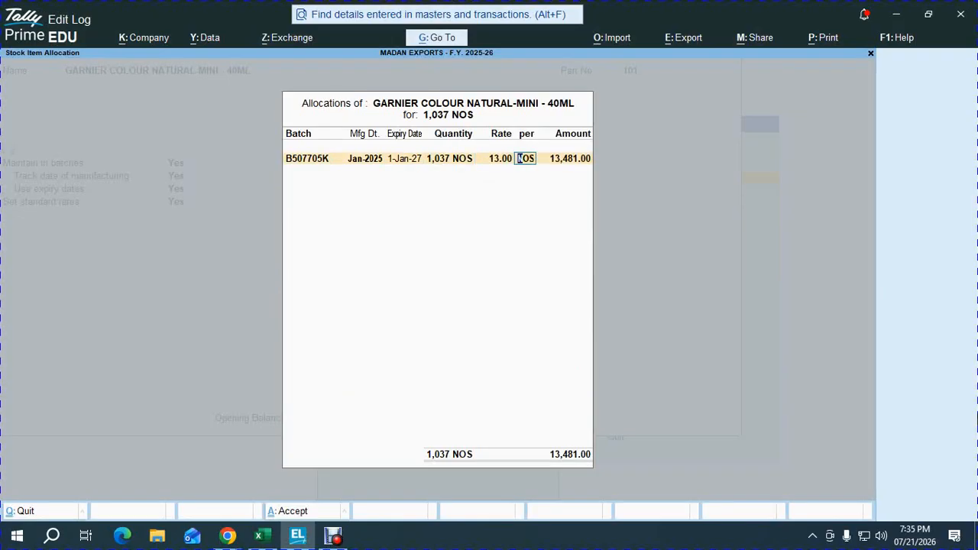
key("Return")
key("Return")
key("Return")
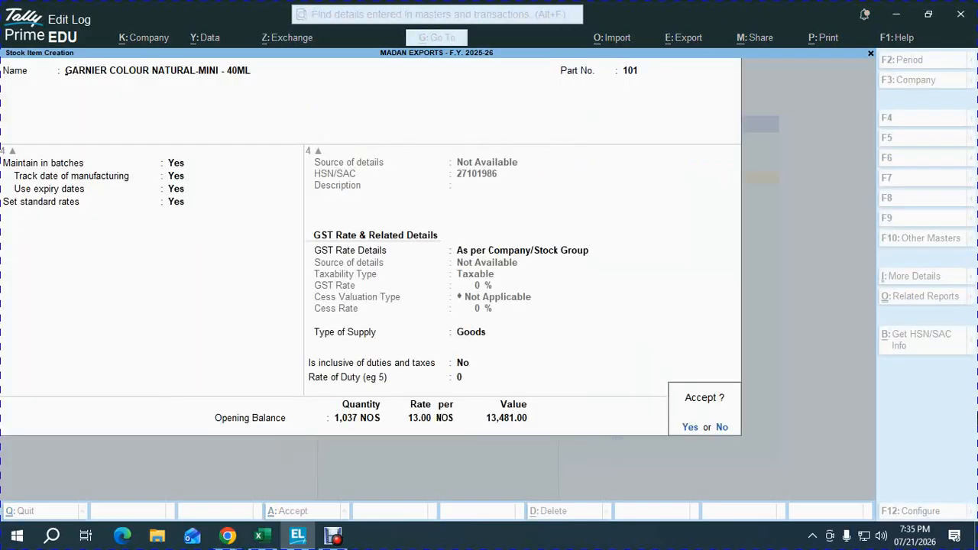
key("Return")
Step: Copy the item name GARNIER COLOUR COPPER RED - 100 ML from workbook cell B33 into a new stock item in TallyPrime
key("alt+Tab")
key("Down")
key("Left")
key("Left")
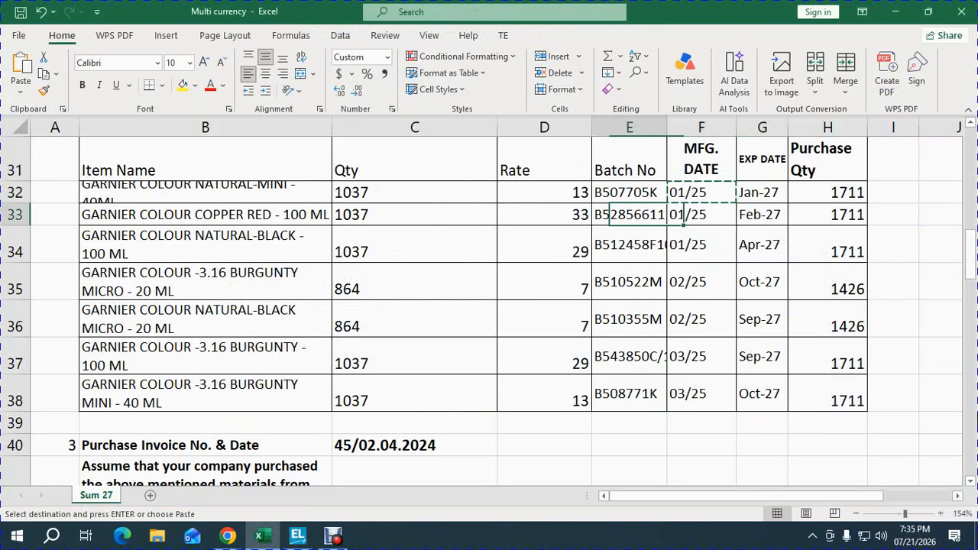
key("Left")
key("Left")
key("Left")
key("ctrl+c")
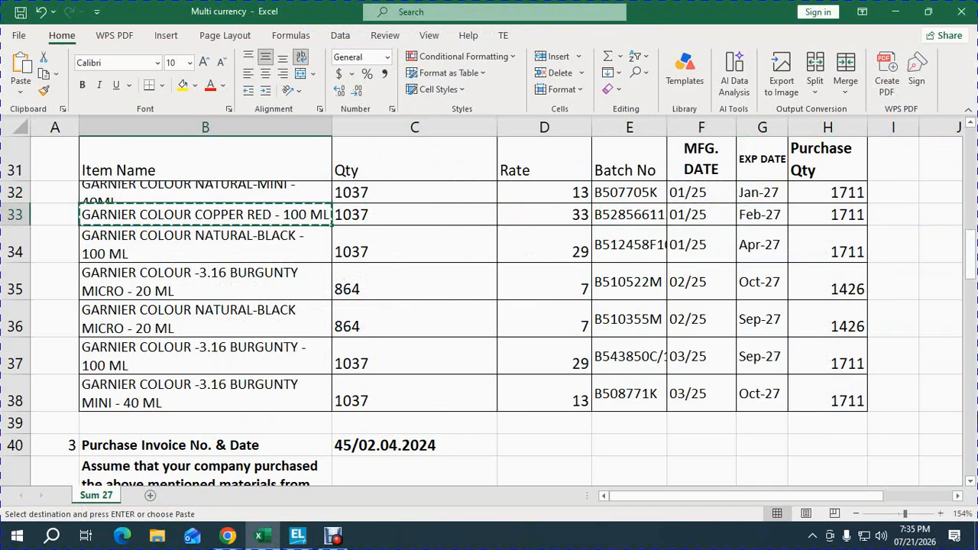
key("alt+Tab")
key("ctrl+alt+v")
key("Return")
Step: Give the Copper Red item part number 102, place it under COSMETICS and set its units to NOS
type("1")
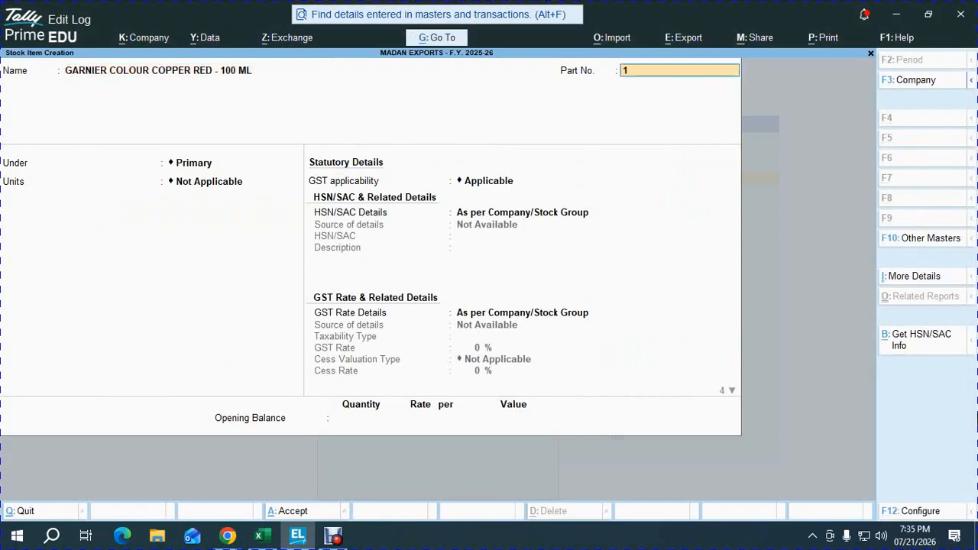
type("02")
key("Return")
key("Down")
key("Return")
key("Down")
Step: Enable batches, manufacturing date tracking, expiry dates and standard rates for the Copper Red item
key("Return")
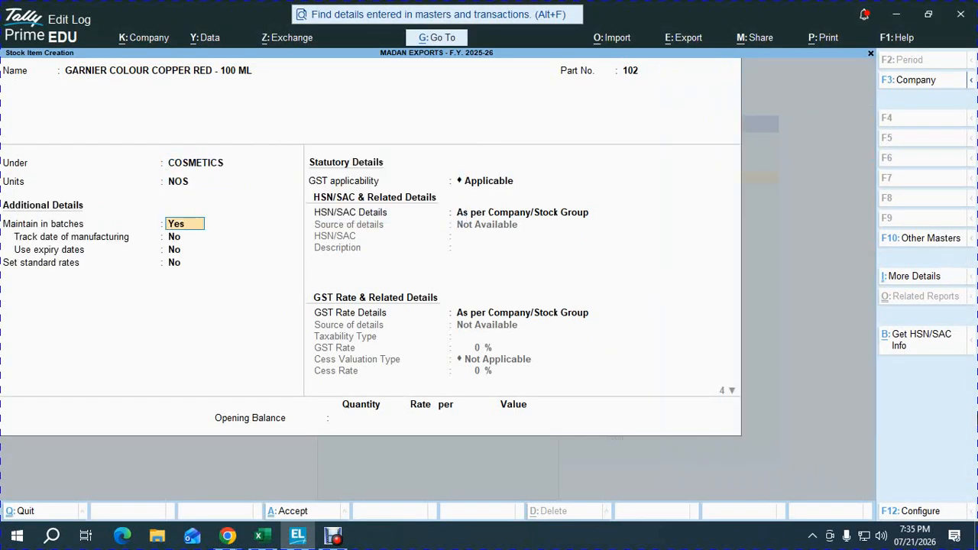
key("Return")
key("Return")
key("Up")
key("y")
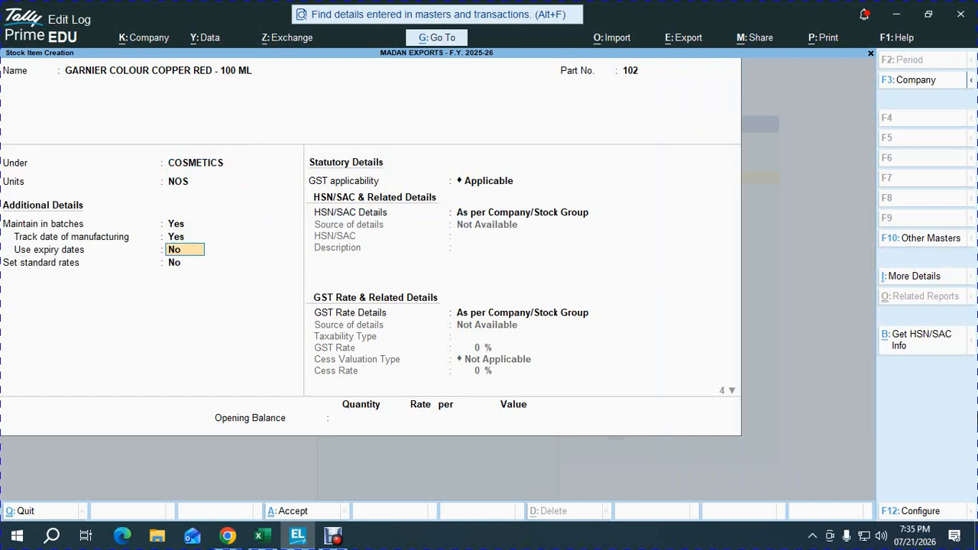
key("Return")
key("y")
key("Return")
key("Return")
Step: Highlight workbook row 33 for reference and complete the Copper Red item's standard rates applicable from 1-Apr-25
key("alt+Tab")
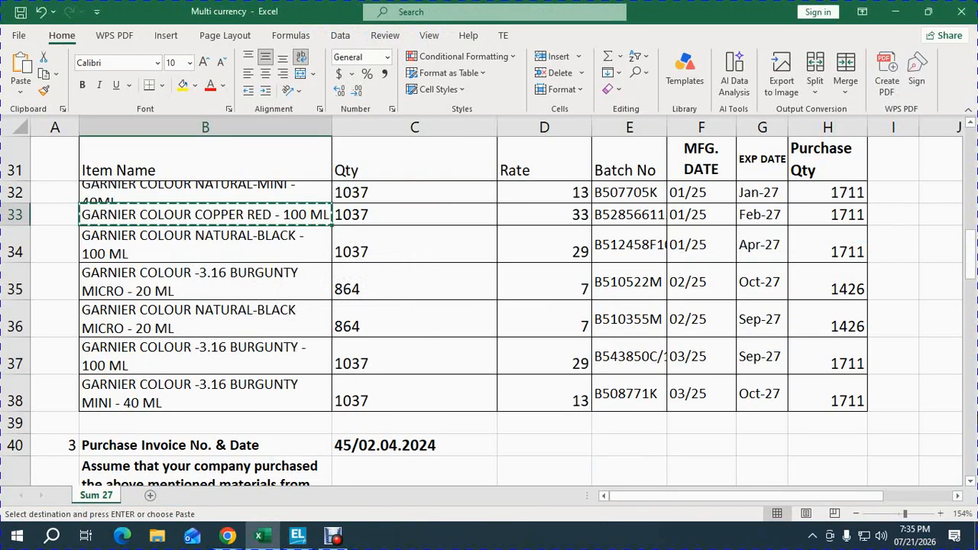
key("shift+space")
key("alt+Tab")
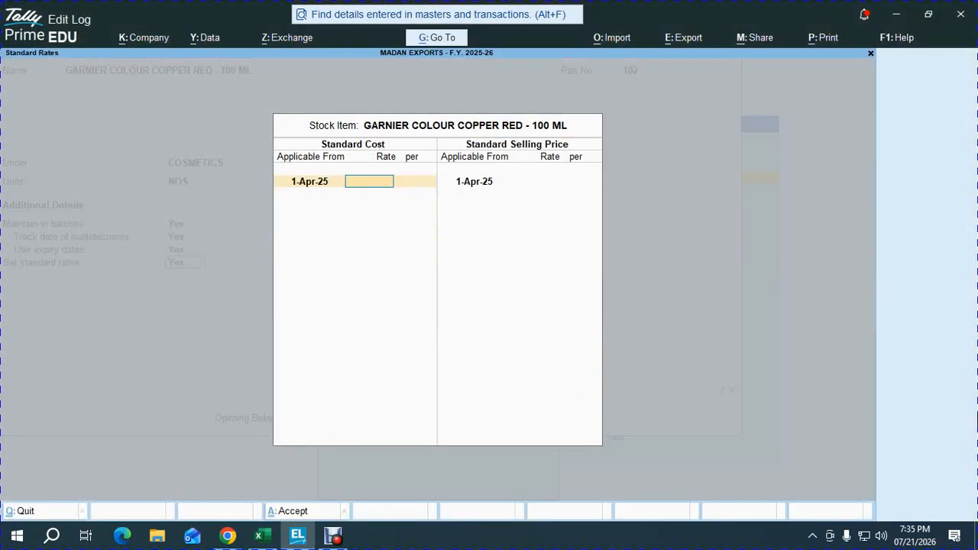
key("Return")
Step: Keep the Copper Red item's GST details as per company/stock group and set its opening quantity to 1,037 NOS
key("Return")
key("Return")
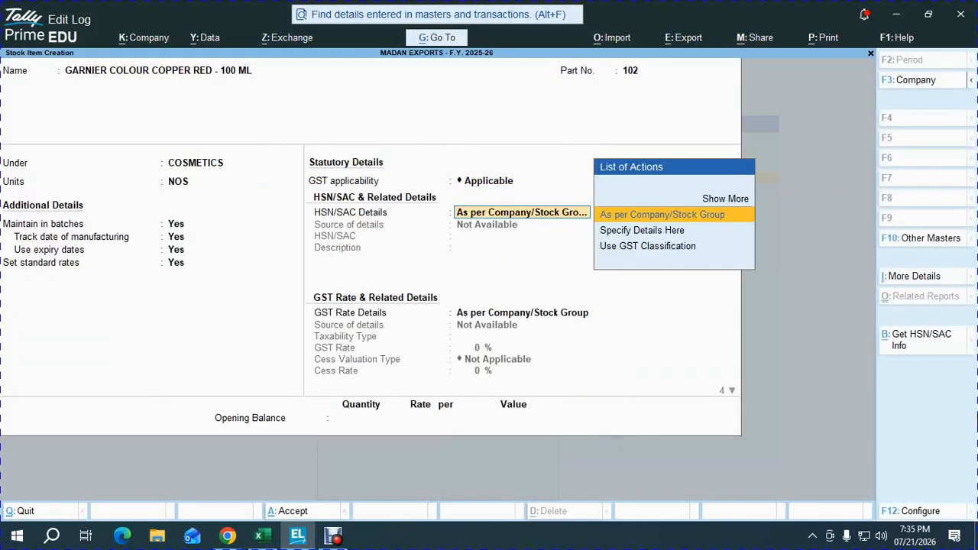
key("Return")
key("Return")
key("Return")
key("Return")
key("alt+Tab")
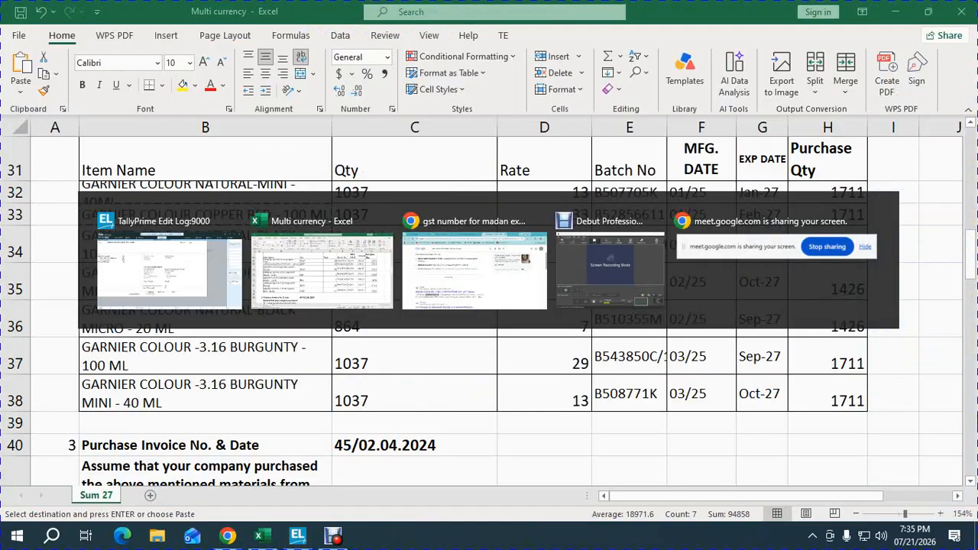
key("alt+Tab")
type("1,037")
key("Return")
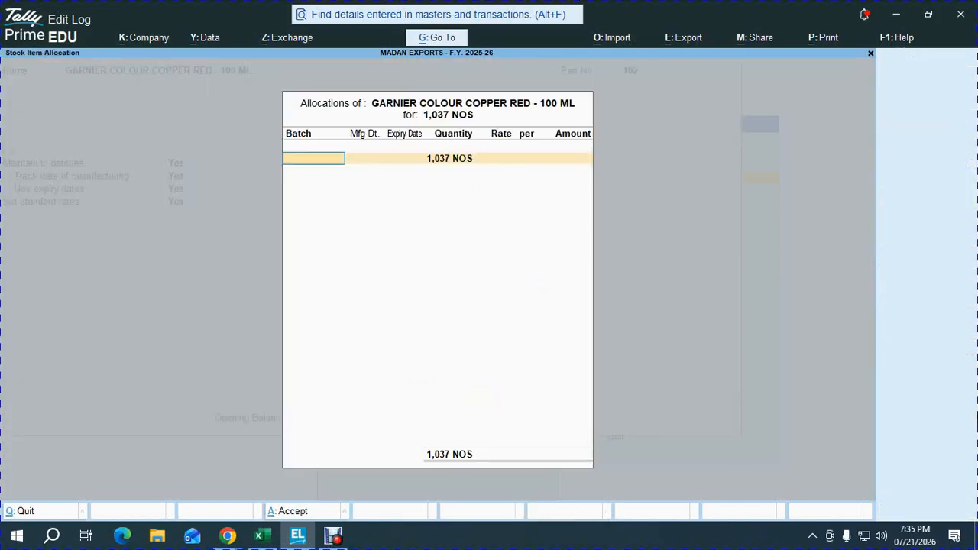
Step: Copy batch number B528566112 from workbook cell E33 into the Copper Red item's batch allocation
key("alt+Tab")
key("Right")
key("Right")
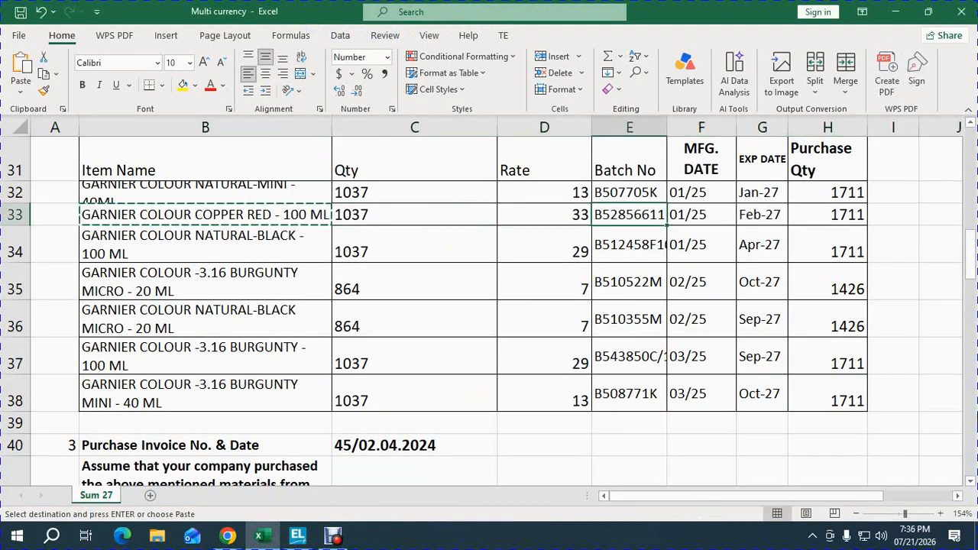
key("ctrl+c")
key("alt+Tab")
key("ctrl+v")
key("Return")
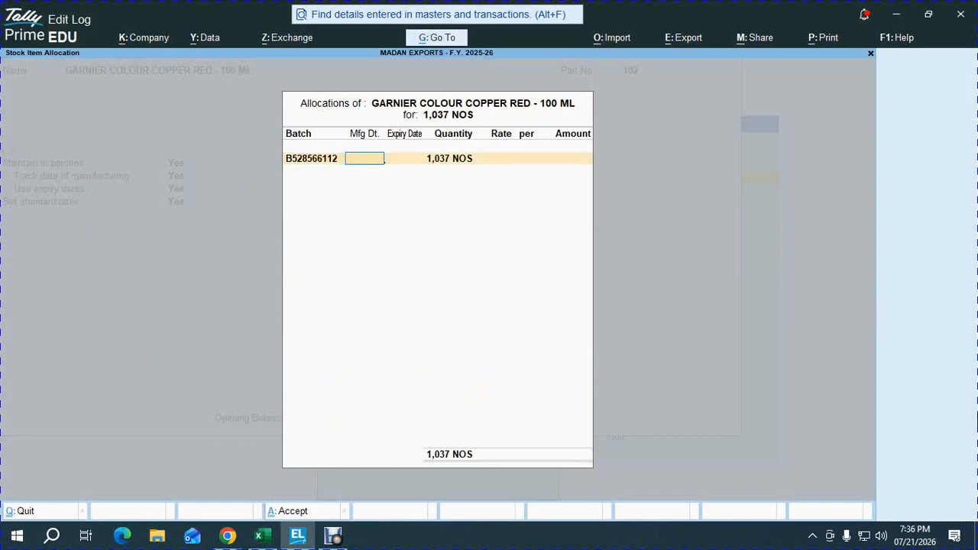
Step: Set the manufacturing date of batch B528566112 to 1.1.25 and its expiry date to 1.2.27
type("1.1.25")
key("Return")
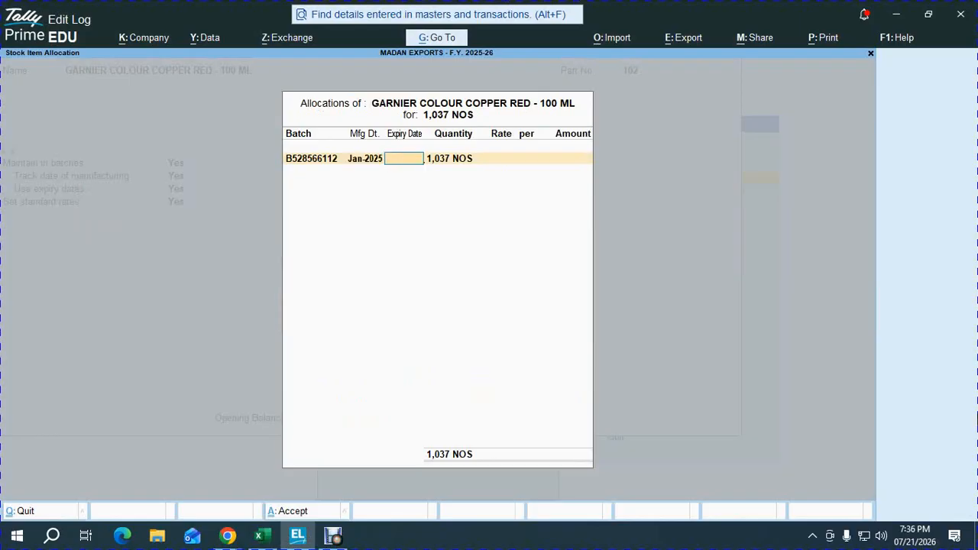
key("alt+Tab")
key("alt+Tab")
type("1.2.27")
key("Return")
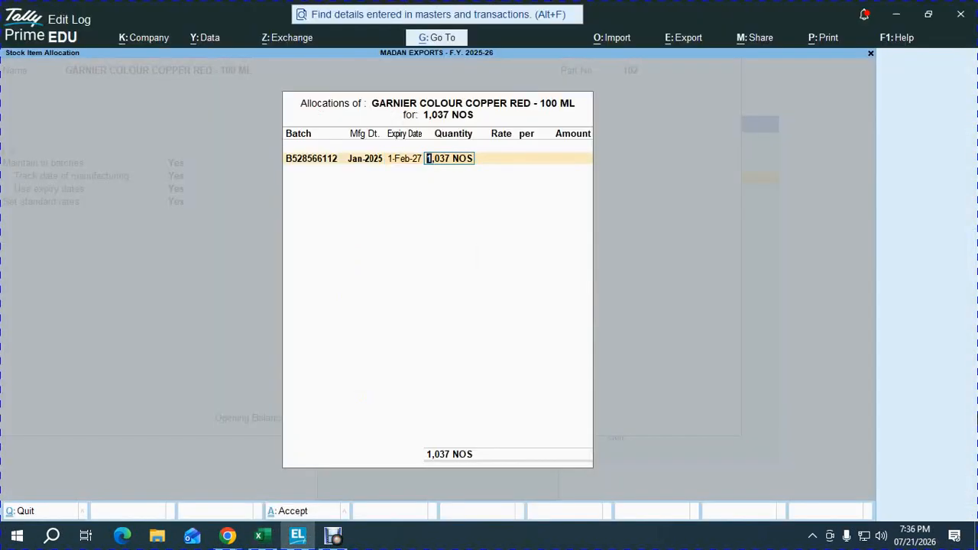
Step: Set the Copper Red batch rate to 33 as in the workbook and save the stock item
key("Return")
key("alt+Tab")
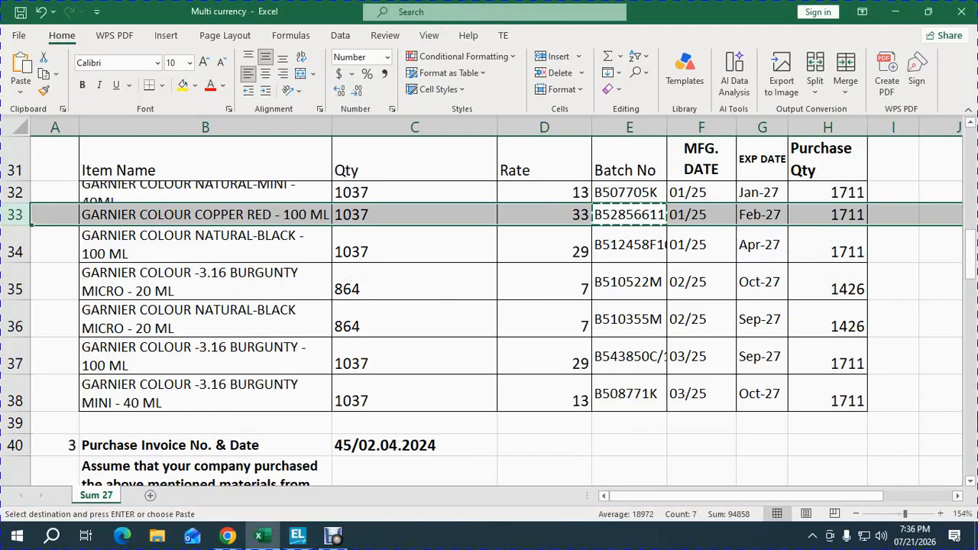
key("alt+Tab")
type("33")
key("Return")
key("alt+Tab")
key("alt+Tab")
key("Return")
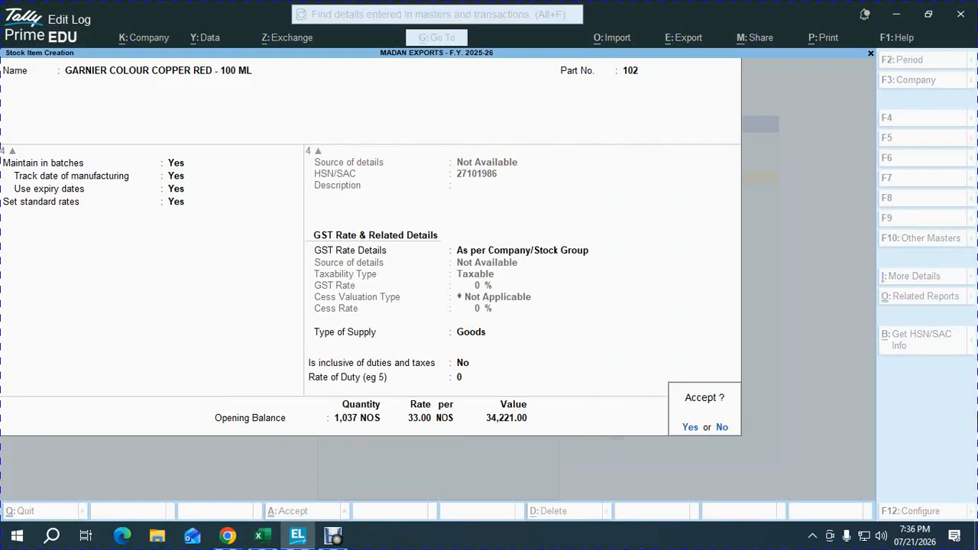
key("Return")
Step: Copy the item name GARNIER COLOUR NATURAL-BLACK - 100 ML from workbook cell B34 into a new stock item in TallyPrime
key("alt+Tab")
key("Down")
key("Left")
key("Left")
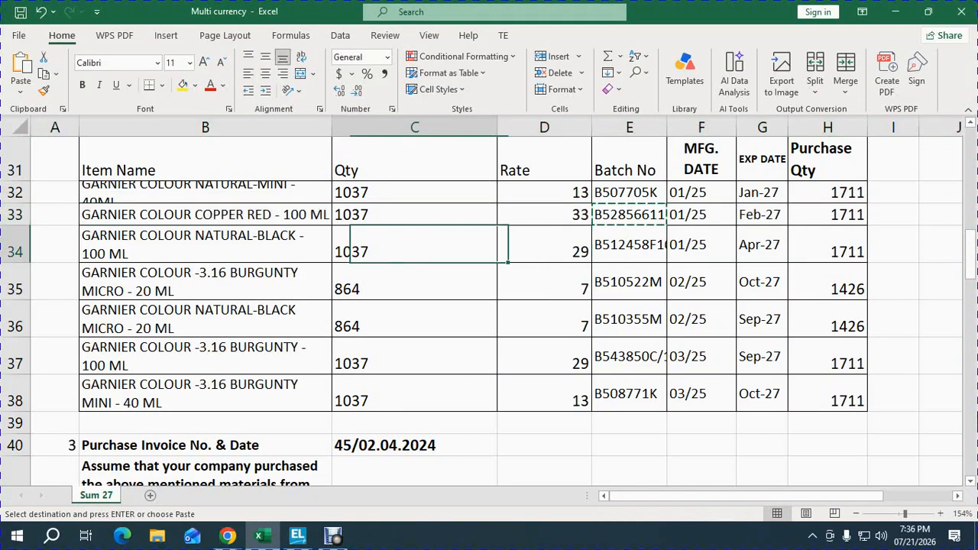
key("Left")
key("ctrl+c")
key("alt+Tab")
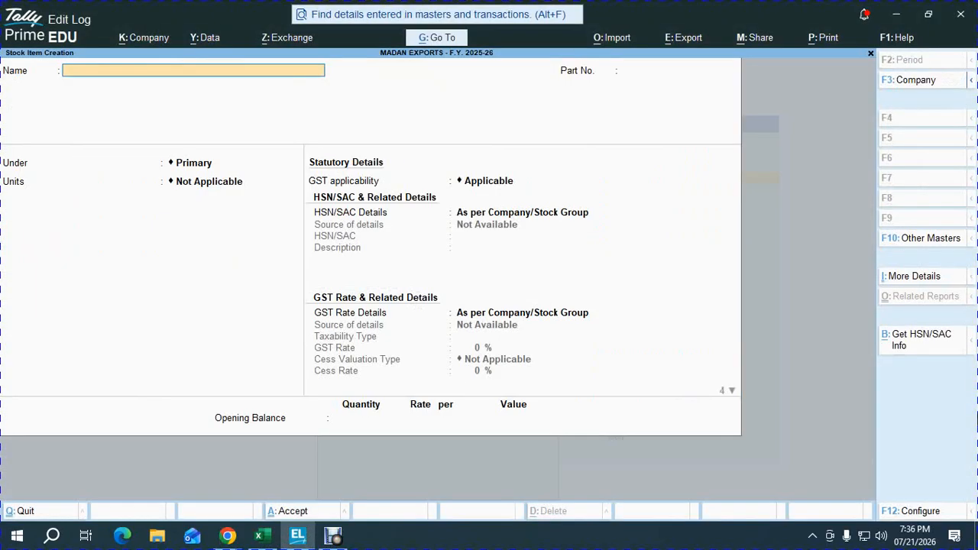
key("ctrl+v")
key("Return")
Step: Give the Natural-Black item part number 103, place it under COSMETICS and set its units to NOS
type("103")
key("Return")
key("Down")
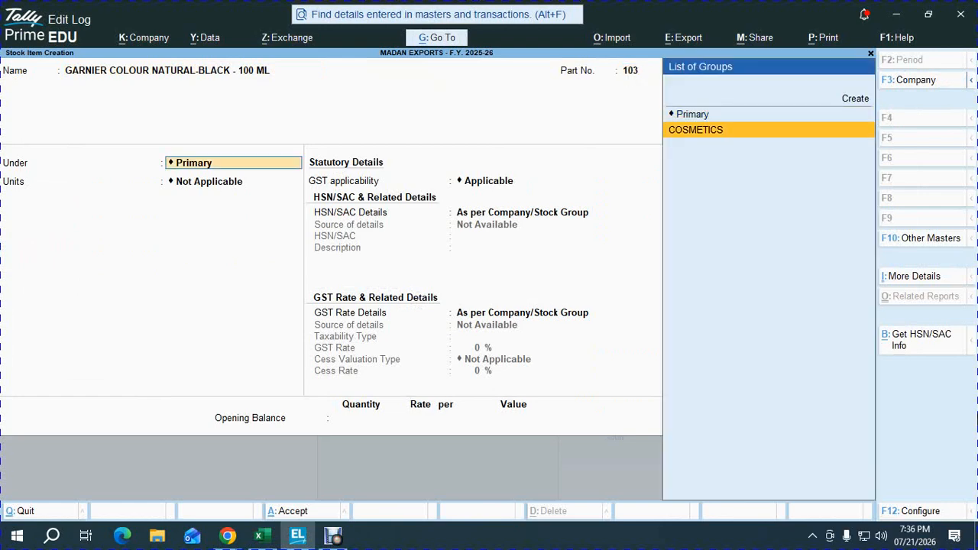
key("Return")
key("Down")
key("Return")
Step: Enable batches, manufacturing date tracking, expiry dates and standard rates for the Natural-Black 100 ML item
key("Return")
key("y")
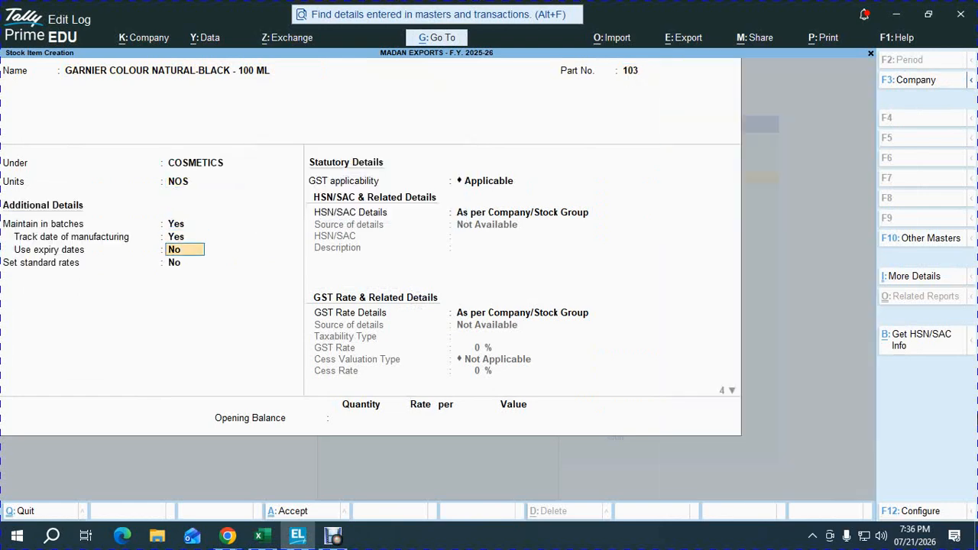
key("y")
key("y")
key("Return")
key("Return")
Step: Highlight workbook row 34 for reference, set the Natural-Black item's standard cost to 29 and accept its standard rates
key("alt+Tab")
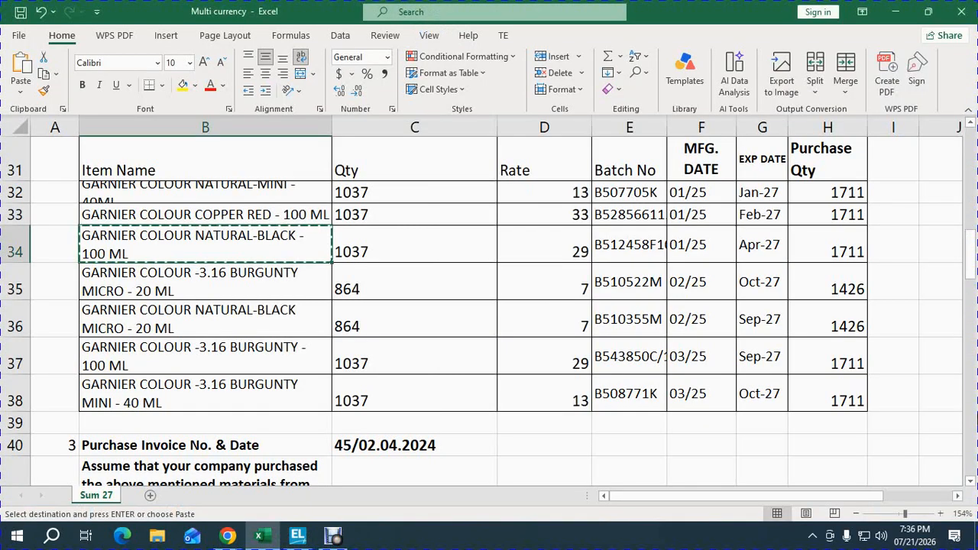
key("Right")
key("Right")
key("shift+space")
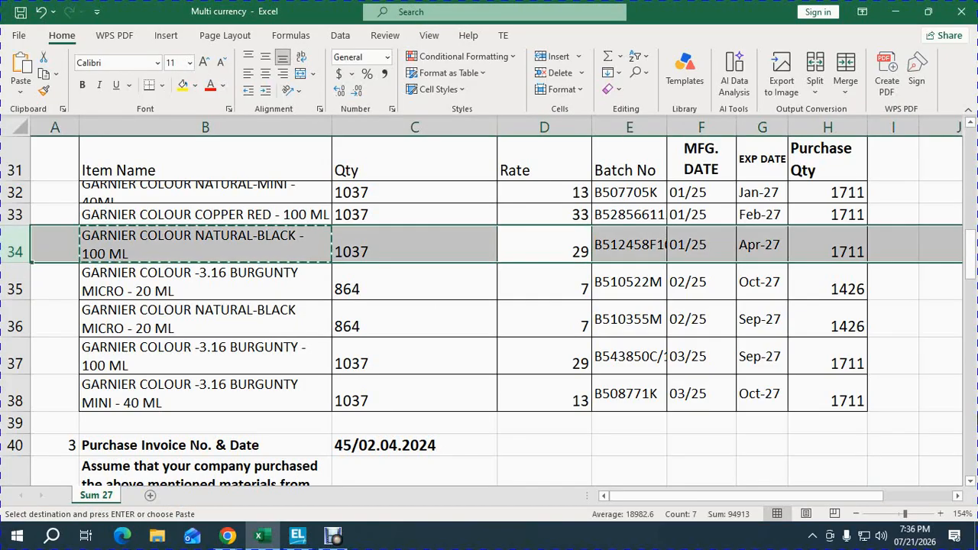
key("alt+Tab")
type("29")
key("Return")
key("ctrl+a")
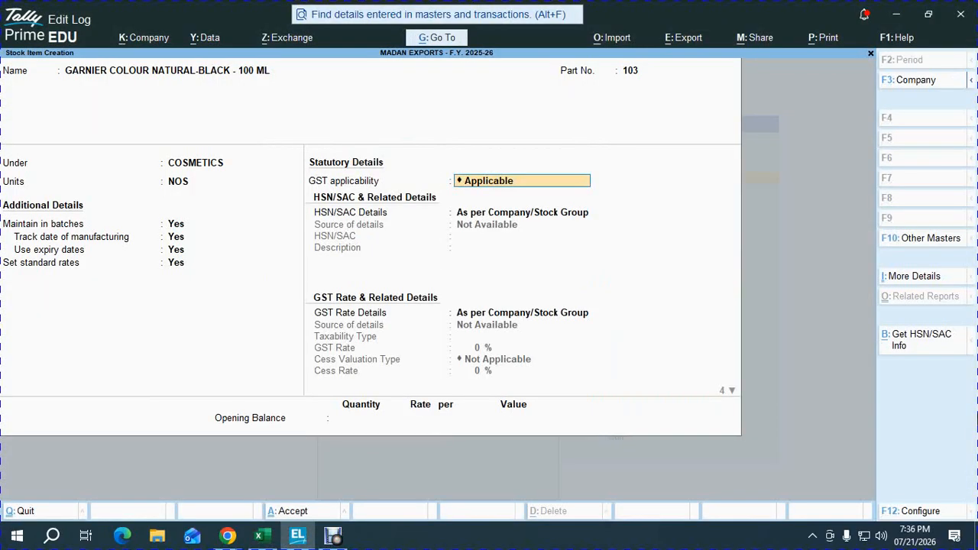
Step: Accept the Natural-Black 100 ML item's statutory details as they stand and set its opening balance quantity to 1037
key("Return")
key("Return")
key("Return")
key("Return")
key("Return")
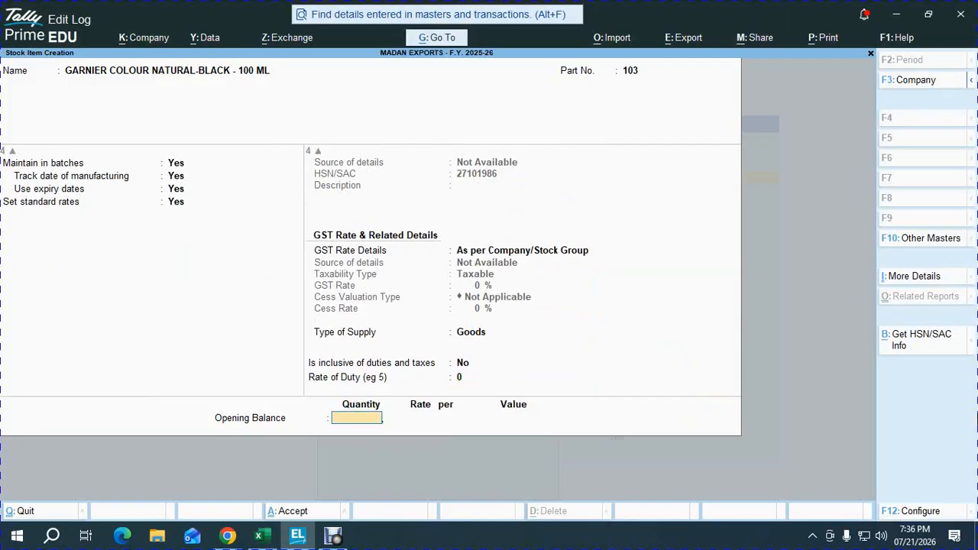
key("alt+Tab")
Step: Copy batch number B512458F107 from workbook cell E34 into the Natural-Black 100 ML item's opening allocation
key("alt+Tab")
type("1037")
key("Return")
key("alt+Tab")
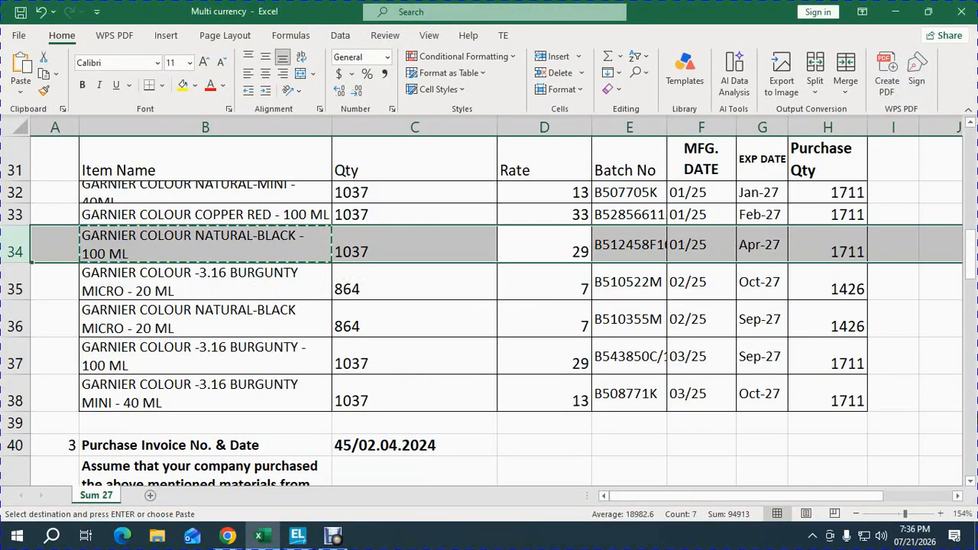
key("alt+Tab")
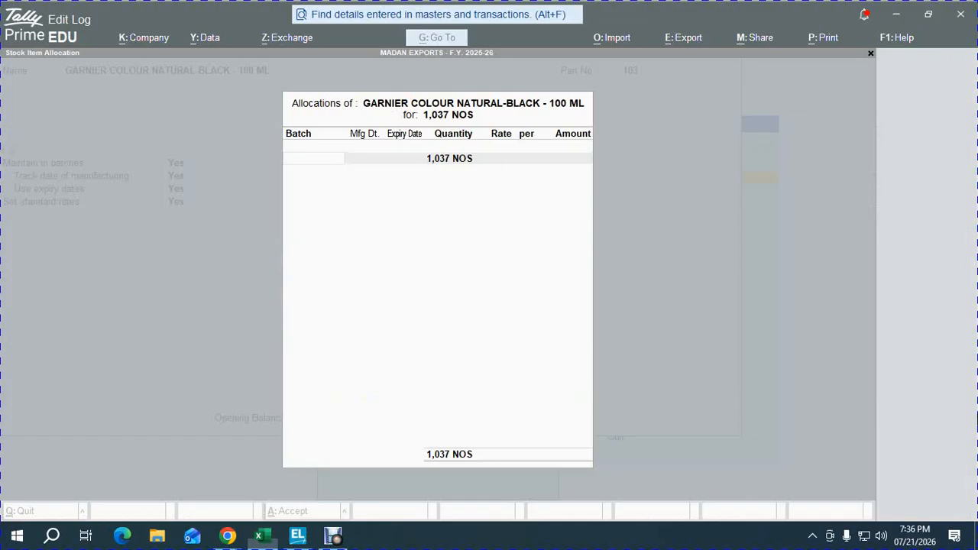
key("ctrl+alt+v")
key("Return")
Step: Set the B512458F107 batch's manufacturing date to 1.1.25 and expiry date to 1-Apr-27, keeping its full quantity
key("alt+Tab")
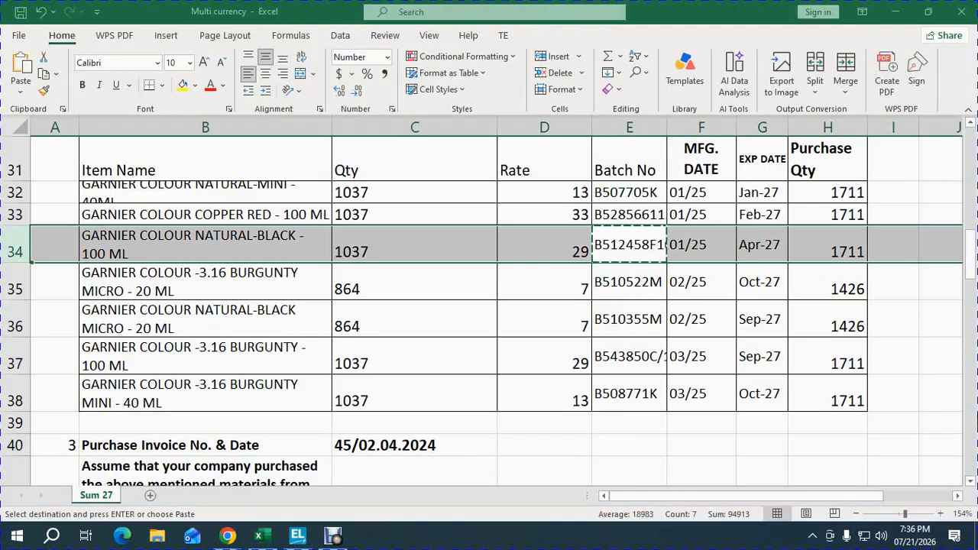
key("alt+Tab")
type("1.")
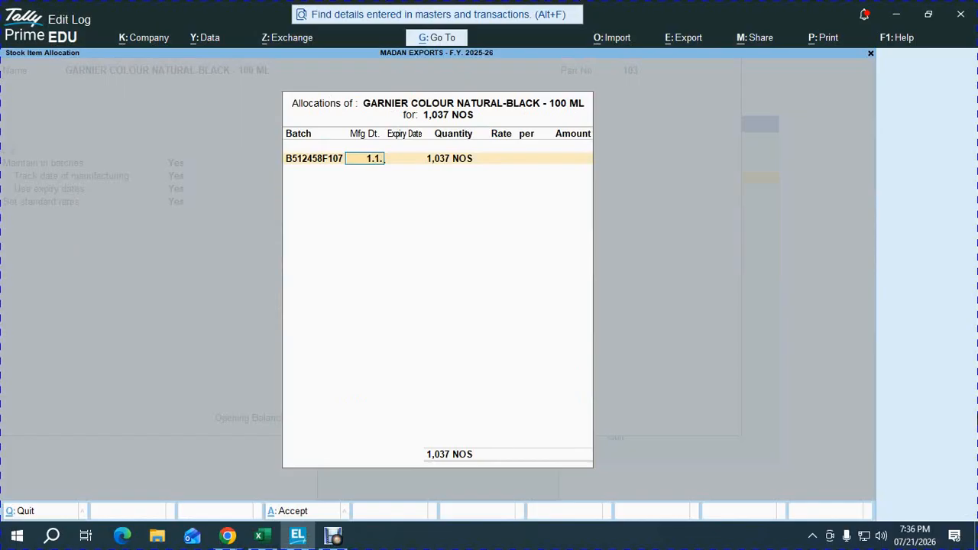
type("1.25")
key("Return")
type("1.4.27")
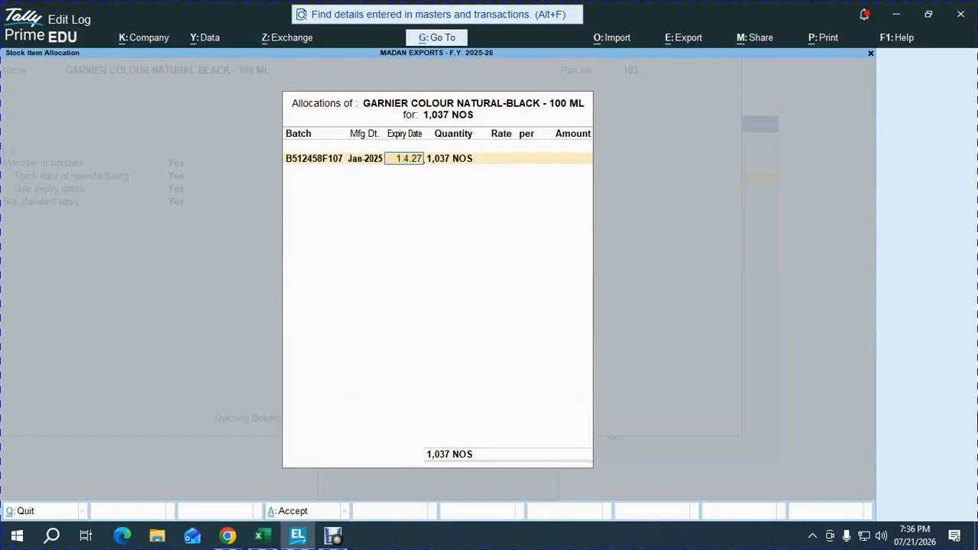
key("Return")
Step: Set the B512458F107 batch's rate to 29 per NOS and save the Natural-Black 100 ML stock item
key("Return")
key("alt+Tab")
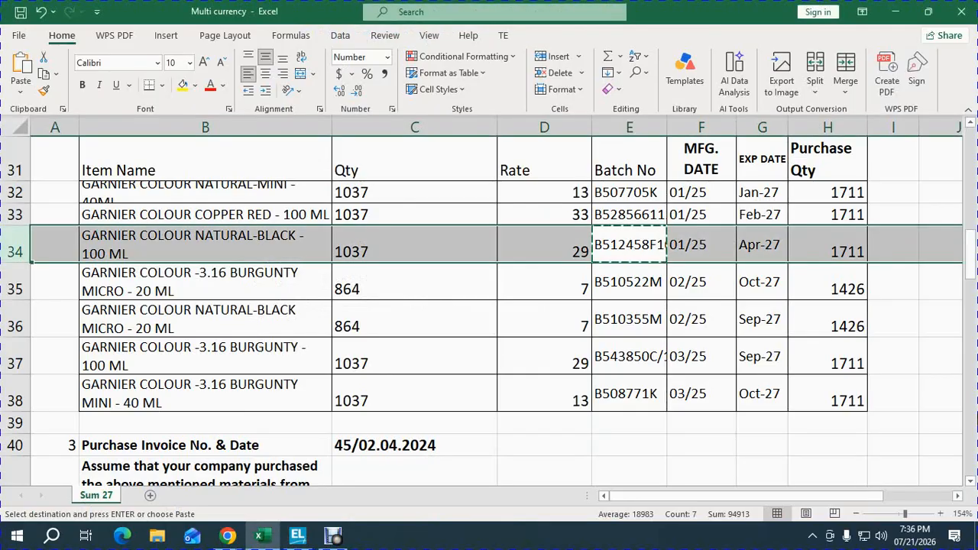
key("alt+Tab")
type("269")
key("Return")
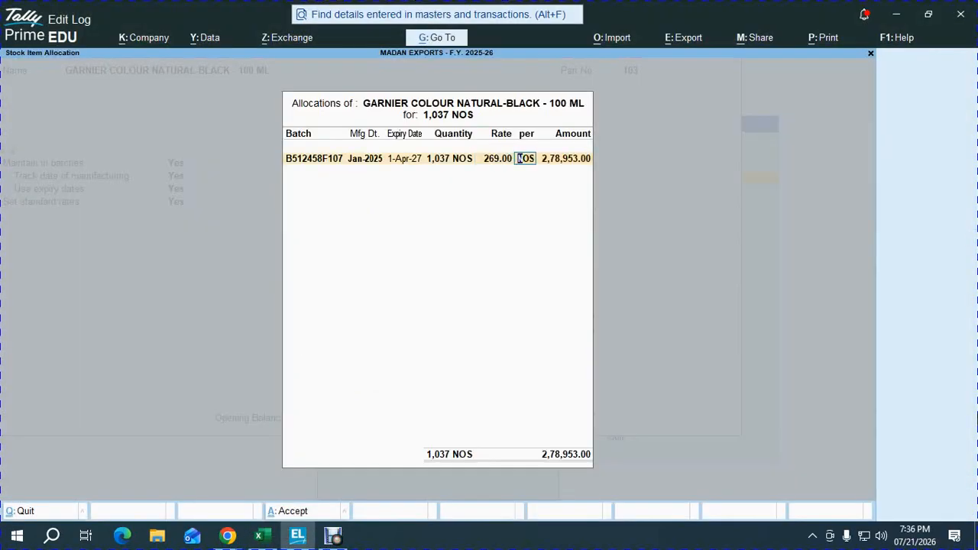
key("shift+Tab")
type("29")
key("Return")
key("Return")
key("Return")
key("Return")
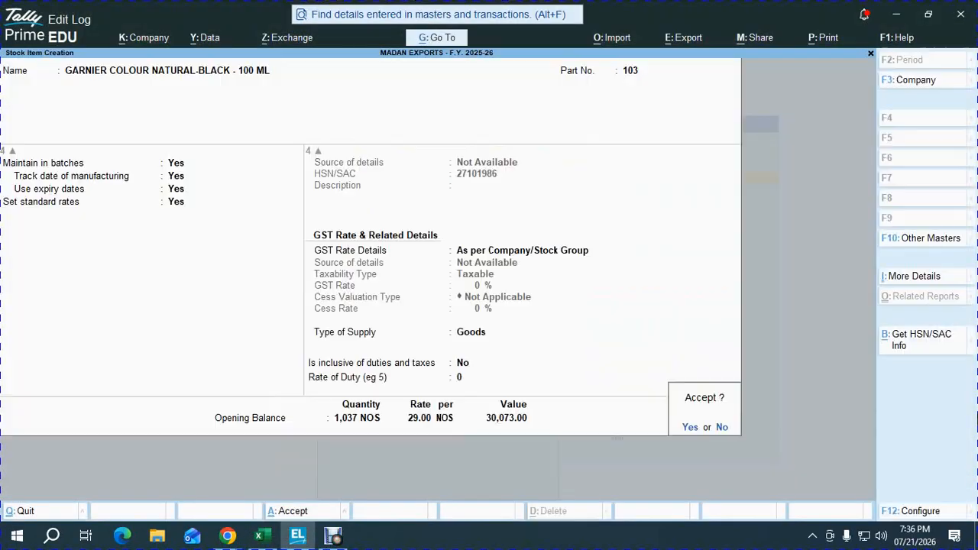
key("Return")
Step: Copy the item name GARNIER COLOUR -3.16 BURGUNTY MICRO - 20 ML from workbook cell B35 into a new stock item in TallyPrime
key("alt+Tab")
key("shift+space")
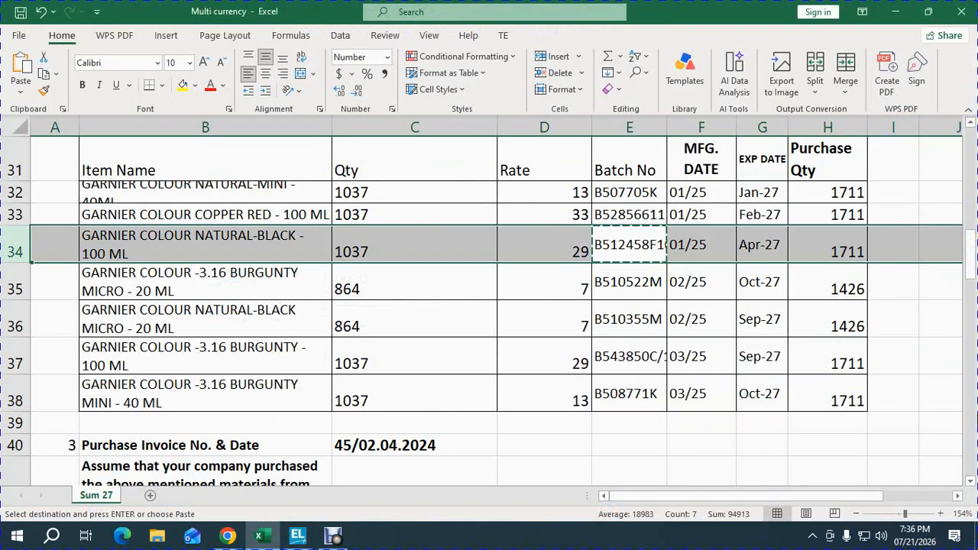
key("Down")
key("Left")
key("Left")
key("Left")
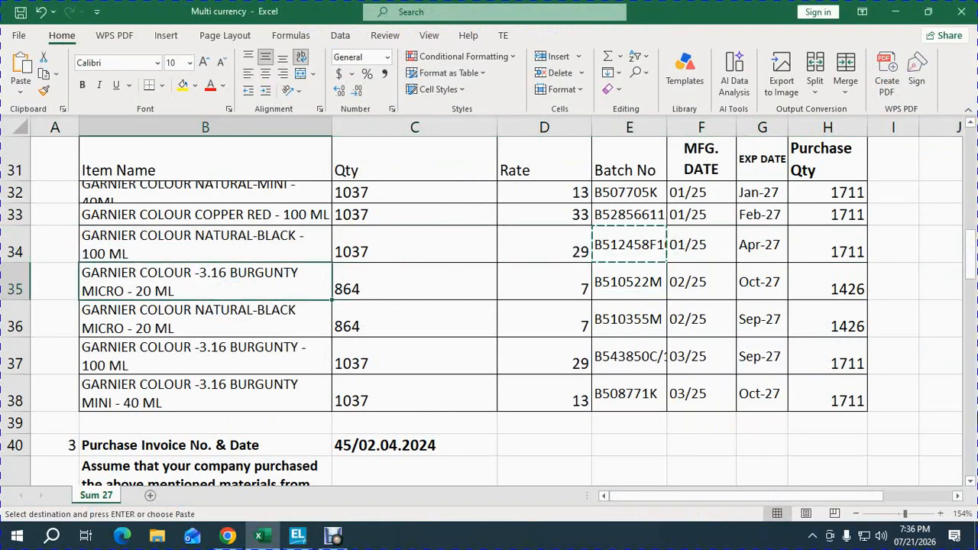
key("ctrl+c")
key("alt+Tab")
key("ctrl+alt+v")
key("Return")
Step: Give the Burgunty Micro item part number 104, place it under COSMETICS and set its units to NOS
type("10")
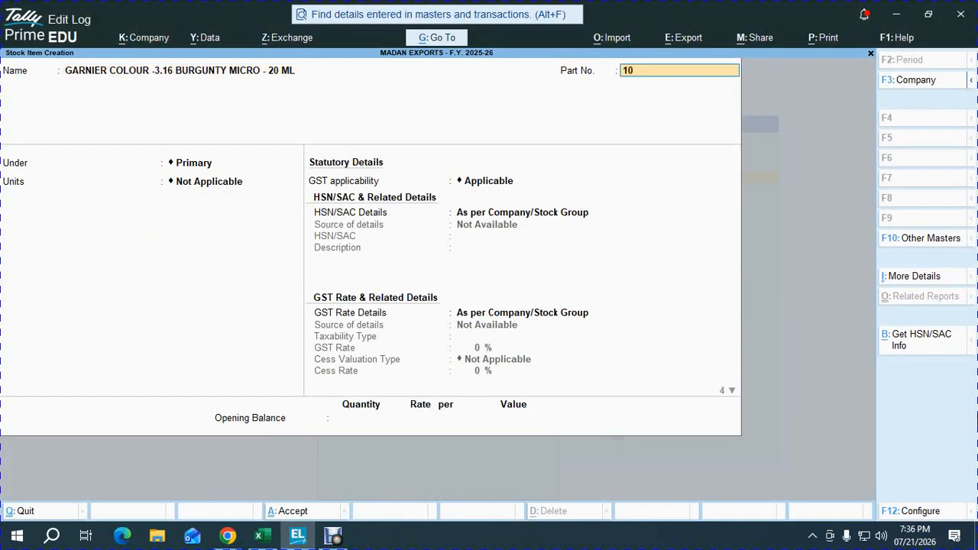
type("4")
key("Return")
key("Down")
key("Return")
key("Down")
Step: Enable batches, manufacturing date tracking, expiry dates and standard rates for the Burgunty Micro 20 ML item
key("Return")
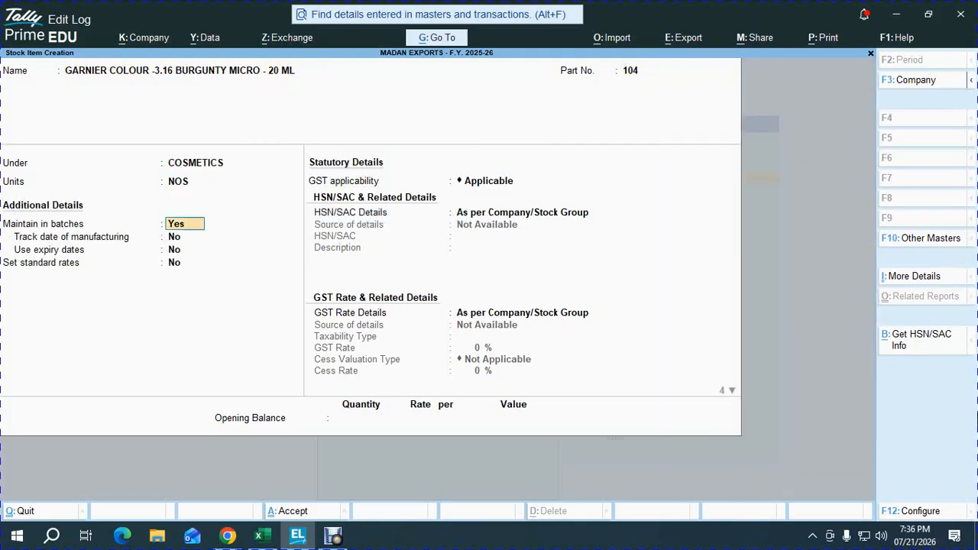
key("Return")
key("Return")
type("y")
key("Return")
type("y")
key("Return")
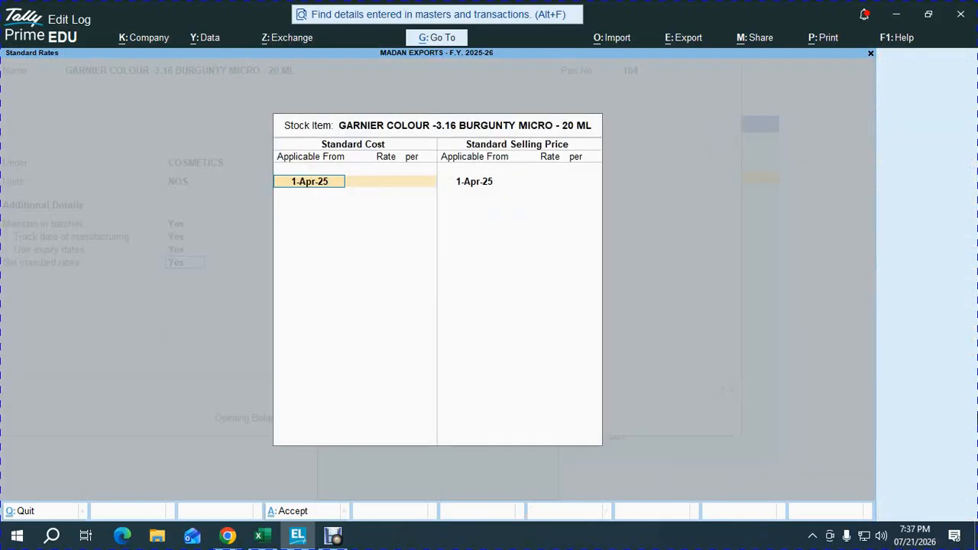
Step: Leave the standard rates and review the Burgunty Micro item's batch, manufacturing date, expiry and standard rate settings
key("alt+Tab")
key("alt+Tab")
key("BackSpace")
key("Escape")
key("y")
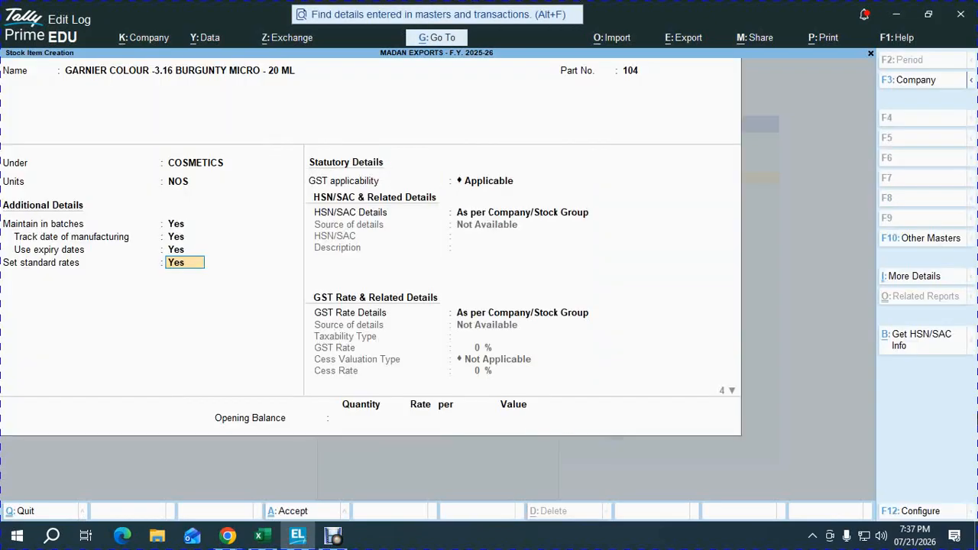
key("Up")
key("Up")
key("Up")
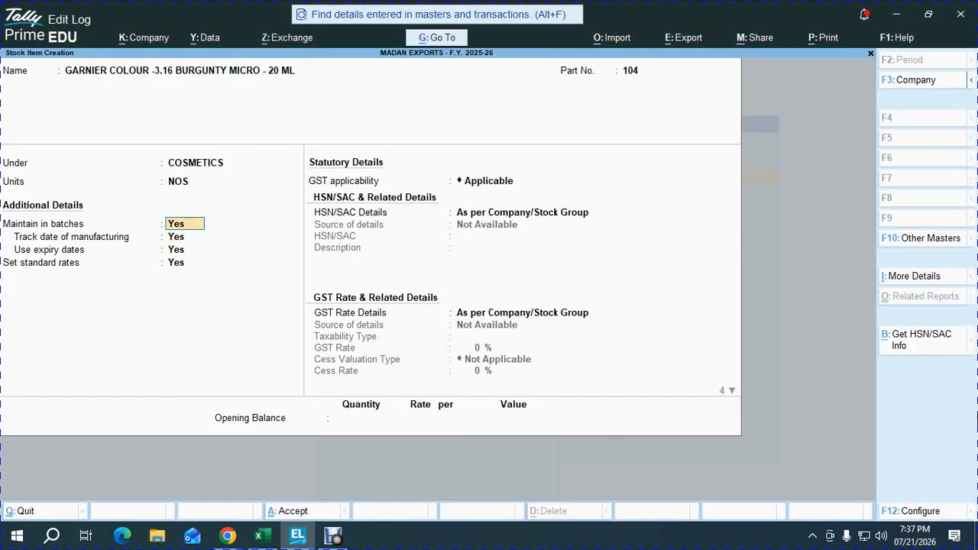
key("Down")
key("Down")
key("Down")
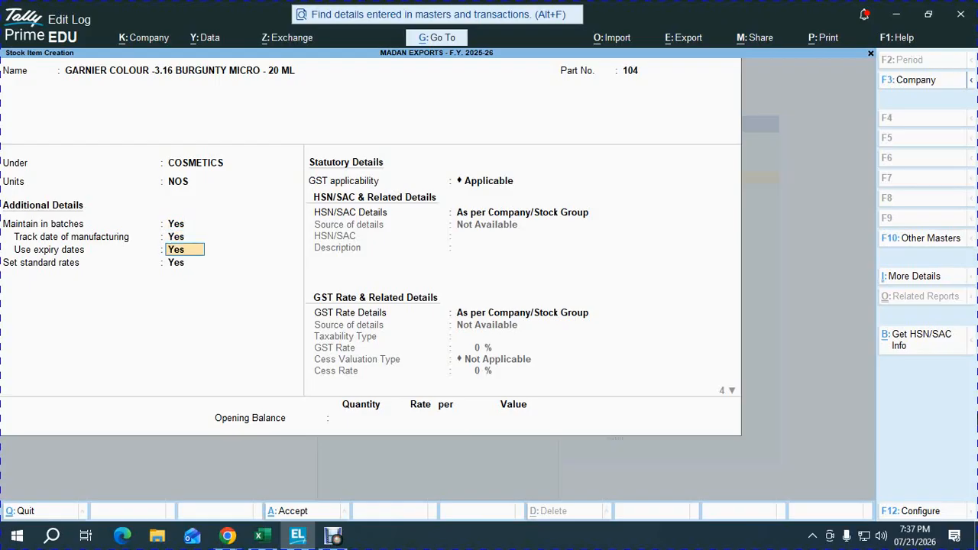
key("Return")
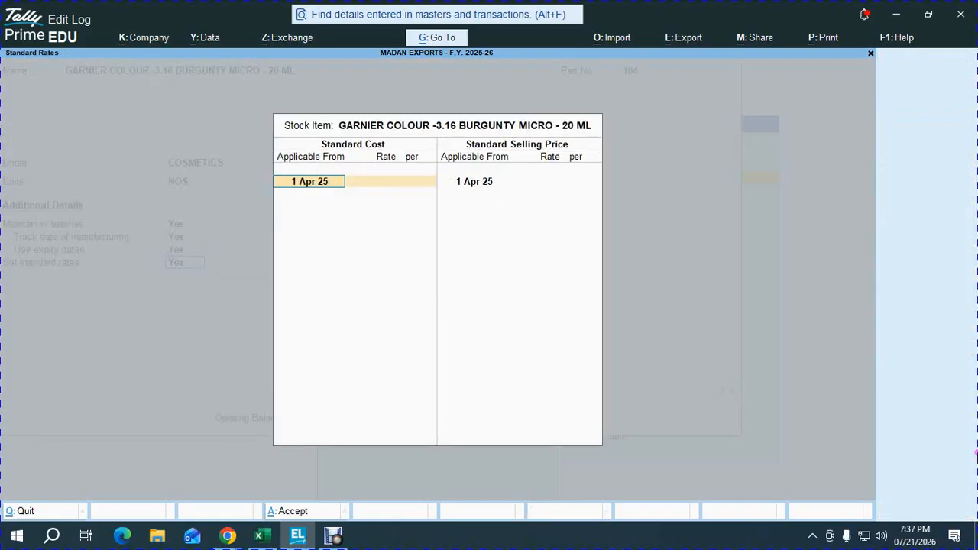
Step: Set the Burgunty Micro item's standard cost to 7 from 1-Apr-25 and accept its standard rates
key("Return")
key("alt+Tab")
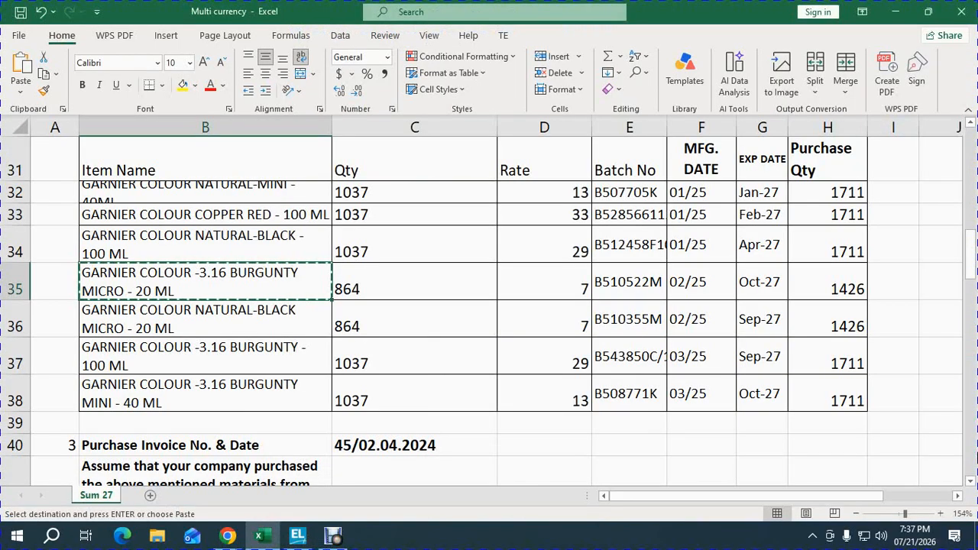
key("alt+Tab")
type("7")
key("Return")
key("ctrl+a")
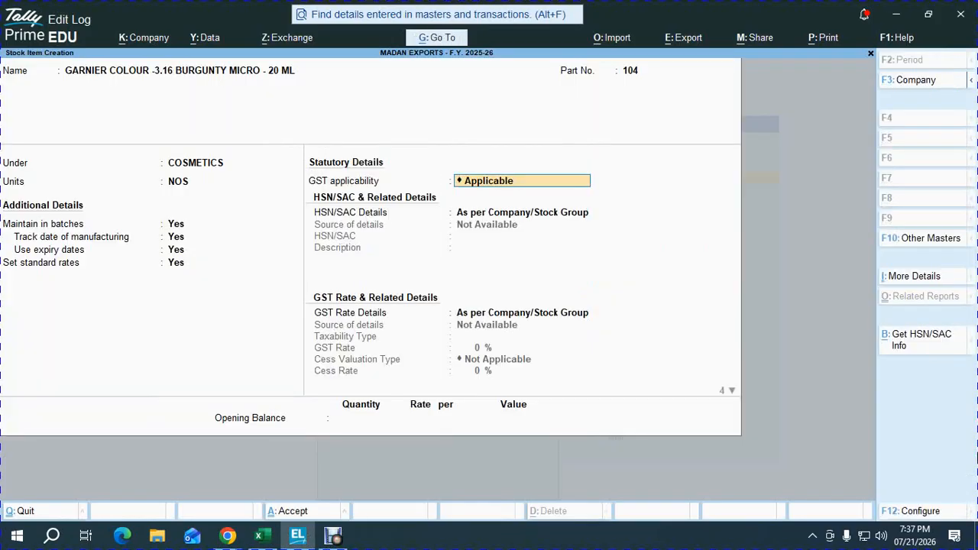
Step: Accept the Burgunty Micro item's statutory details as they stand and set its opening balance quantity to 864
key("Return")
key("Return")
key("Return")
key("Return")
key("Return")
key("Return")
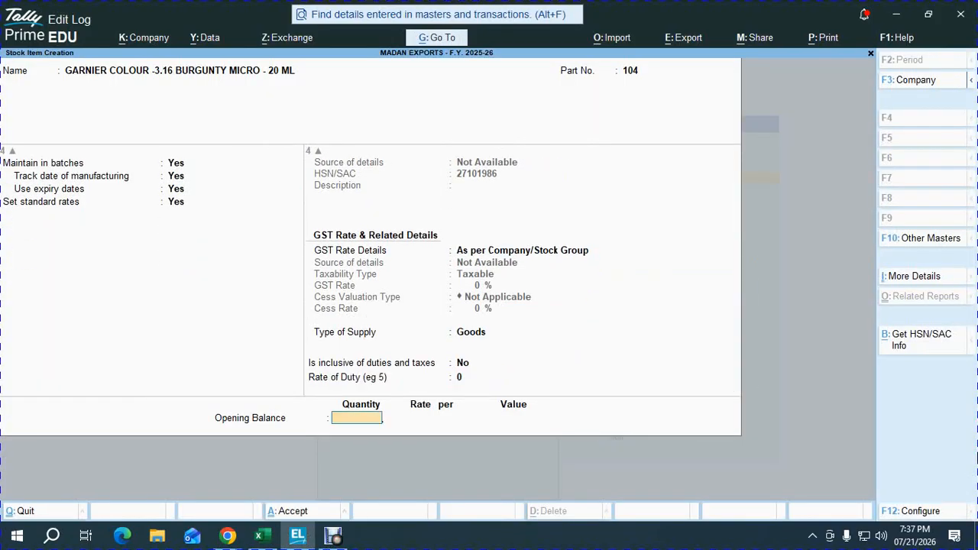
key("alt+Tab")
key("Right")
key("Right")
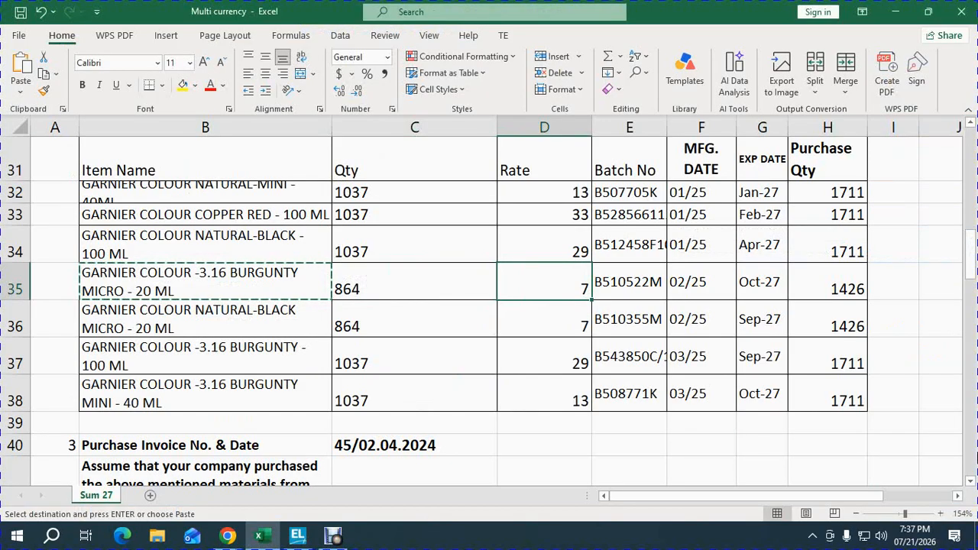
key("alt+Tab")
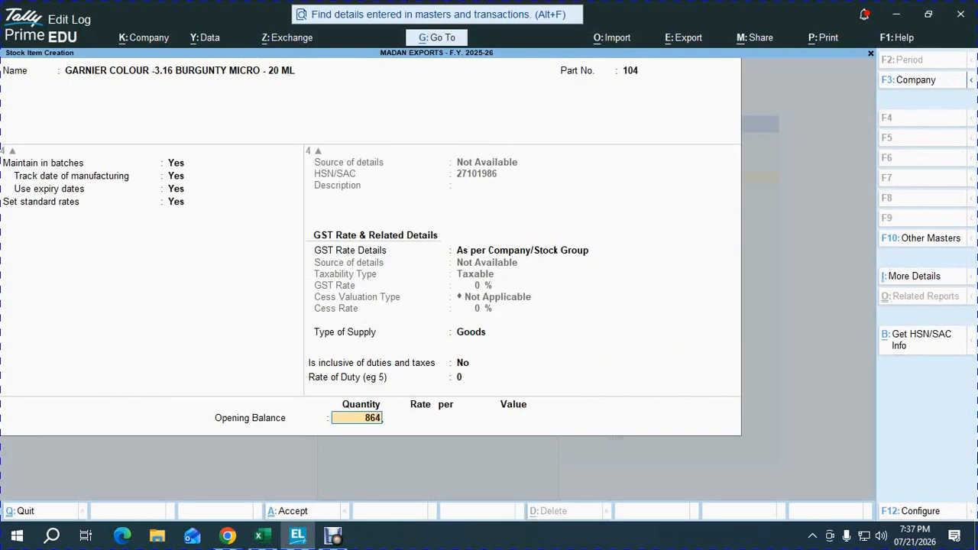
key("Return")
Step: Copy batch number B510522M from workbook cell E35 into the Burgunty Micro item's opening allocation
key("alt+Tab")
key("Right")
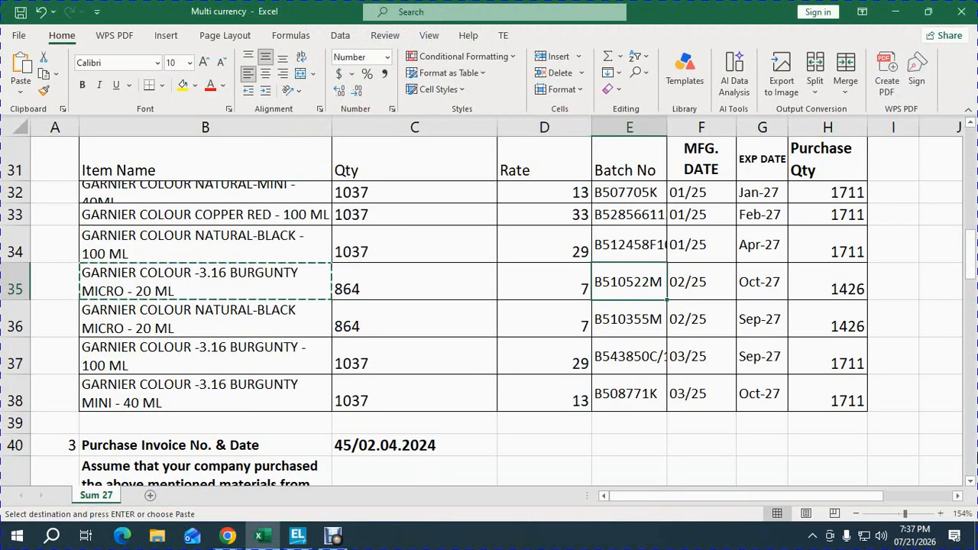
key("ctrl+c")
key("alt+Tab")
key("ctrl+v")
key("Return")
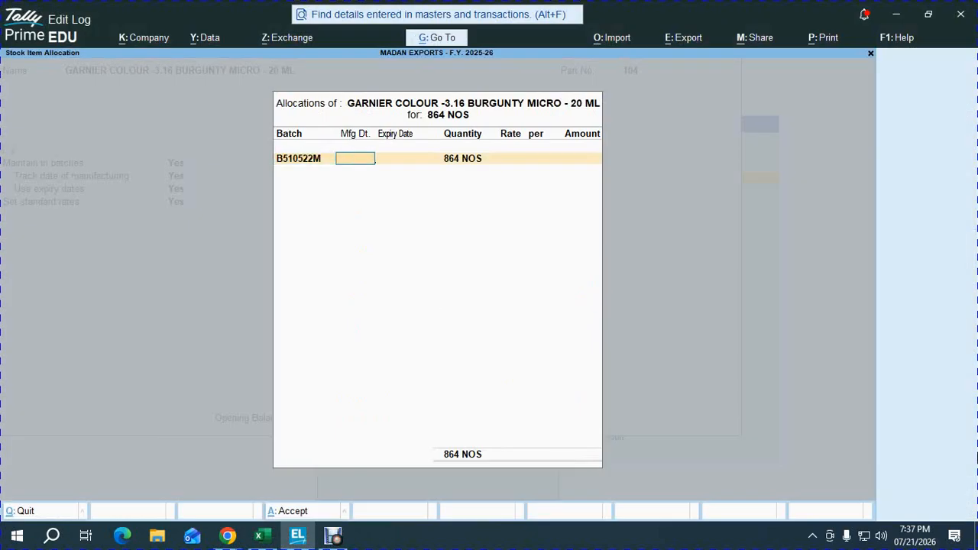
Step: Set the B510522M batch's manufacturing date to February 2025 and expiry date to 1.10.27, keeping its full quantity
key("alt+Tab")
key("alt+Tab")
type("1")
key("Return")
key("alt+Tab")
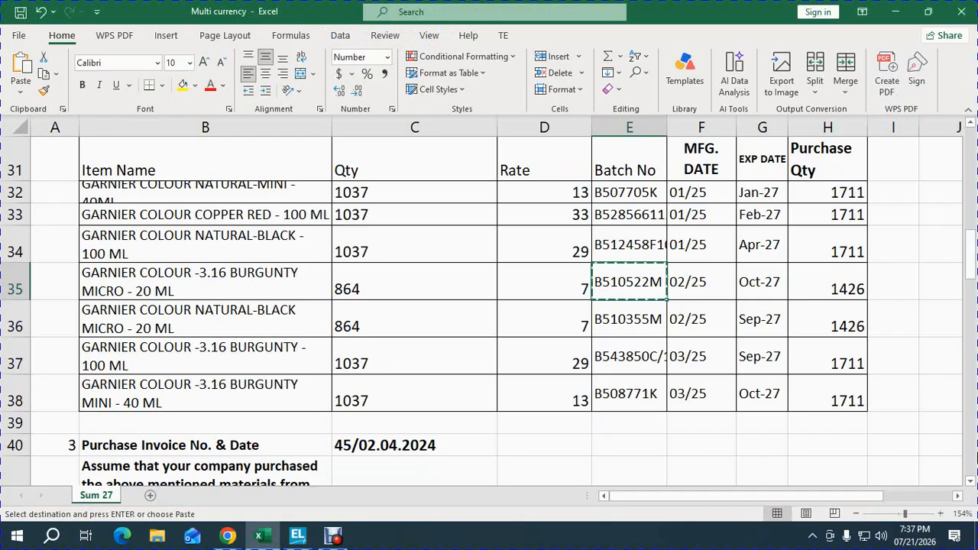
key("alt+Tab")
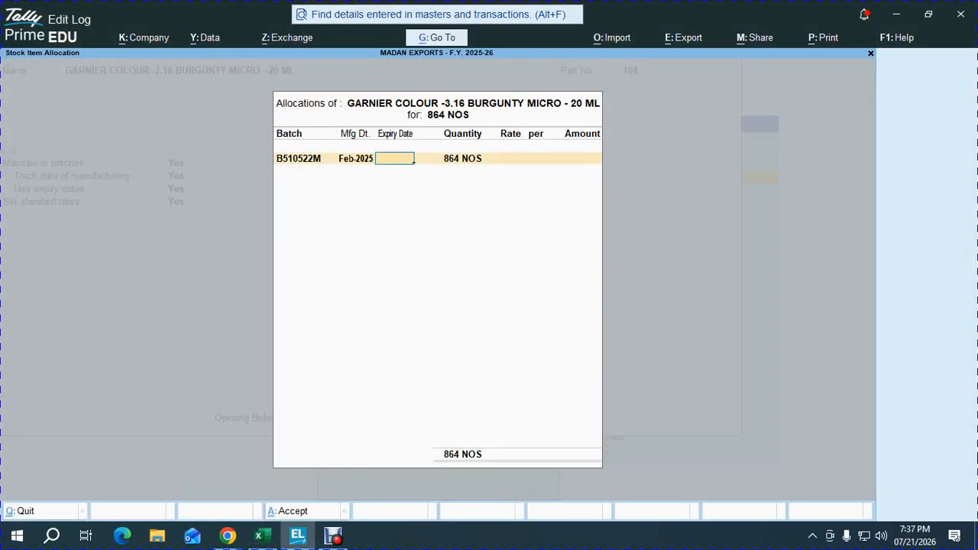
type("1.10.27")
key("Return")
Step: Set the B510522M batch's rate to 7 and save the Burgunty Micro 20 ML stock item
key("Return")
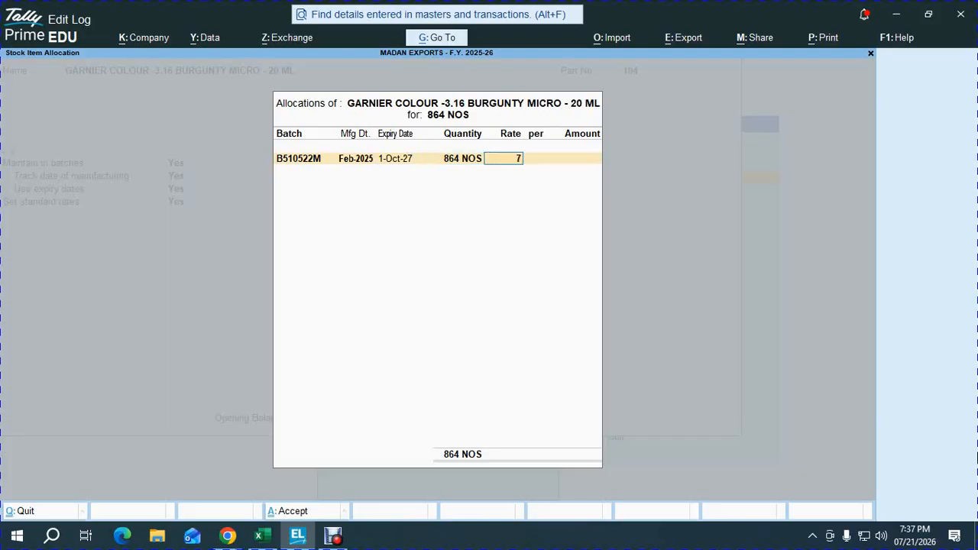
key("Return")
key("Return")
key("Return")
key("Return")
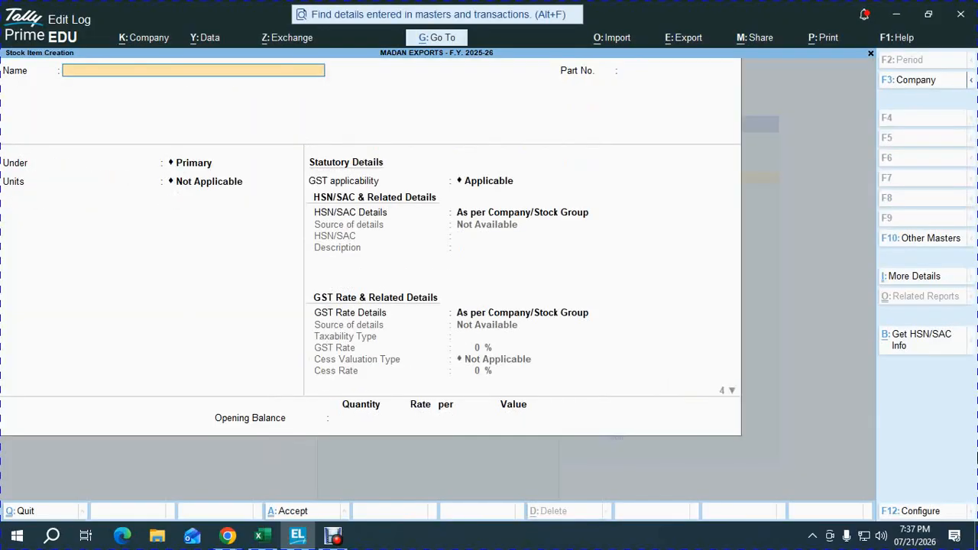
Step: Copy the item name GARNIER COLOUR NATURAL-BLACK MICRO - 20 ML from workbook cell B36 into a new stock item in TallyPrime
key("alt+Tab")
key("Down")
key("Left")
key("Left")
key("Left")
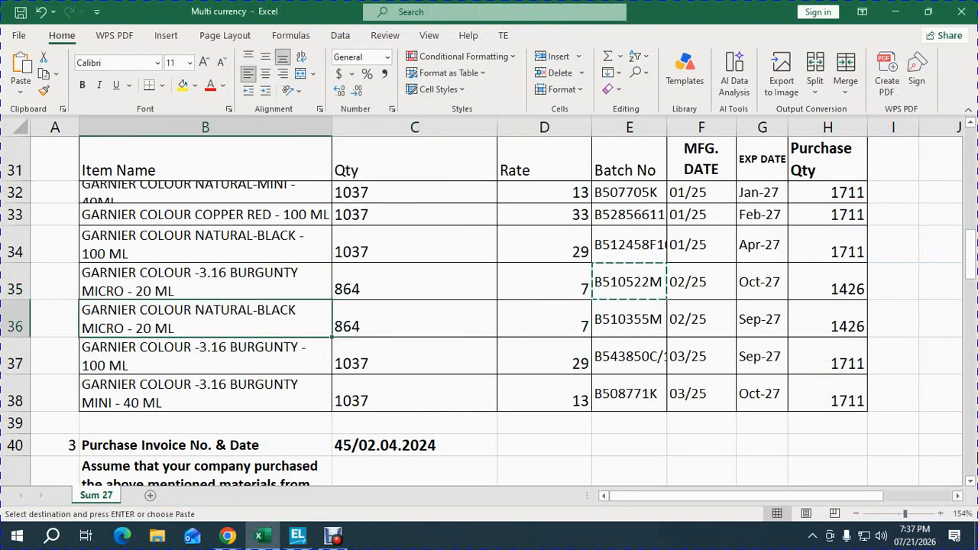
key("ctrl+c")
key("alt+Tab")
key("ctrl+alt+v")
key("Return")
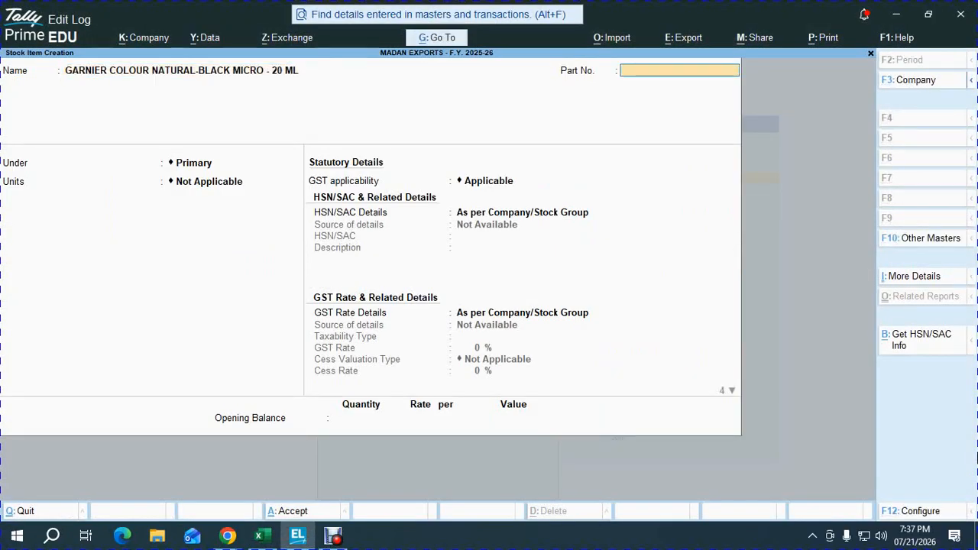
Step: Give the Natural-Black Micro item part number 105, group COSMETICS and units NOS, and maintain it in batches
key("alt+Tab")
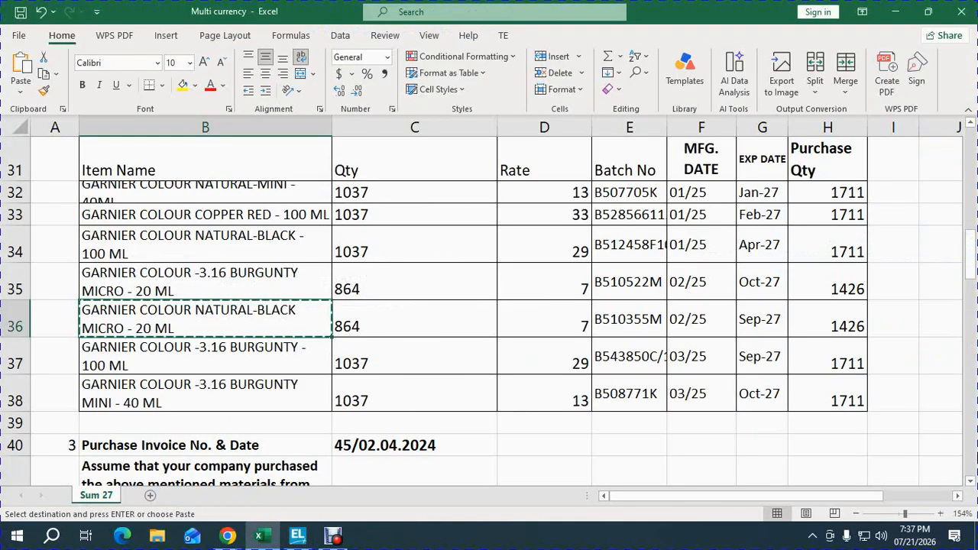
key("alt+Tab")
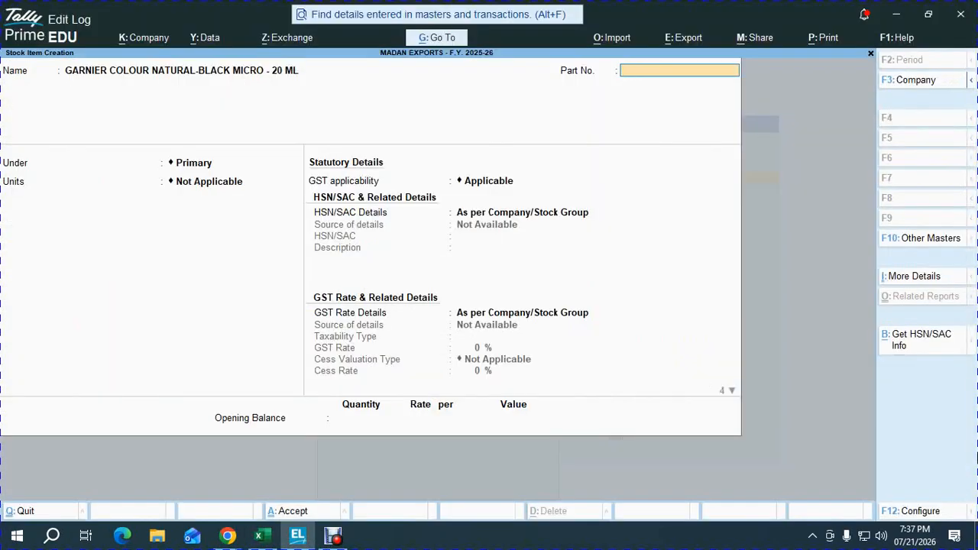
key("Return")
key("Down")
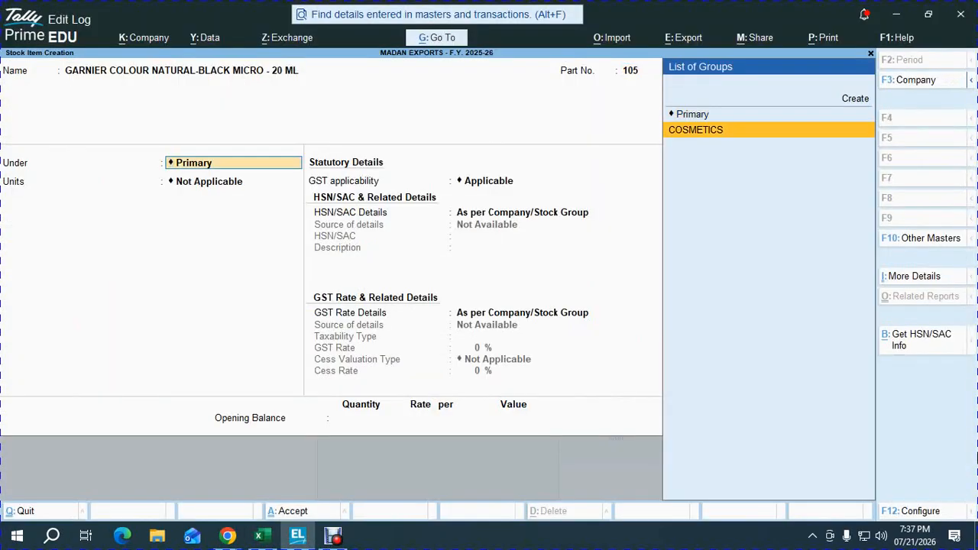
key("Return")
key("Down")
key("Return")
Step: Enable manufacturing date tracking, expiry dates and standard rates for the Natural-Black Micro 20 ML stock item
key("Return")
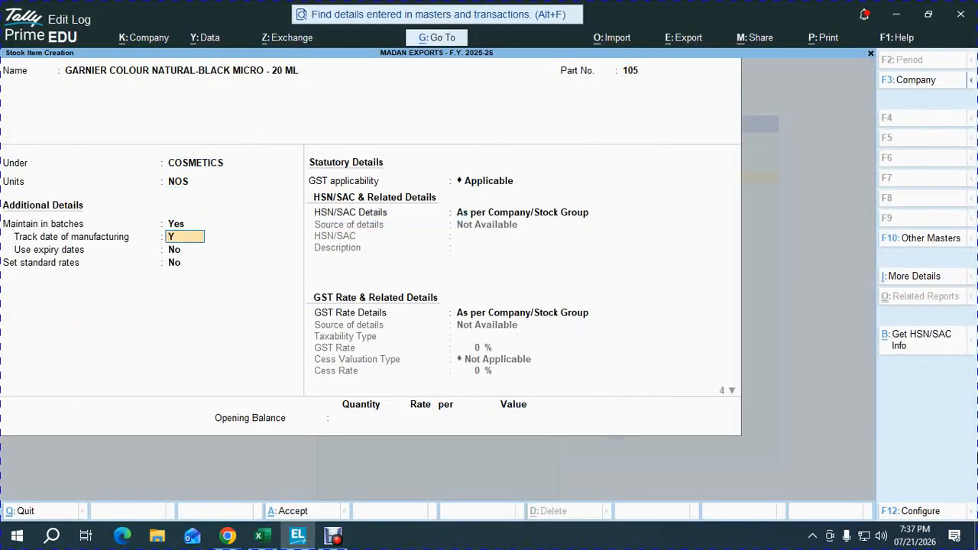
key("Return")
type("y")
key("Return")
type("y")
Step: Set the Natural-Black Micro item's standard cost to 7 from 1-Apr-25, based on the workbook rate
key("Return")
key("alt+Tab")
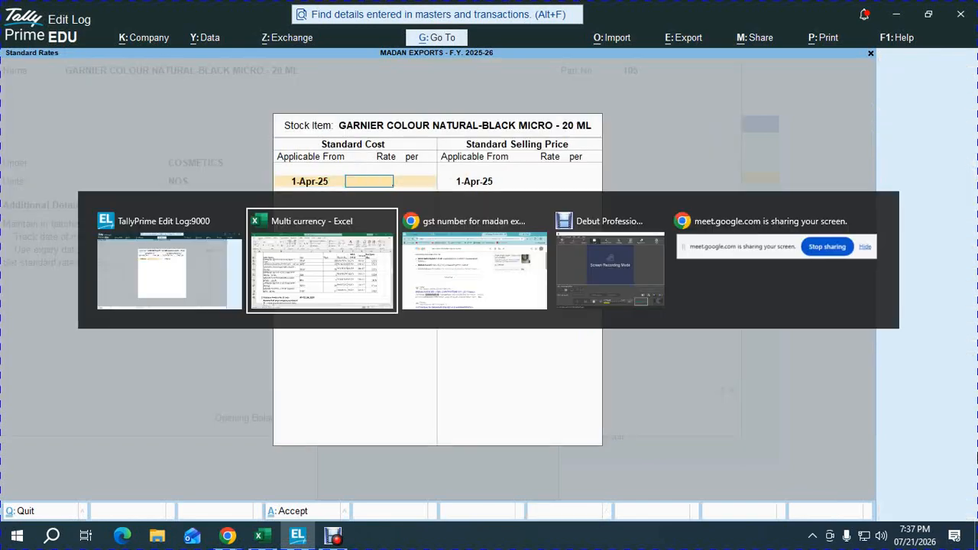
key("alt+Tab")
key("Return")
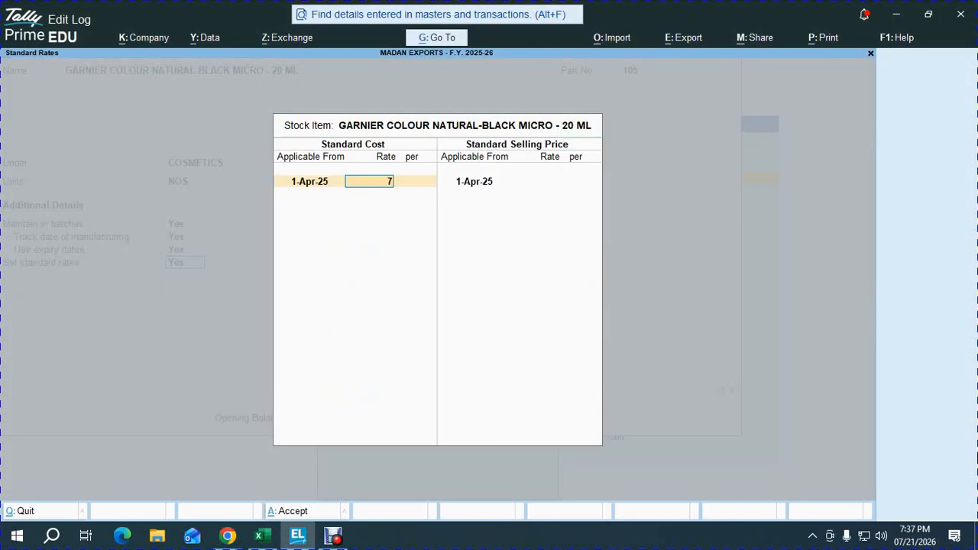
type("7")
Step: Keep the item's default GST details and Goods supply type, and enter the workbook's opening quantity of 864 NOS
key("Return")
key("ctrl+a")
key("Return")
key("Return")
key("Return")
key("Return")
key("Return")
key("Return")
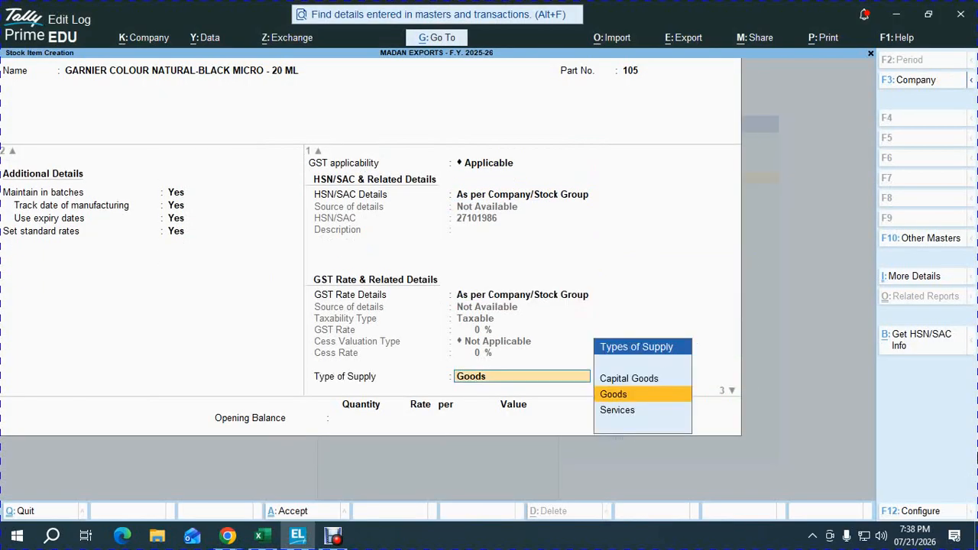
key("alt+Tab")
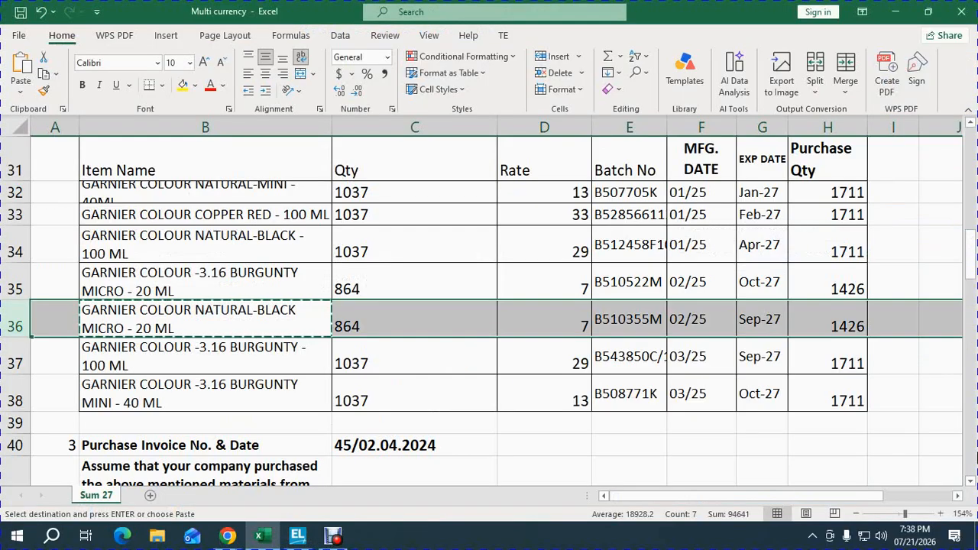
key("alt+Tab")
key("Return")
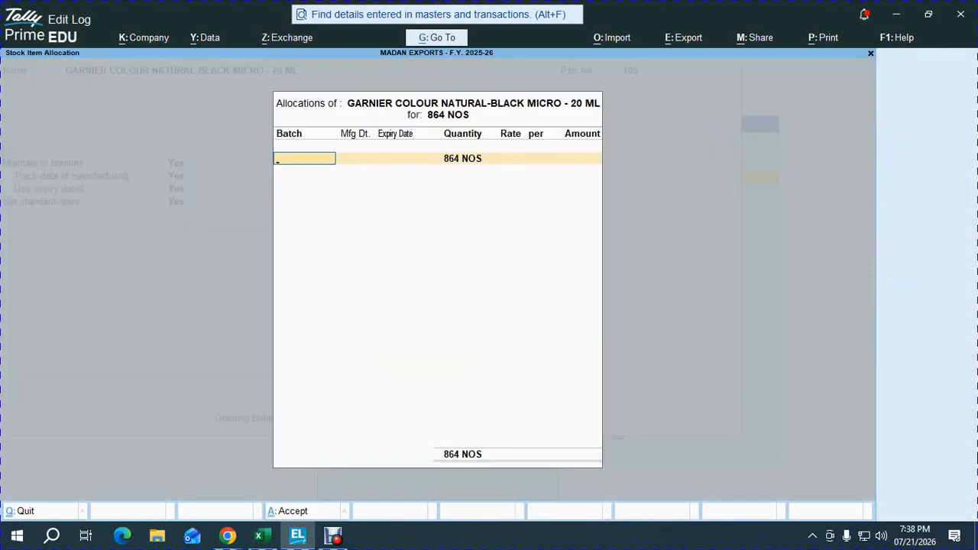
Step: Copy batch number B510355M from workbook cell E36 into the Natural-Black Micro item's batch allocation in TallyPrime
key("alt+Tab")
key("Right")
key("Right")
key("Right")
key("ctrl+c")
key("alt+Tab")
key("ctrl+v")
key("Return")
Step: Set the B510355M batch's manufacturing date to 1.2.25 and expiry date to 1.4.27, keeping its full quantity
type("1.2.")
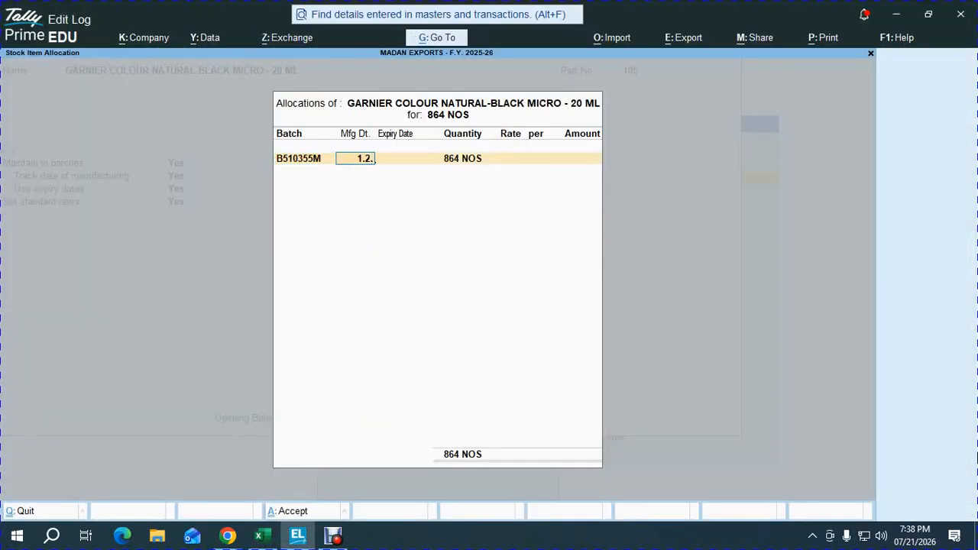
type("25")
key("Return")
type("1.4.2")
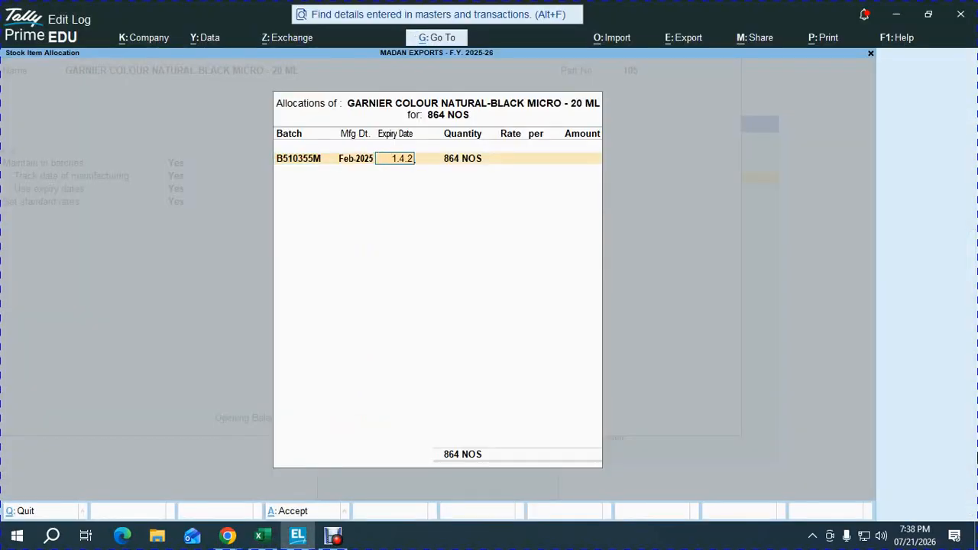
type("7")
key("Return")
Step: Set the B510355M batch's rate to 7 and save the Natural-Black Micro 20 ML stock item
key("Return")
type("7")
key("Return")
key("Return")
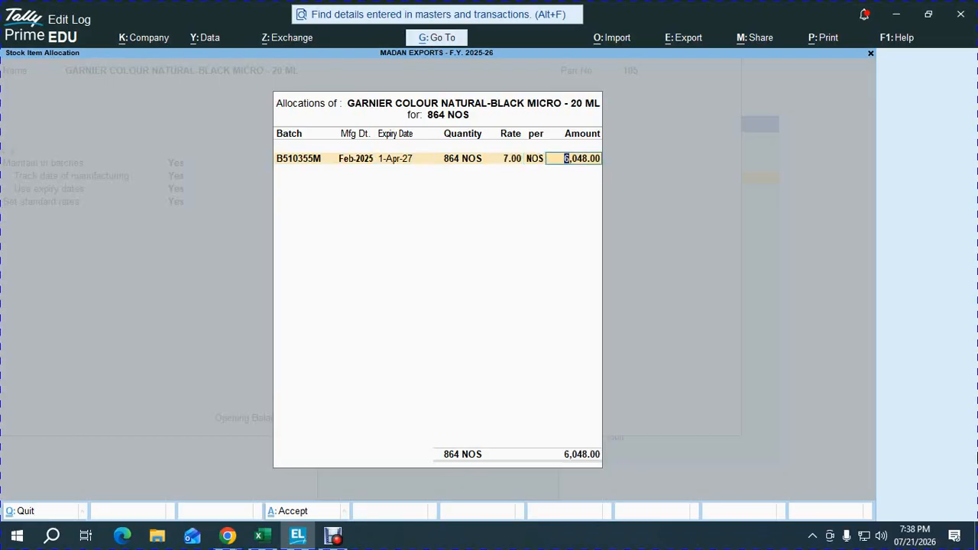
key("Return")
key("Return")
key("Return")
Step: Copy the item name GARNIER COLOUR -3.16 BURGUNTY - 100 ML from workbook cell B37 into a new stock item in TallyPrime
key("alt+Tab")
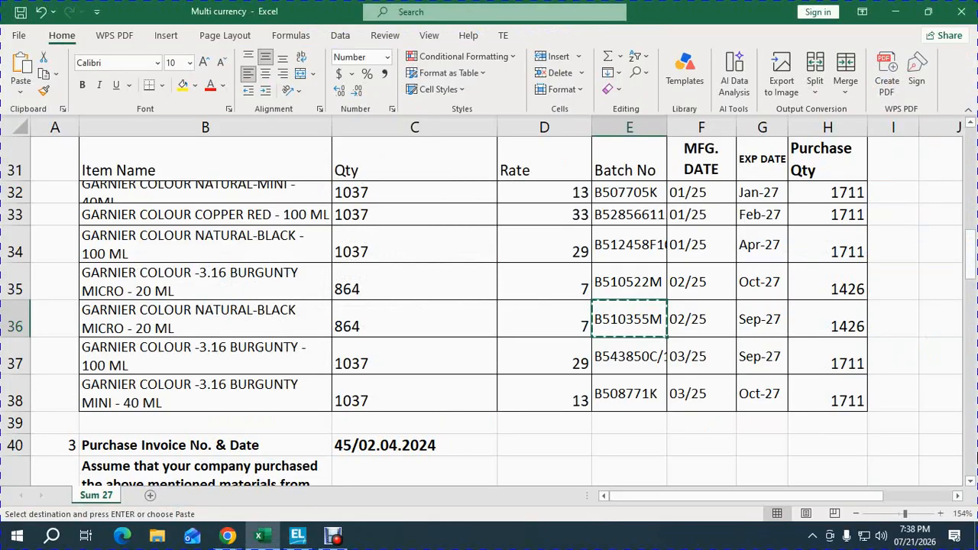
key("Down")
key("Left")
key("Left")
key("Left")
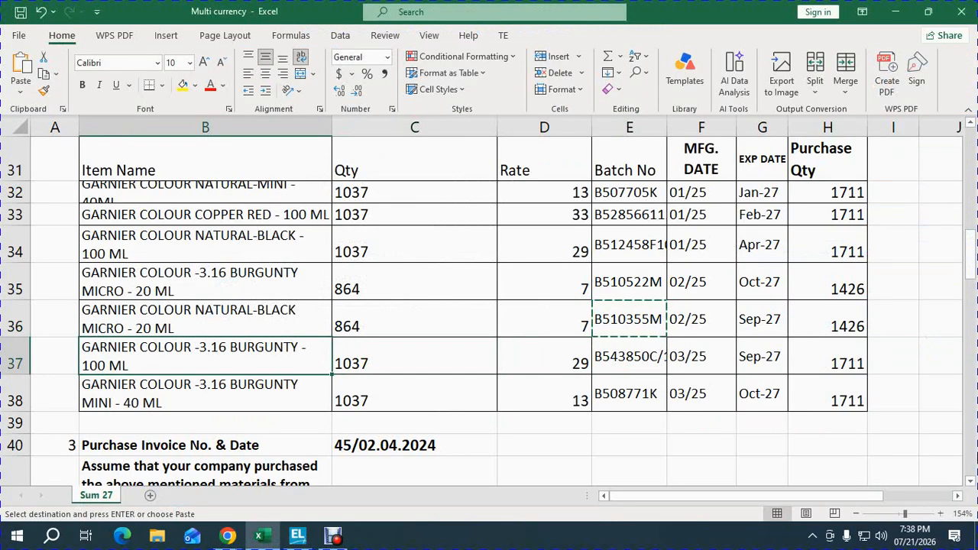
key("ctrl+c")
key("alt+Tab")
key("ctrl+alt+v")
key("Return")
Step: Give the Burgunty 100 ML item part number 106, group COSMETICS and units NOS, and maintain it in batches
key("alt+Tab")
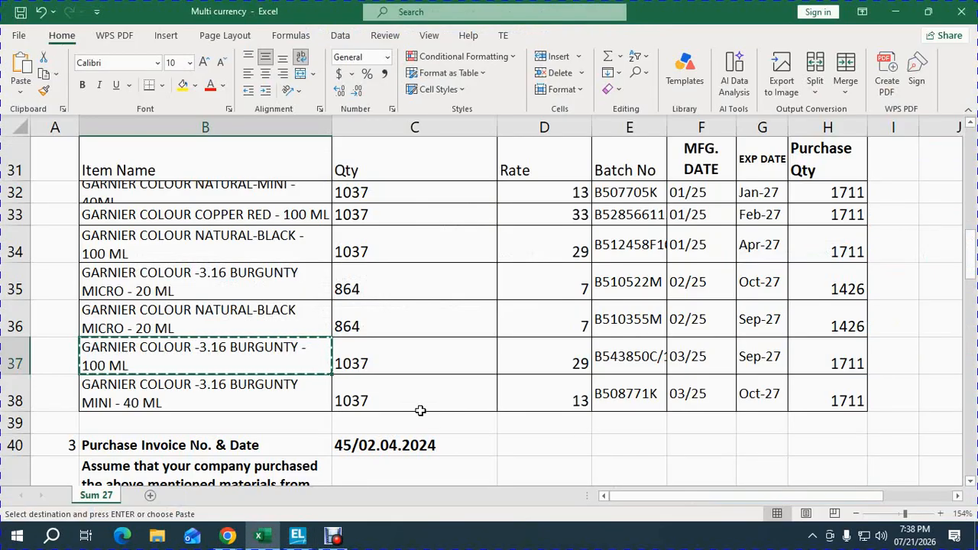
key("alt+Tab")
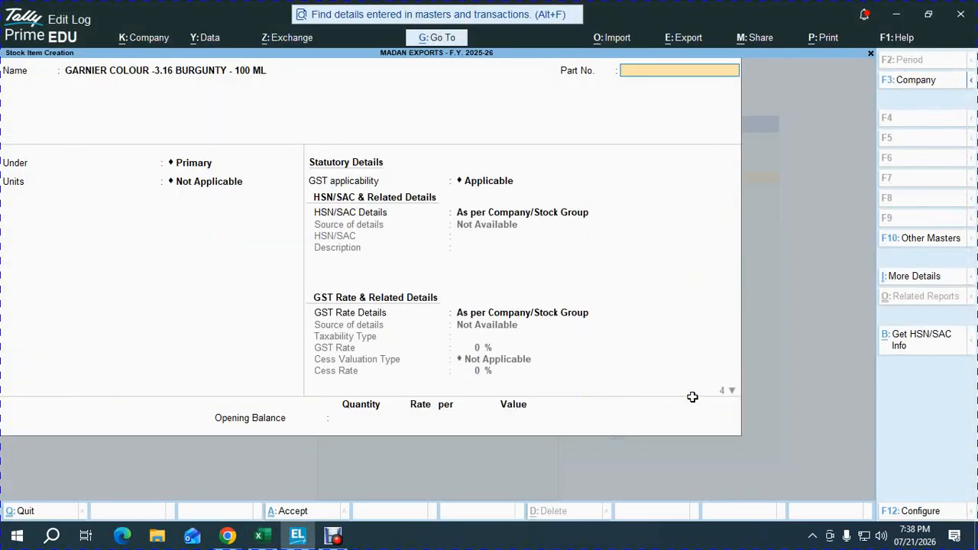
type("106")
key("Return")
key("Down")
key("Return")
type("nos")
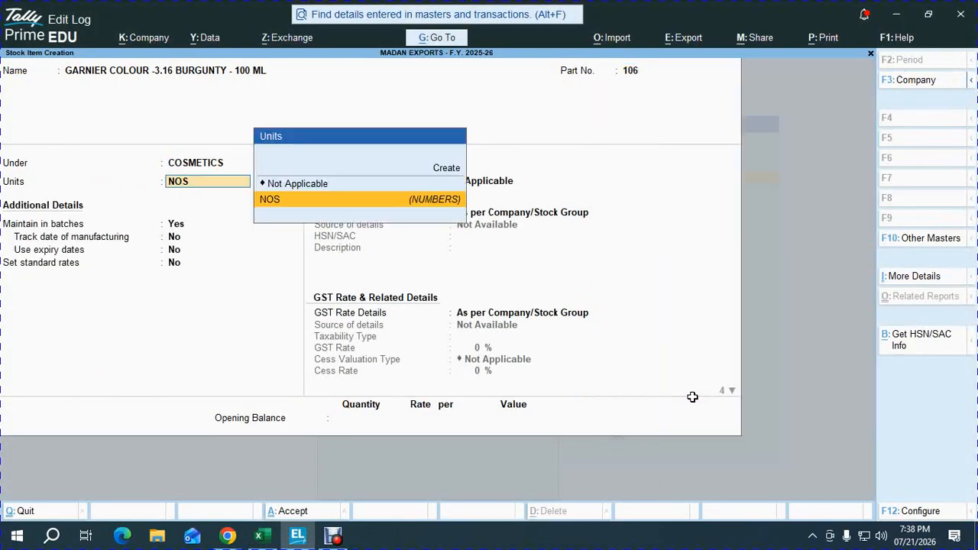
key("Return")
Step: Enable manufacturing date tracking, expiry dates and standard rates for the Burgunty 100 ML stock item
key("Return")
type("y")
key("Return")
type("y")
key("Return")
type("y")
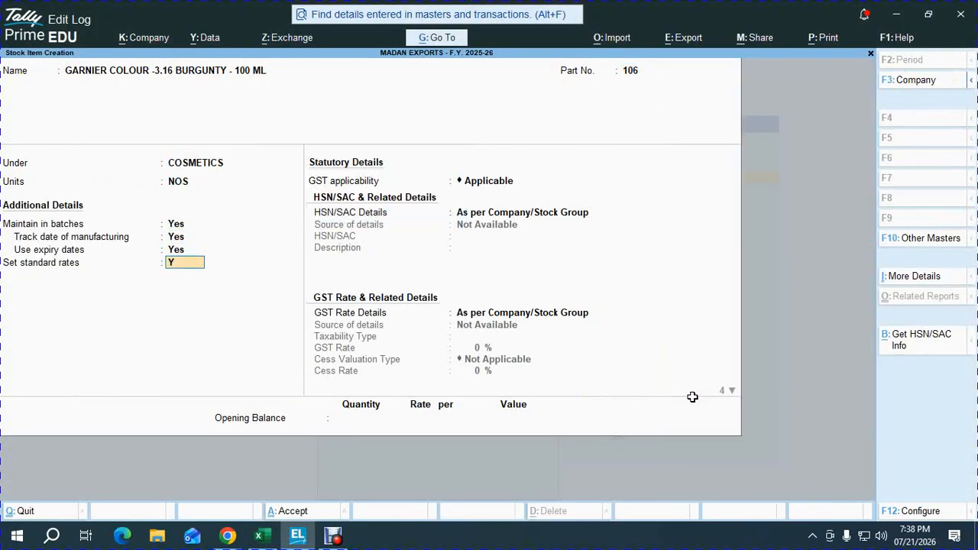
key("Return")
key("Return")
Step: Set the Burgunty 100 ML item's standard cost to 29 per NOS from 1-Apr-25, based on workbook row 37
key("alt+Tab")
key("shift+space")
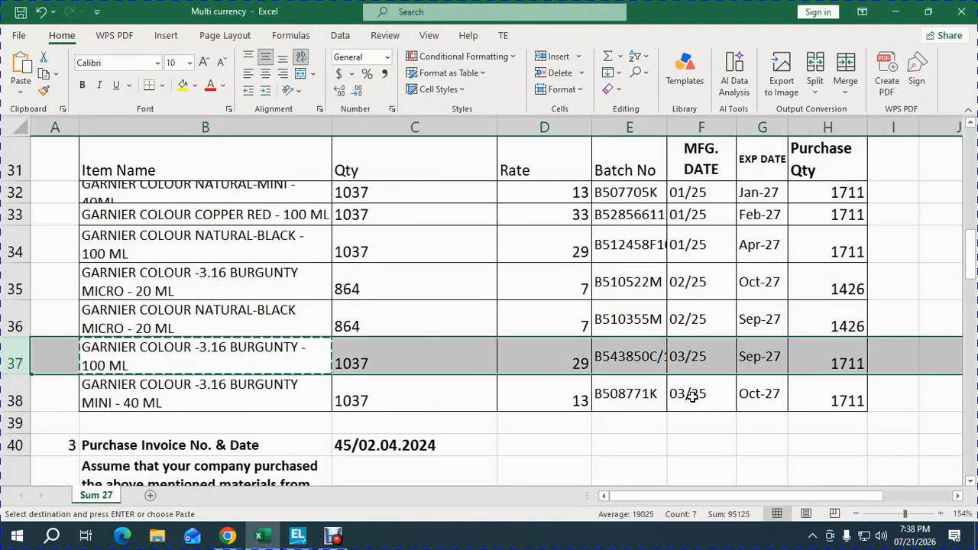
key("alt+Tab")
type("20")
key("Return")
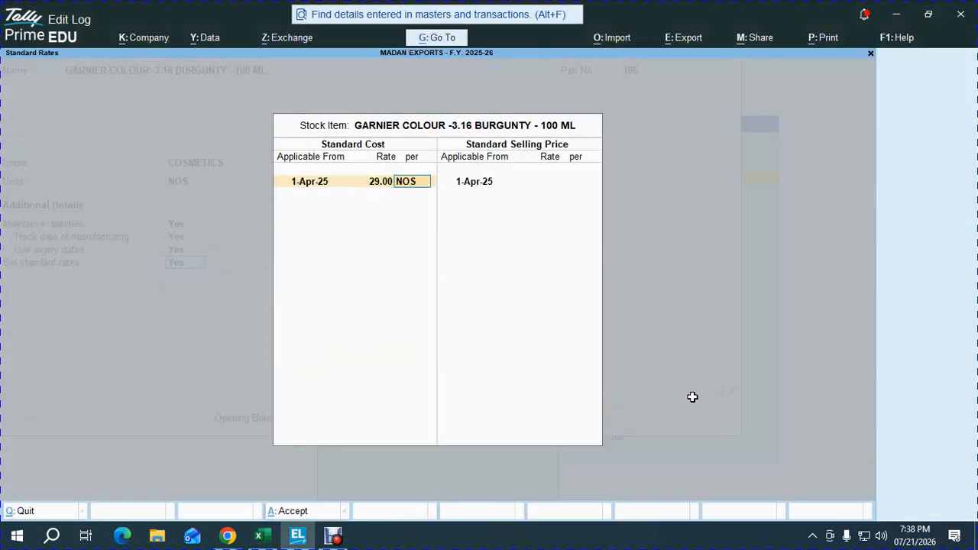
key("ctrl+a")
key("ctrl+a")
Step: Save the Burgunty 100 ML stock item and quit stock item creation
key("Escape")
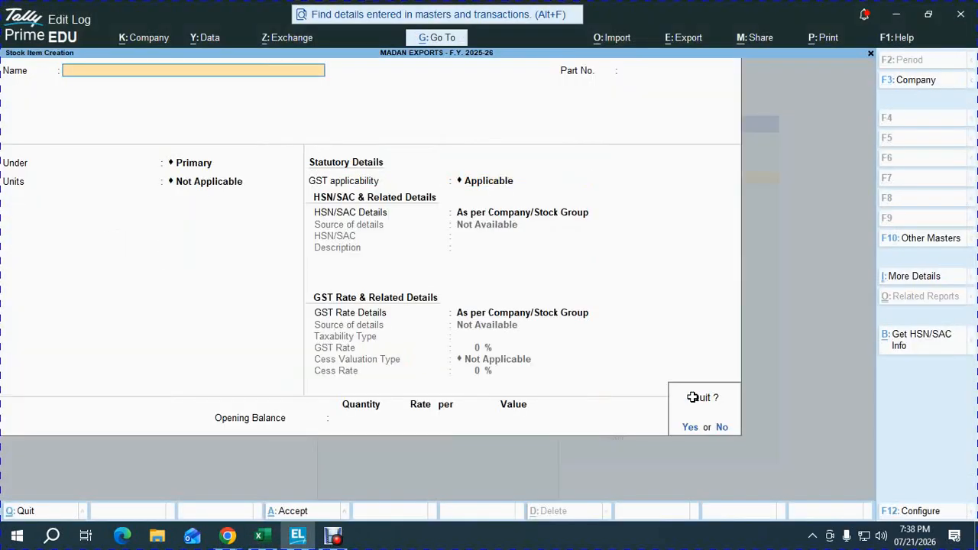
key("Return")
Step: Open the stock item GARNIER COLOUR -3.16 BURGUNTY - 100 ML for alteration
key("Down")
key("Return")
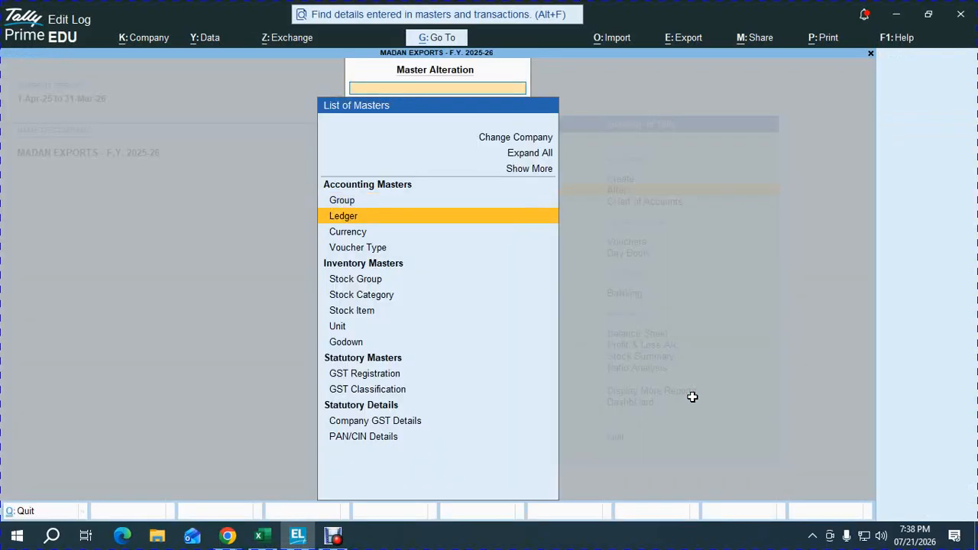
key("Down")
key("Down")
key("Down")
key("Down")
key("Down")
key("Return")
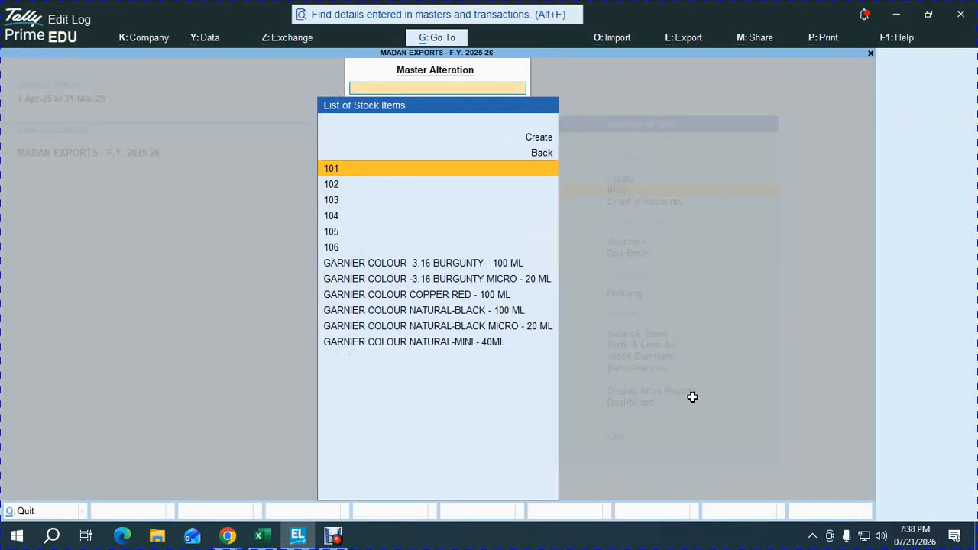
key("Down")
key("Down")
key("Down")
key("Down")
key("Down")
key("Down")
key("Return")
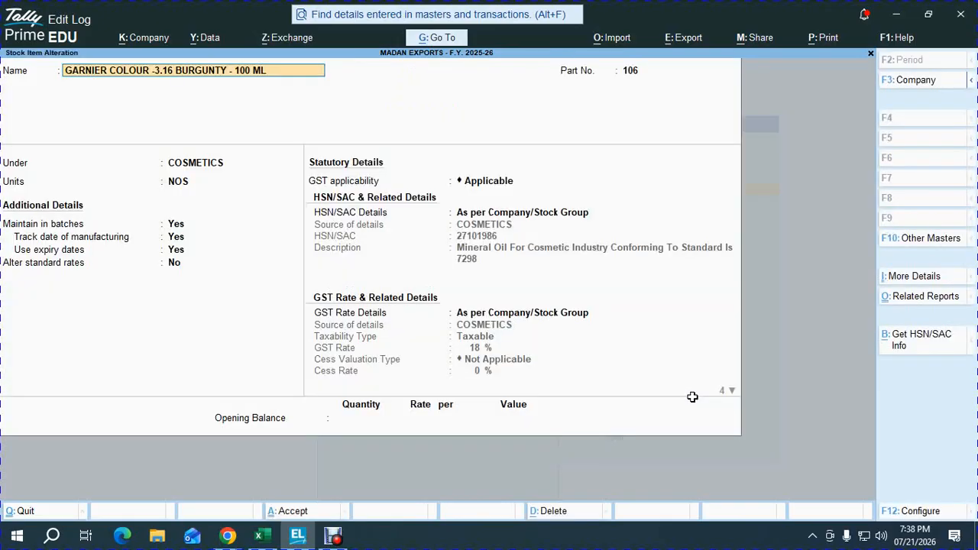
Step: Turn on standard rate alteration for the Burgunty 100 ML item and accept its existing standard cost
key("Return")
key("Return")
key("Return")
key("Return")
key("Return")
key("Return")
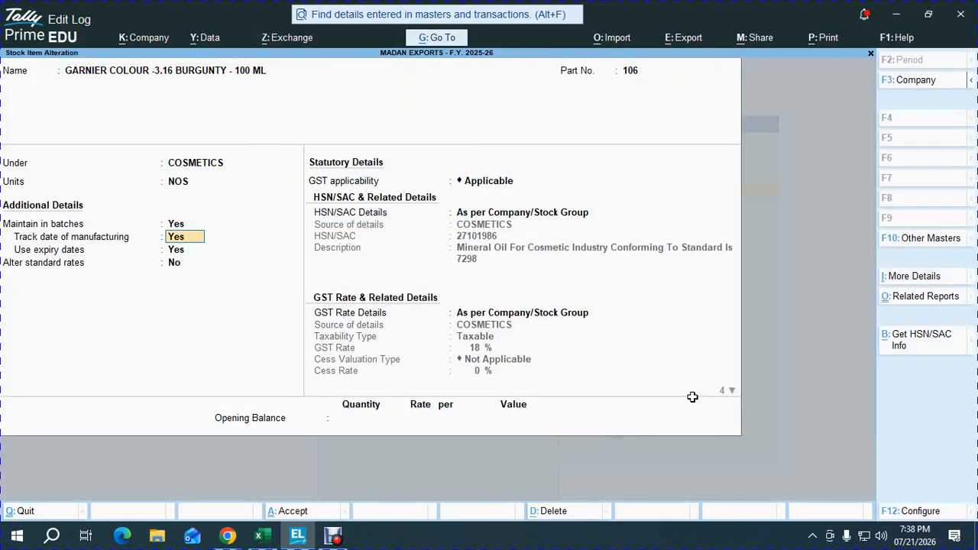
key("y")
key("Return")
key("Return")
key("Return")
key("Return")
key("Return")
key("Return")
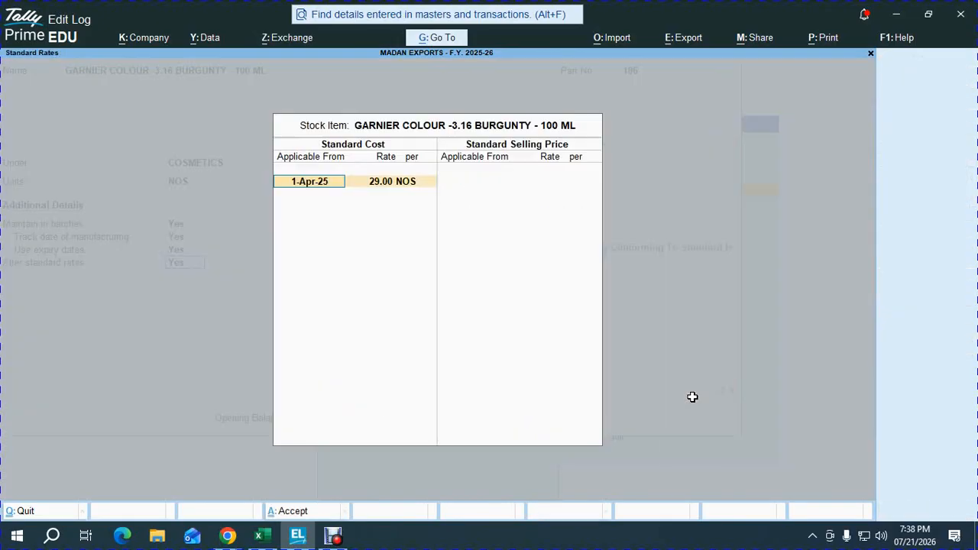
key("Return")
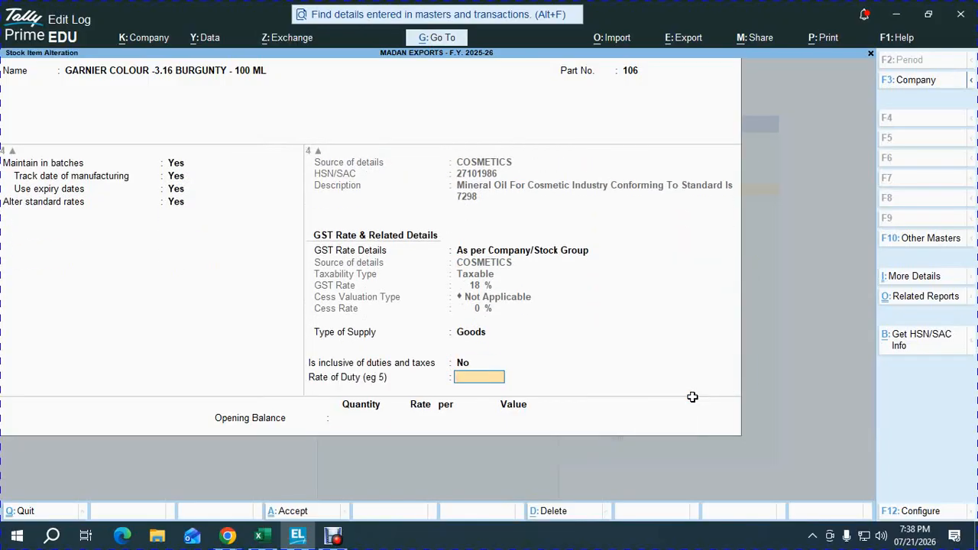
Step: Keep the duty rate at 0 and set the Burgunty 100 ML item's opening quantity to 1,037 NOS
key("Return")
key("alt+Tab")
Step: Copy batch number B543850C/19 from workbook cell E37 into the Burgunty 100 ML item's batch allocation in TallyPrime
key("alt+Tab")
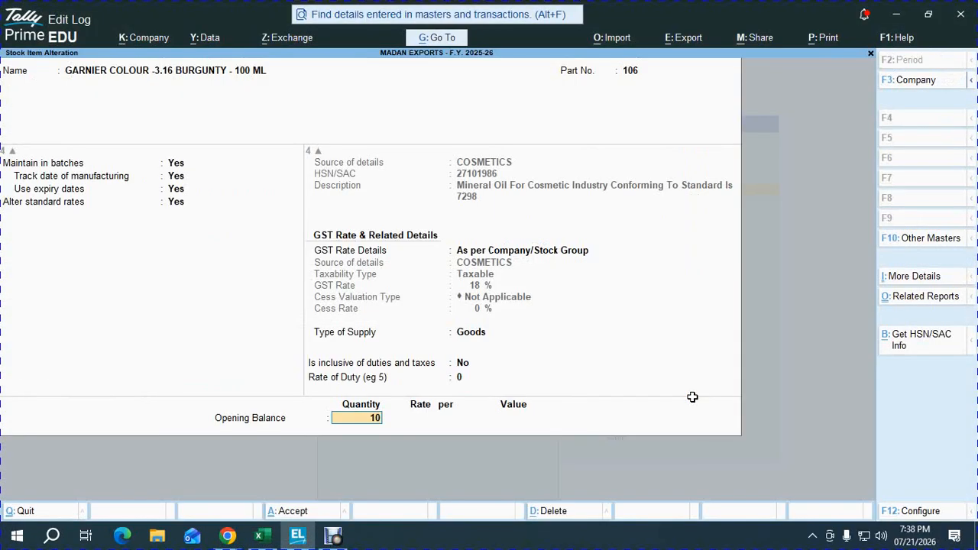
key("Return")
key("alt+Tab")
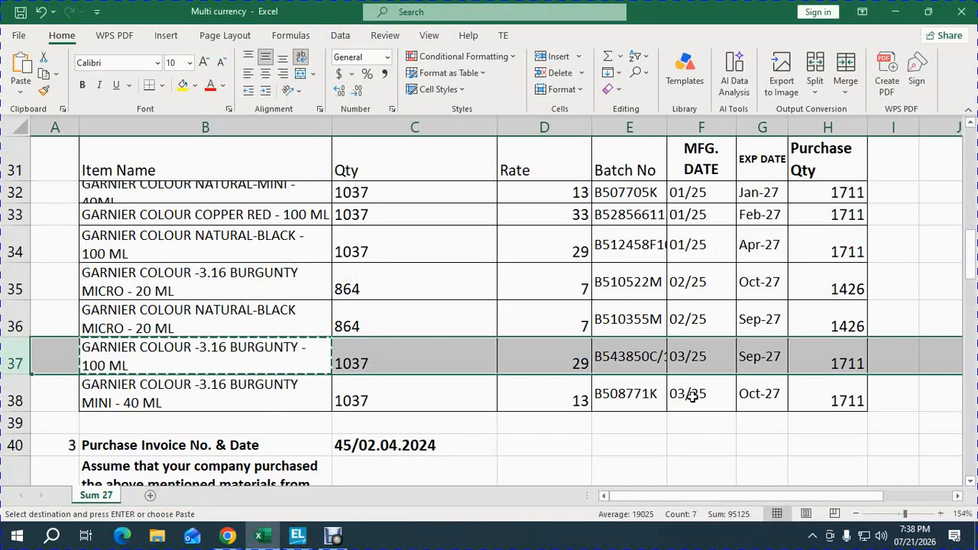
key("Right")
key("Right")
key("Right")
key("ctrl+c")
key("alt+Tab")
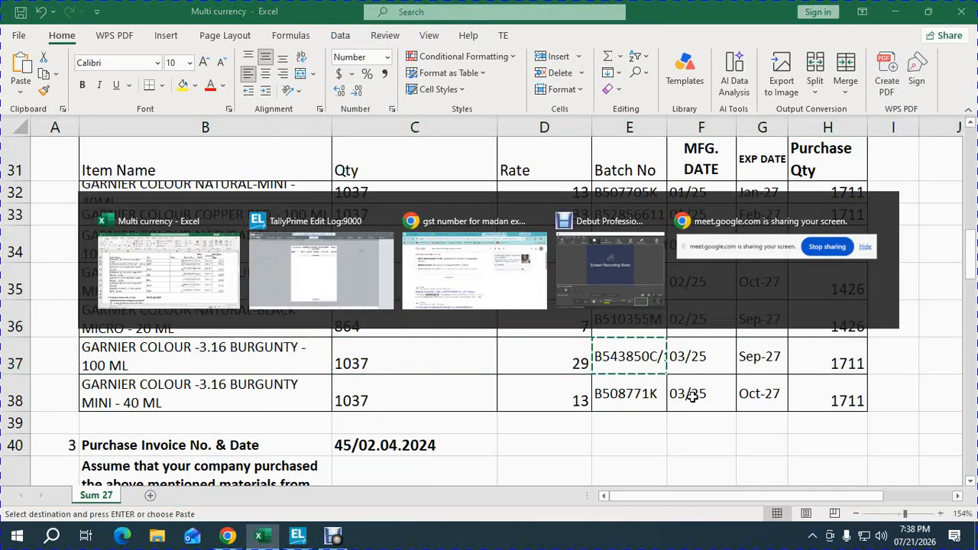
key("ctrl+v")
key("Return")
Step: Set the B543850C/19 batch's manufacturing date to March 2025 and expiry date to 1.10.27
type("1")
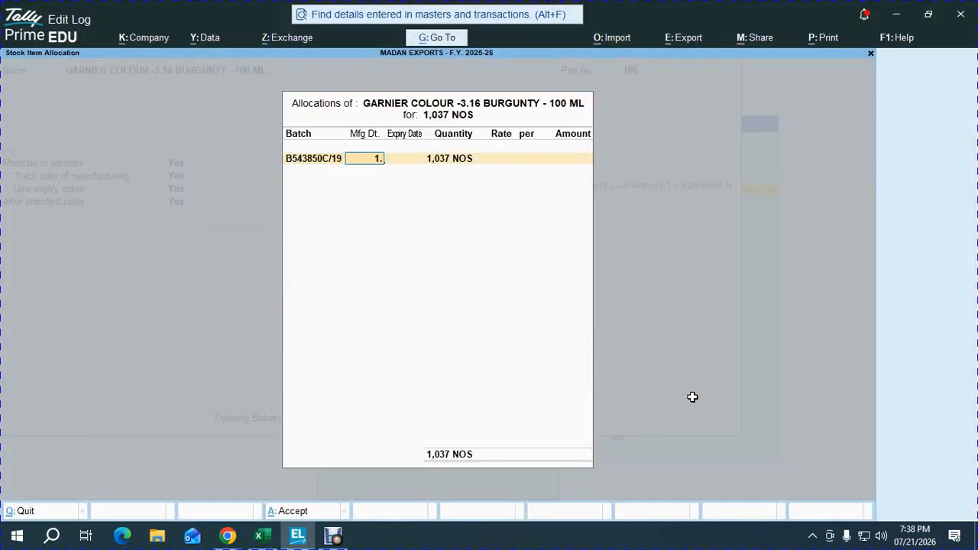
key("Return")
type("1")
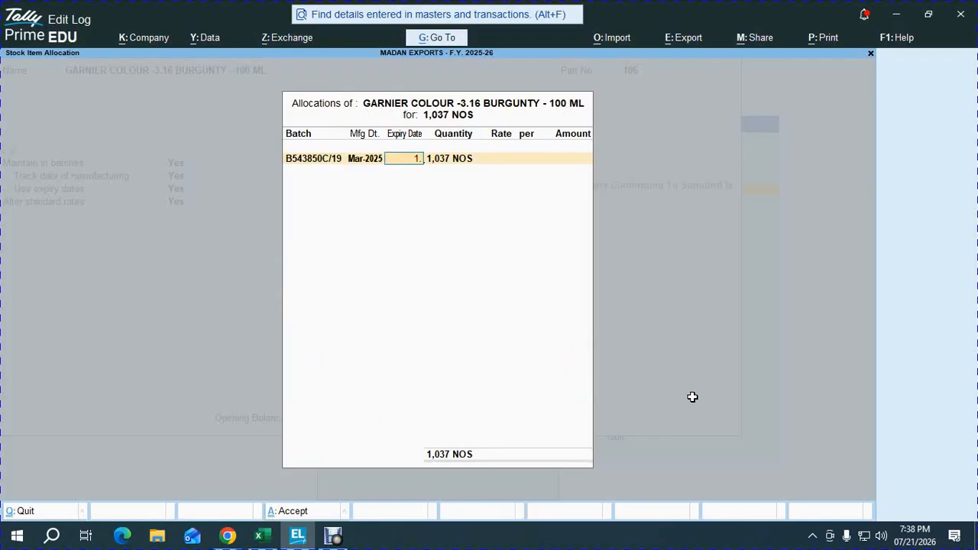
type(".10.27")
key("Return")
Step: Correct the B543850C/19 batch's expiry date to match the workbook's Sep-27 entry, keeping the full quantity
key("alt+Tab")
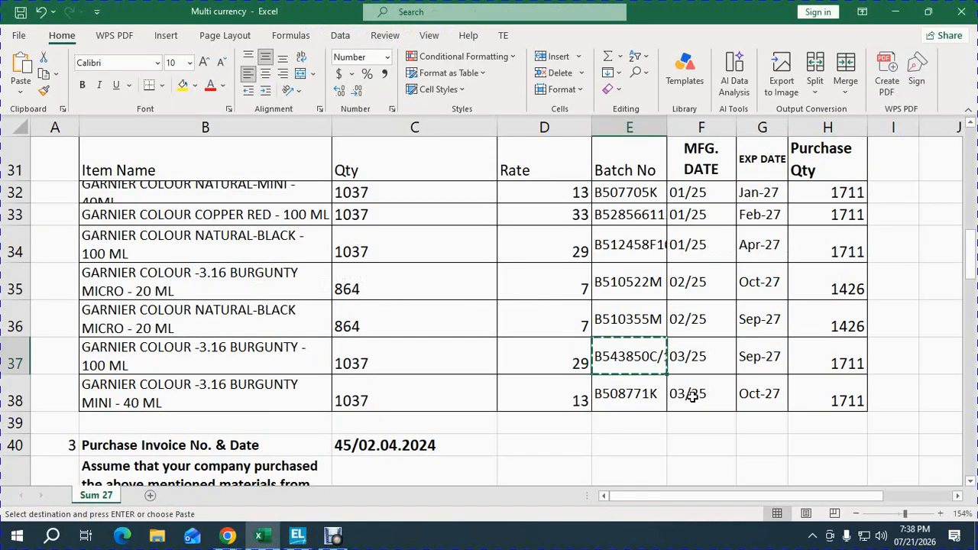
key("alt+Tab")
key("BackSpace")
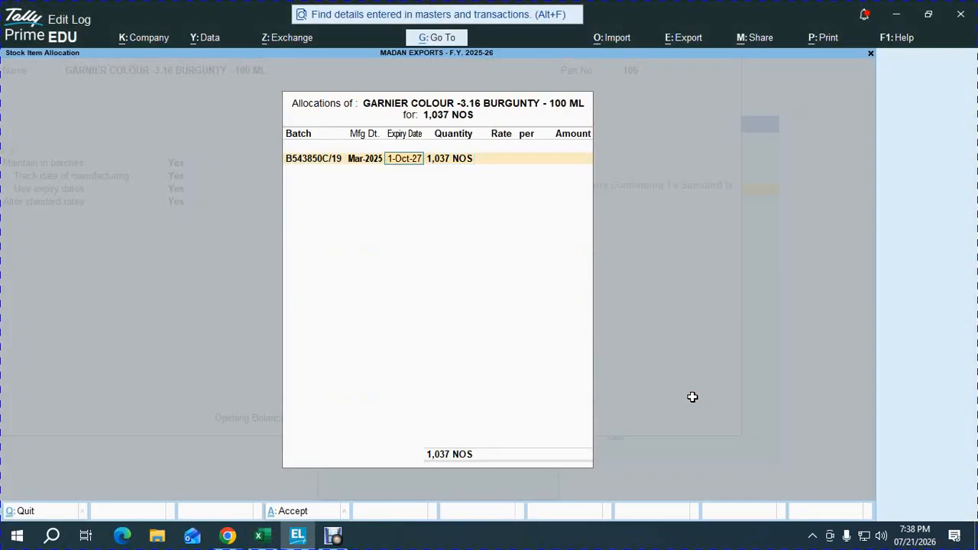
type("1.9.")
key("Return")
key("Return")
Step: Set the B543850C/19 batch's rate to 29 and save the altered Burgunty 100 ML stock item
key("alt+Tab")
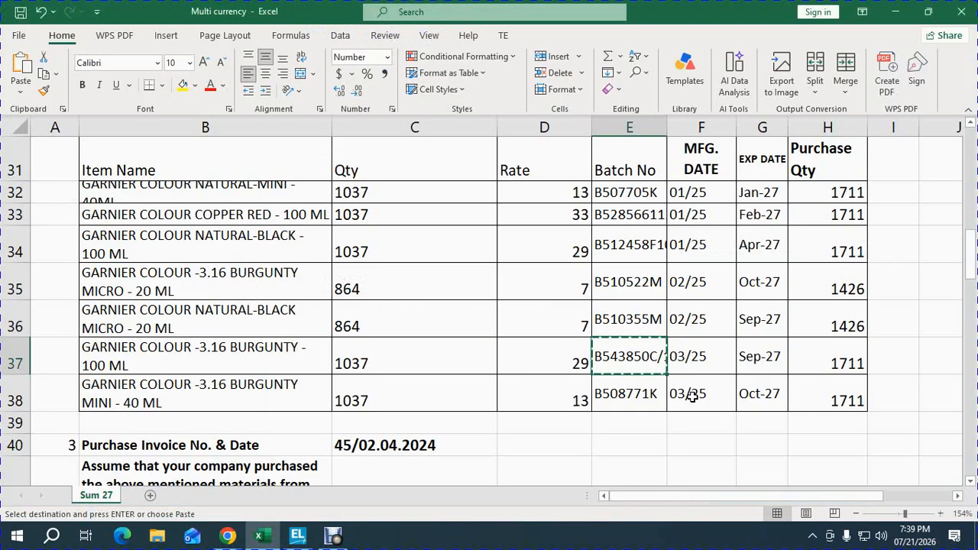
key("alt+Tab")
type("29")
key("Return")
key("Return")
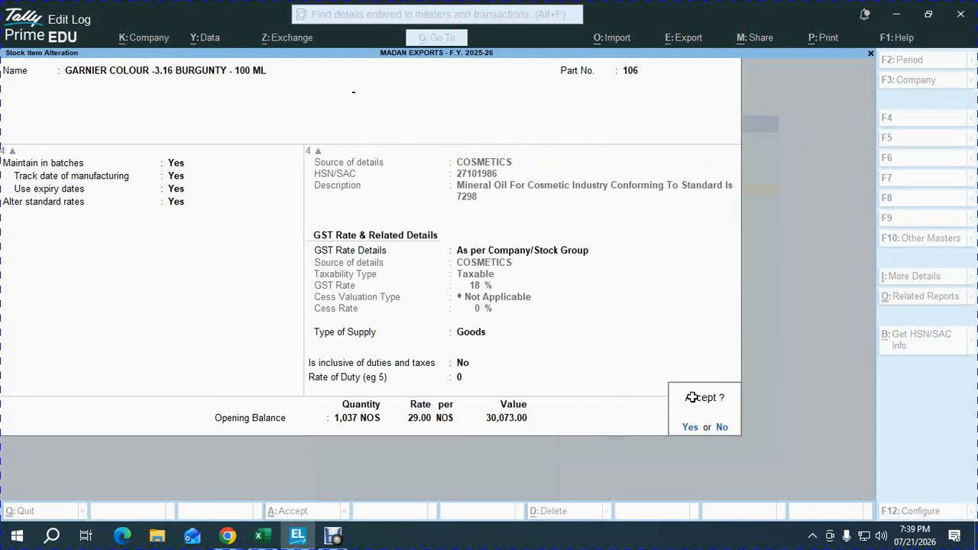
key("Return")
Step: Start creating a new stock item from the list of stock items
key("alt+Tab")
key("alt+Tab")
key("Up")
key("Up")
key("Up")
key("Up")
key("Up")
key("Up")
key("Up")
key("Up")
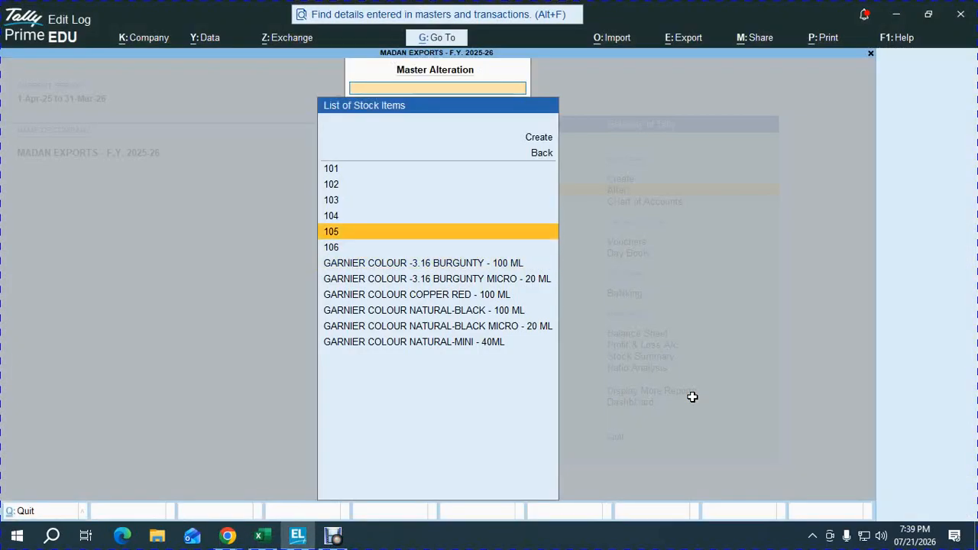
key("Return")
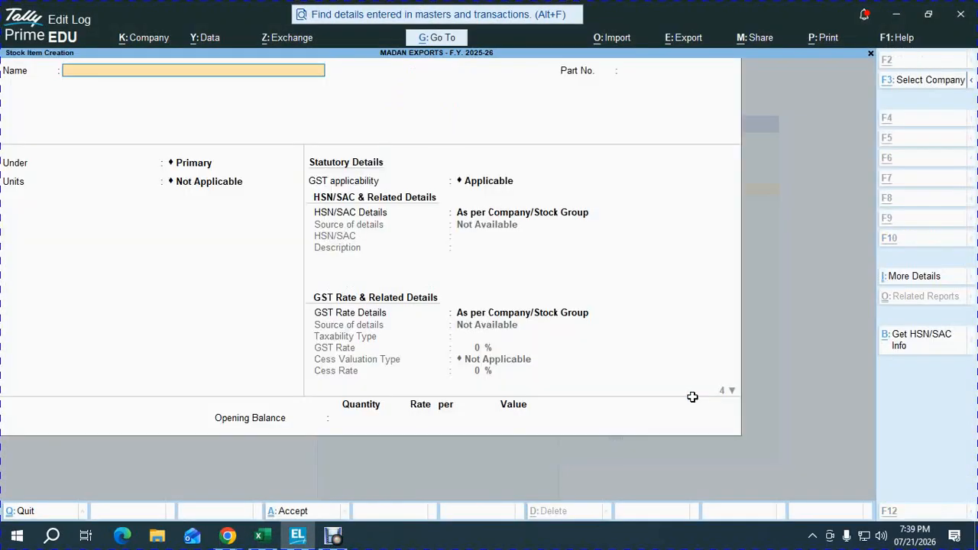
Step: Name the new stock item GARNIER COLOUR -3.16 BURGUNTY MINI - 40 ML, copying the name from workbook row 38
key("alt+Tab")
key("Down")
key("Left")
key("Left")
key("Left")
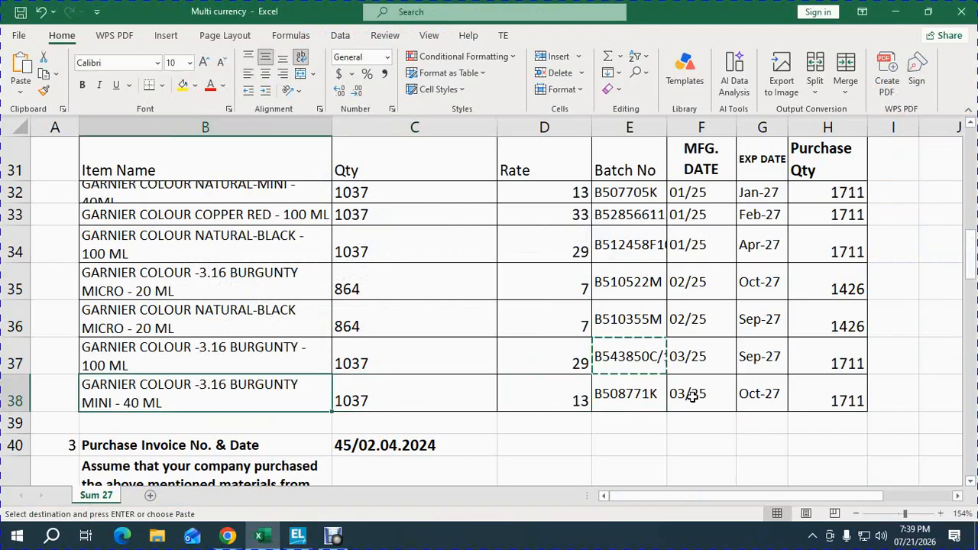
key("ctrl+c")
key("alt+Tab")
key("ctrl+v")
key("Return")
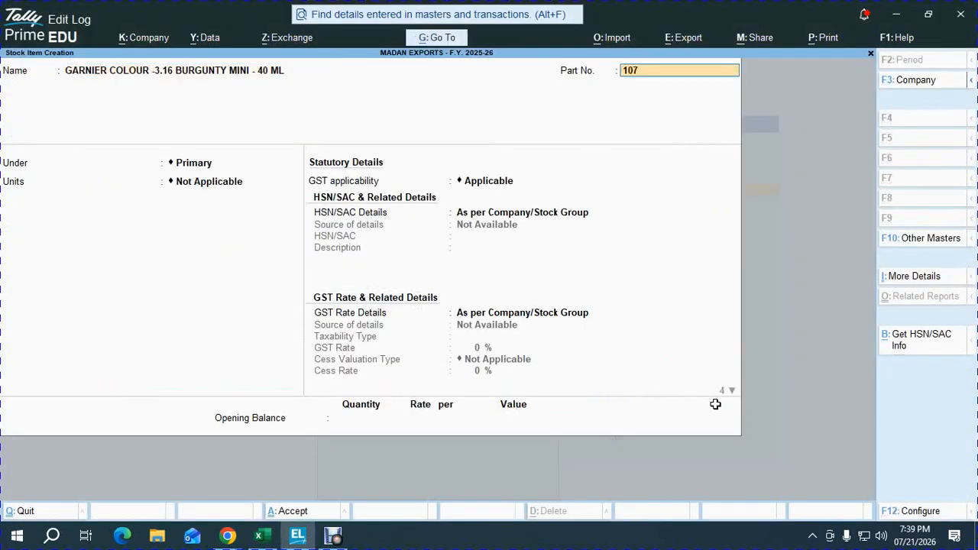
Step: Set the Burgunty Mini item's part number to 107, group to COSMETICS and unit to NOS
type("107")
key("Return")
key("Down")
key("Return")
key("Down")
key("Return")
key("Return")
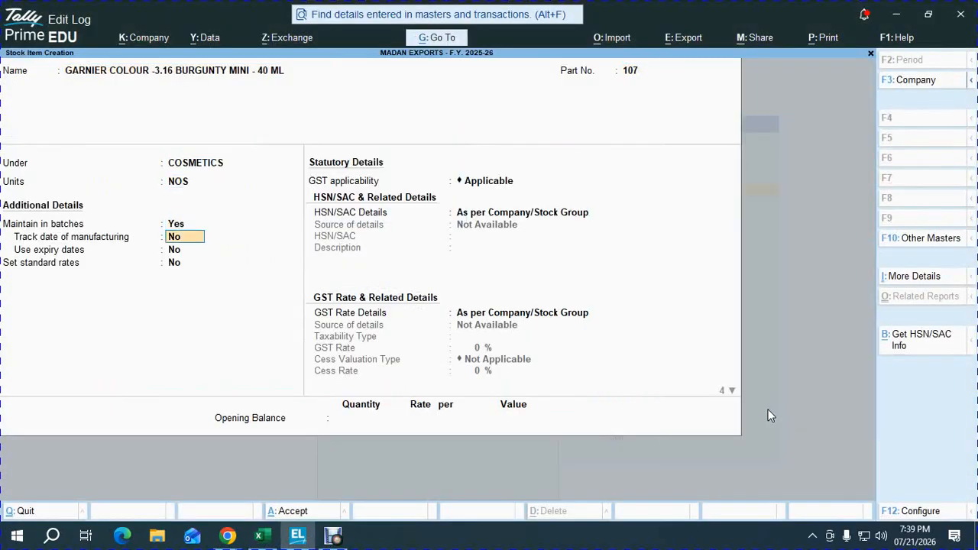
Step: Enable batches, manufacturing date tracking, expiry dates and standard rates for the item, checking the workbook row and accepting the standard rates
key("y")
key("y")
key("y")
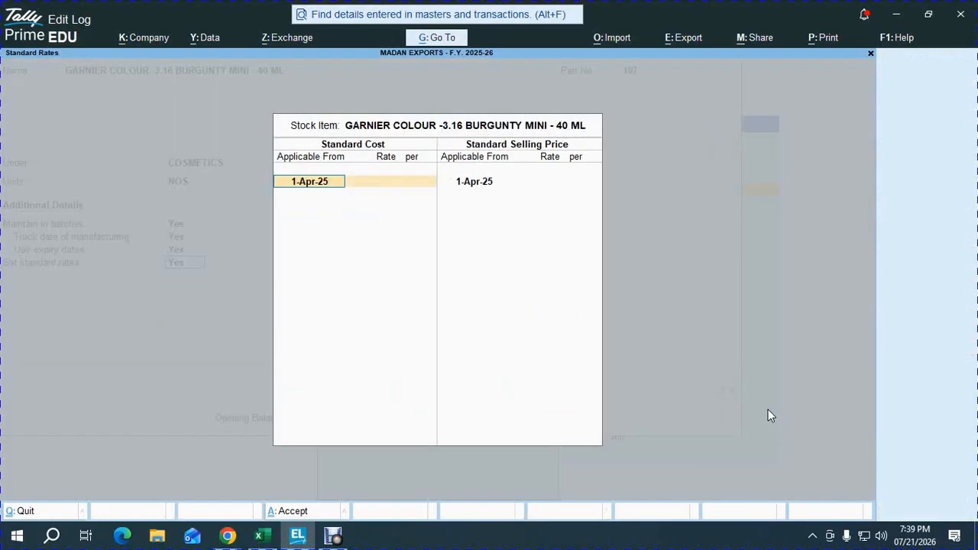
key("alt+Tab")
key("shift+space")
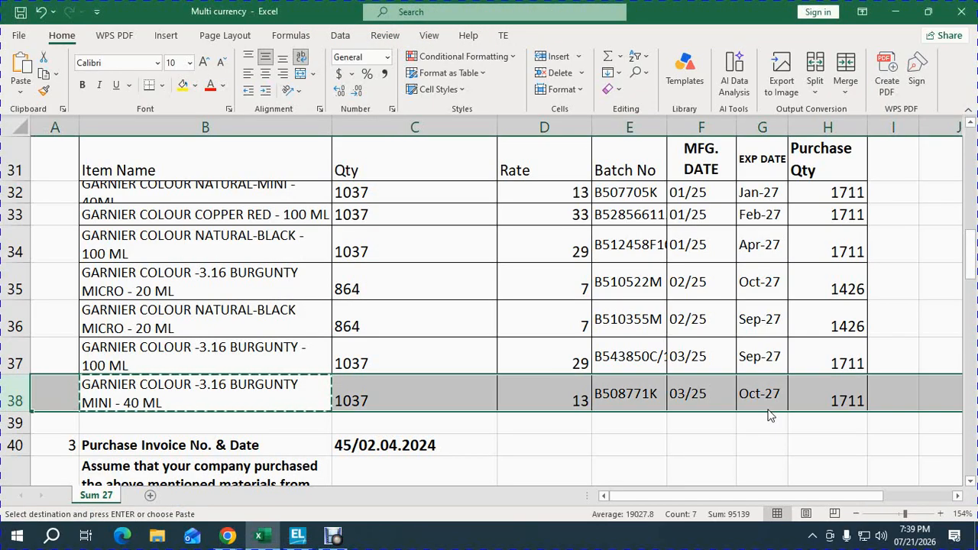
key("alt+Tab")
key("Return")
key("ctrl+a")
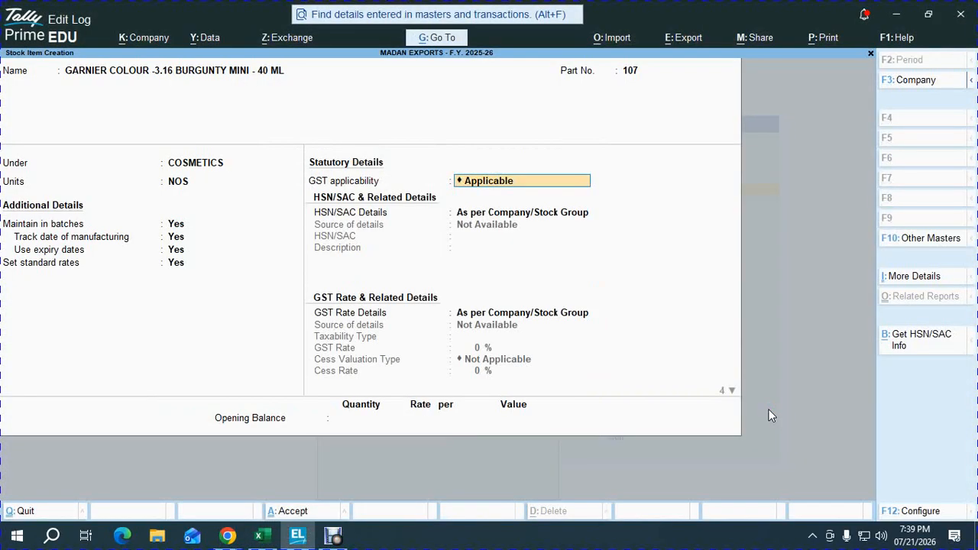
Step: Accept the item's GST details and set its opening balance quantity to 1037 as in the workbook
key("Return")
key("Return")
key("Return")
key("Return")
key("Return")
key("Return")
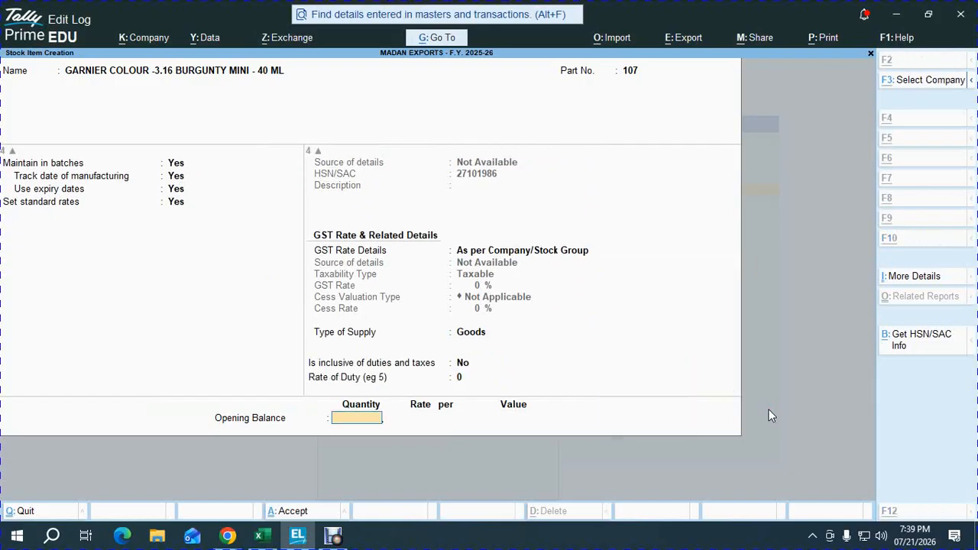
key("alt+Tab")
key("alt+Tab")
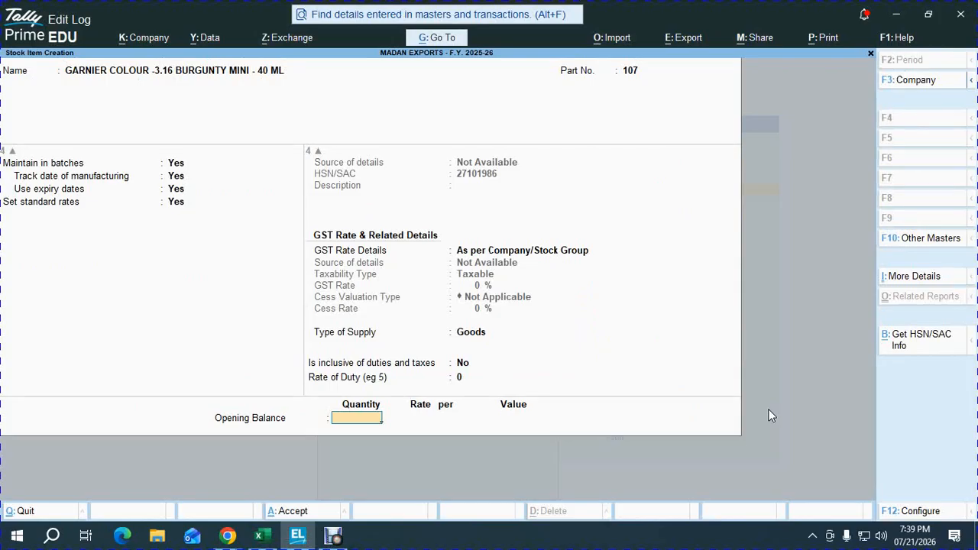
type("1037")
key("Return")
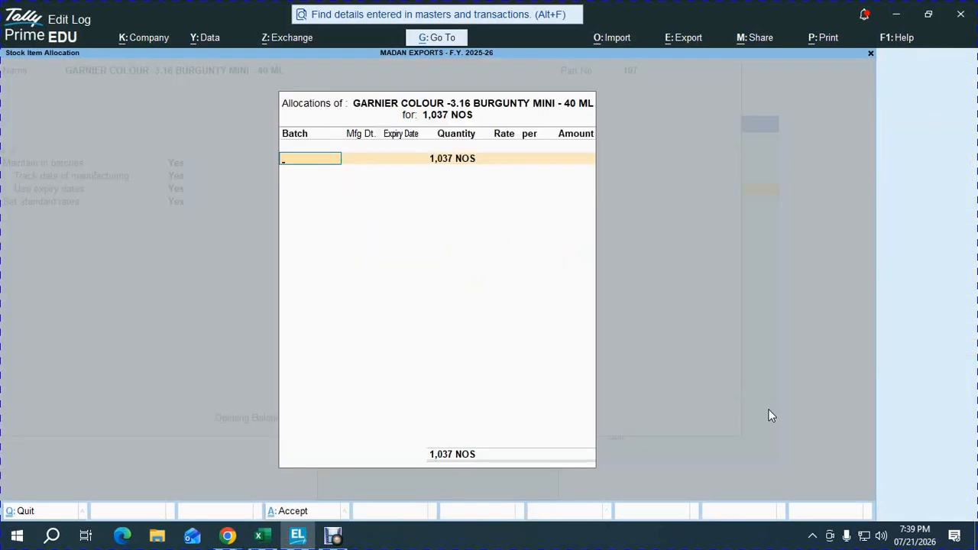
Step: Copy batch number B508771K from the workbook into the Burgunty Mini item's opening allocation
key("alt+Tab")
key("Right")
key("Right")
key("Right")
key("Right")
key("ctrl+c")
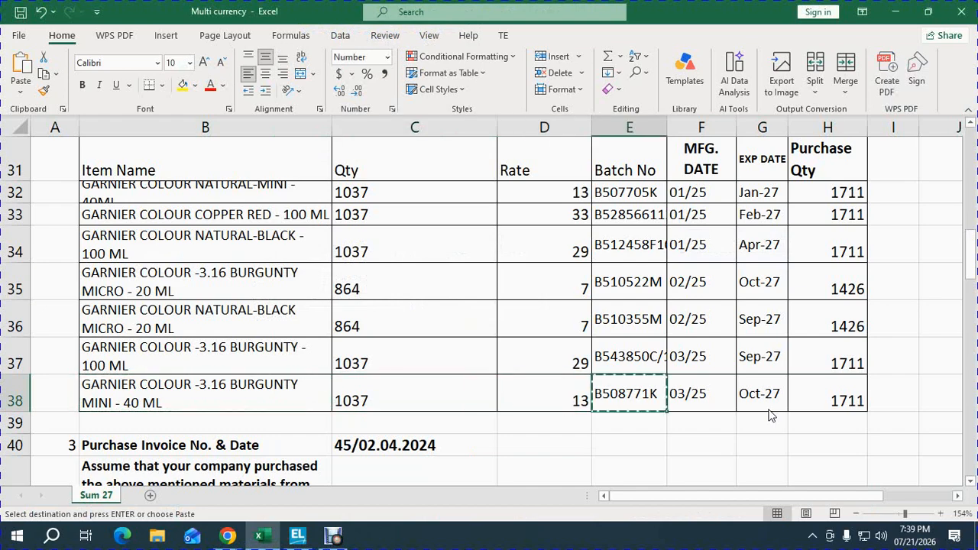
key("alt+Tab")
key("ctrl+alt+v")
key("Return")
Step: Set the B508771K batch's manufacturing date to 3.25 and its expiry to October 2027, following the workbook
key("alt+Tab")
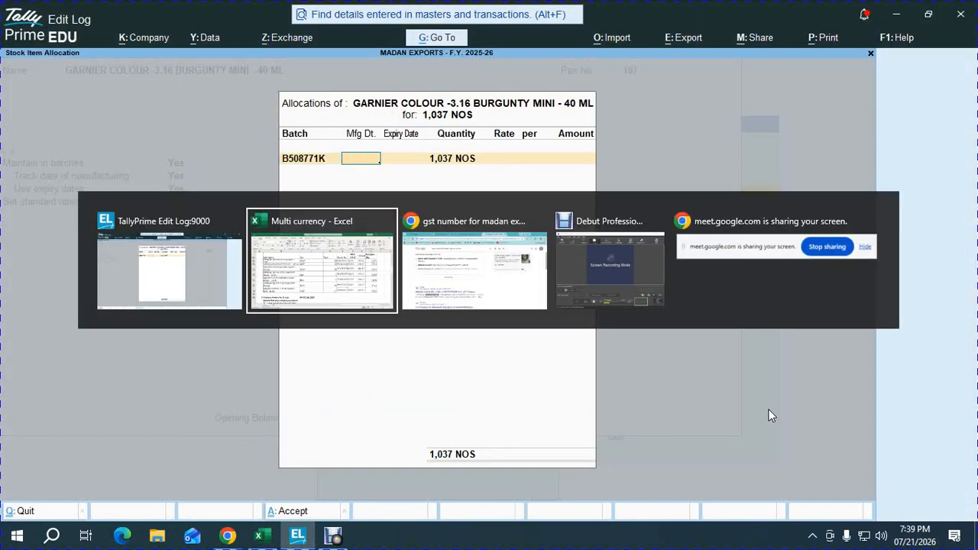
key("alt+Tab")
type("3.")
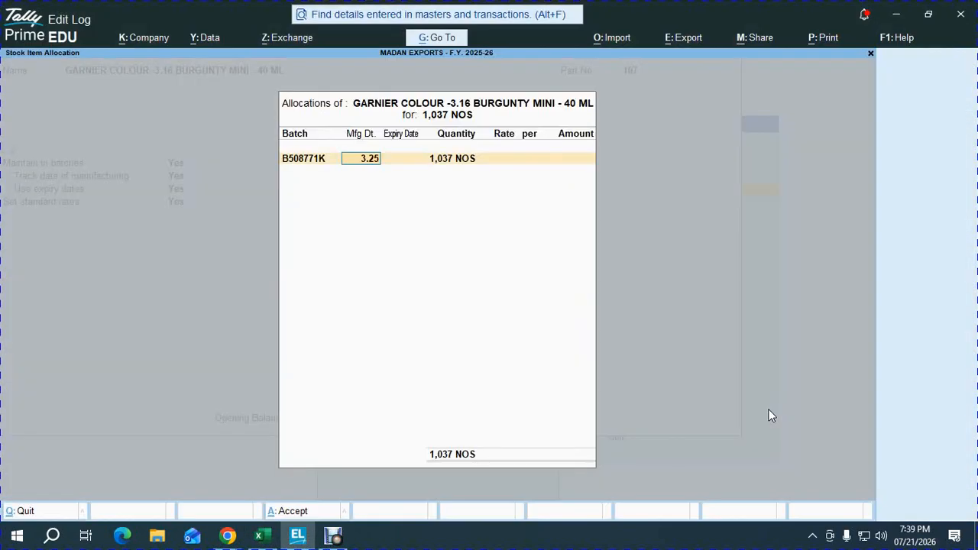
type("25")
key("Return")
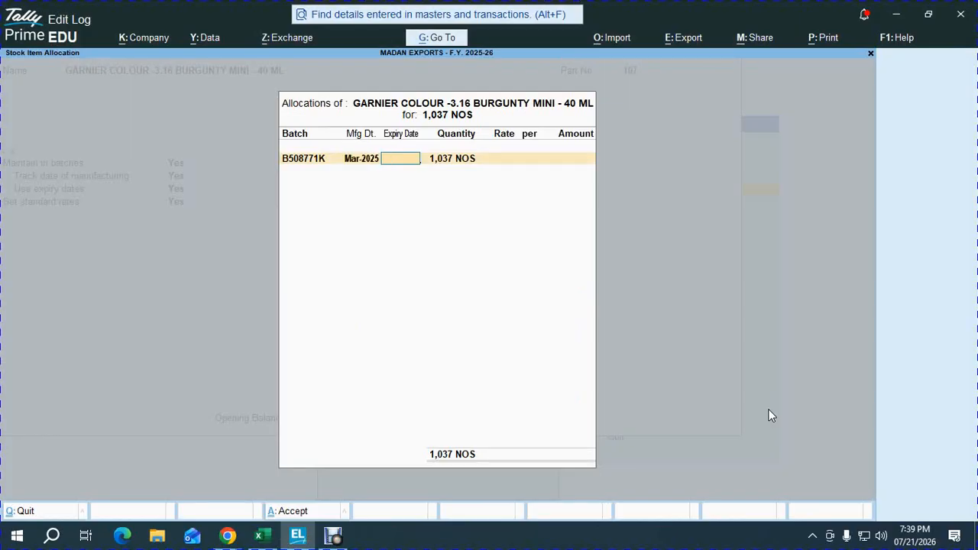
key("alt+Tab")
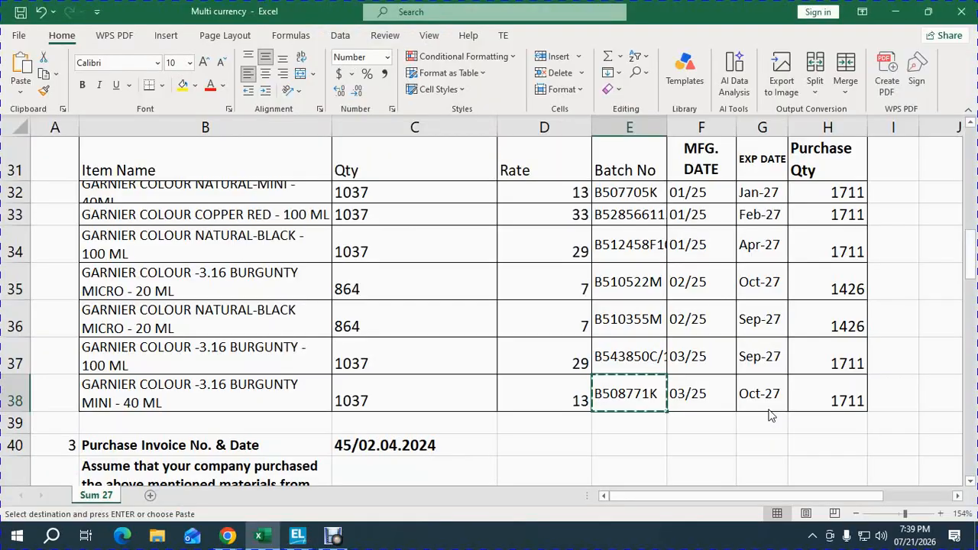
key("alt+Tab")
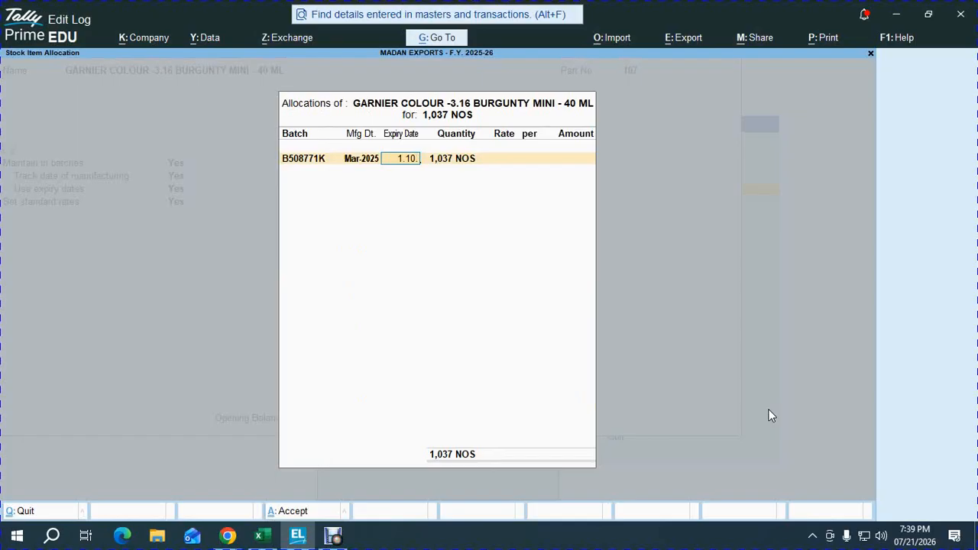
key("Return")
Step: Set the B508771K batch's rate to 13 per the workbook and save the Burgunty Mini stock item
key("alt+Tab")
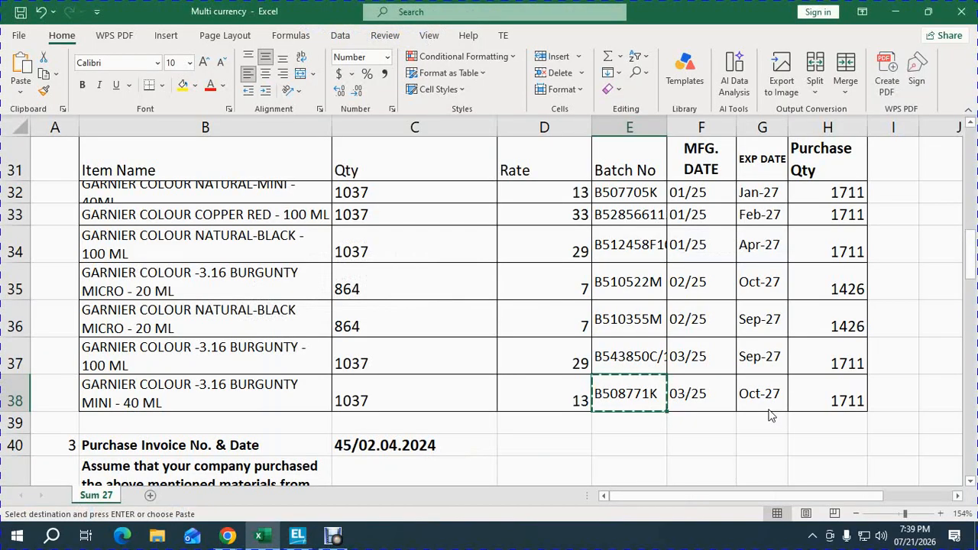
key("alt+Tab")
type("13")
key("Return")
key("Return")
key("Return")
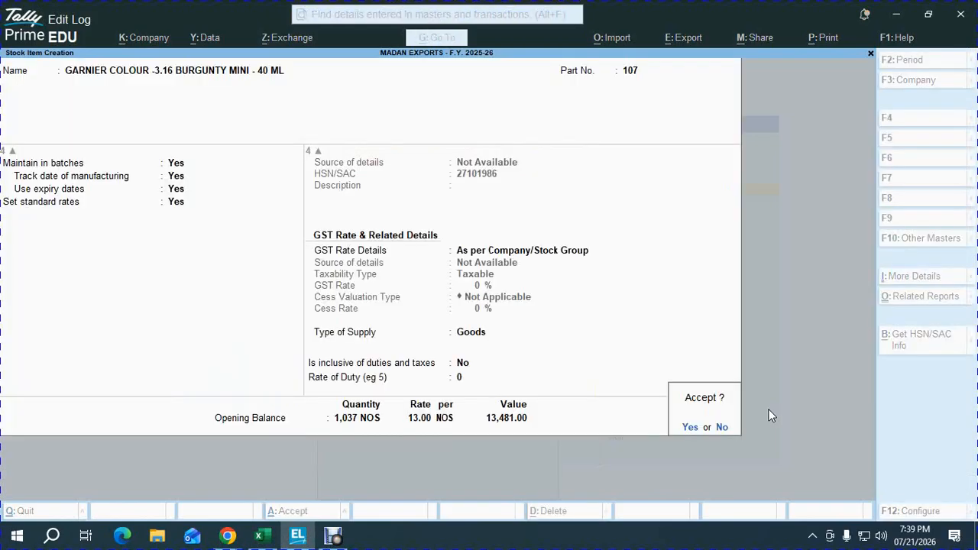
key("Return")
key("Escape")
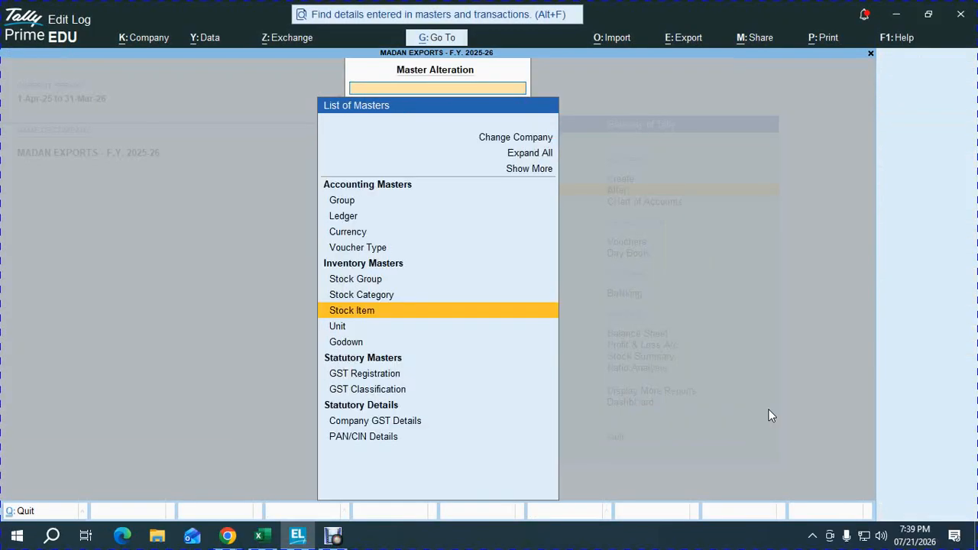
Step: Open the company's detailed balance sheet and examine the Closing Stock entry under Current Assets
key("Escape")
key("alt+F5")
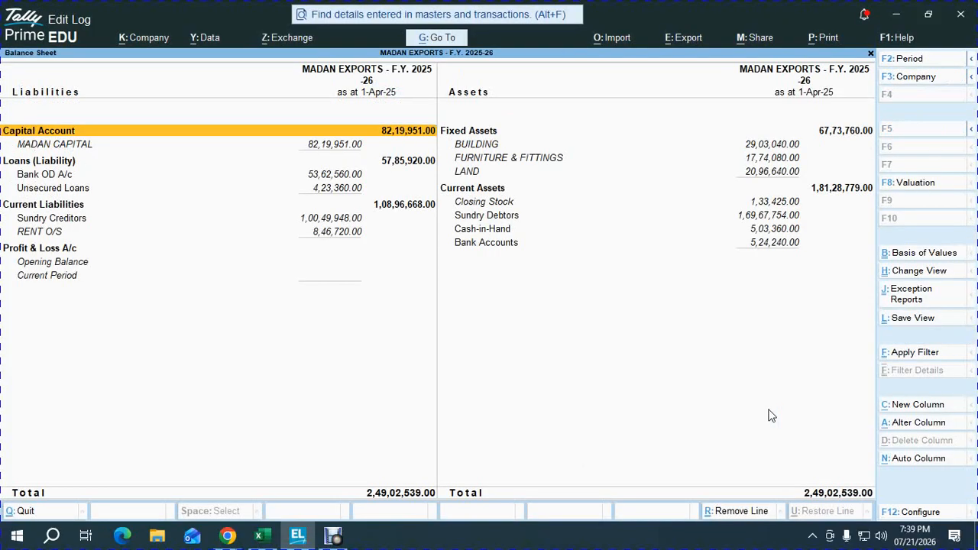
key("Down")
key("Right")
key("Left")
key("Down")
key("Down")
key("Down")
key("Down")
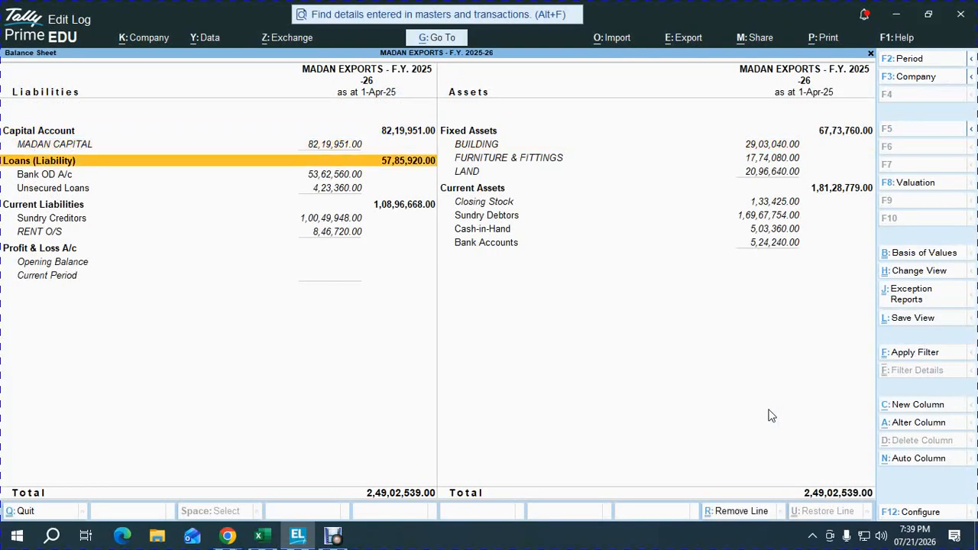
key("Right")
Step: In the Excel workbook, multiply quantity by rate for the first stock item with =C32*D32 in cell I32
key("alt+Tab")
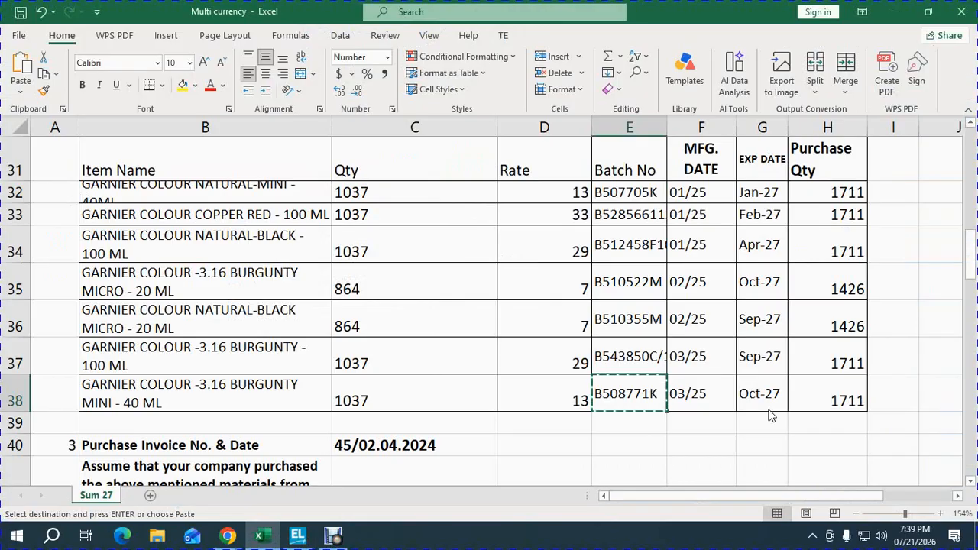
key("Up")
key("Up")
key("Up")
key("Up")
key("Up")
key("Up")
key("Right")
key("Right")
key("Right")
key("Right")
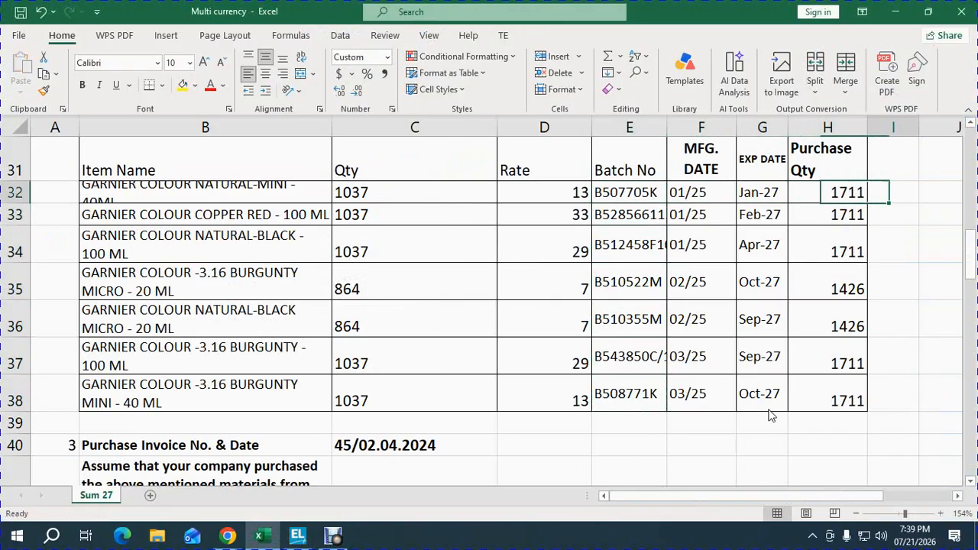
type("=")
key("Left")
key("Left")
key("Left")
key("Left")
key("Left")
key("Left")
key("Left")
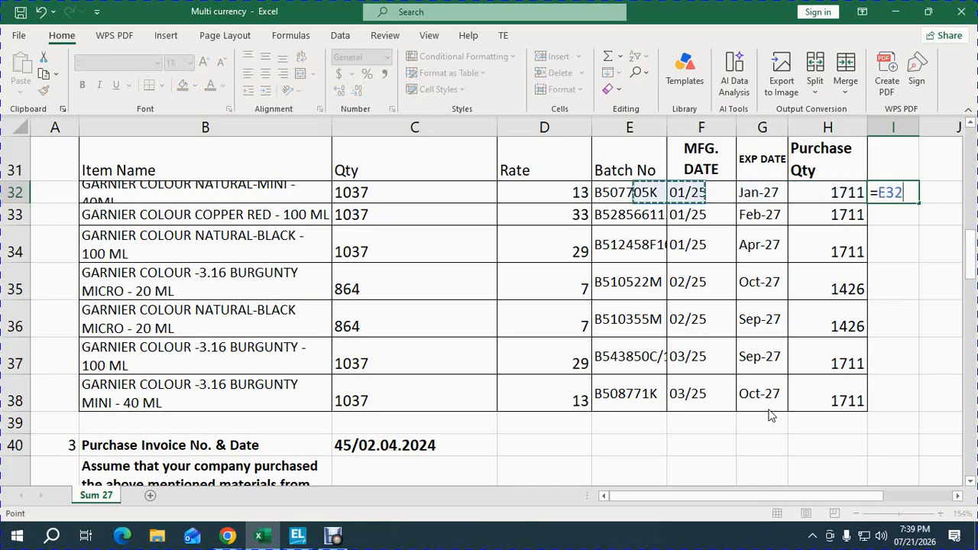
key("Right")
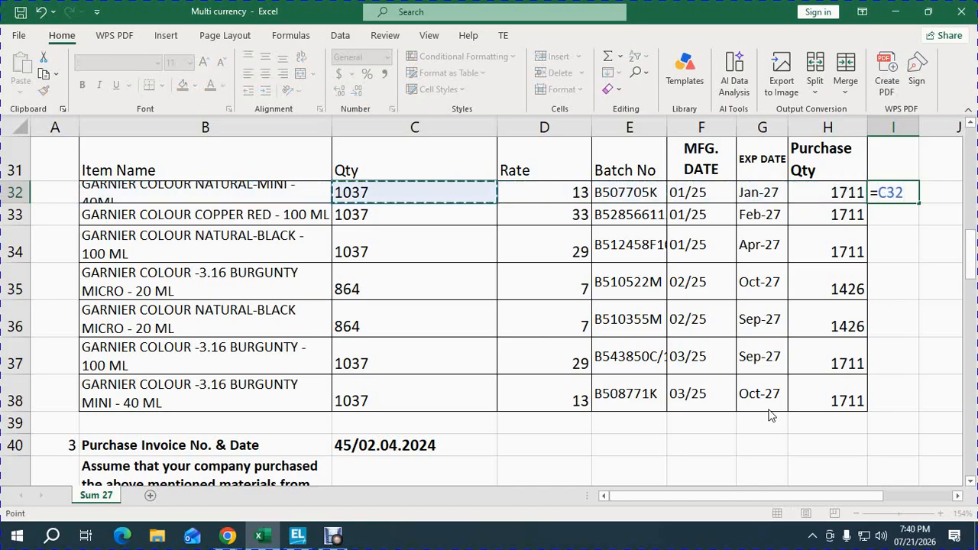
type("*")
key("Left")
key("Left")
key("Left")
key("Left")
key("Left")
key("Return")
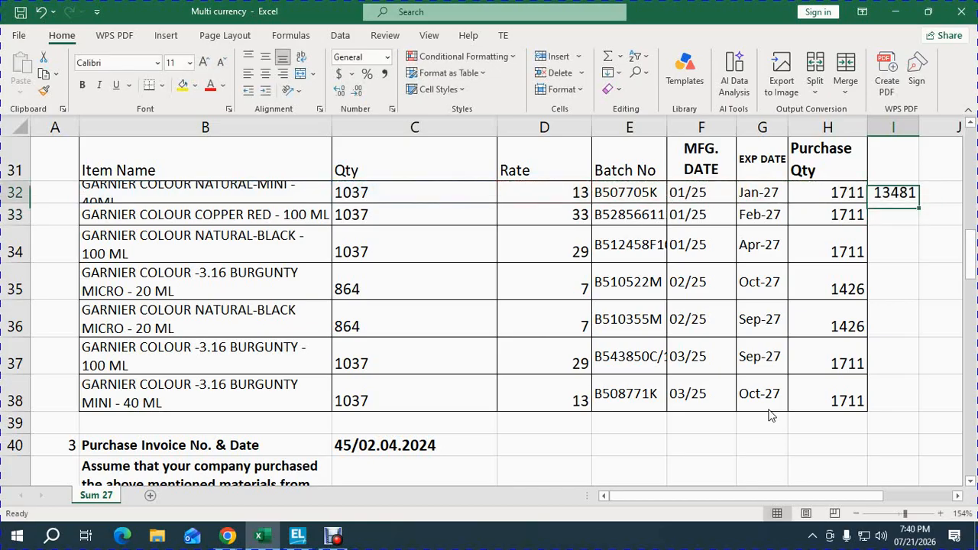
Step: Copy the I32 stock value formula down to I39 to total the values in the selection
key("Up")
key("ctrl+c")
key("shift+Down")
key("shift+Down")
key("shift+Down")
key("shift+Down")
key("shift+Down")
key("shift+Down")
key("shift+Down")
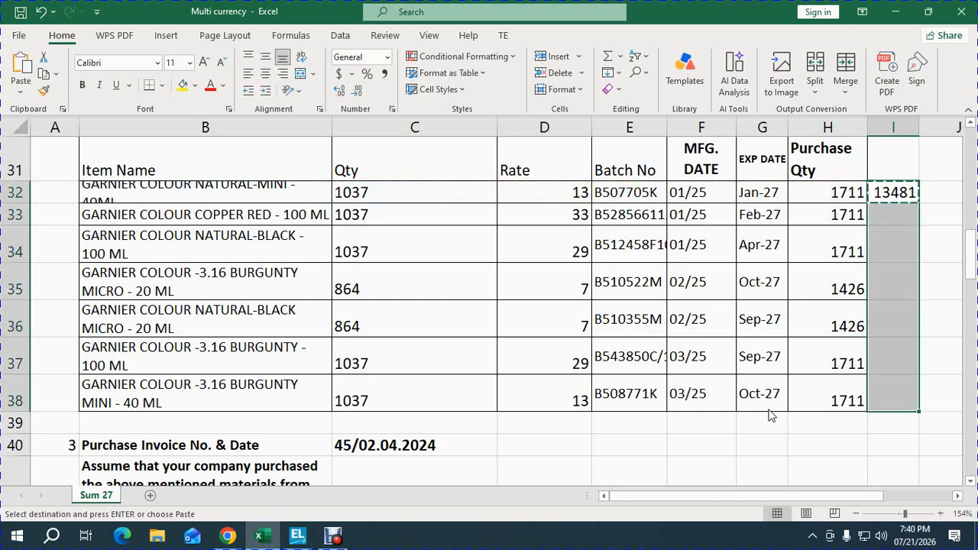
key("Return")
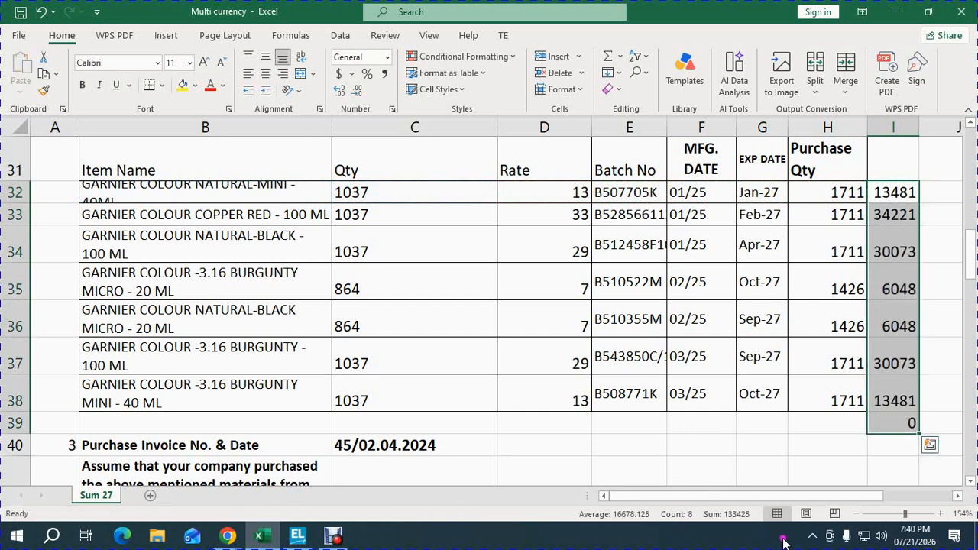
left_click(536, 437)
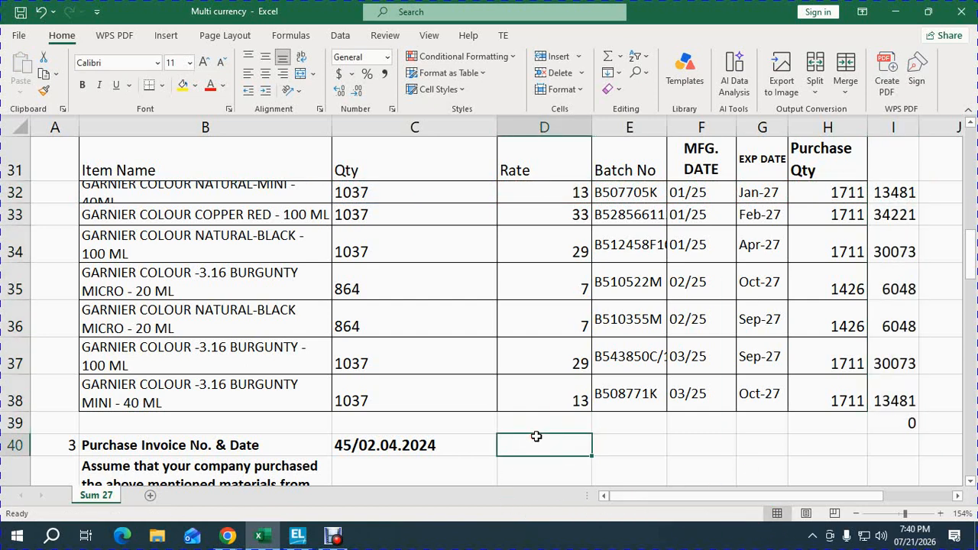
Step: Switch to TallyPrime, leave the balance sheet and start a new ledger named GST LOCAL PURCHASE
mouse_move(305, 539)
left_click(302, 496)
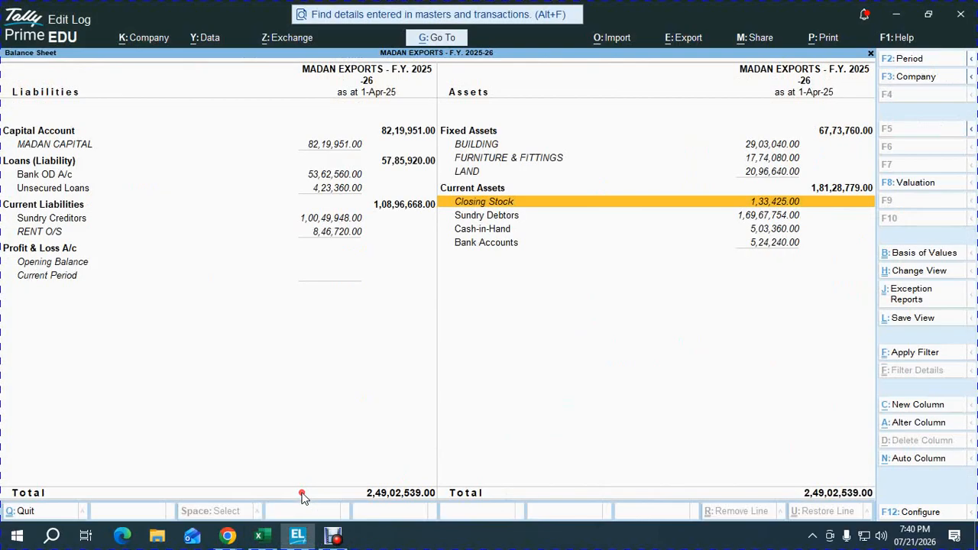
key("Escape")
key("Up")
key("Up")
key("Up")
key("Up")
key("Up")
key("Up")
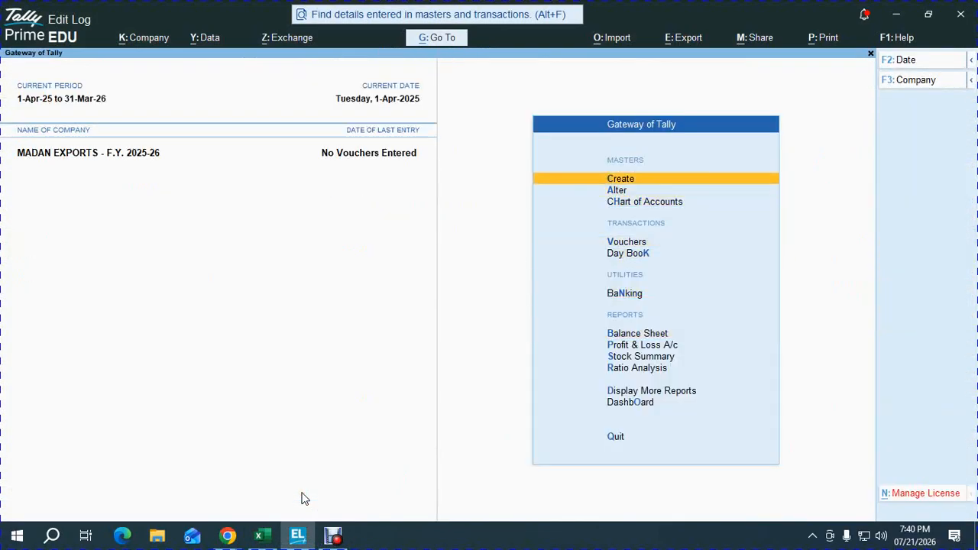
key("Return")
key("Down")
key("Return")
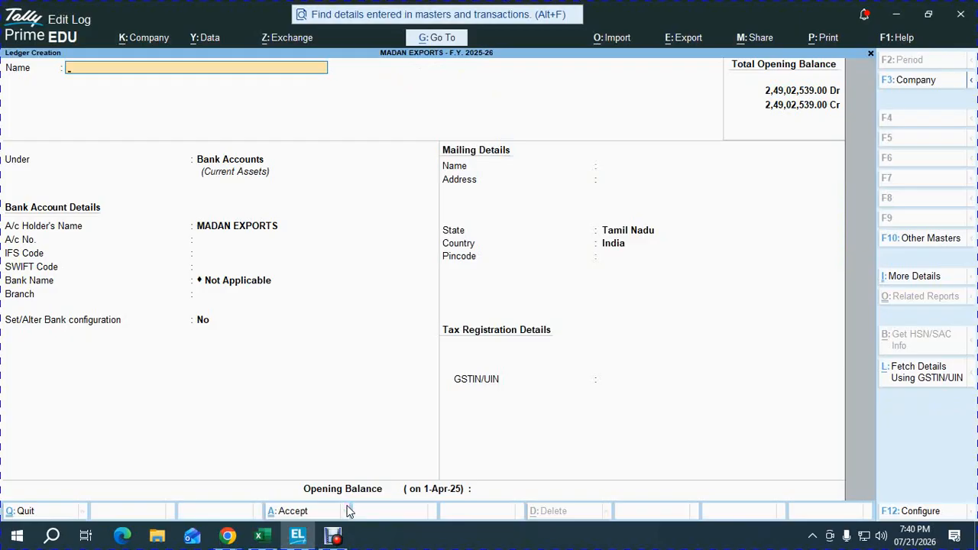
type("GST LOCAL PURCHASE")
key("Return")
Step: Place GST LOCAL PURCHASE under Purchase Accounts with HSN/SAC details as per Company/Group, and save the ledger
type("PU")
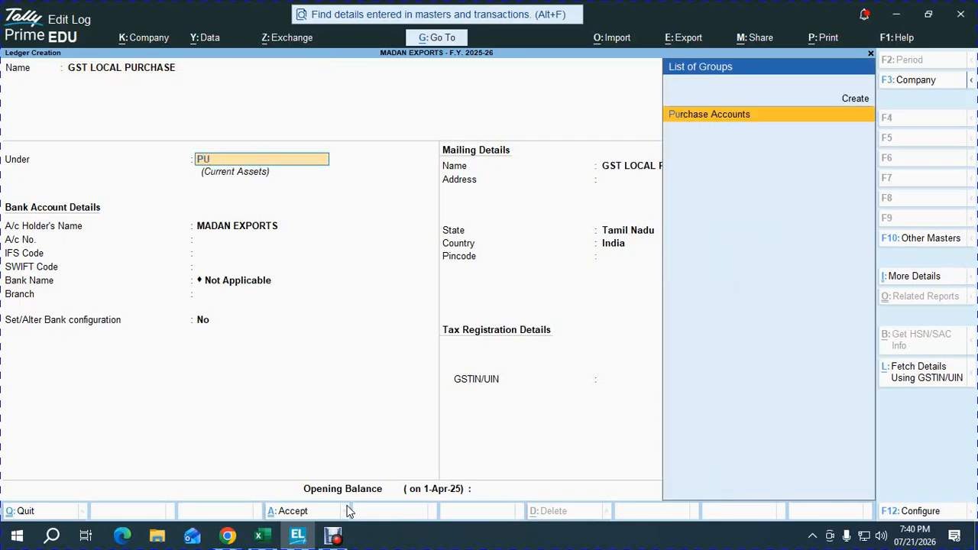
key("Return")
key("Return")
key("Return")
key("Return")
key("Return")
key("Return")
key("Return")
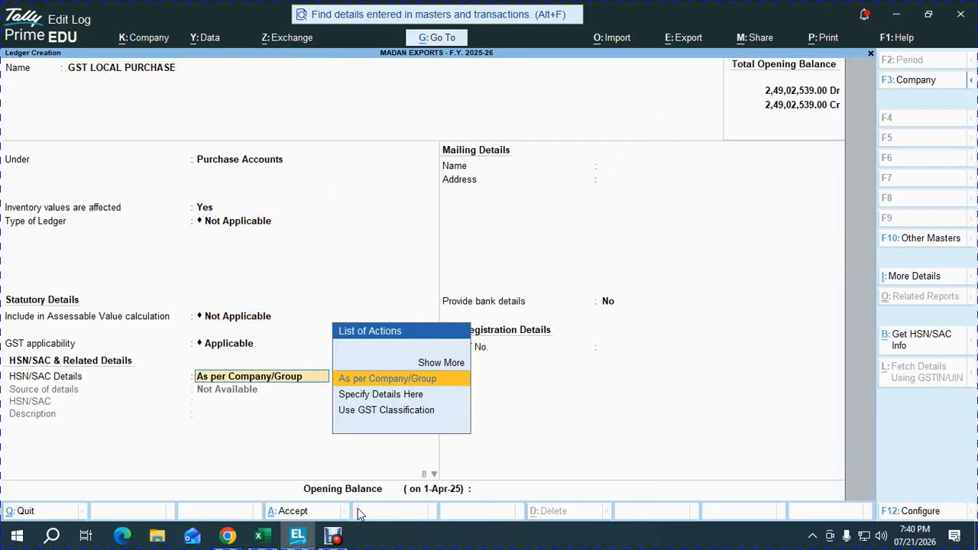
key("Up")
key("Return")
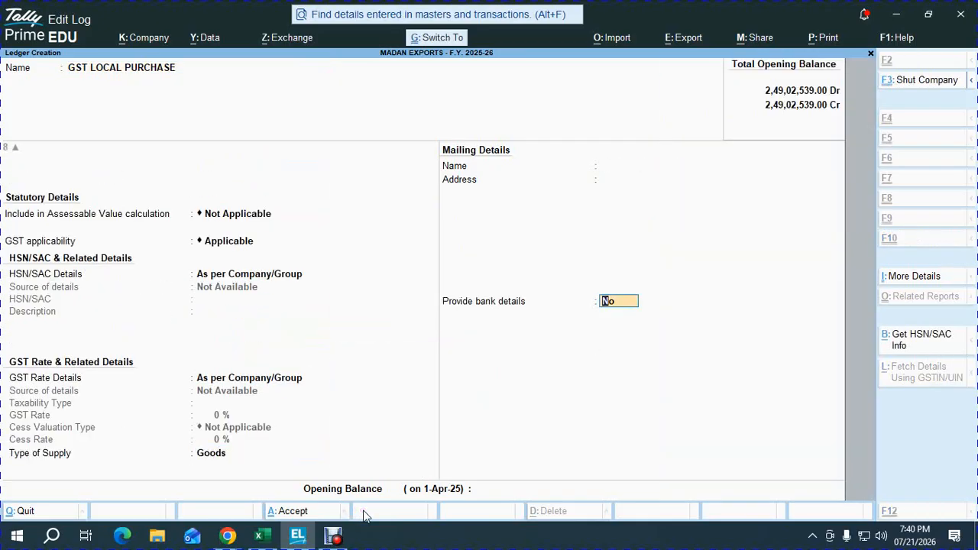
key("ctrl+a")
Step: Begin the next ledger's name with GST LOCAL, then switch to the Google Meet call and mute the unmuted participant for everyone
type("GST")
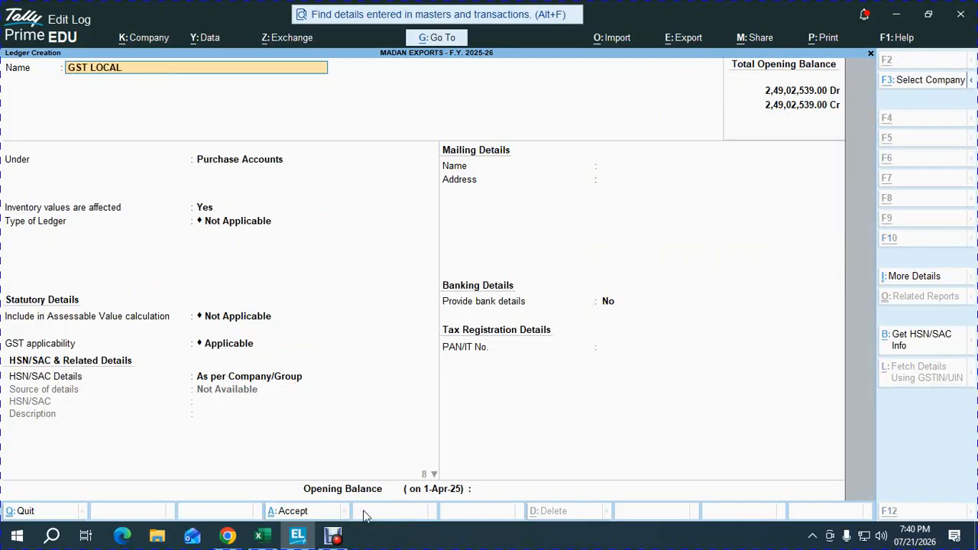
key("alt+Tab")
key("alt+Tab")
key("Tab")
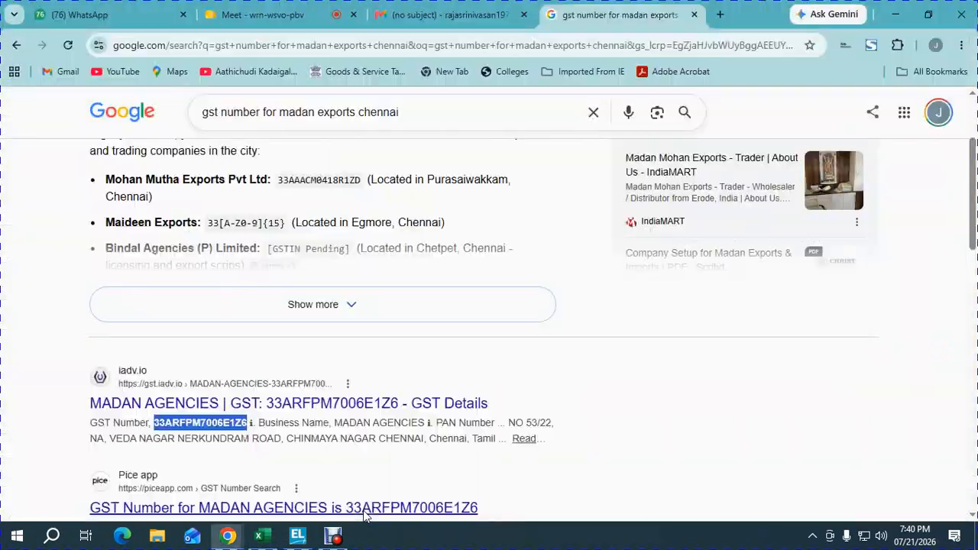
left_click(237, 17)
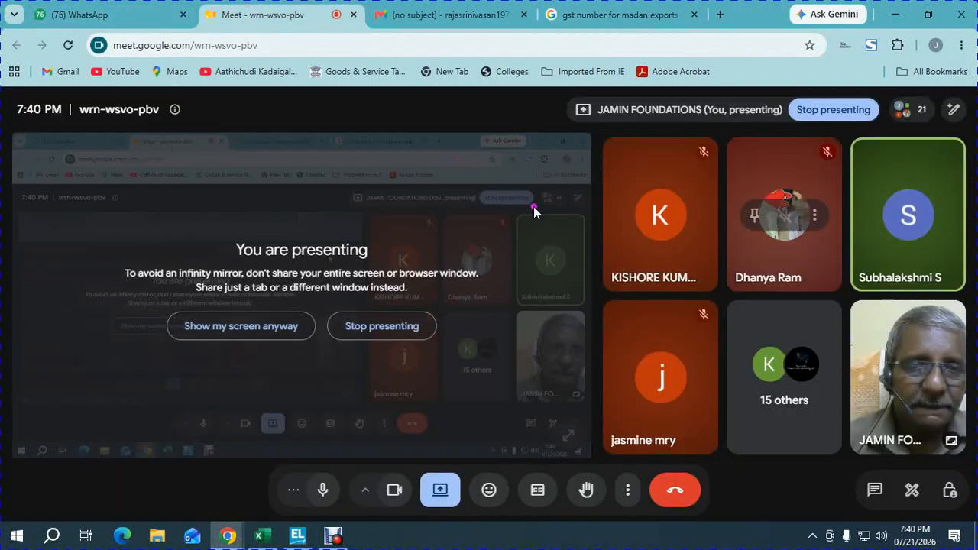
key("alt+Tab")
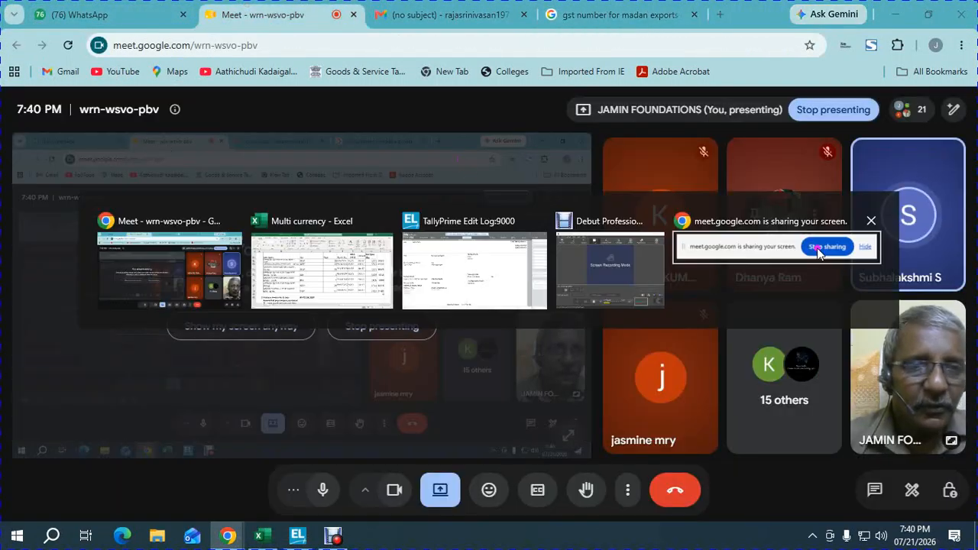
key("alt+Tab")
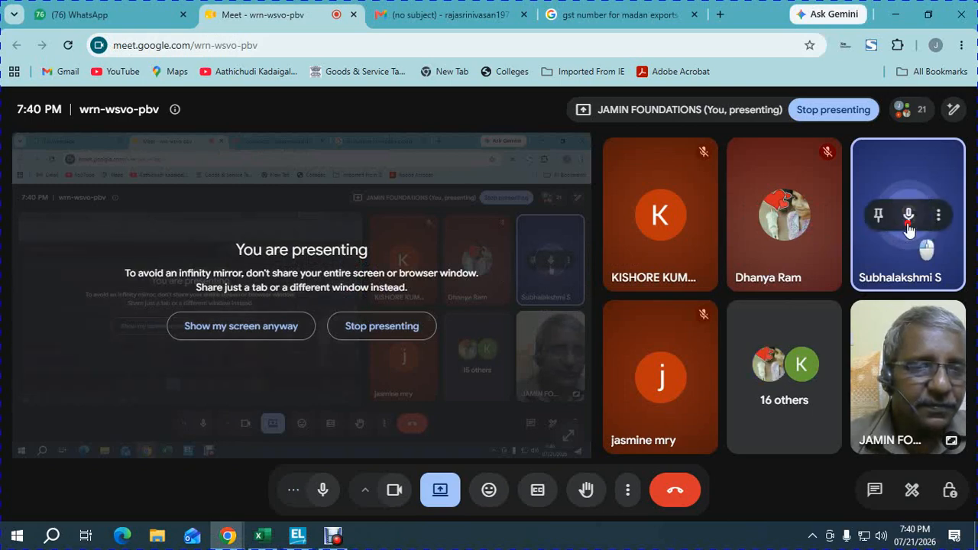
left_click(908, 217)
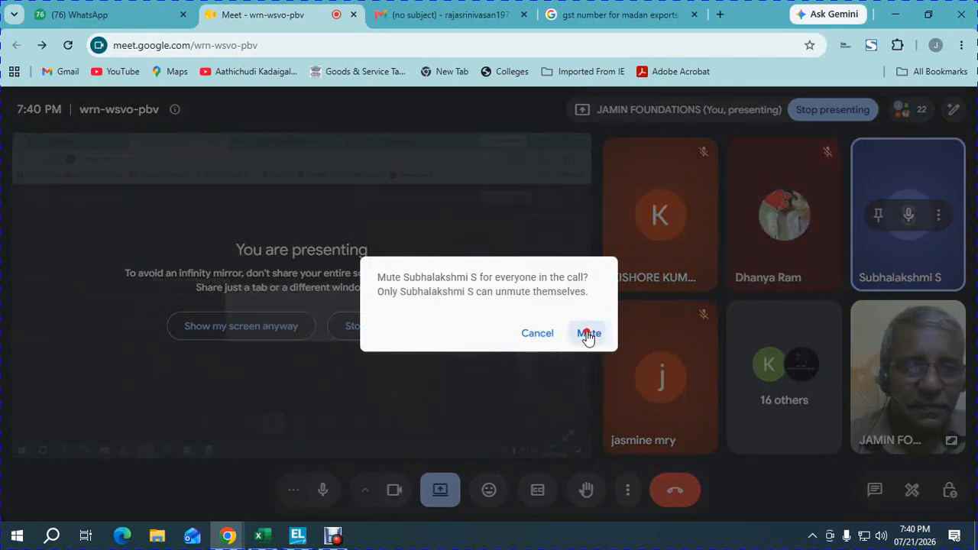
left_click(587, 333)
Step: Return to TallyPrime, complete the ledger name as GST LOCAL SALES and place it under Sales Accounts
key("alt+Tab")
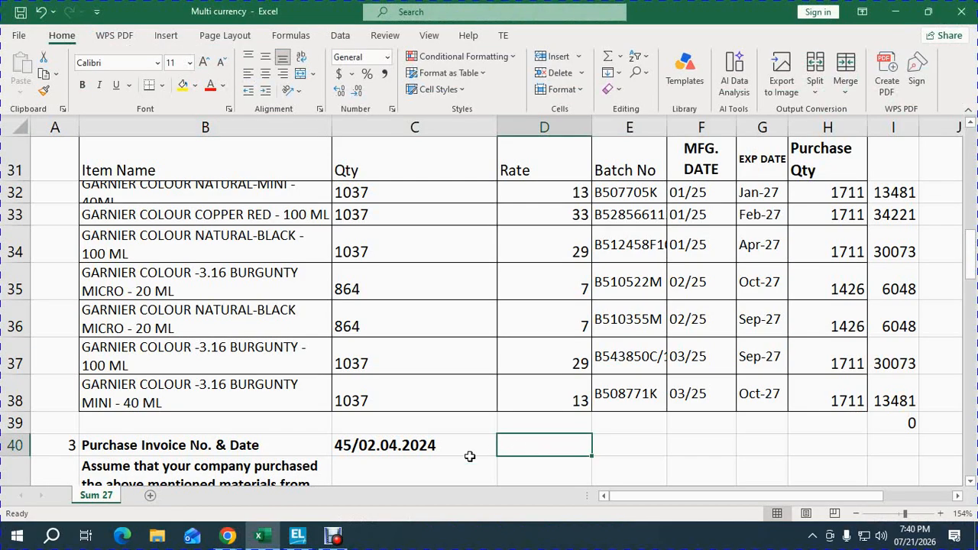
key("alt+Tab")
key("alt+Tab")
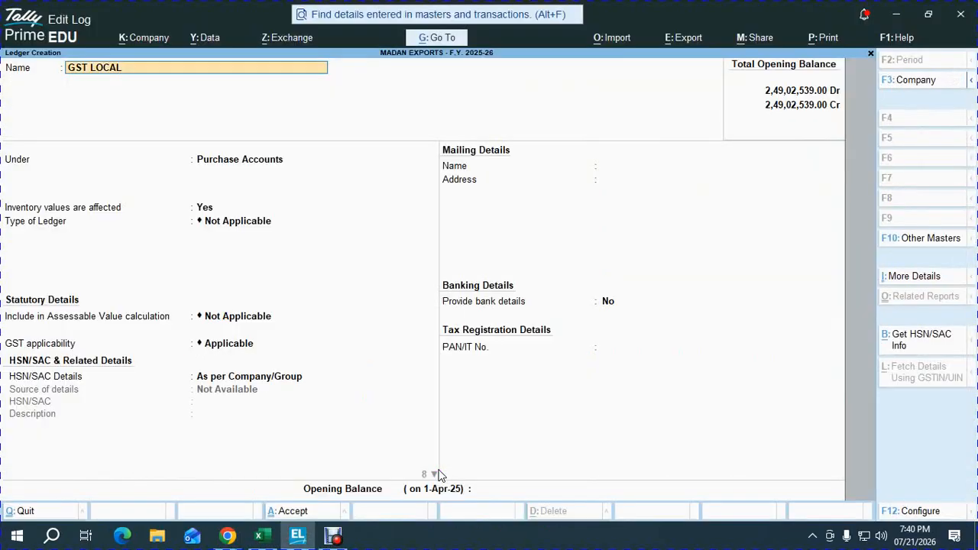
type("SALES")
key("Return")
type("S")
key("Return")
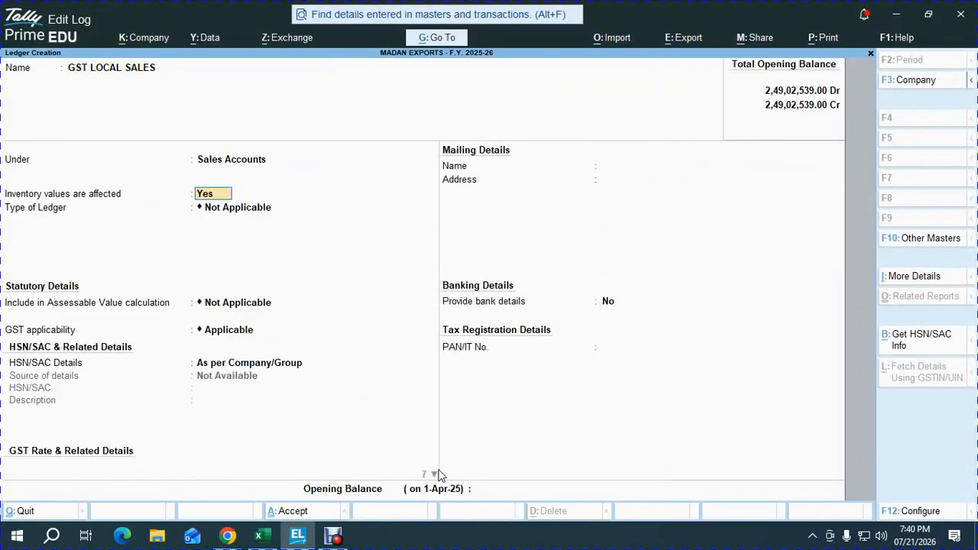
Step: Keep the default statutory details for GST LOCAL SALES, set its type of supply to Goods and save the ledger
key("Return")
key("Return")
key("Return")
key("Return")
key("Return")
key("Return")
key("Up")
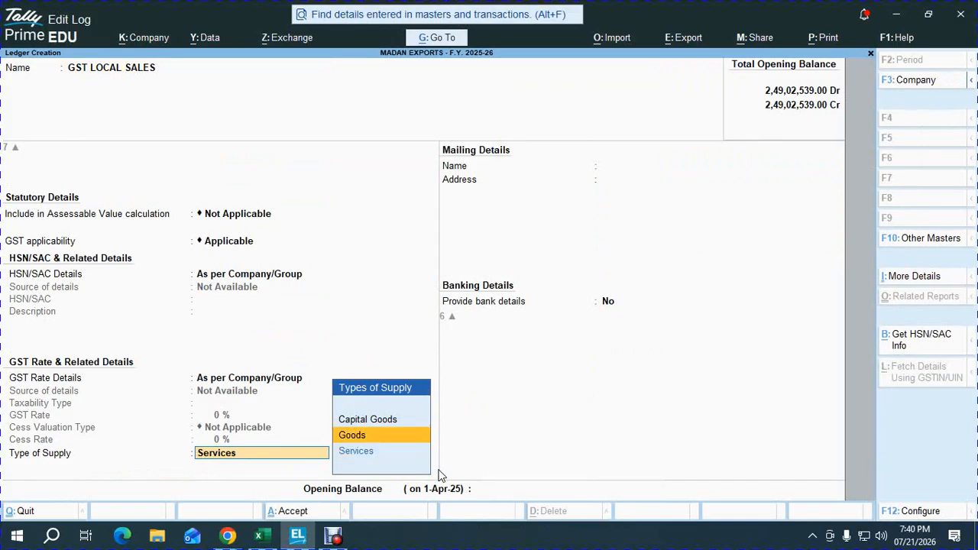
key("Return")
key("ctrl+a")
Step: Create the ledger INPUT CGST under Duties & Taxes with GST as the type of duty/tax, and save it
type("INPU")
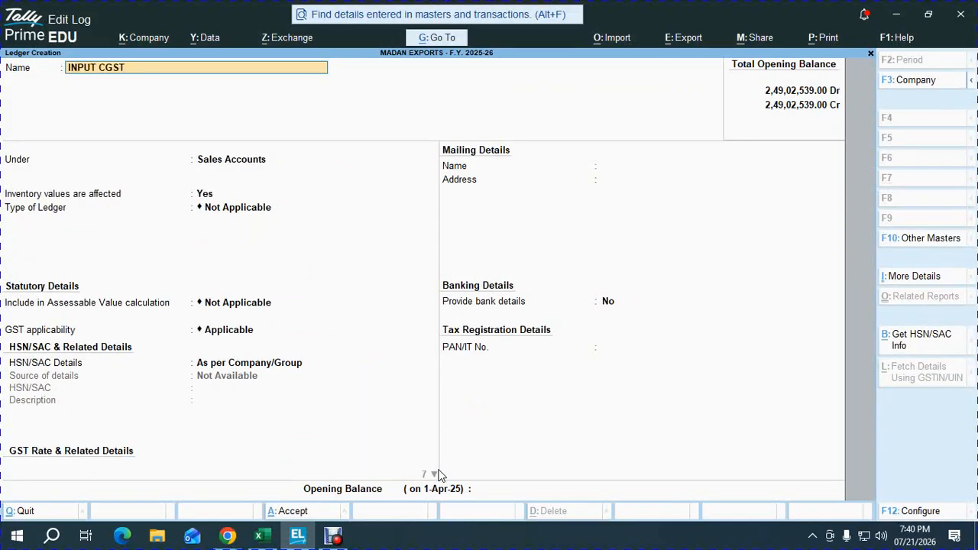
key("Return")
type("dut")
key("Return")
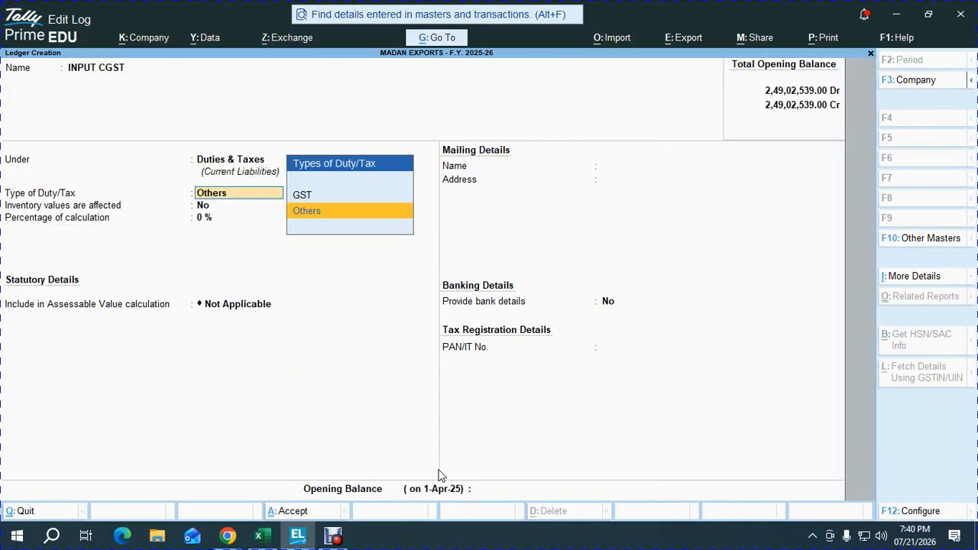
key("Up")
key("Return")
key("Return")
key("ctrl+a")
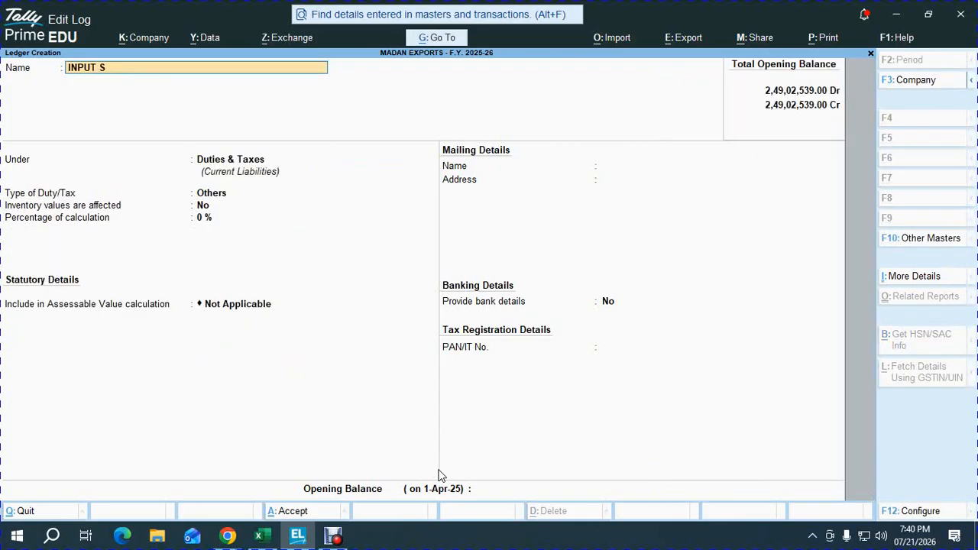
Step: Create the ledger INPUT SGST under Duties & Taxes with GST as the type of duty/tax, and save it
key("Return")
key("Return")
key("Up")
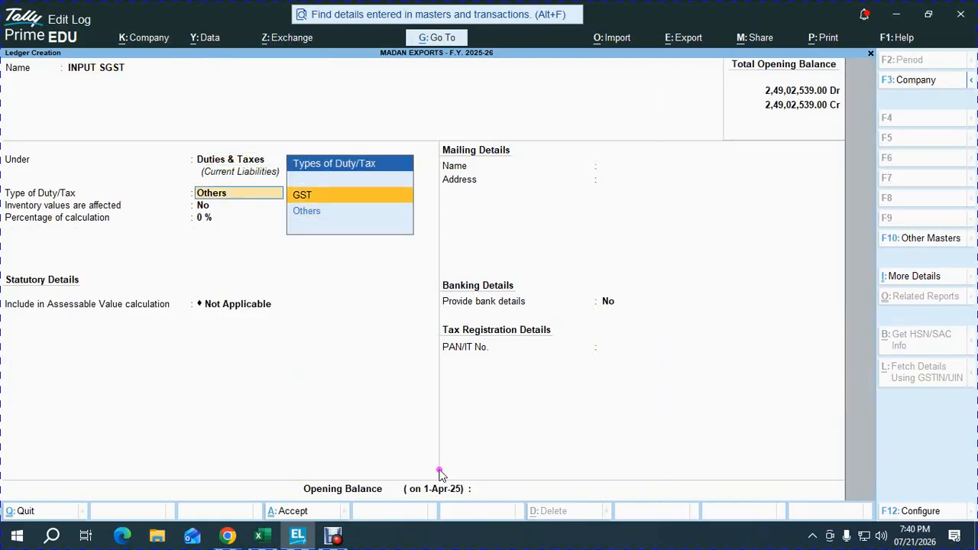
key("Return")
key("Down")
key("Return")
key("ctrl+a")
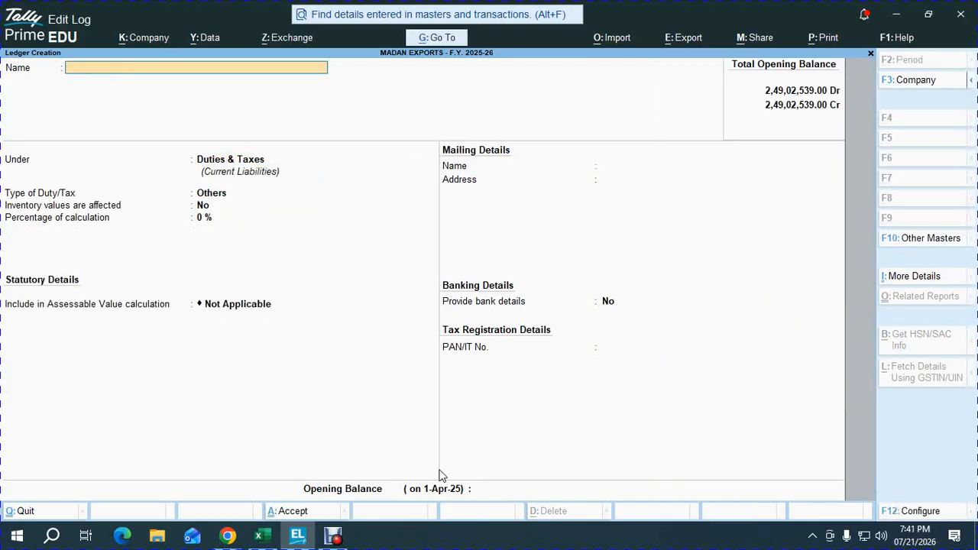
Step: Create and save the ledger OUTPUT CGST under Duties & Taxes, with duty type GST and tax type CGST
type("OUTPUT CGST")
key("Return")
key("Return")
key("Up")
key("Return")
key("Down")
key("Down")
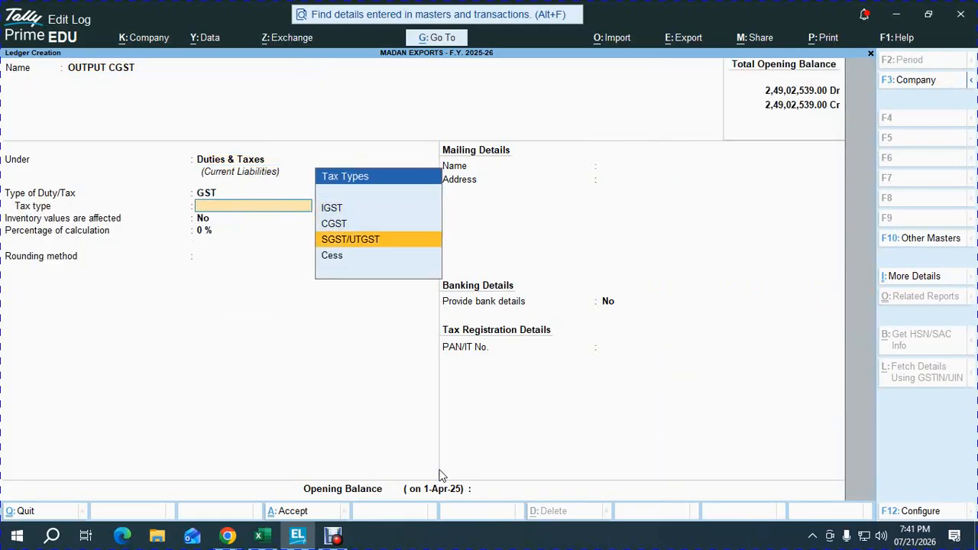
key("Up")
key("Return")
key("ctrl+a")
Step: Create and save the ledger OUTPUT SGST under Duties & Taxes, with duty type GST and tax type SGST/UTGST
type("OU")
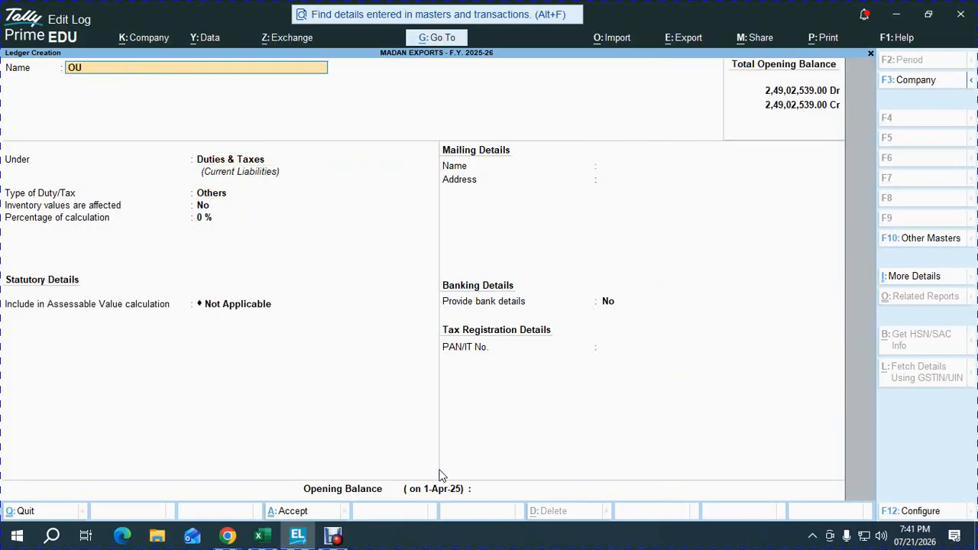
type("TPUT SGST")
key("Return")
key("Return")
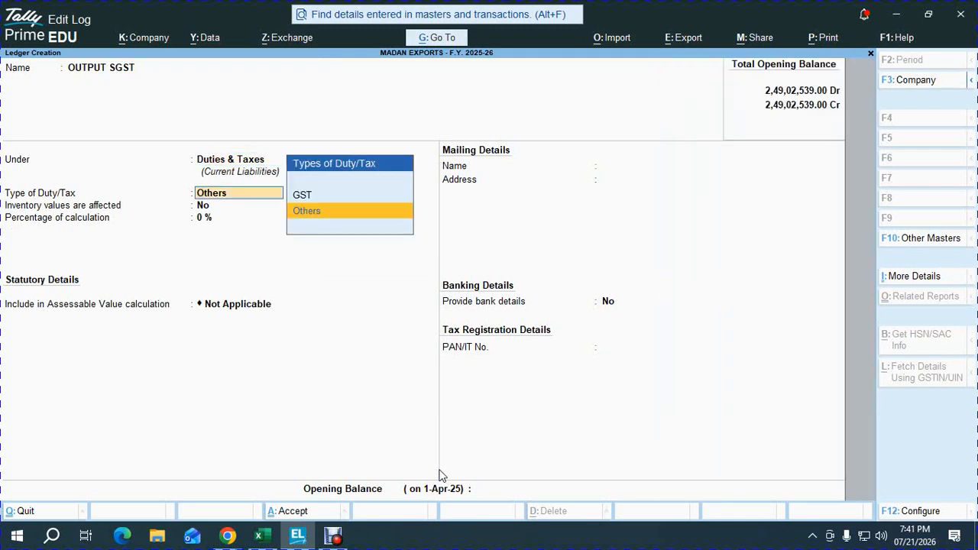
key("Up")
key("Return")
key("Down")
key("Down")
Step: Start a ledger named ROUND OFF and place it under Indirect Expenses
key("Return")
key("ctrl+a")
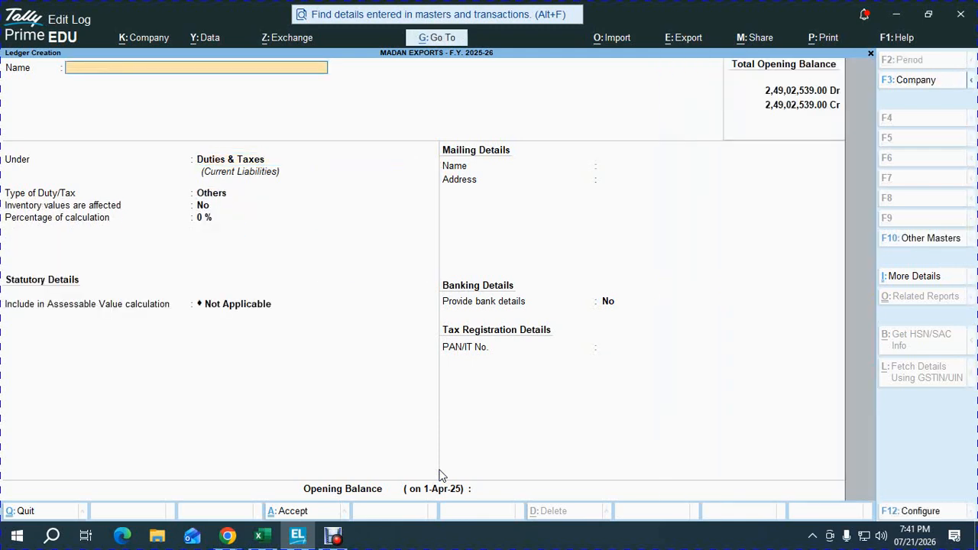
type("ROUND OFF")
key("Return")
type("IND")
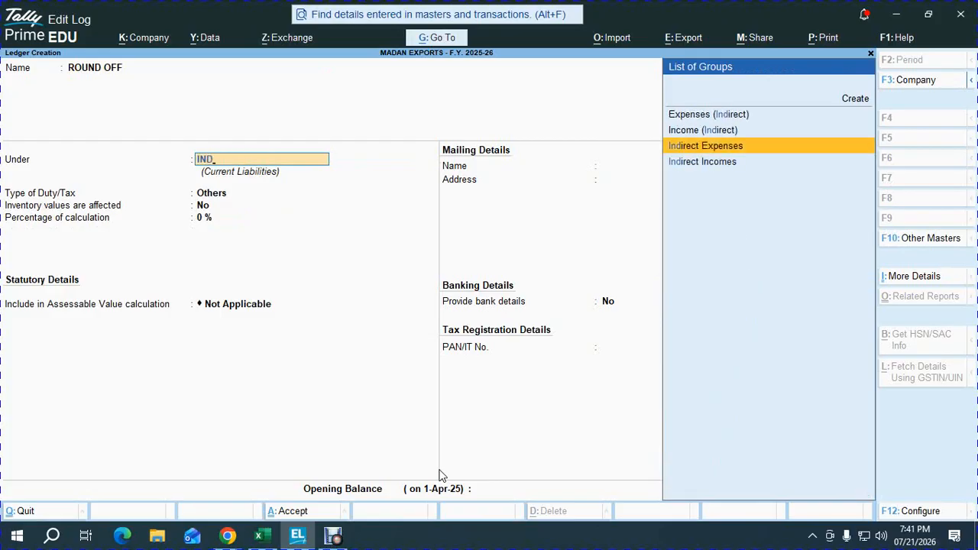
key("Return")
key("Return")
key("Return")
key("Return")
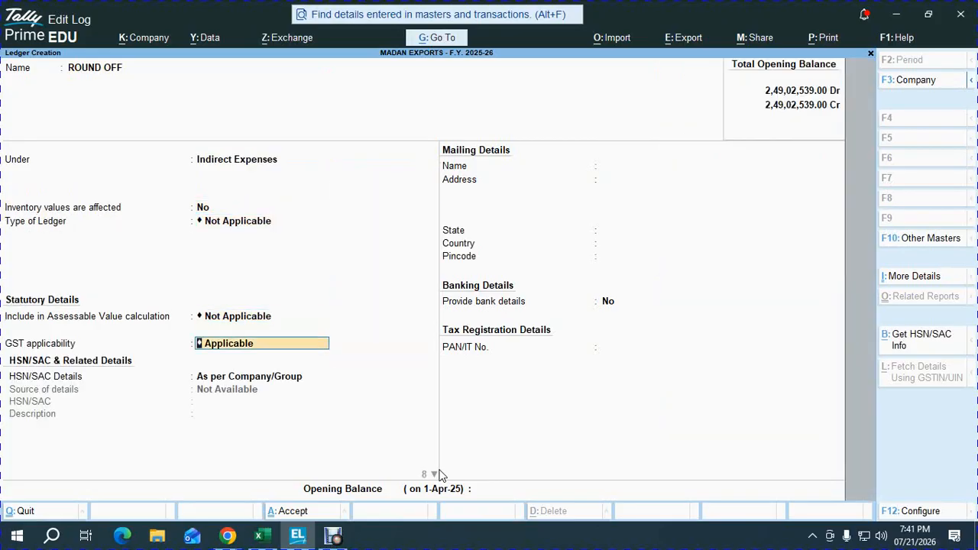
Step: Set the ROUND OFF ledger's type to Invoice Rounding and save the ledger
key("BackSpace")
key("BackSpace")
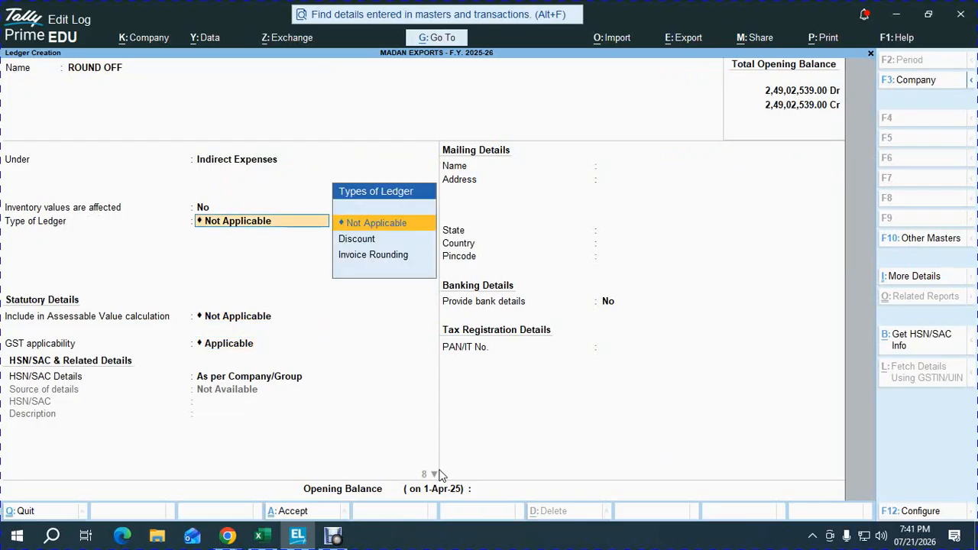
key("Down")
key("Down")
key("Down")
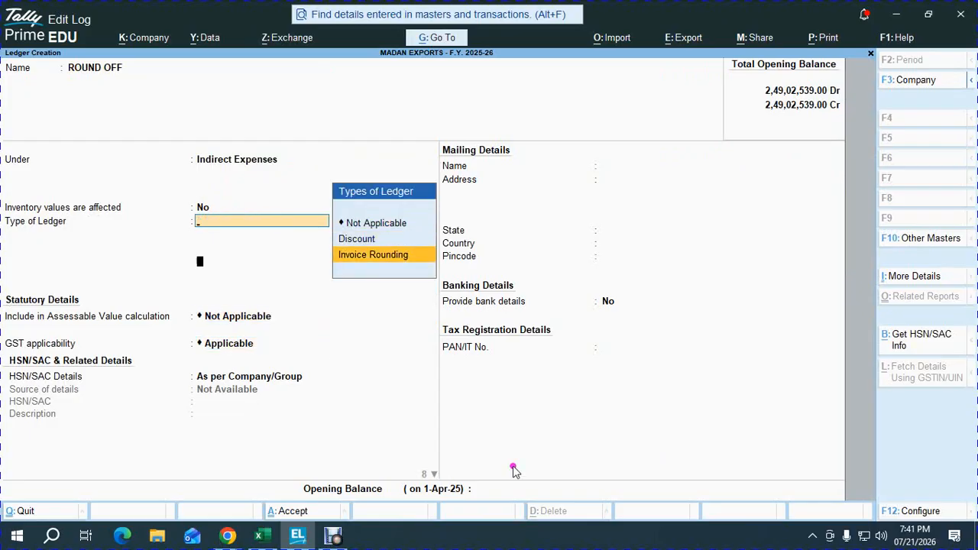
key("Return")
key("ctrl+a")
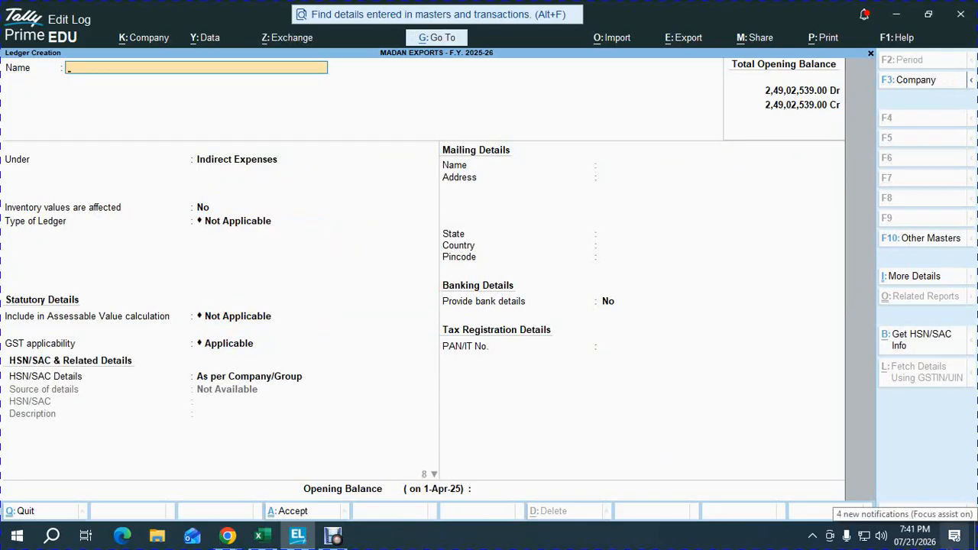
Step: Create the ledger CGST PAYABLE under Current Liabilities and save it
type("CGST PAYABLE")
key("Return")
type("CUR")
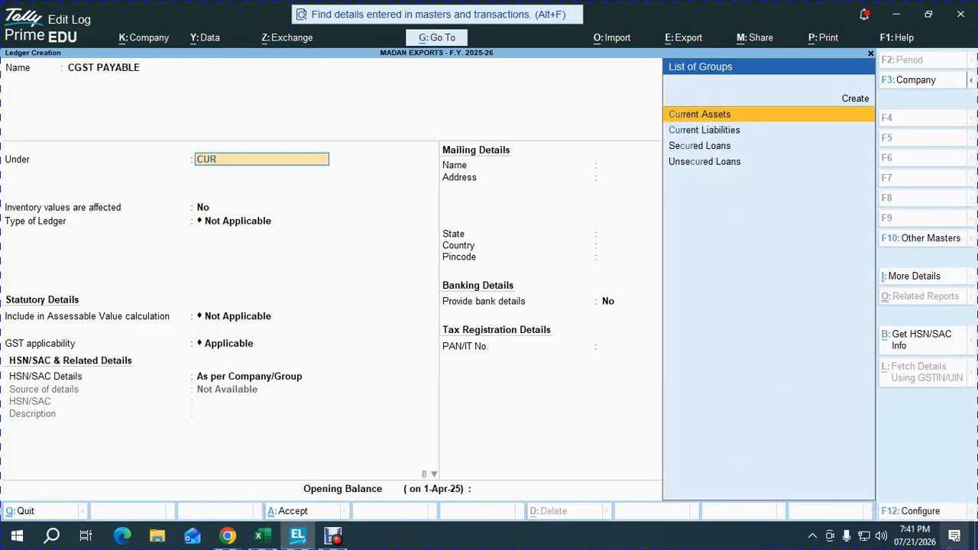
key("Down")
key("Return")
key("ctrl+a")
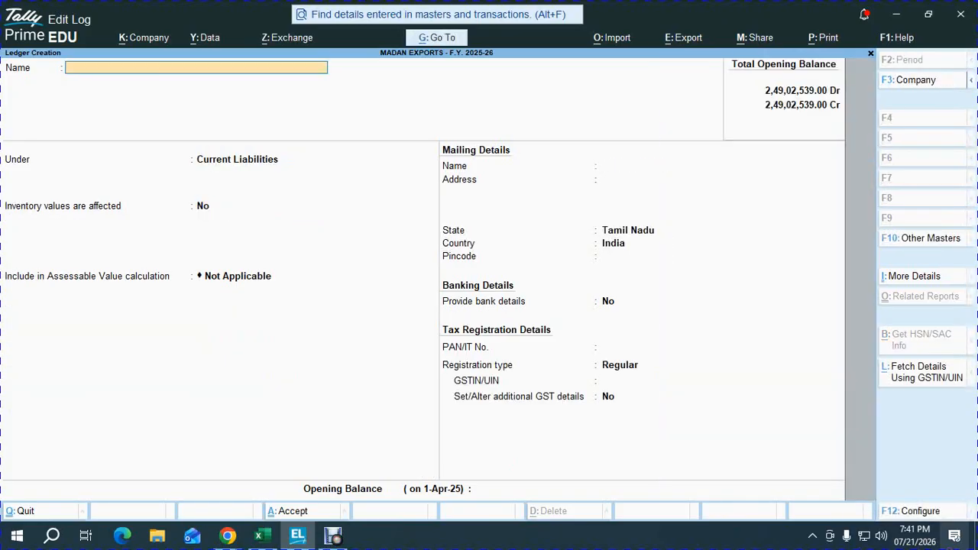
Step: Create the ledger SGST PAYABLE under Current Liabilities and save it
type("SGST PAYABLKE")
key("Return")
key("Return")
key("ctrl+a")
type("IGS")
key("BackSpace")
key("BackSpace")
key("BackSpace")
key("BackSpace")
key("BackSpace")
key("BackSpace")
key("BackSpace")
key("BackSpace")
key("BackSpace")
key("BackSpace")
type("E")
Step: Leave ledger creation, check the Google Meet call briefly, and open voucher entry from the Gateway of Tally
key("Escape")
key("Escape")
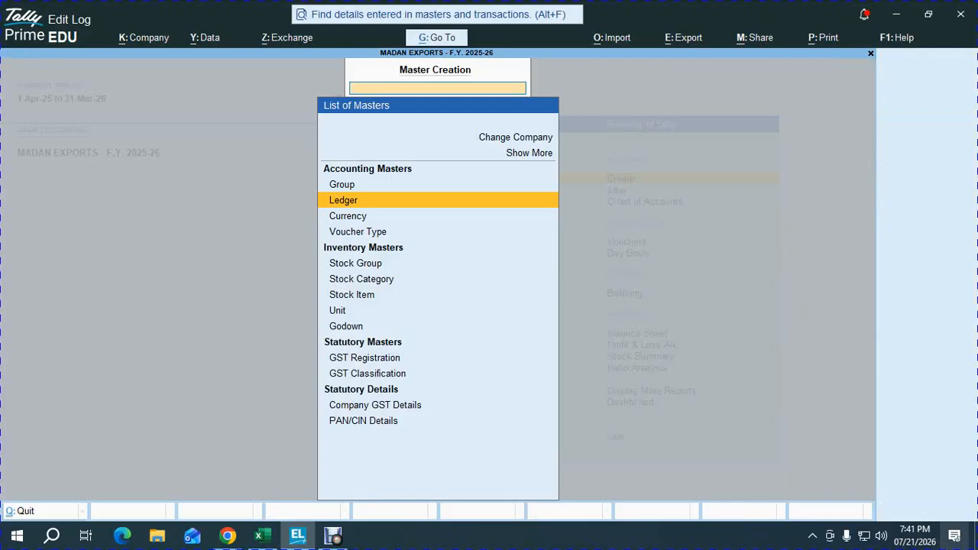
key("alt+Tab")
key("alt+Tab")
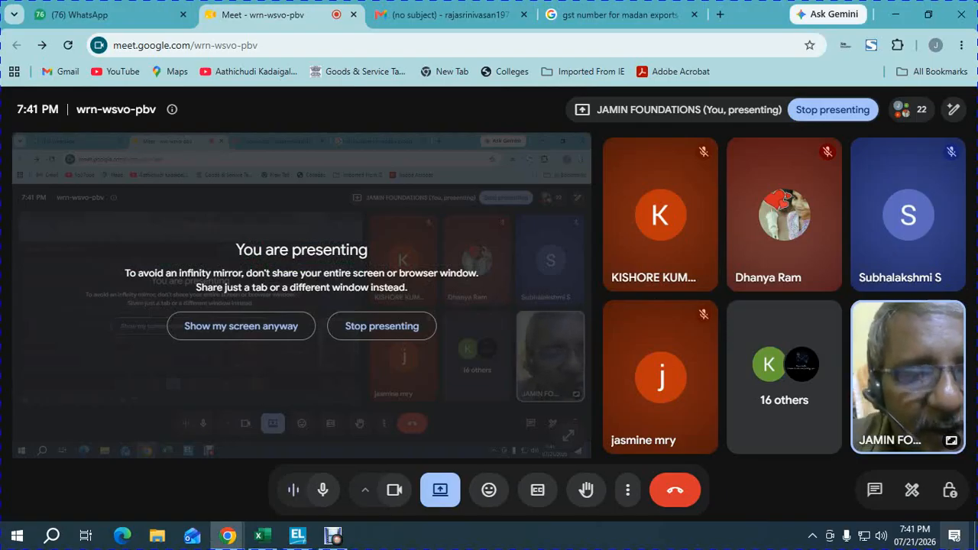
key("alt+Tab")
key("Escape")
key("Escape")
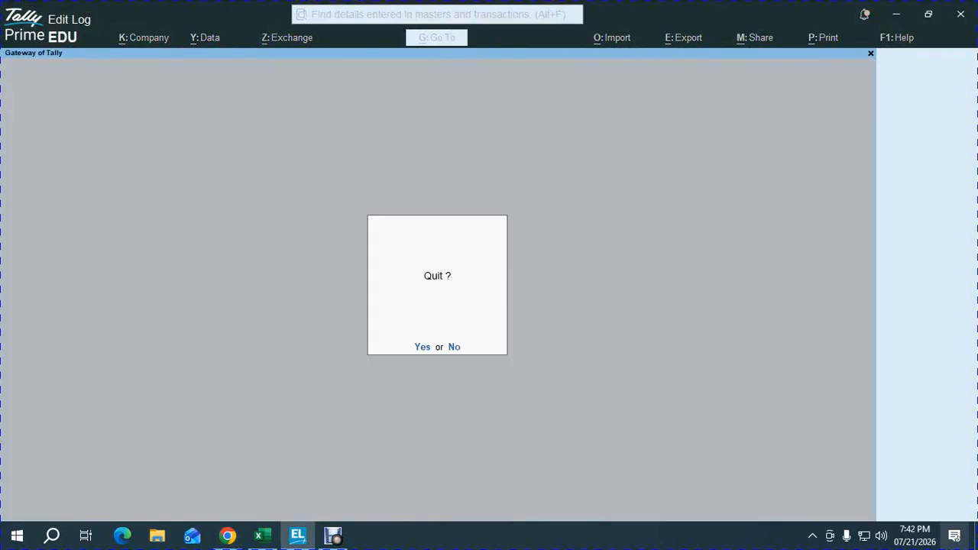
key("n")
key("v")
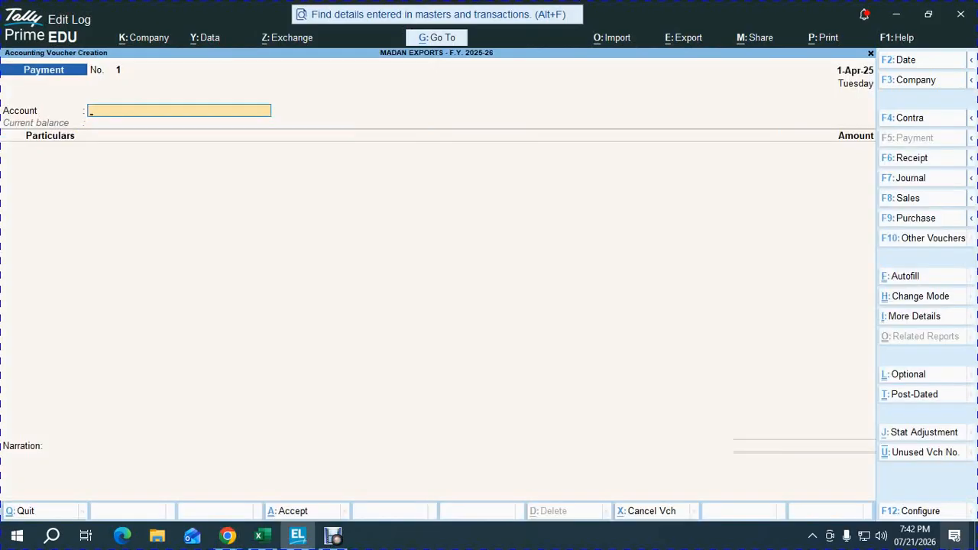
Step: Start a purchase voucher and change its mode to Item Invoice
key("F8")
key("F9")
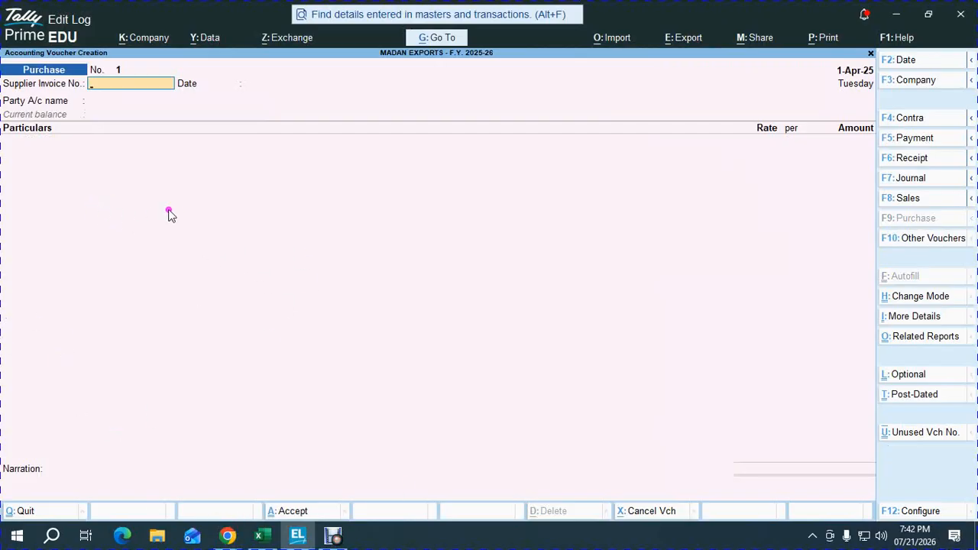
key("ctrl+h")
key("Up")
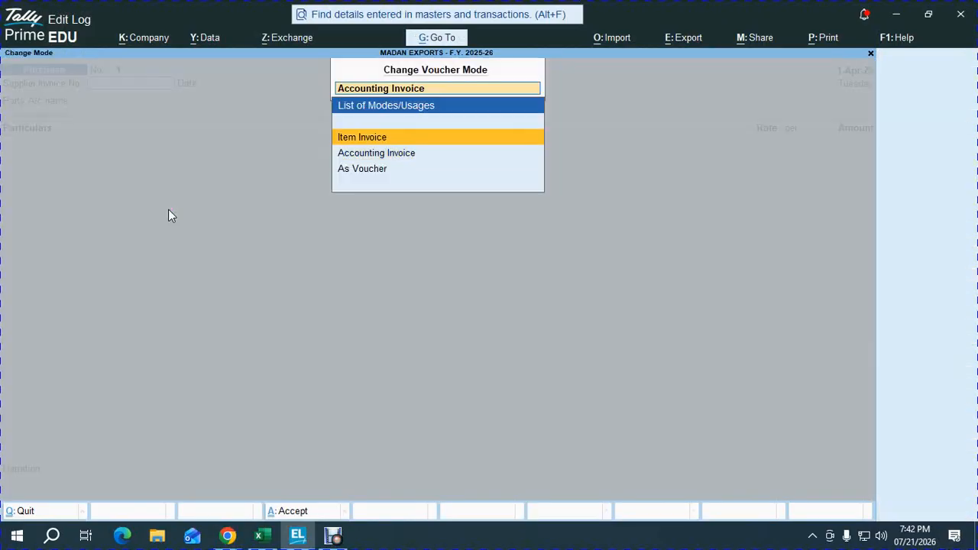
key("Return")
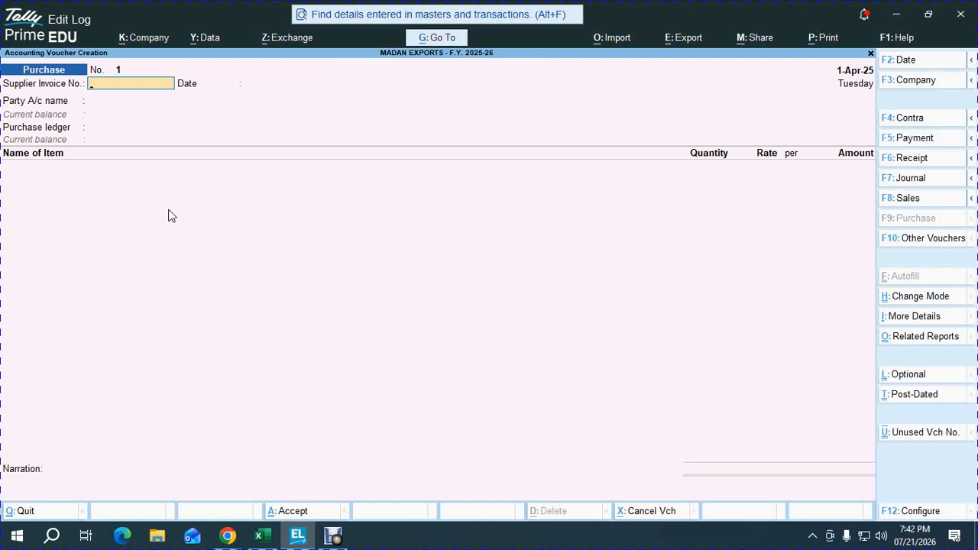
key("Escape")
key("Return")
left_click(170, 213)
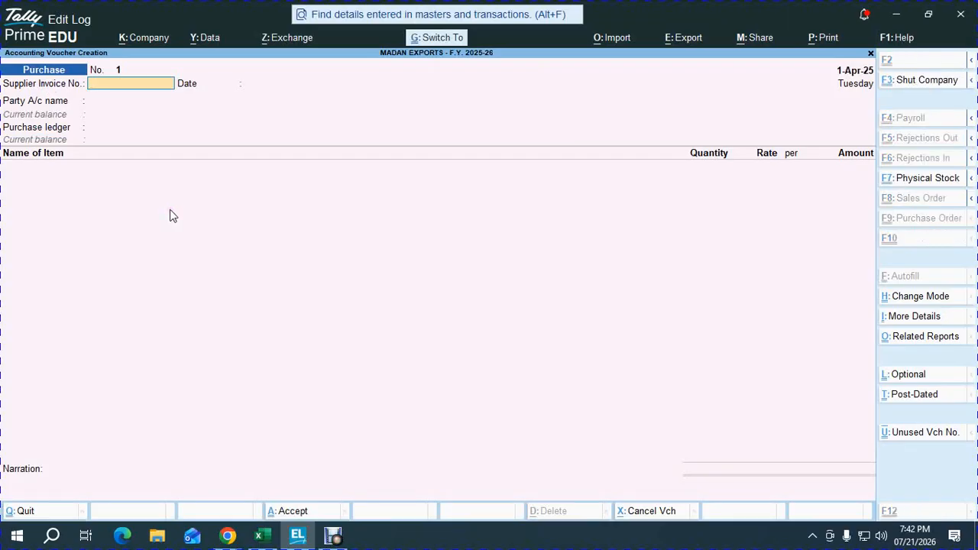
key("ctrl+h")
left_click(342, 262)
Step: Switch to the Multi currency workbook in Excel and clear the values beside the Purchase Qty column in I32:I39
key("alt+Tab")
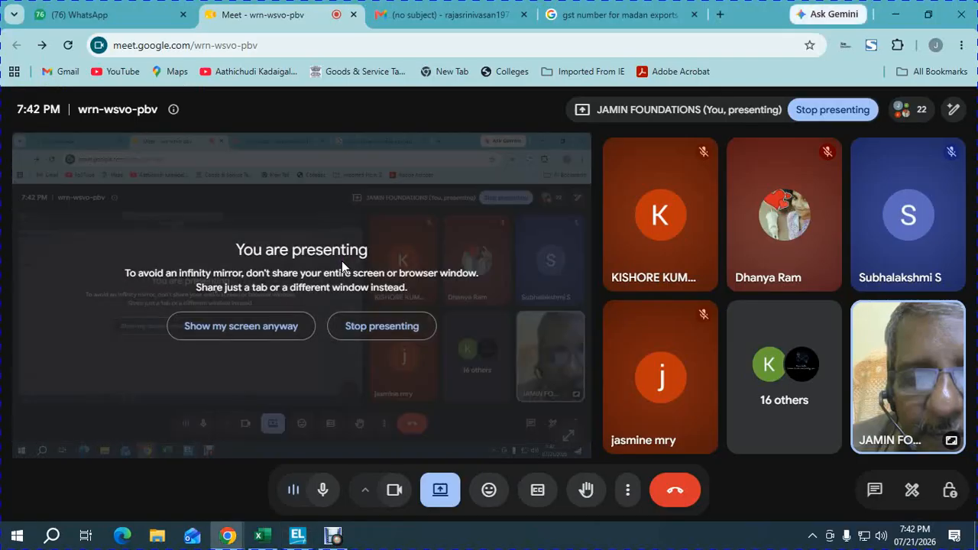
left_click(259, 535)
left_click(371, 373)
key("Right")
key("Right")
key("Right")
key("Right")
key("Right")
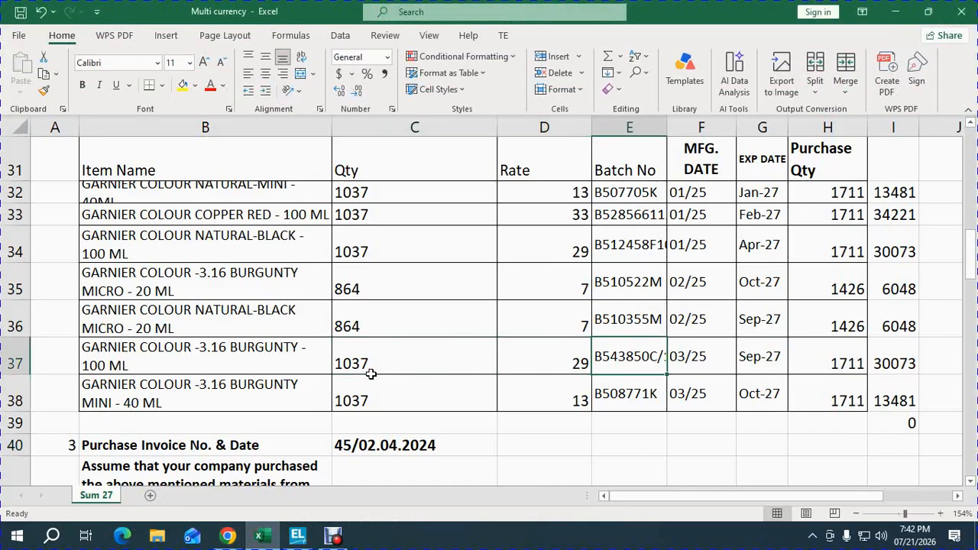
key("Up")
key("Up")
key("Up")
key("Up")
key("Up")
key("Right")
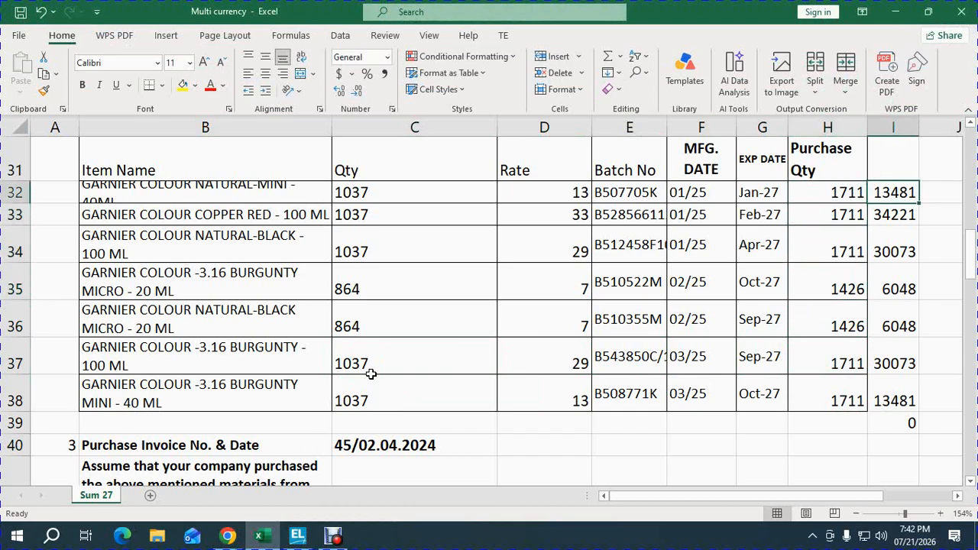
key("ctrl+shift+Down")
key("Delete")
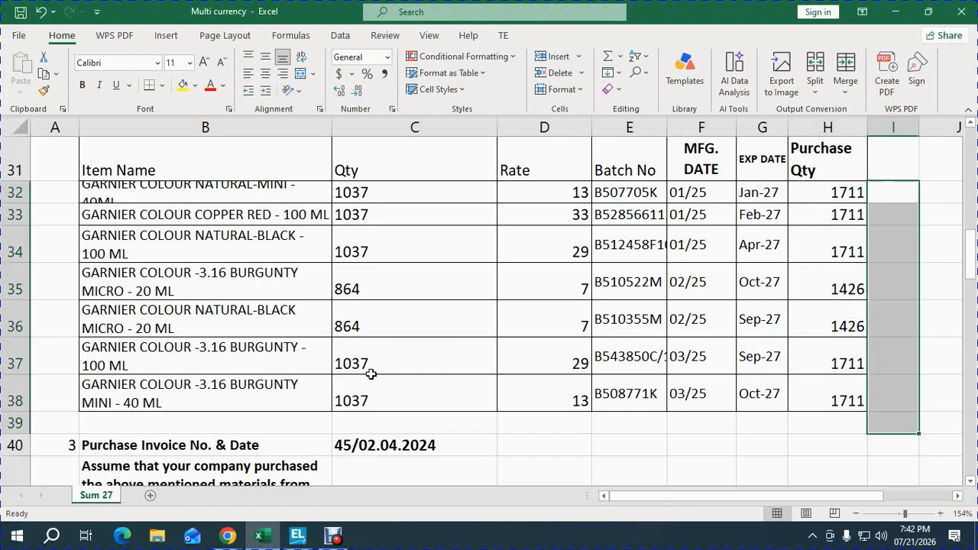
Step: Review the batch number, manufacturing date, expiry date and purchase quantity in row 32 of the stock breakup
key("Left")
key("Left")
key("Left")
key("Left")
key("Left")
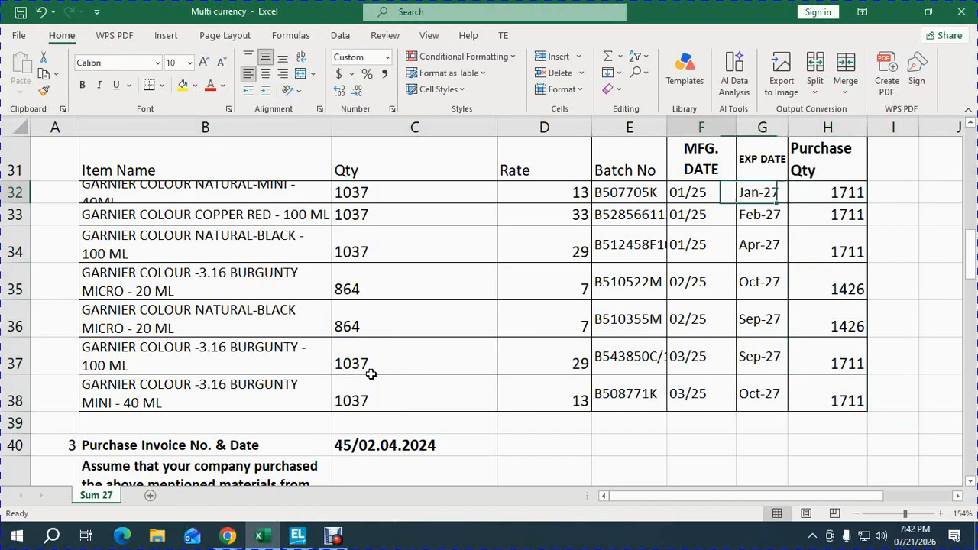
key("Right")
key("Right")
key("Left")
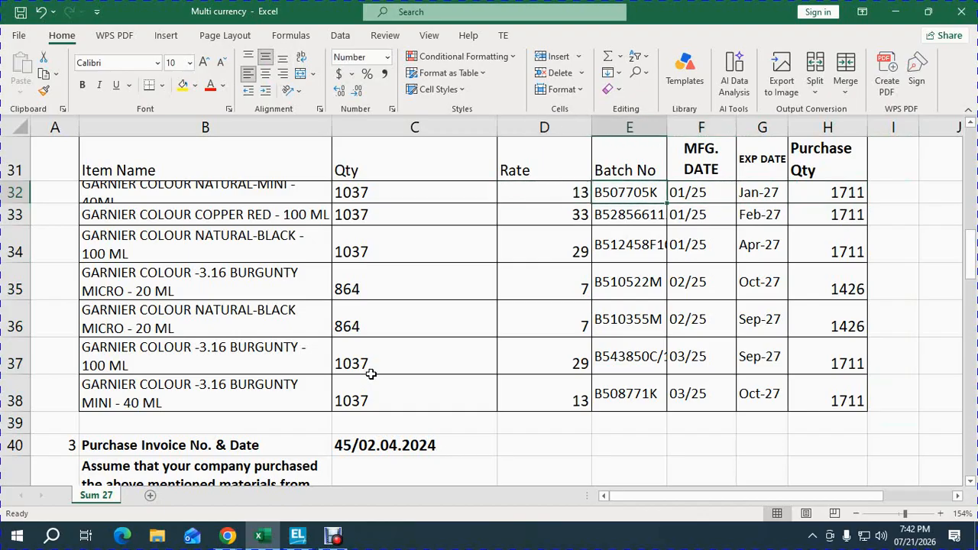
key("Right")
key("Right")
key("Right")
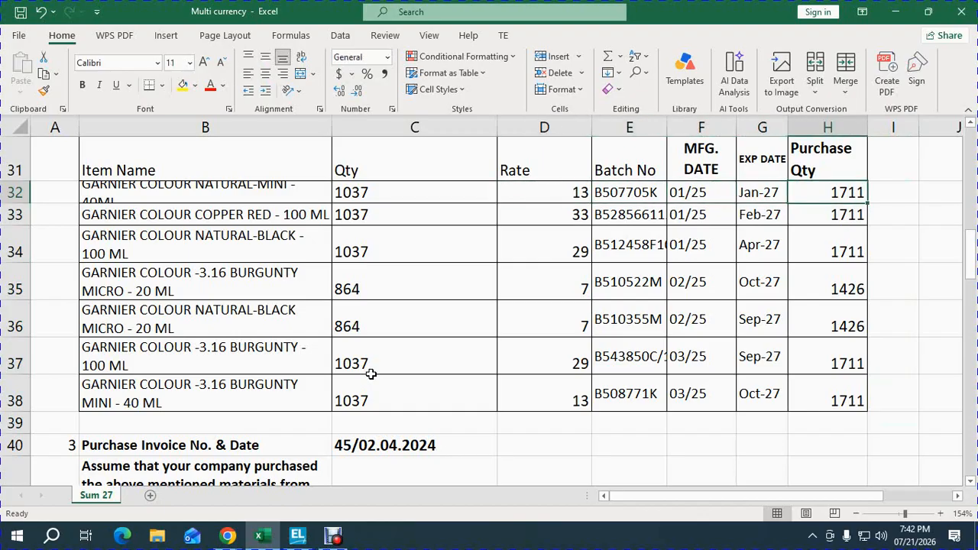
key("Left")
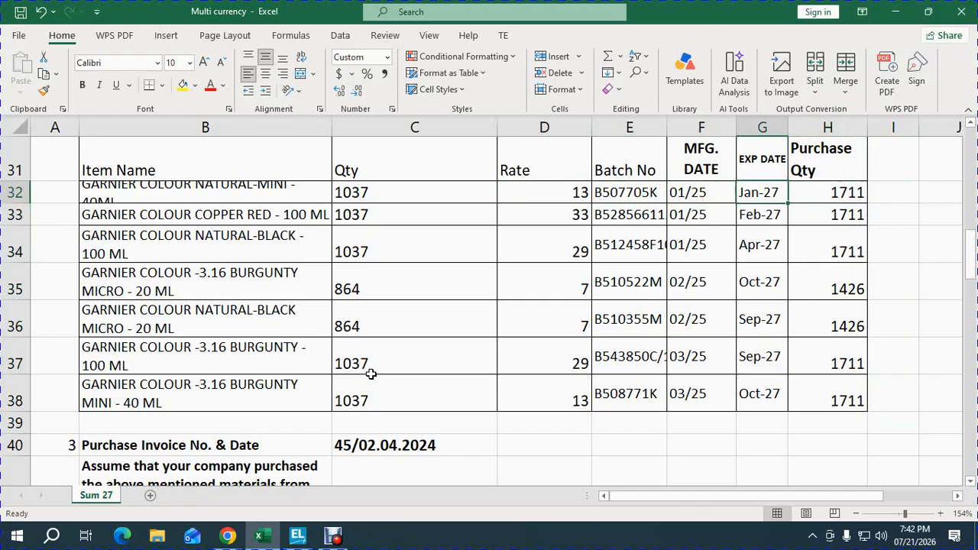
key("Right")
key("alt")
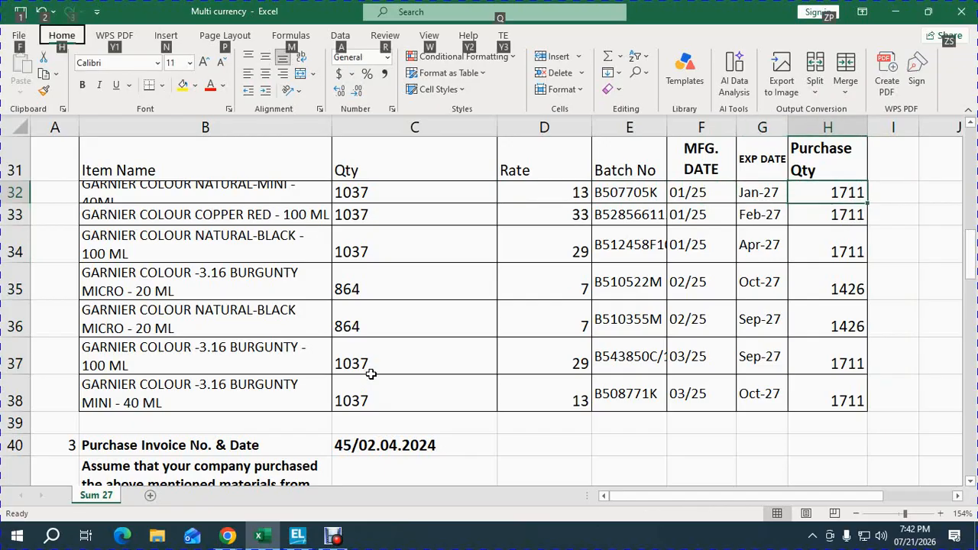
key("alt")
Step: Change the Purchase Invoice No. & Date value in C40 to 45/02.04.2025
key("Down")
key("Down")
key("Down")
key("Down")
key("Down")
key("Down")
key("Down")
key("Down")
key("Down")
key("Left")
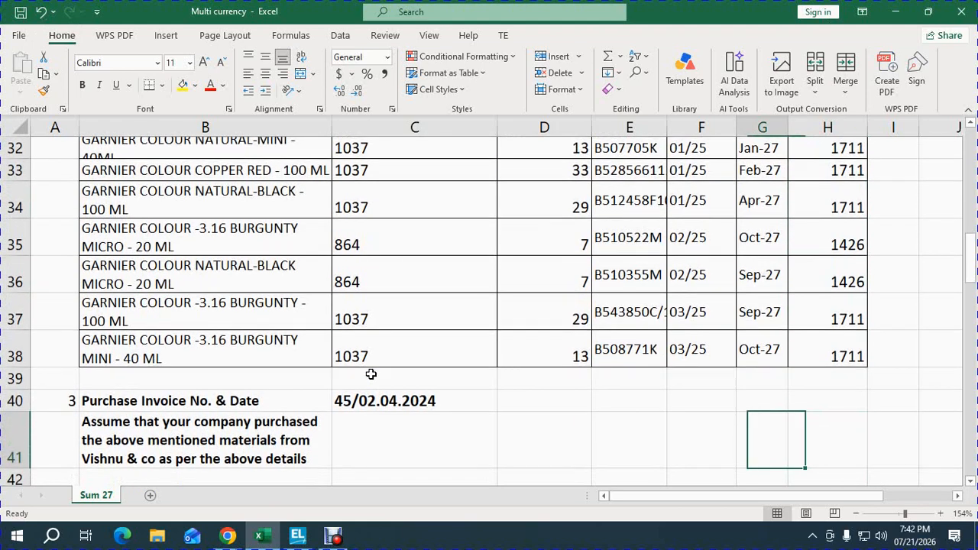
key("Left")
key("Left")
key("Left")
key("Left")
key("Up")
key("F2")
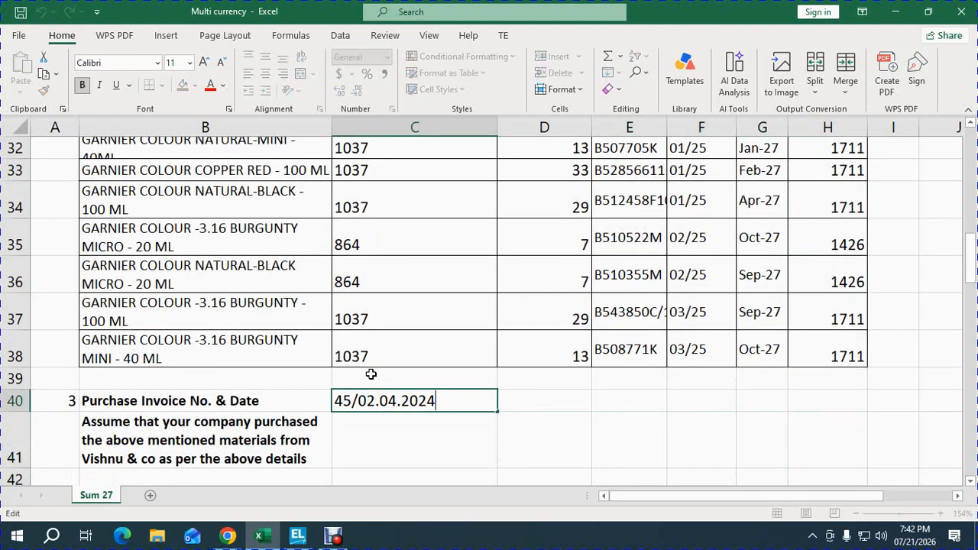
key("BackSpace")
type("5")
key("ctrl+Return")
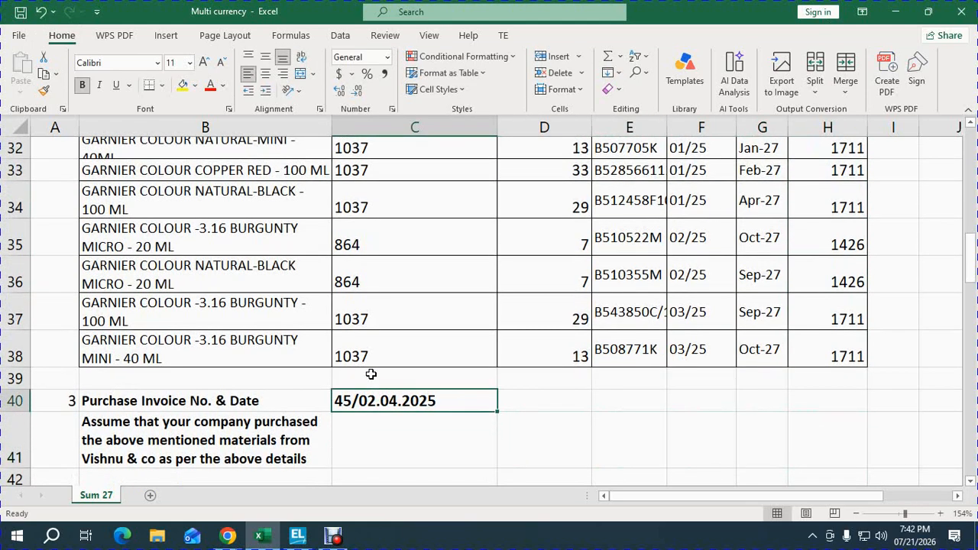
Step: Switch to TallyPrime and set supplier invoice number 45, with both the voucher date and the invoice date as 2-Apr-25
key("alt+Tab")
key("alt+Tab")
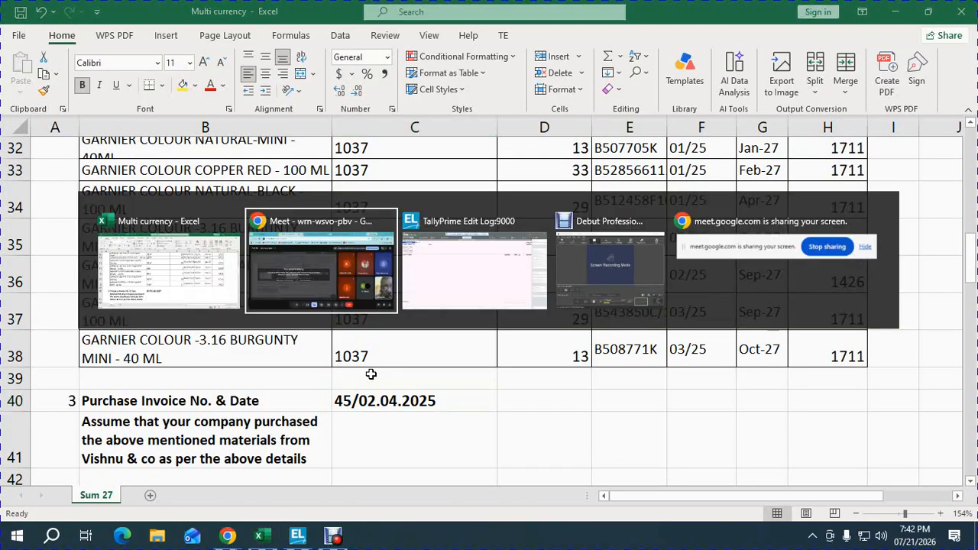
key("Return")
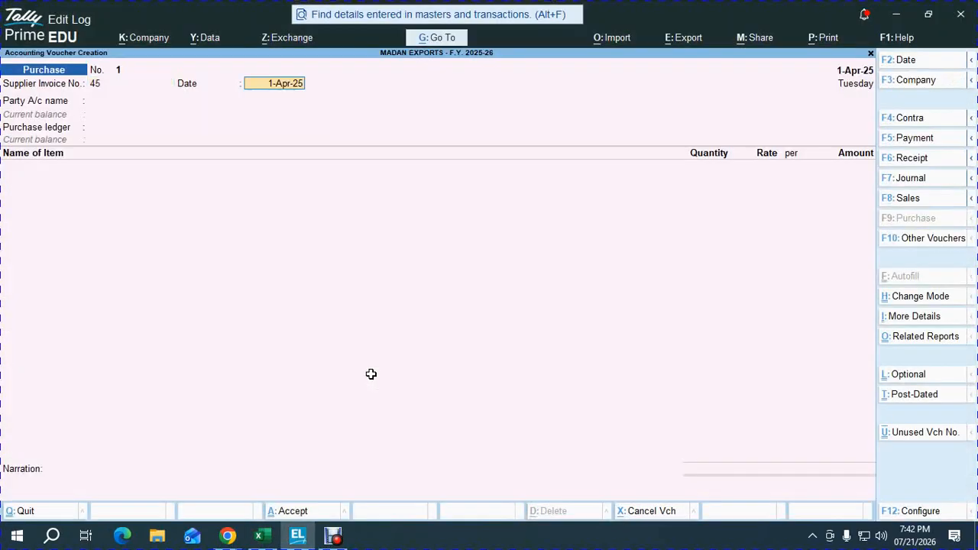
key("F2")
type("2.4.")
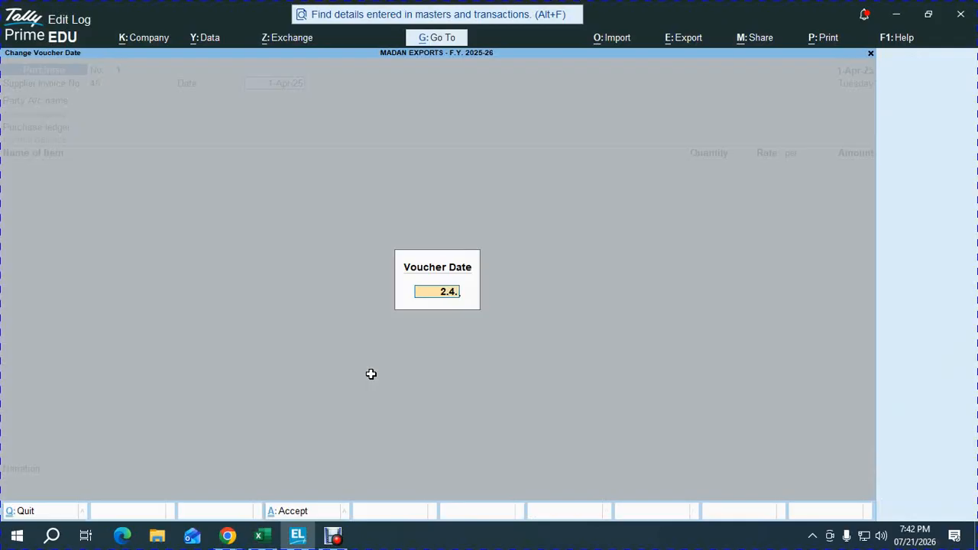
type("2025")
key("Return")
key("BackSpace")
key("Return")
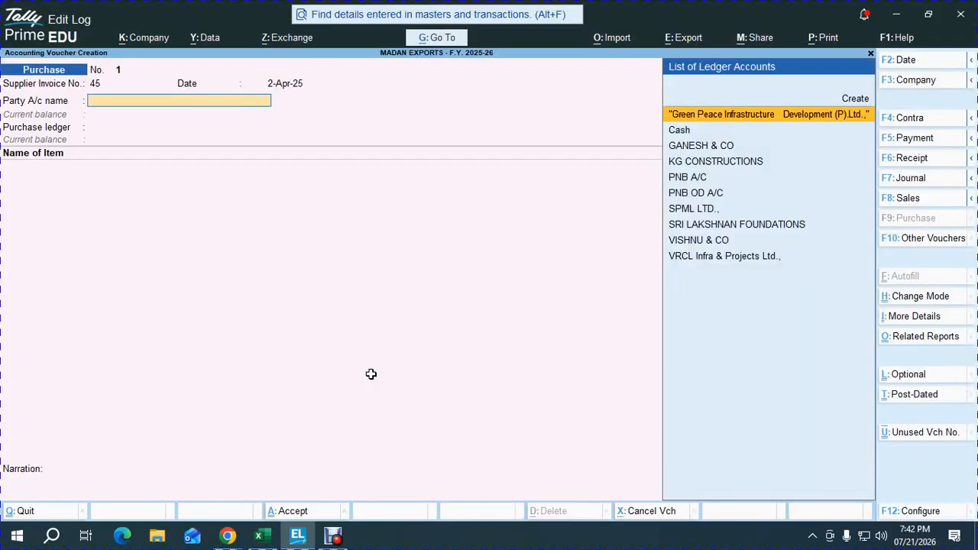
Step: Select VISHNU & CO as the party account and GST LOCAL PURCHASE as the purchase ledger
type("VIS")
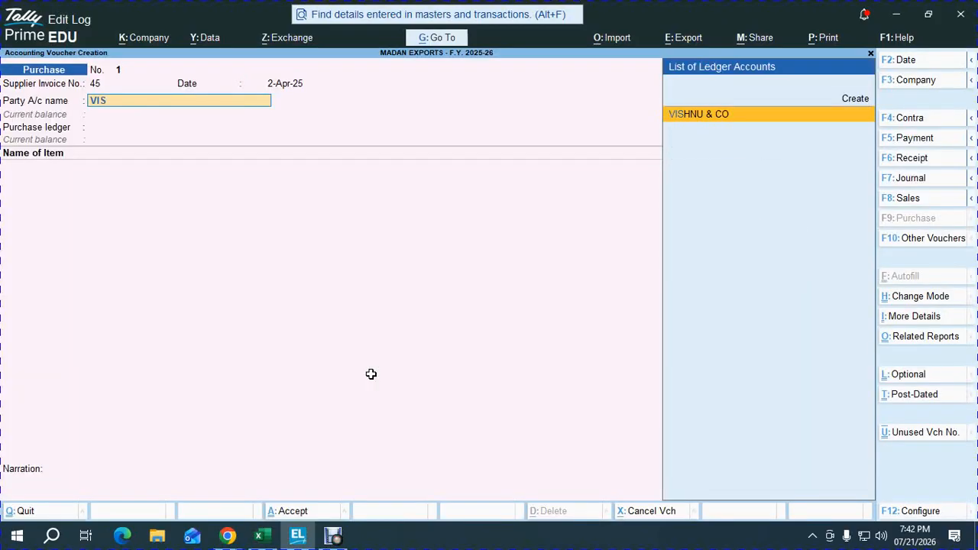
key("Return")
key("Return")
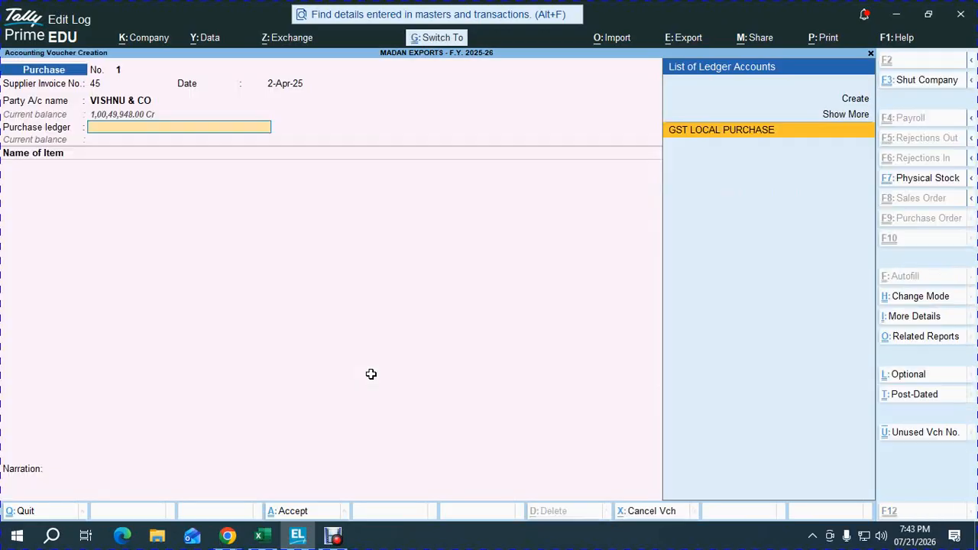
key("Return")
key("alt")
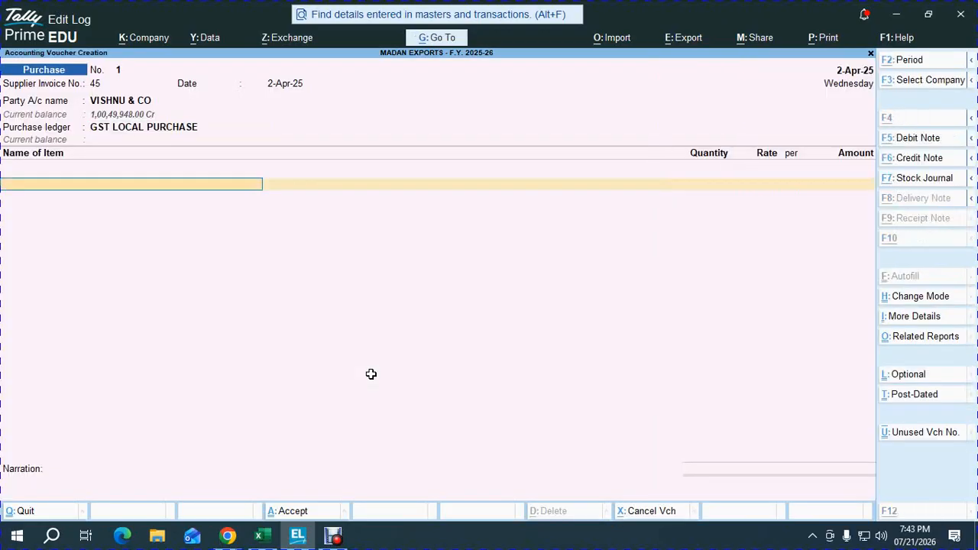
Step: Switch to the Excel workbook and copy the purchase quantity of GARNIER COLOUR NATURAL-MINI - 40ML from H32
key("alt+Tab")
key("Up")
key("Up")
key("Up")
key("Up")
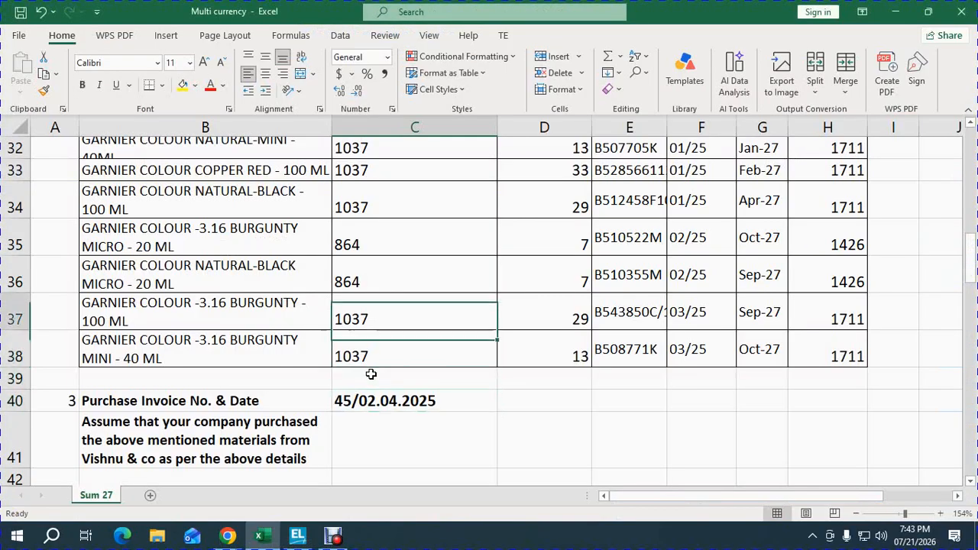
key("Up")
key("Up")
key("Up")
key("Up")
key("Up")
key("Up")
key("Up")
key("Up")
key("Up")
key("Right")
key("Right")
key("Right")
key("Down")
key("Down")
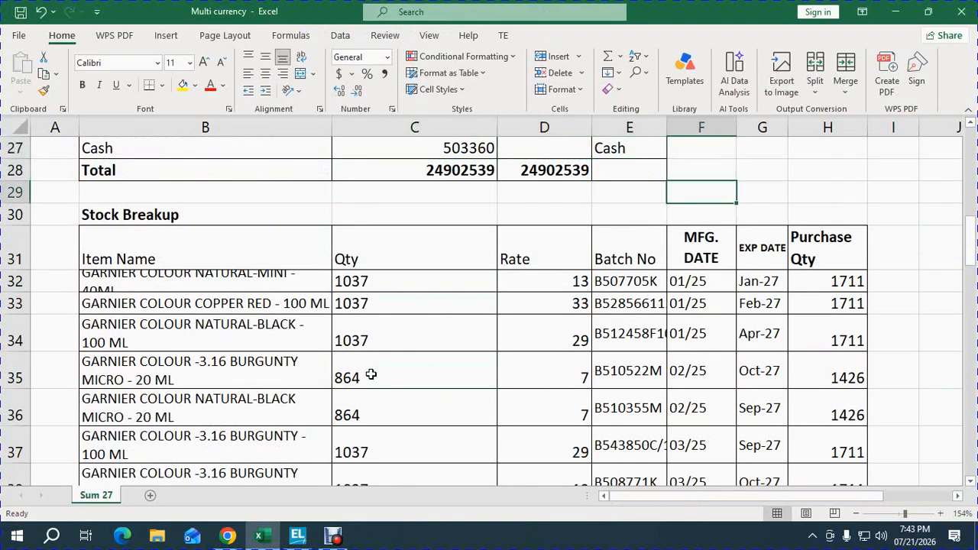
key("Down")
key("Down")
key("Down")
key("Right")
key("Right")
key("ctrl+c")
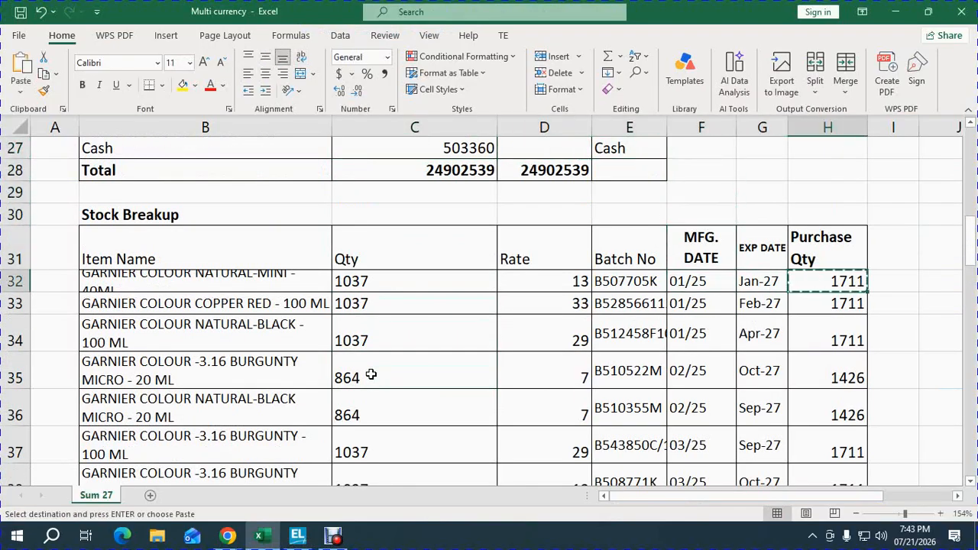
key("alt")
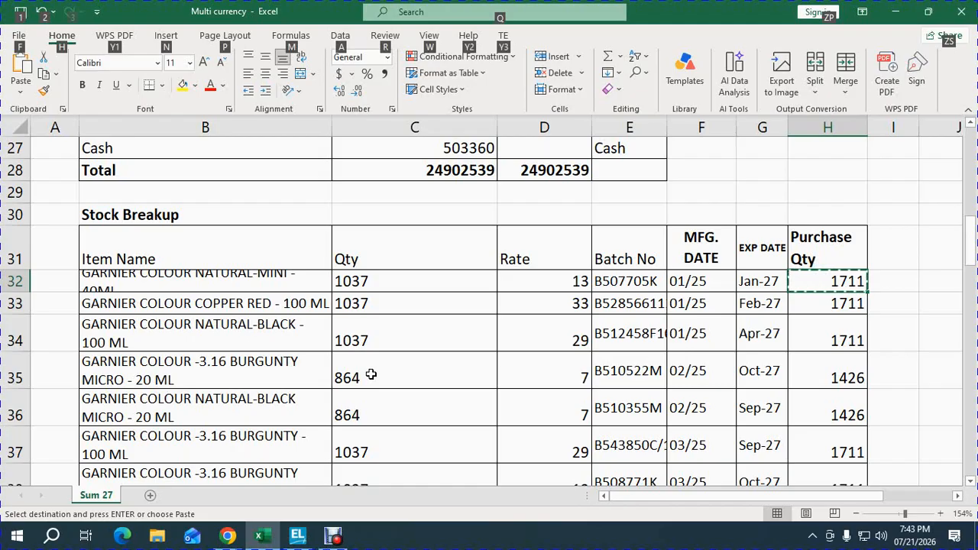
Step: Switch to TallyPrime and add item 101, GARNIER COLOUR NATURAL-MINI - 40ML, with batch B507705K to the purchase voucher
key("alt+Tab")
type("101")
key("Return")
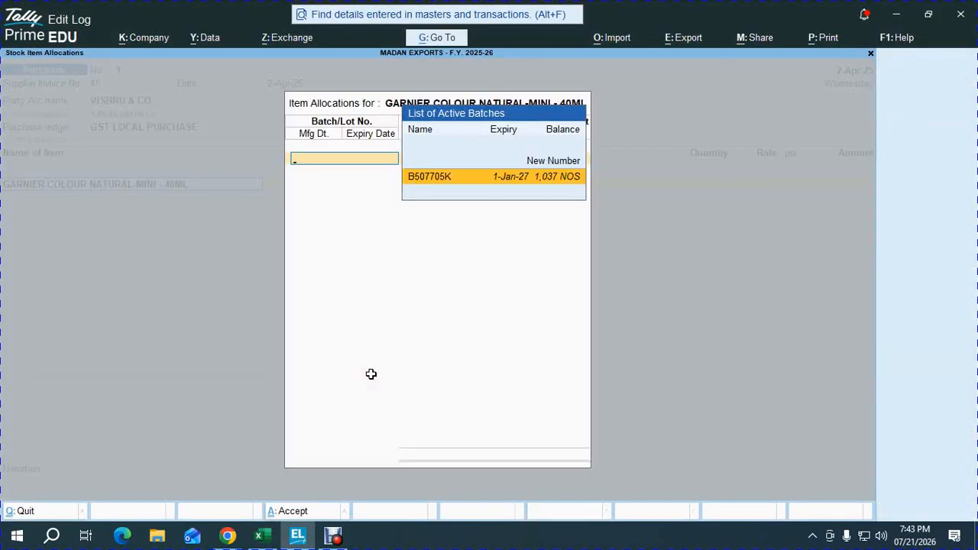
key("Return")
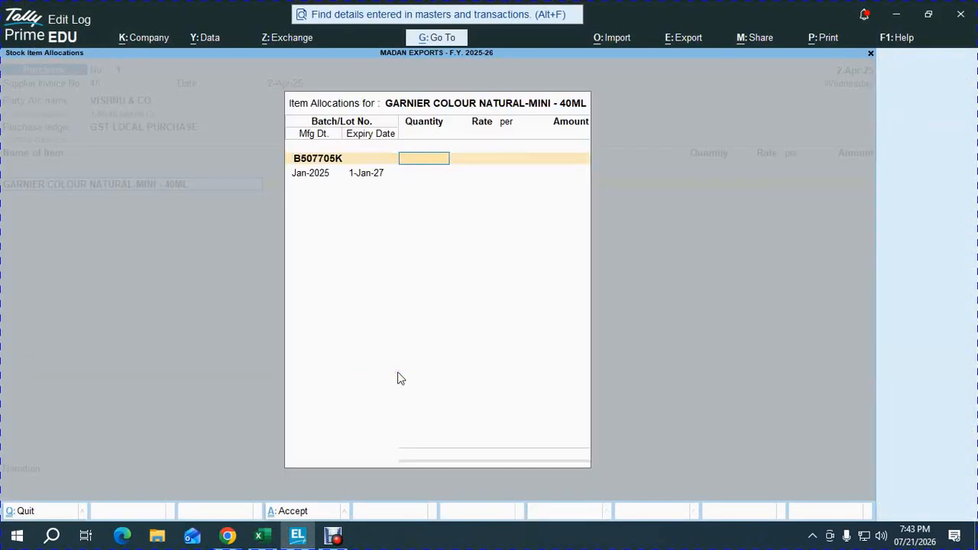
Step: Enter a quantity of 1711 NOS at the rate 13.00 for batch B507705K and accept the item line
key("alt+Tab")
key("alt+Tab")
key("ctrl+alt+v")
key("Return")
key("Return")
key("Return")
key("Return")
key("Return")
key("Return")
key("Return")
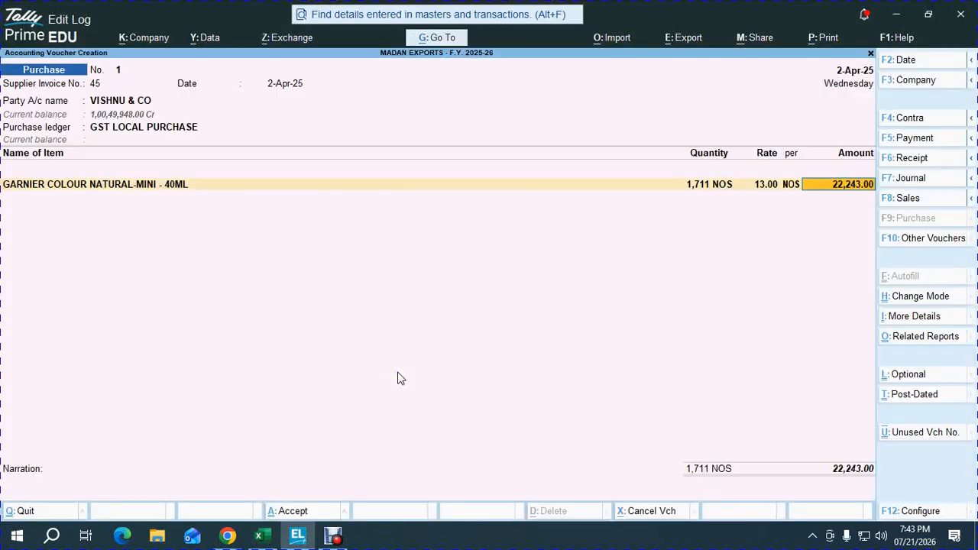
key("Return")
Step: Look up the Copper Red purchase quantity in Excel and add item 102, batch B528566112, to the TallyPrime voucher with 1711 NOS at 33.00
key("alt+Tab")
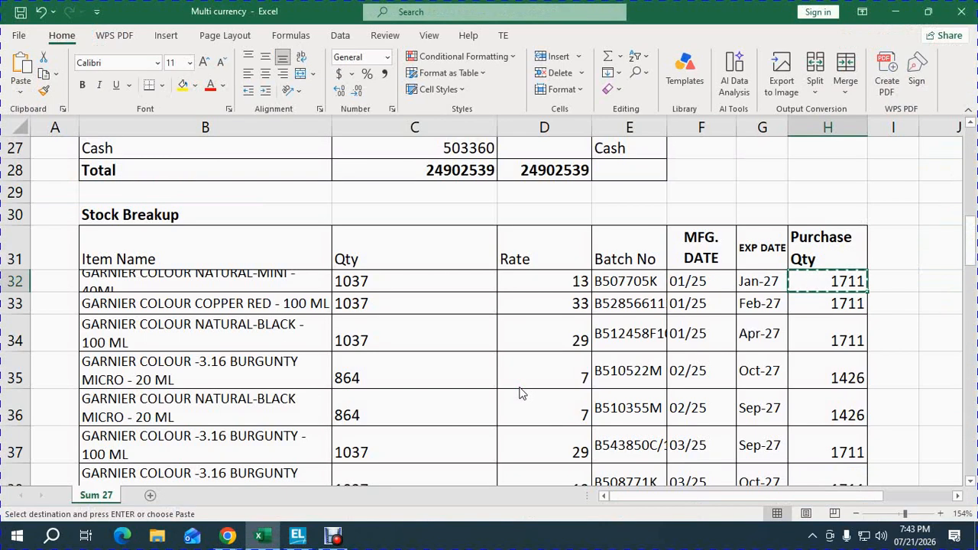
key("Down")
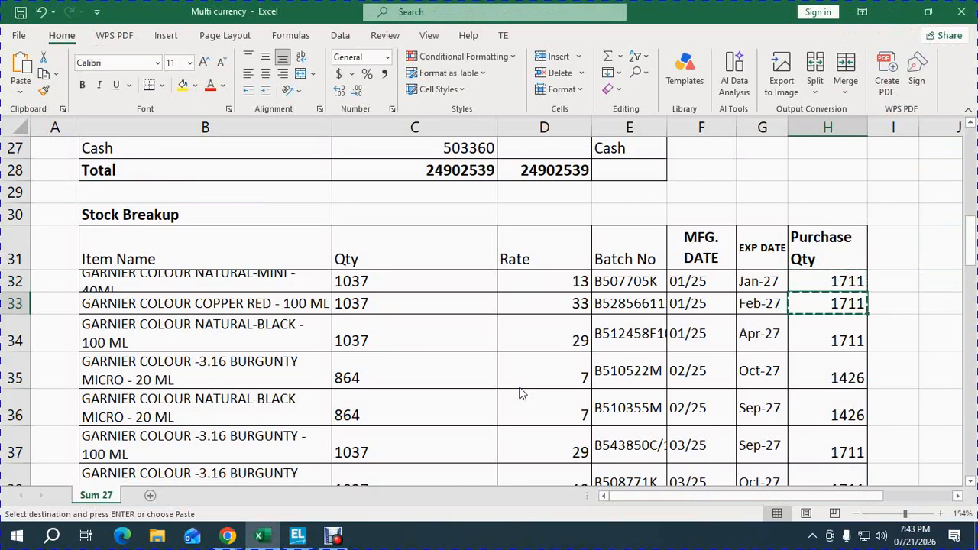
key("alt+Tab")
type("102")
key("Return")
key("Return")
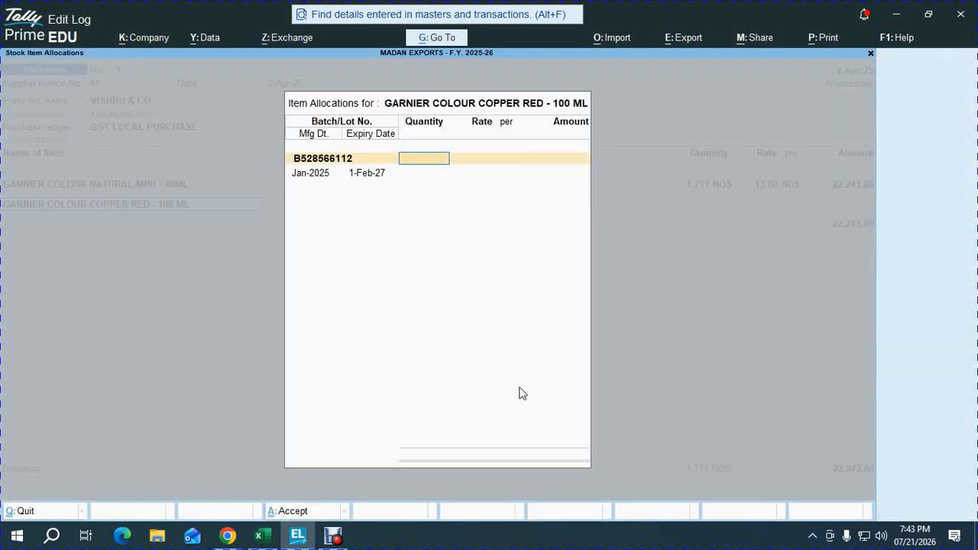
type("1711")
key("Return")
key("Return")
key("Return")
key("Return")
key("Return")
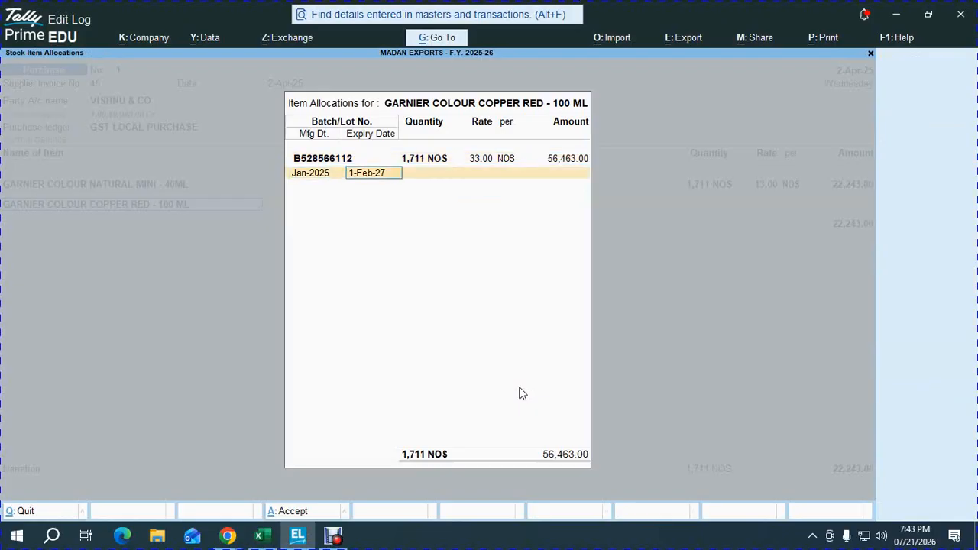
key("Return")
Step: Copy the GARNIER COLOUR NATURAL-BLACK - 100 ML purchase quantity from H34 in Excel and add item 111 with batch B512458F107 in TallyPrime
key("alt+Tab")
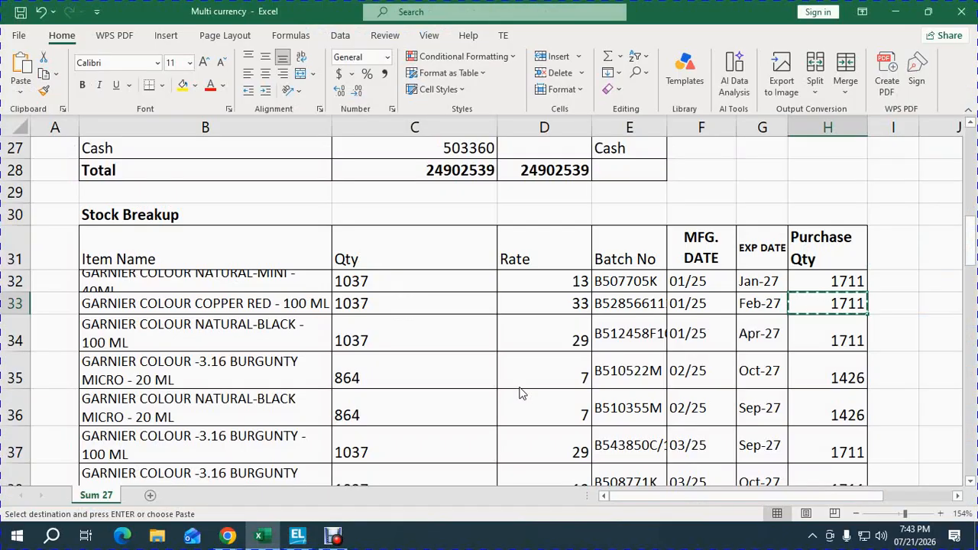
key("Down")
key("ctrl+c")
key("alt+Tab")
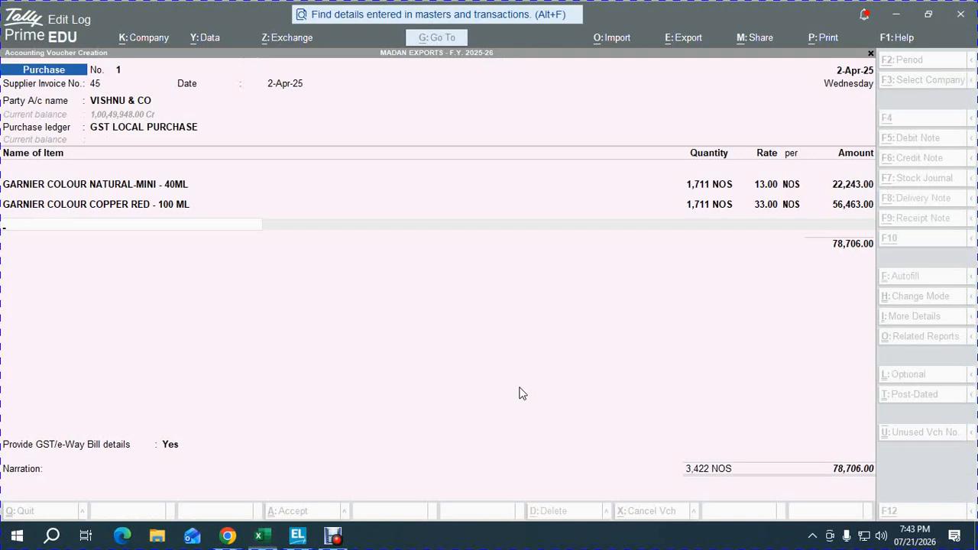
type("111")
key("Return")
Step: Enter a quantity of 1711 NOS at the rate 29.00 for batch B512458F107 and accept the item line
key("Return")
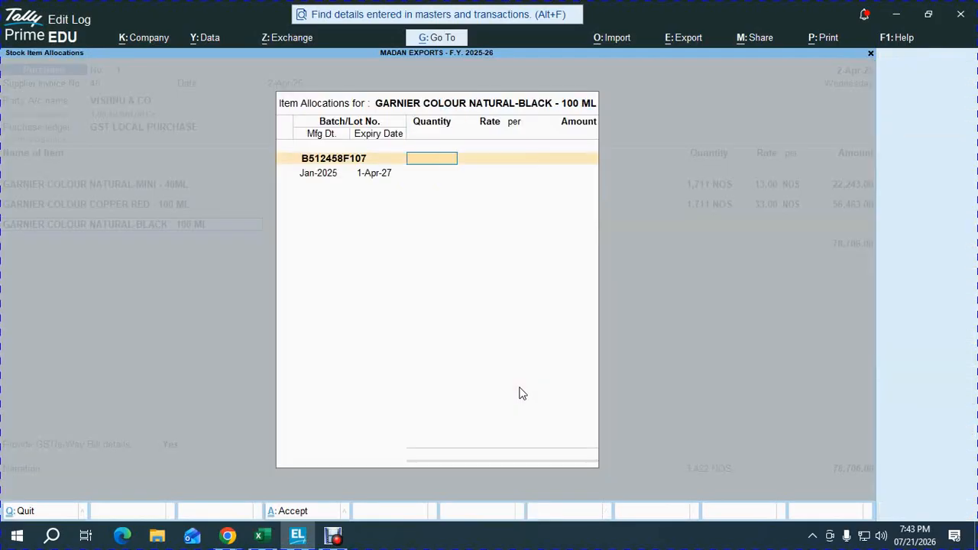
key("alt+Tab")
key("alt+Tab")
key("ctrl+v")
key("Return")
key("Return")
key("Return")
key("Return")
key("Return")
key("Return")
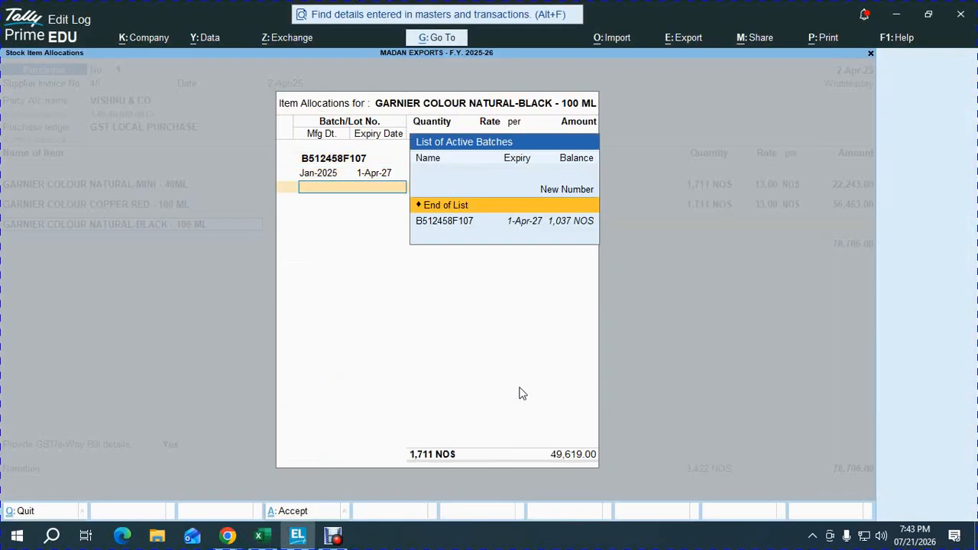
key("Return")
key("Return")
Step: Copy the purchase quantity from H35 in Excel and add item 104, GARNIER COLOUR -3.16 BURGUNTY MICRO - 20 ML, with batch B510522M in TallyPrime
key("alt+Tab")
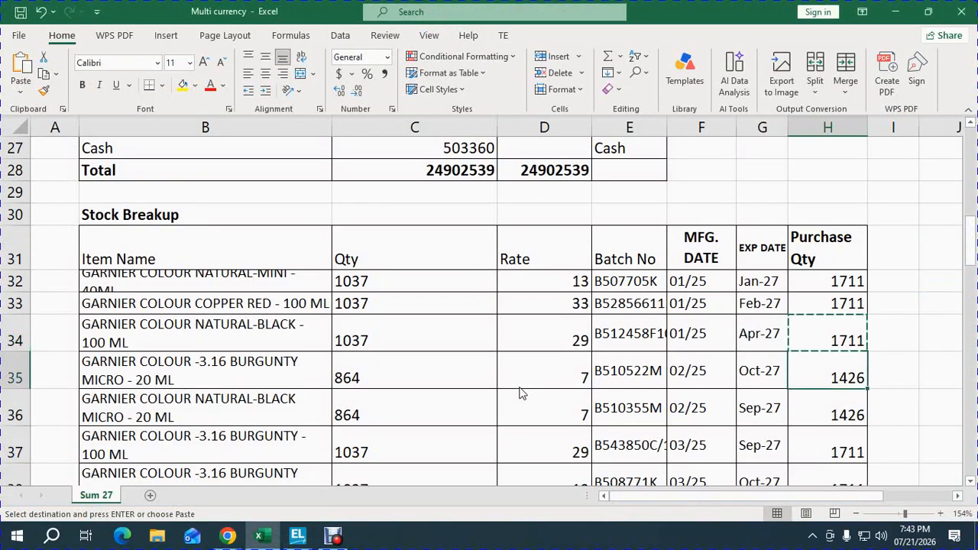
key("ctrl+c")
key("shift+space")
key("alt+Tab")
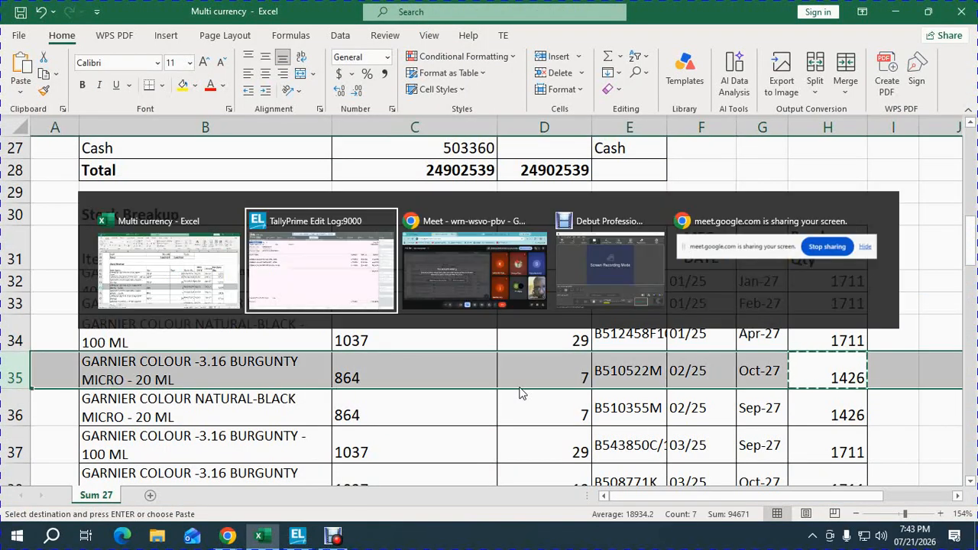
type("104")
key("Return")
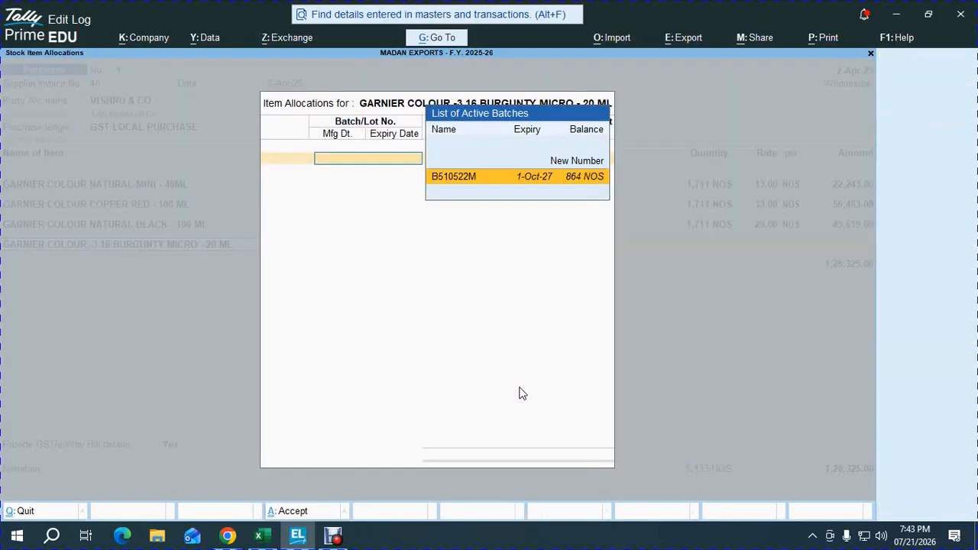
key("Return")
Step: Enter the copied quantity of 1426 NOS at the rate 7.00 for batch B510522M and accept the item line
key("ctrl+v")
key("Return")
key("Return")
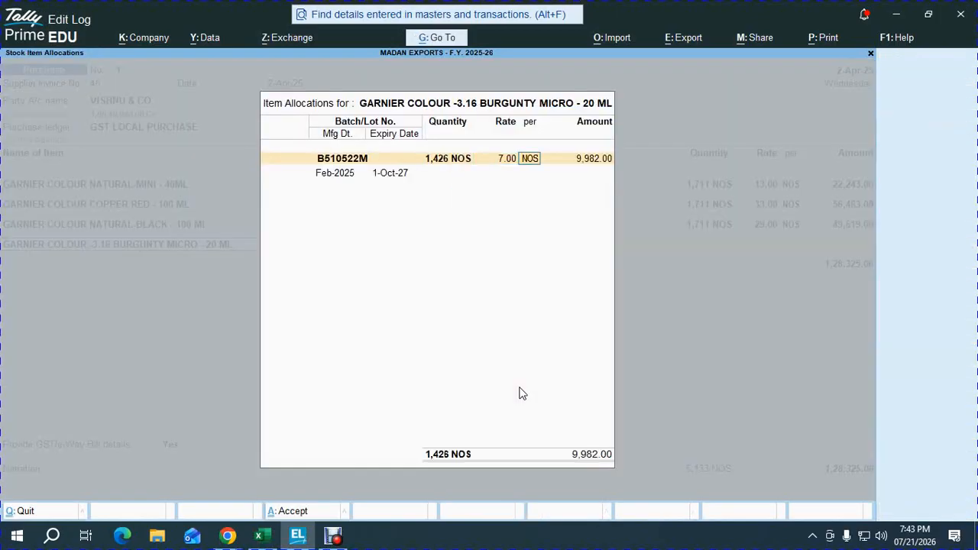
key("Return")
key("Return")
key("Return")
key("Return")
key("Return")
key("Return")
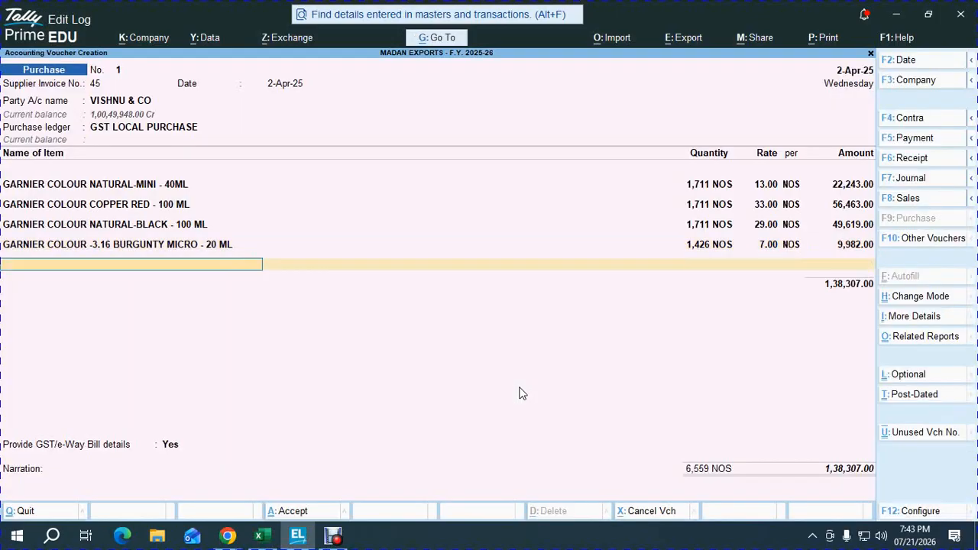
Step: Copy the purchase quantity from H36 in Excel and add item 105, GARNIER COLOUR NATURAL-BLACK MICRO - 20 ML, with batch B510355M in TallyPrime
key("alt+Tab")
key("Down")
key("ctrl+c")
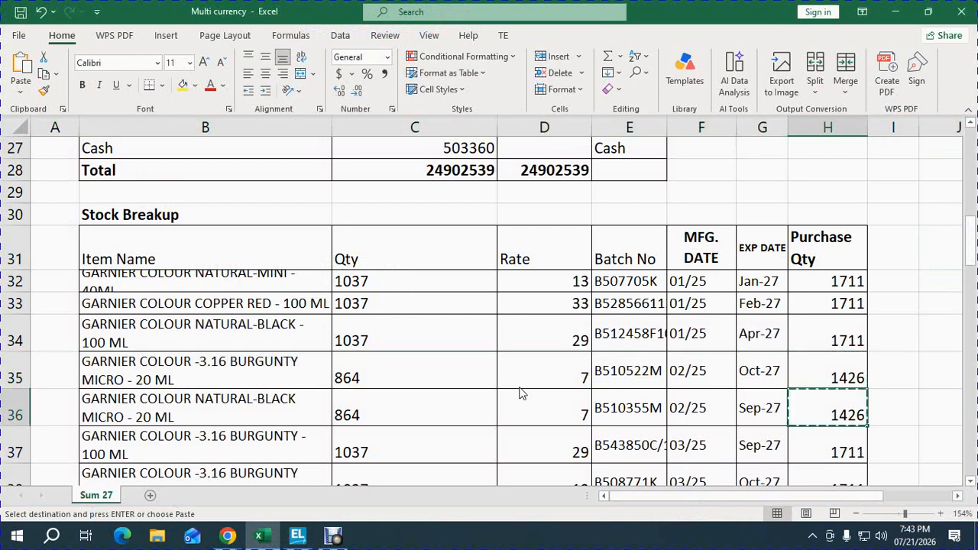
key("shift+space")
key("alt+Tab")
type("105")
key("Return")
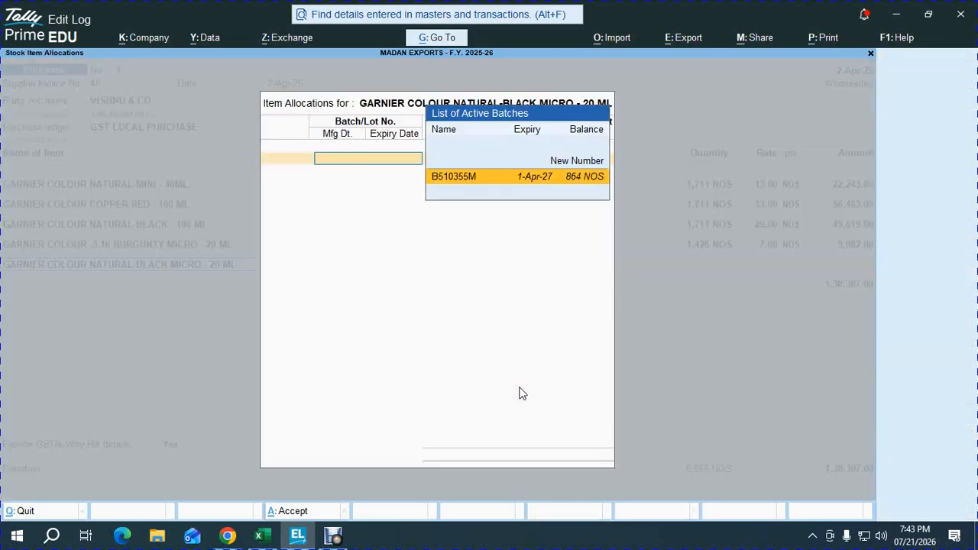
key("Return")
Step: Enter the copied quantity of 1426 NOS at the rate 7.00 for batch B510355M and accept the item line
key("ctrl+v")
key("Return")
key("Return")
key("Return")
key("Return")
key("Return")
key("Return")
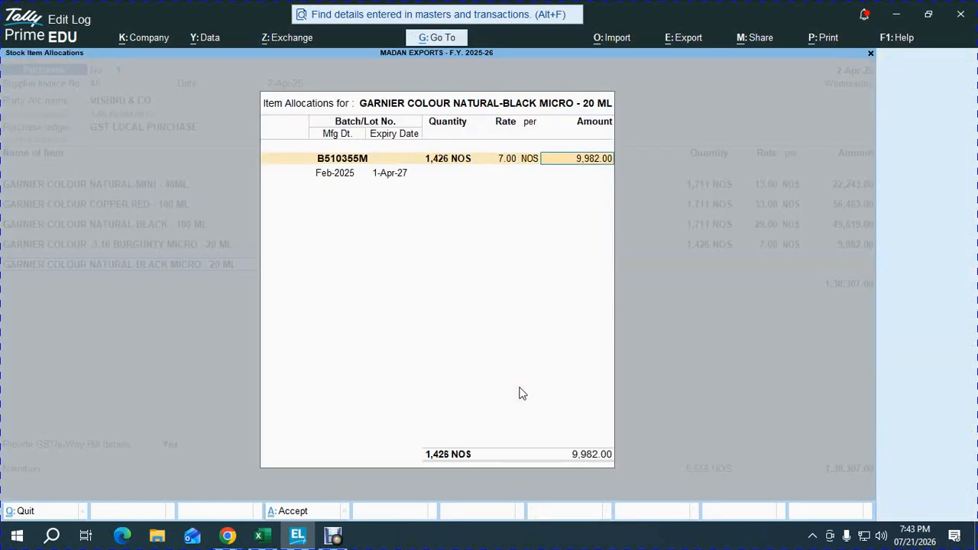
key("Return")
Step: Look up row 37 in Excel and add GARNIER COLOUR -3.16 BURGUNTY - 100 ML with batch B543850C/19 to the TallyPrime voucher
key("alt+Tab")
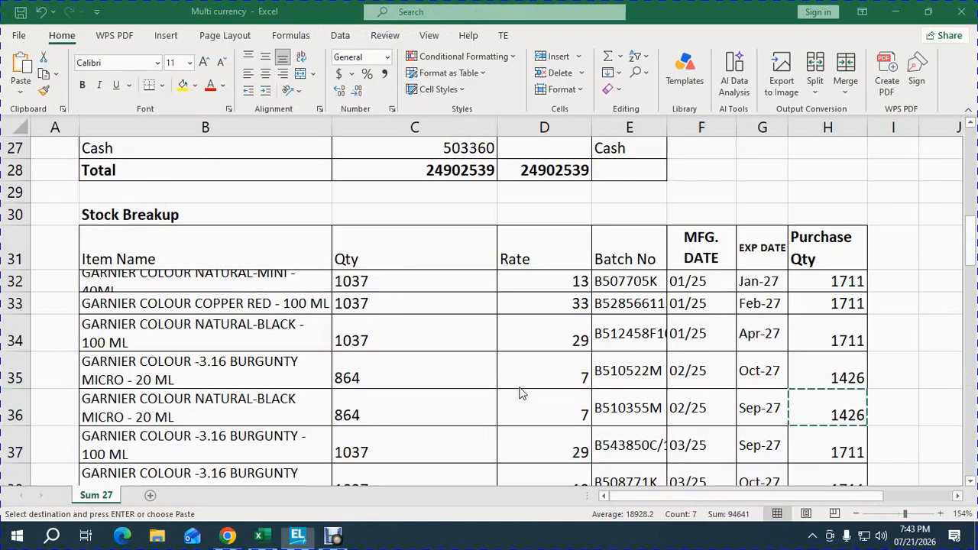
key("Down")
key("shift+Home")
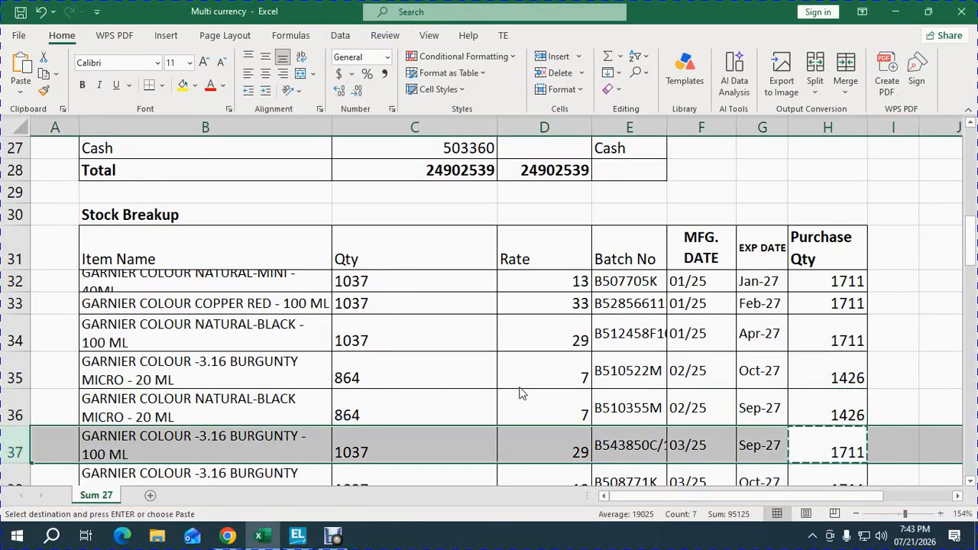
key("alt+Tab")
type("110")
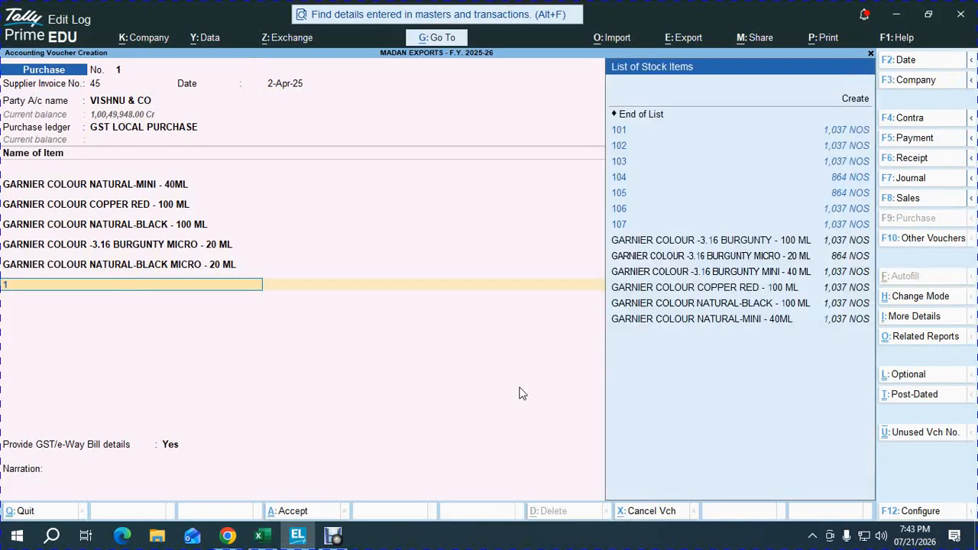
key("Return")
Step: Enter a quantity of 1711 NOS at the rate 29.00 for batch B543850C/19 and accept the item line
key("Return")
type("1711")
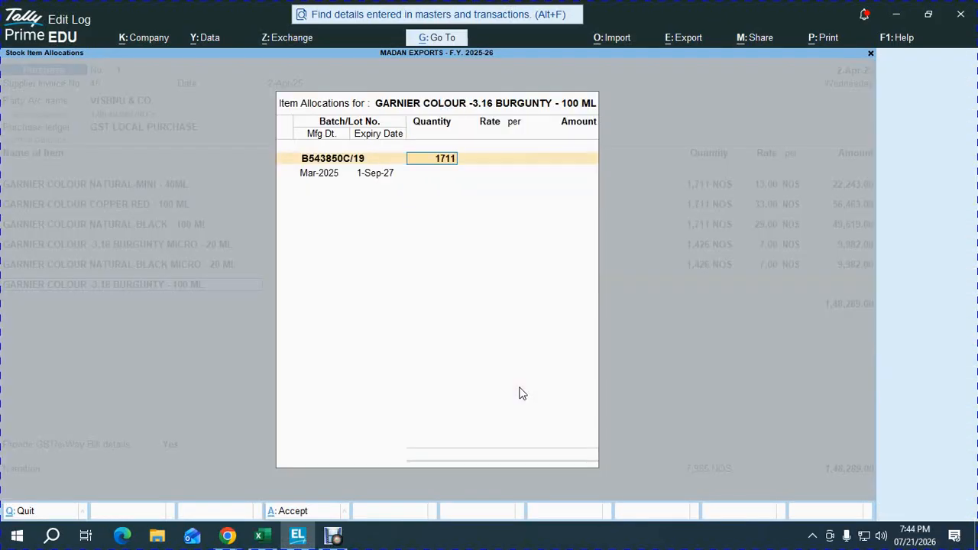
key("Return")
key("Return")
key("Return")
key("Return")
key("Return")
key("Return")
key("Return")
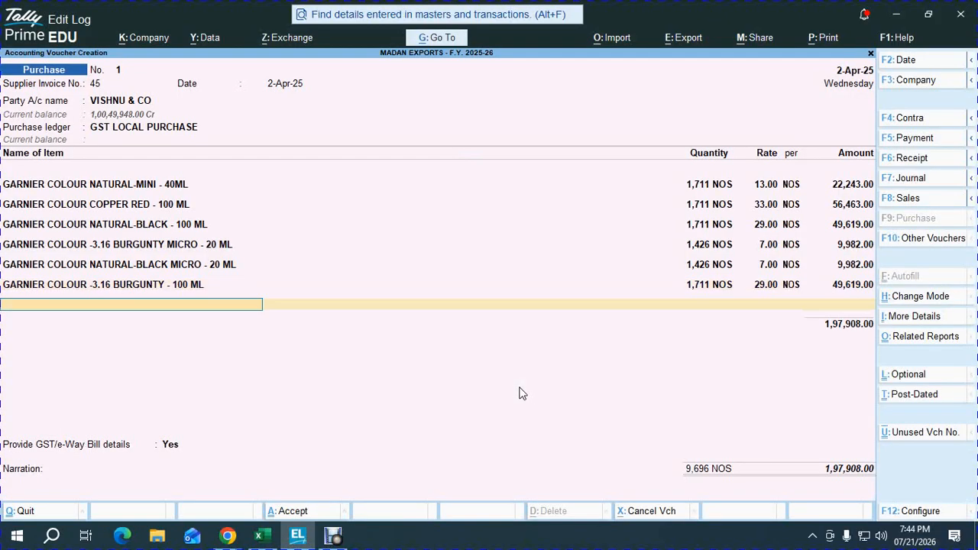
Step: Copy the purchase quantity from H38 in Excel and add item 107, GARNIER COLOUR -3.16 BURGUNTY MINI - 40 ML, with batch B508771K in TallyPrime
key("alt+Tab")
key("Down")
key("ctrl+c")
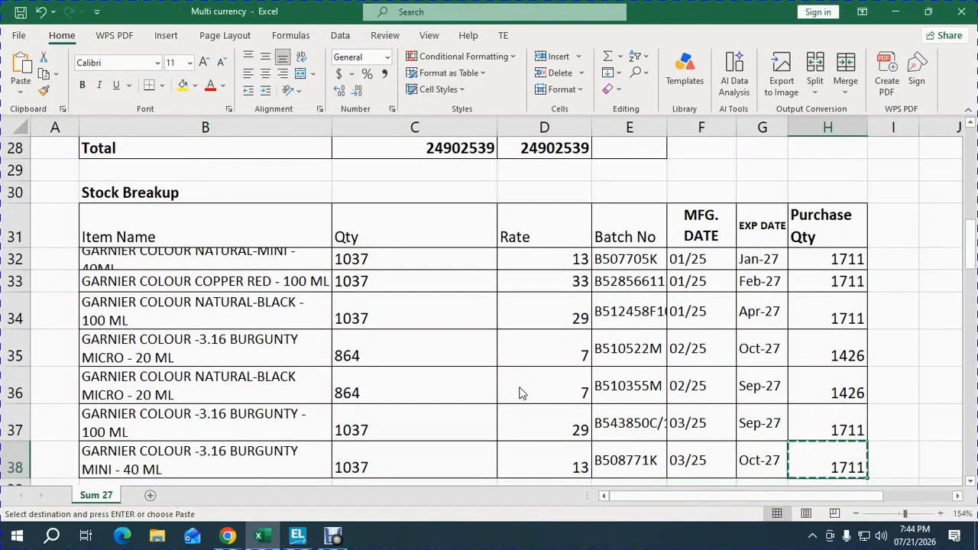
key("shift+space")
key("alt+Tab")
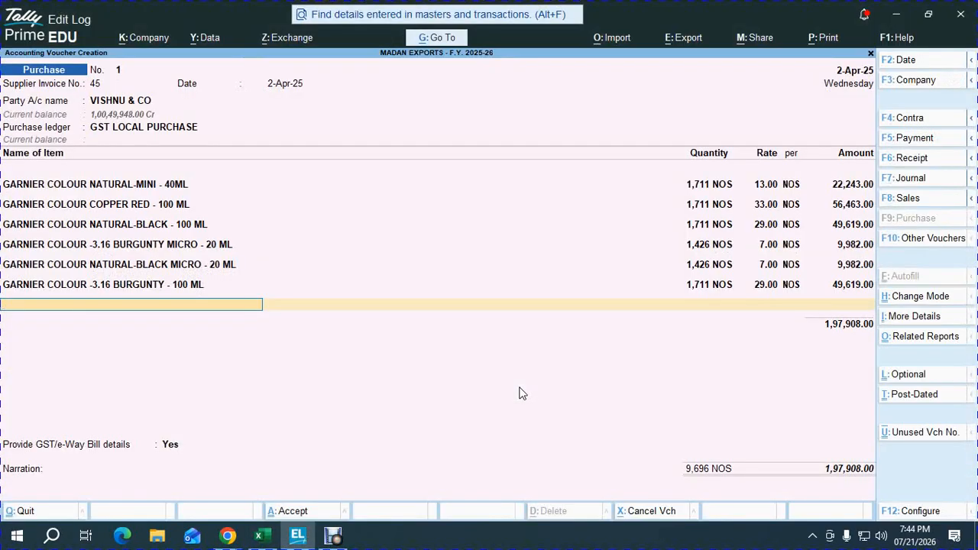
type("107")
key("Return")
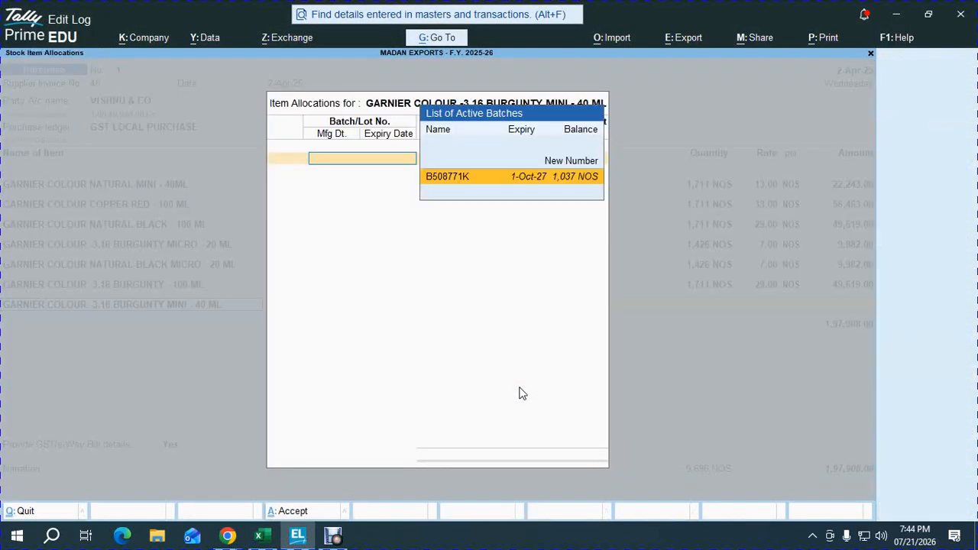
key("Return")
Step: Enter the copied quantity of 1711 NOS at the rate 13.00 for batch B508771K and accept the item line
key("ctrl+alt+v")
key("Return")
key("Return")
key("Return")
key("Return")
key("Return")
key("Return")
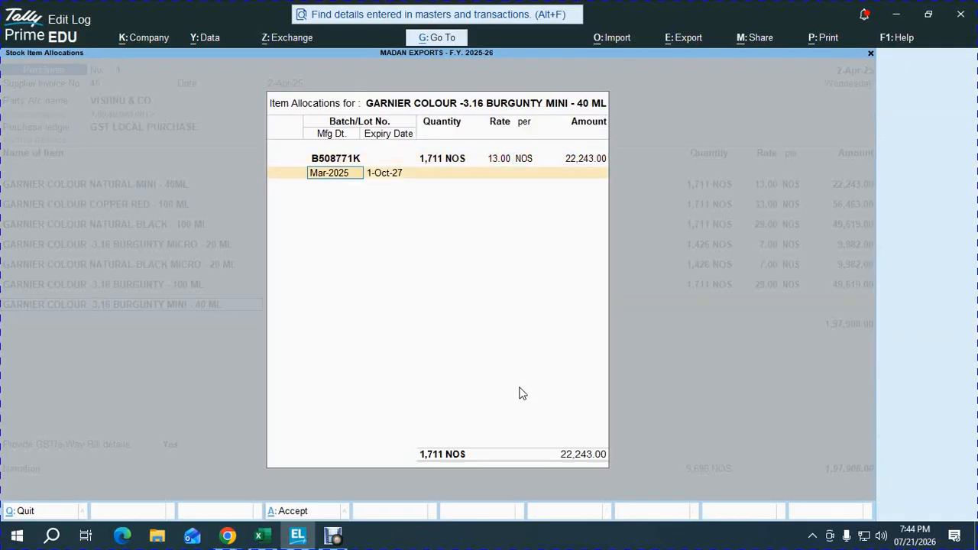
key("Return")
Step: Check Excel for further stock rows, end the item list in TallyPrime and add the INPUT CGST ledger with its calculated amount
key("alt+Tab")
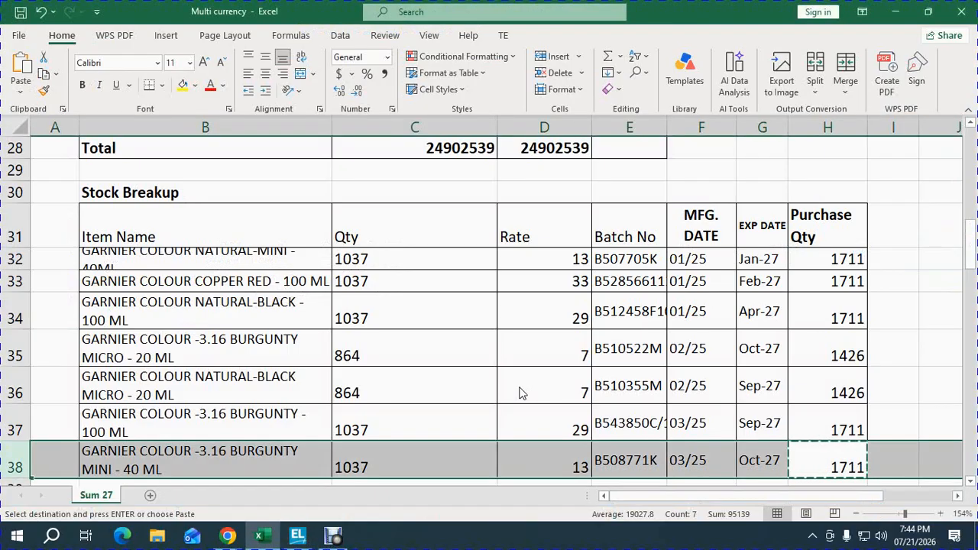
key("Down")
key("Down")
key("alt+Tab")
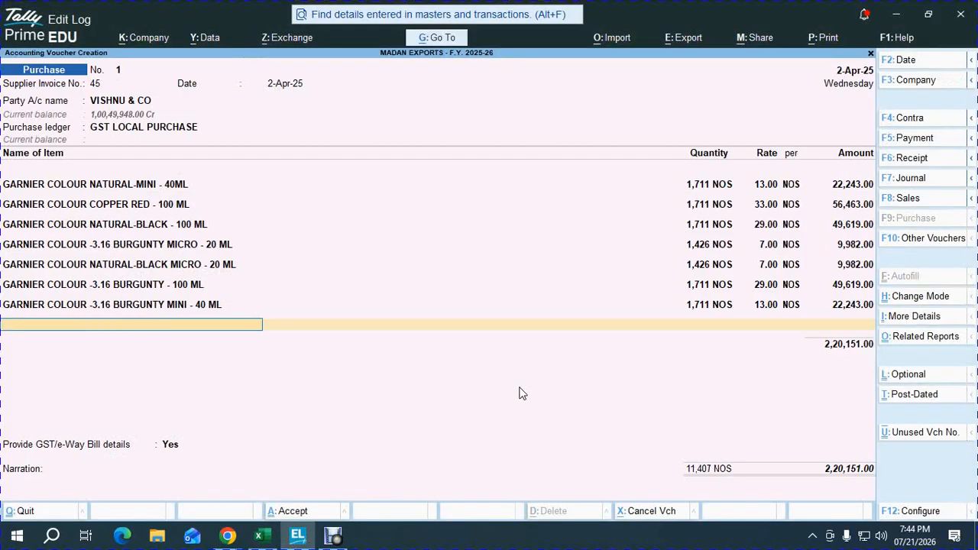
key("Return")
type("IN")
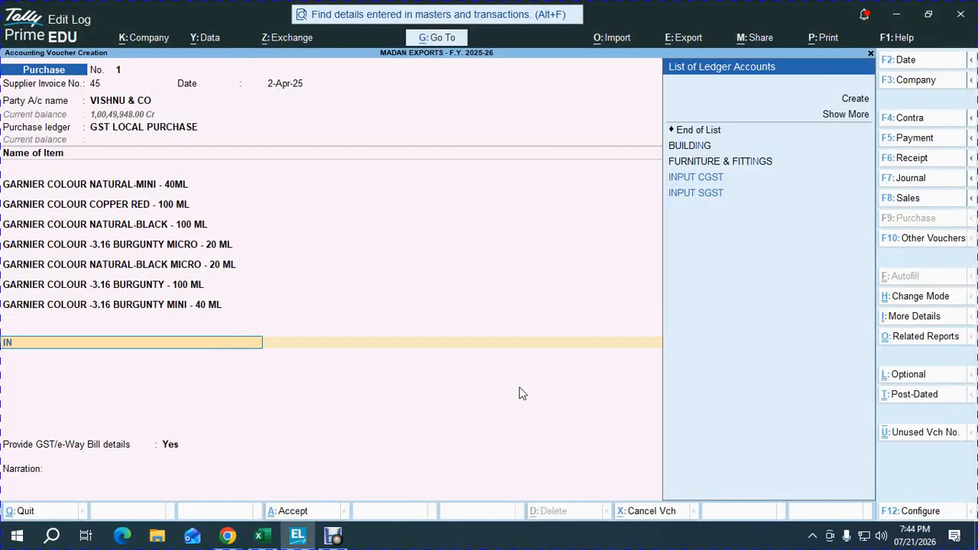
key("Down")
key("Return")
key("Return")
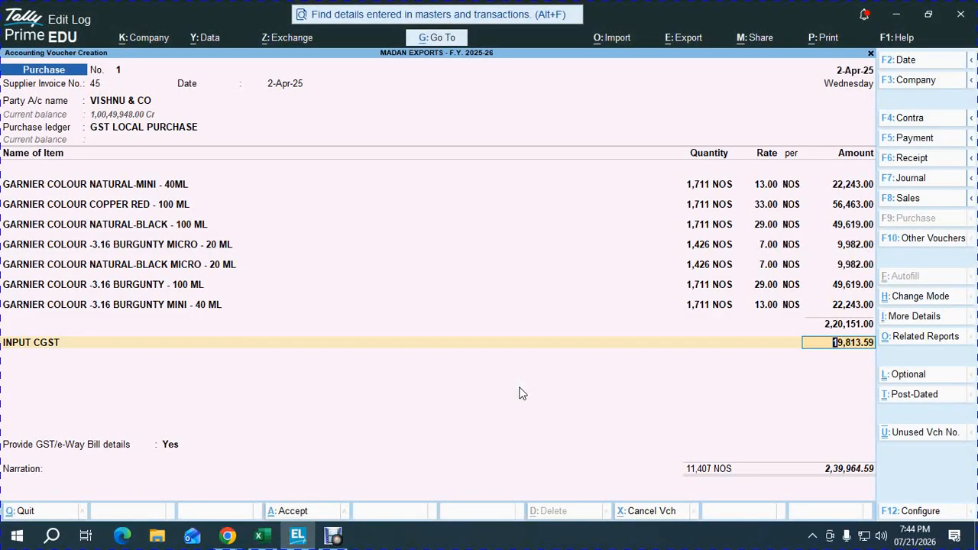
key("Return")
Step: Add the INPUT SGST and ROUND OFF ledgers with their calculated amounts to the purchase voucher and end the ledger list
type("IN")
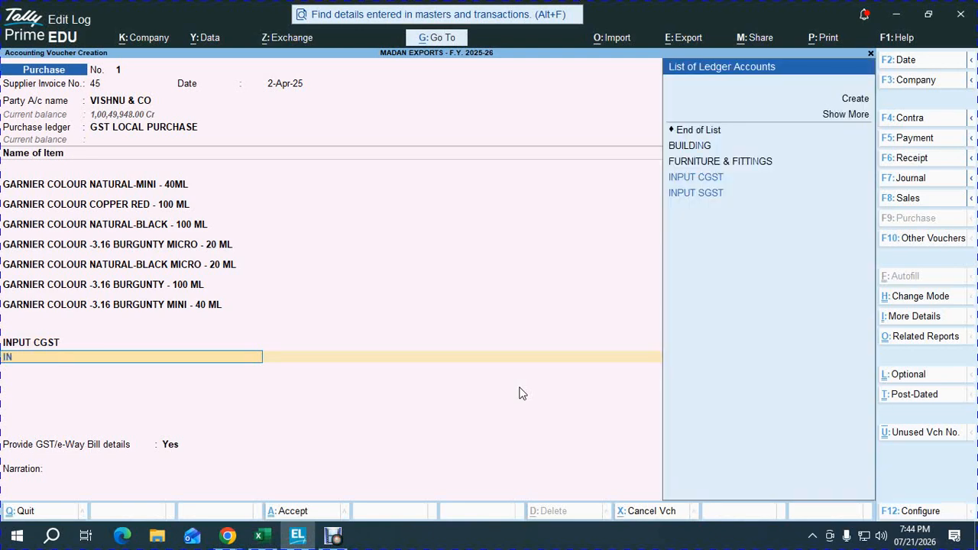
key("Down")
key("Return")
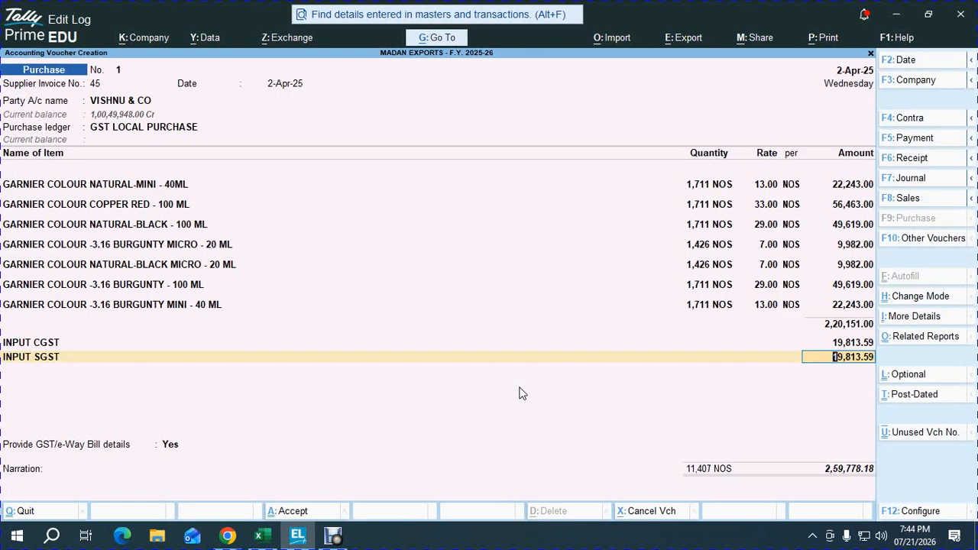
key("Return")
type("ROUN")
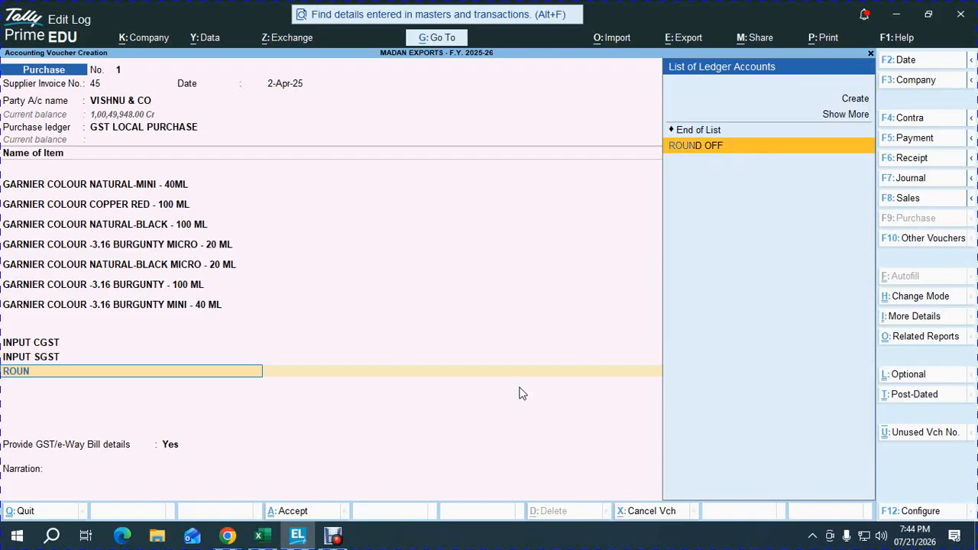
key("Return")
key("Return")
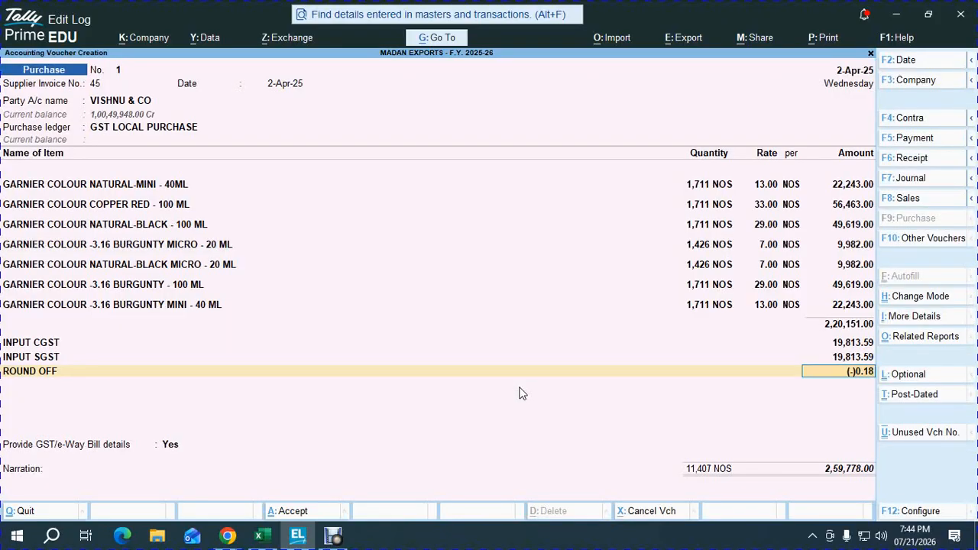
key("Return")
key("Return")
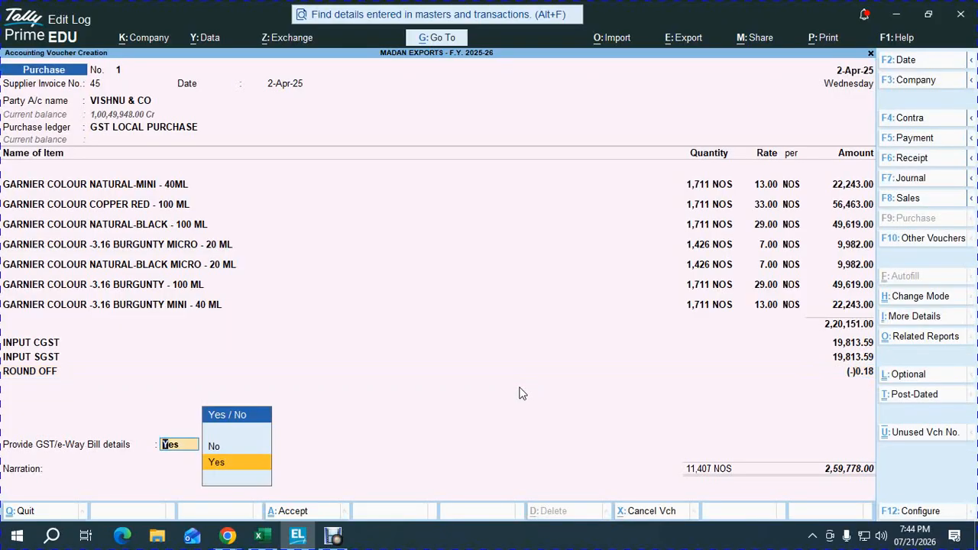
key("alt+Tab")
key("alt+Tab")
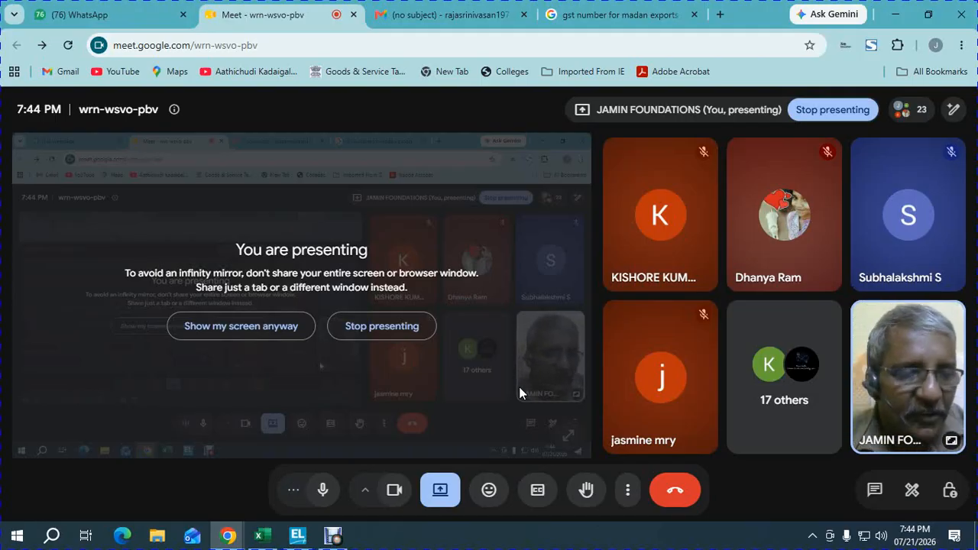
key("alt+Tab")
Step: Accept the GST/e-Way Bill details without entering any, save the purchase voucher and return to the Gateway of Tally
key("Return")
key("Return")
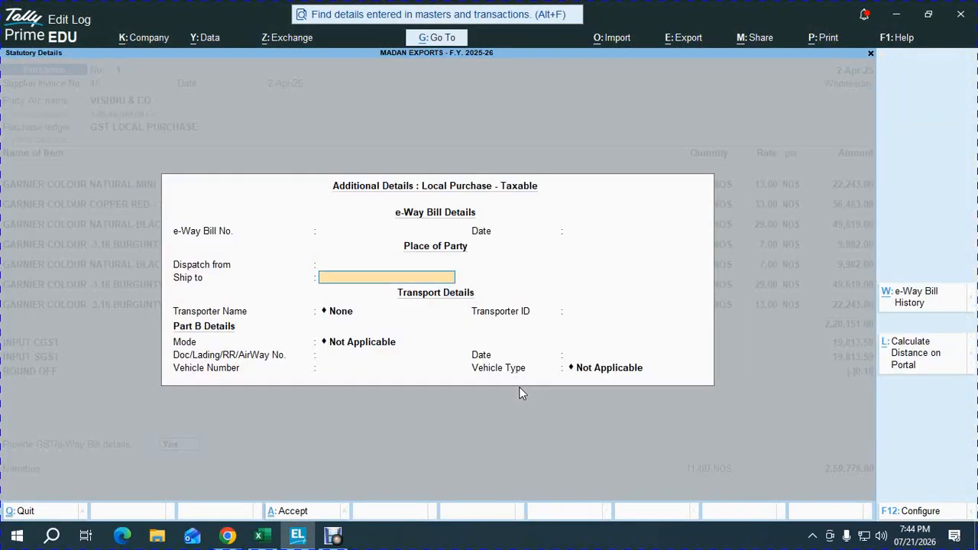
key("ctrl+a")
key("ctrl+a")
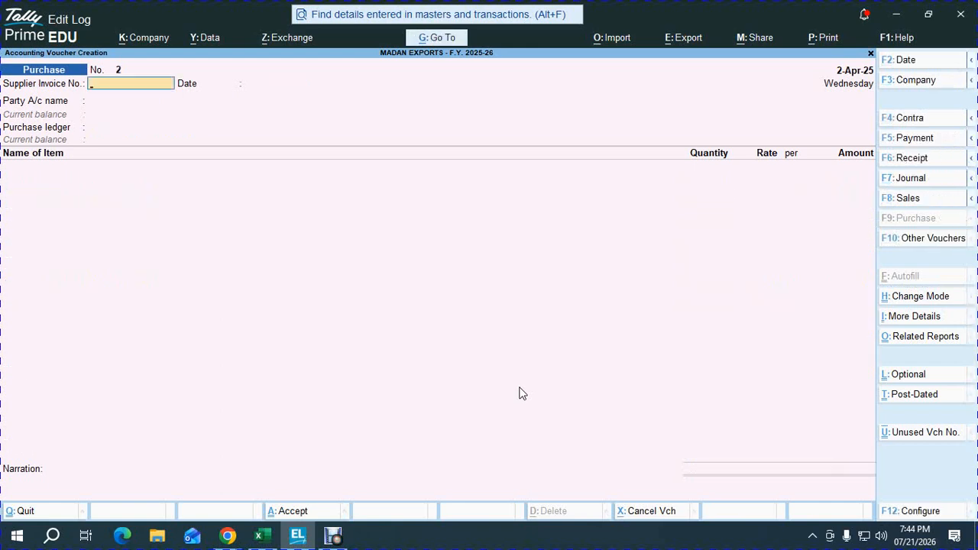
key("Escape")
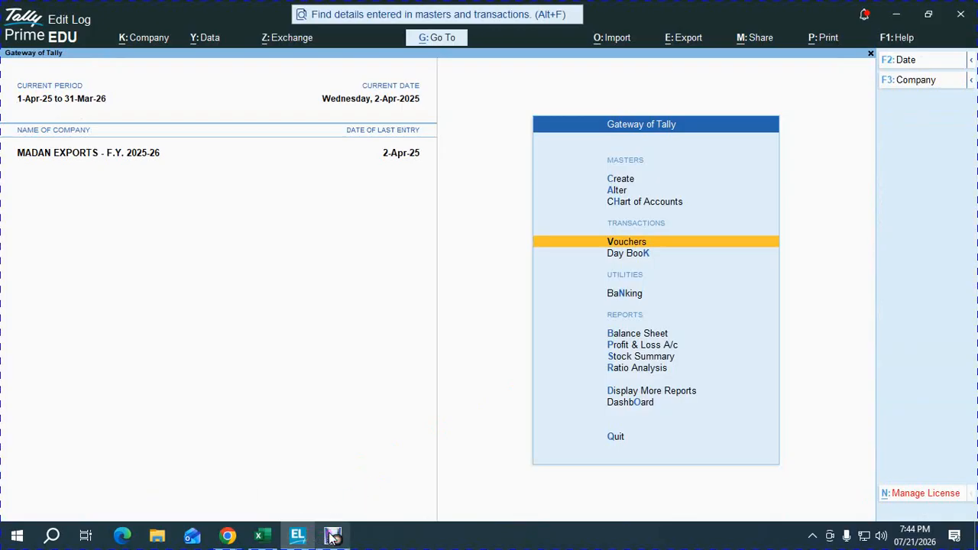
mouse_move(332, 537)
left_click(334, 457)
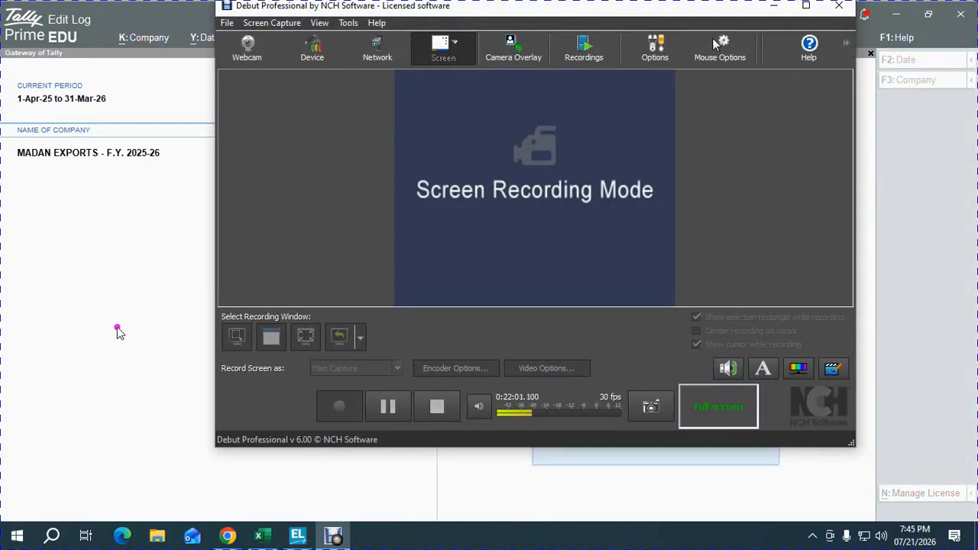